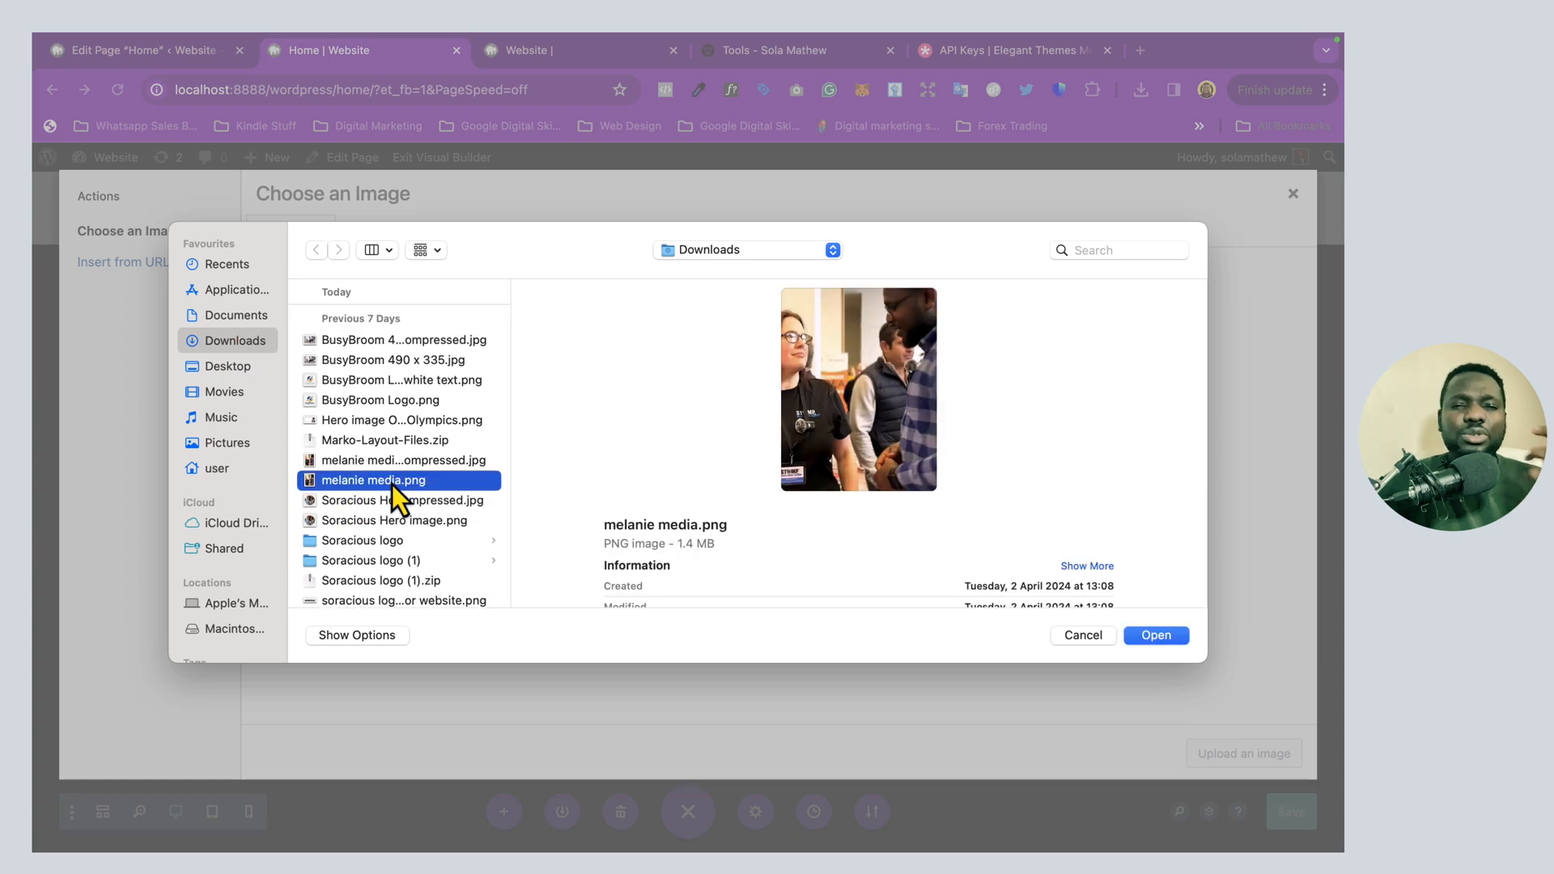
Upload the selected PNG photo from Downloads and use it as the page image
click(1231, 755)
click(909, 701)
Change the section heading to "What is Covered in the Course" and the first card's title to "Introduction to WordPress"
scroll(1093, 417, down, 8)
drag(449, 325, 222, 326)
text(What is Covered in the Course)
scroll(319, 409, down, 1)
drag(324, 423, 234, 409)
text(Introduction to WordPress)
scroll(314, 364, up, 1)
click(269, 273)
scroll(583, 562, down, 2)
click(345, 475)
scroll(345, 476, up, 2)
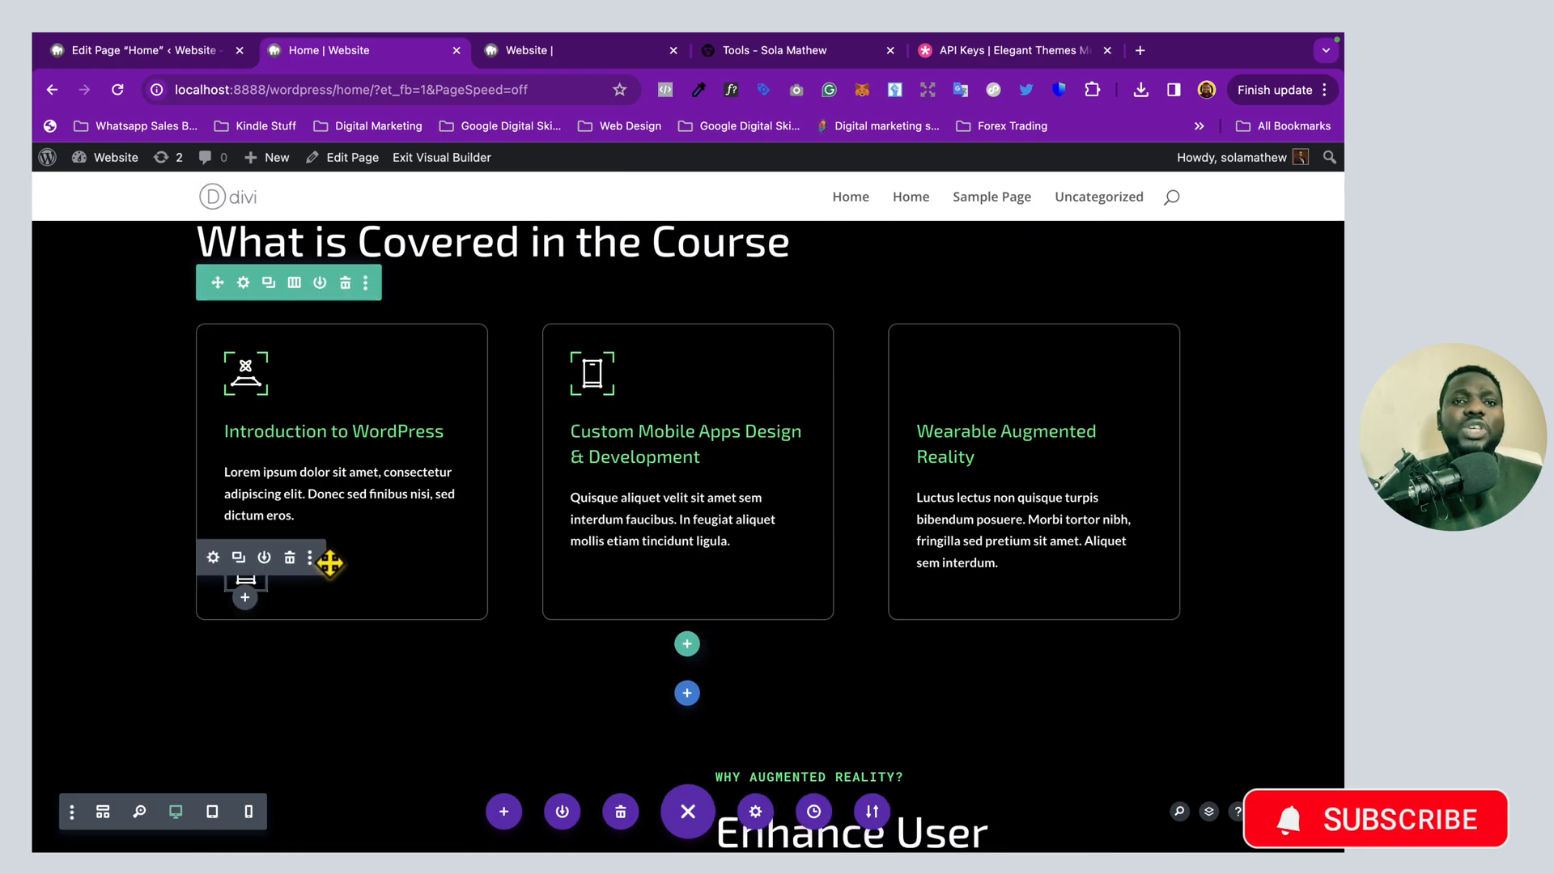
scroll(288, 458, up, 1)
scroll(364, 405, up, 10)
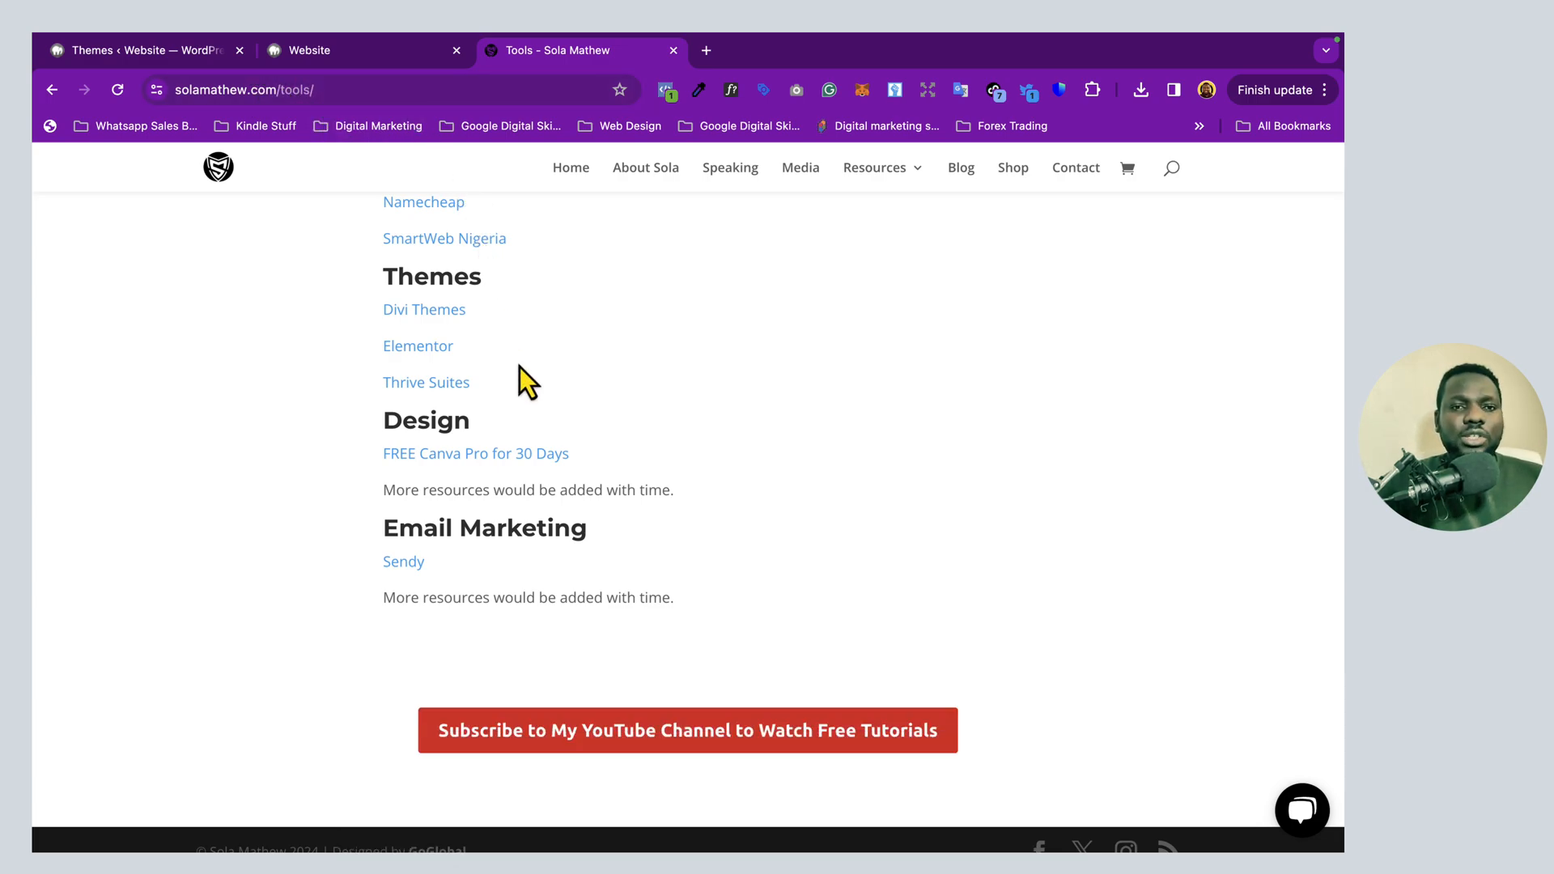
Open Divi Themes from the tools list, go to its pricing page and switch the plans to Divi Lifetime
click(418, 315)
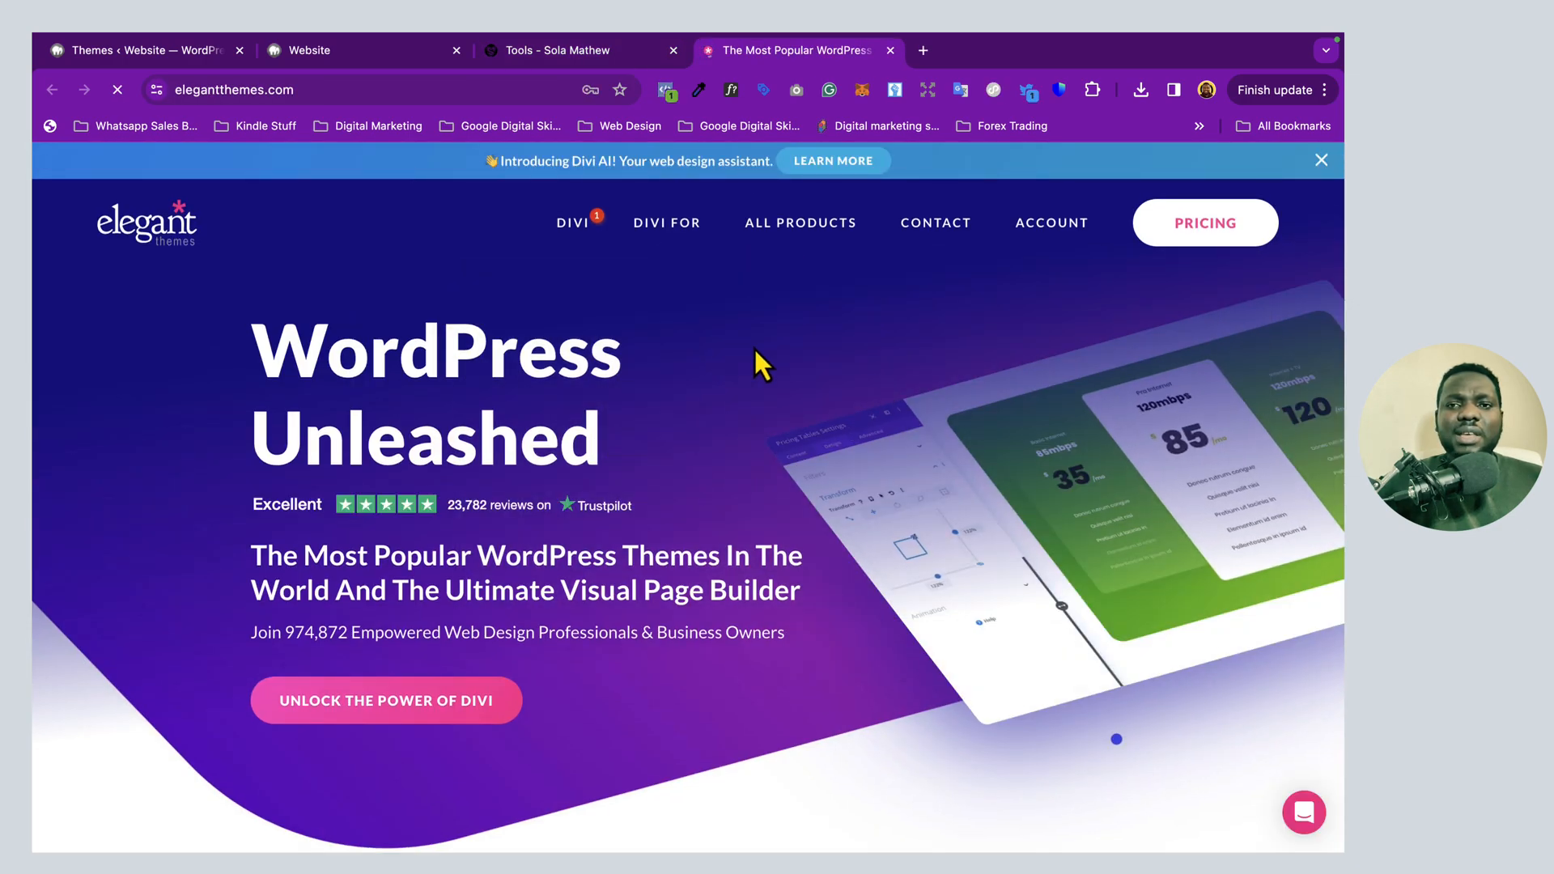
click(1159, 243)
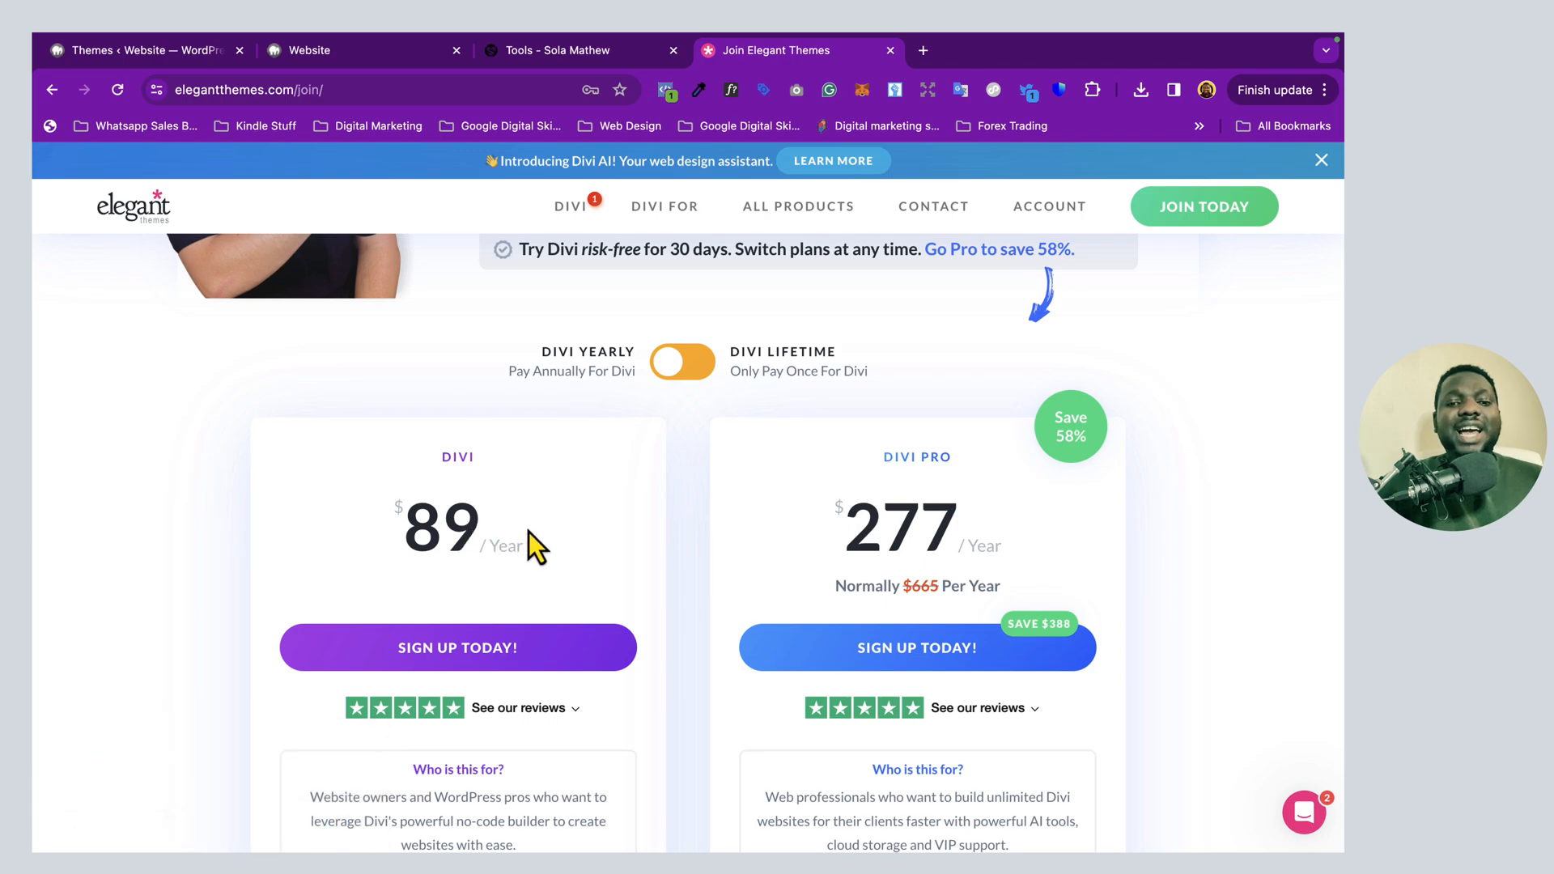
scroll(528, 546, down, 1)
click(682, 307)
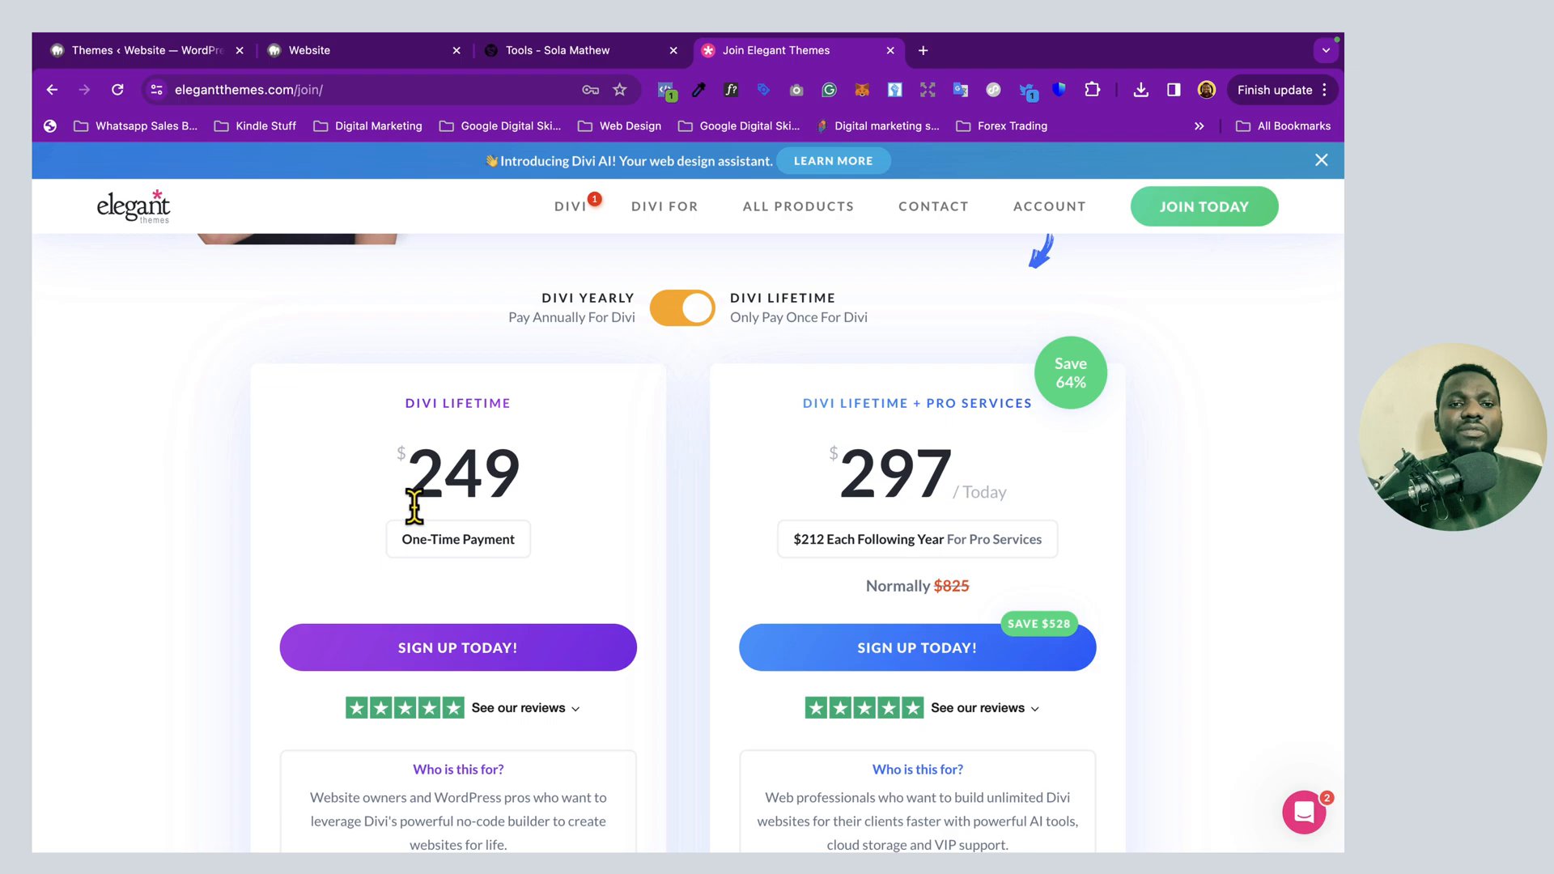
mouse_move(407, 543)
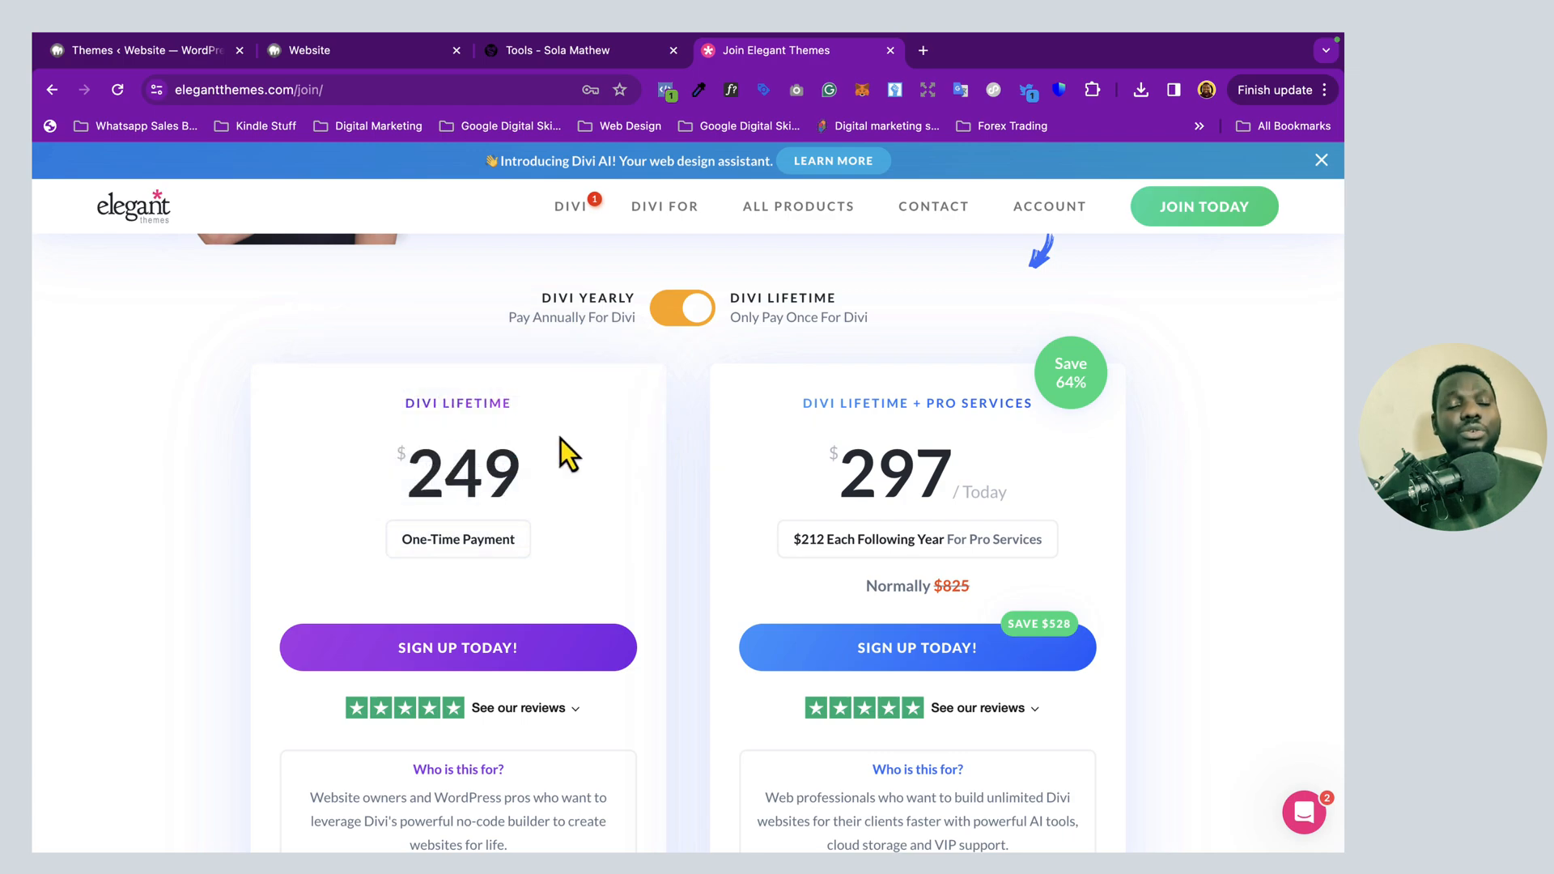
Examine what the Divi Lifetime and Divi Lifetime + Pro Services plans include
scroll(560, 439, down, 3)
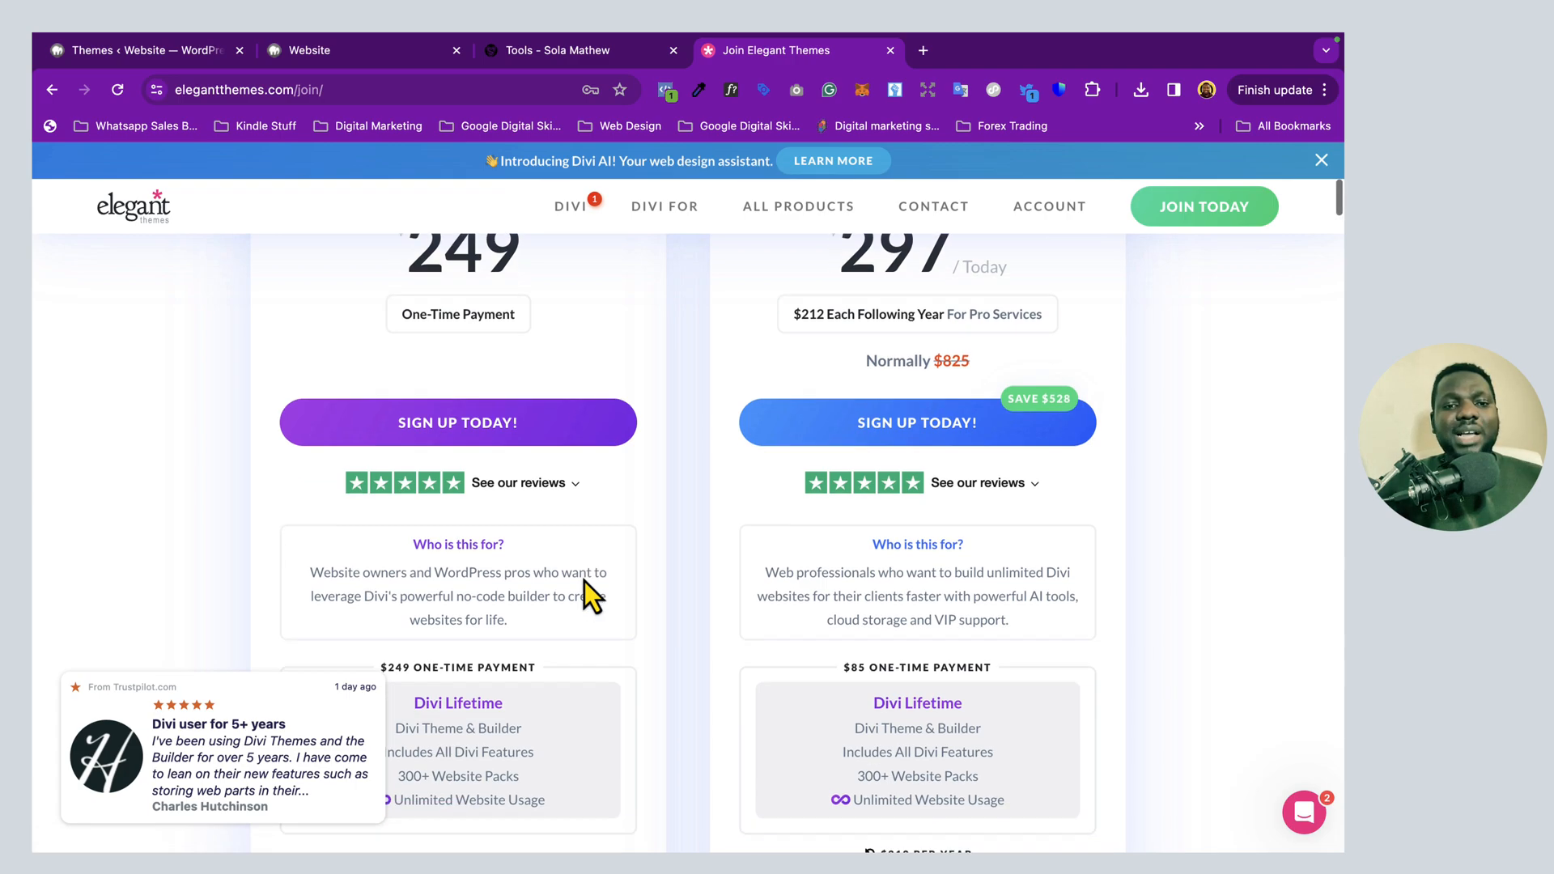
scroll(584, 581, down, 4)
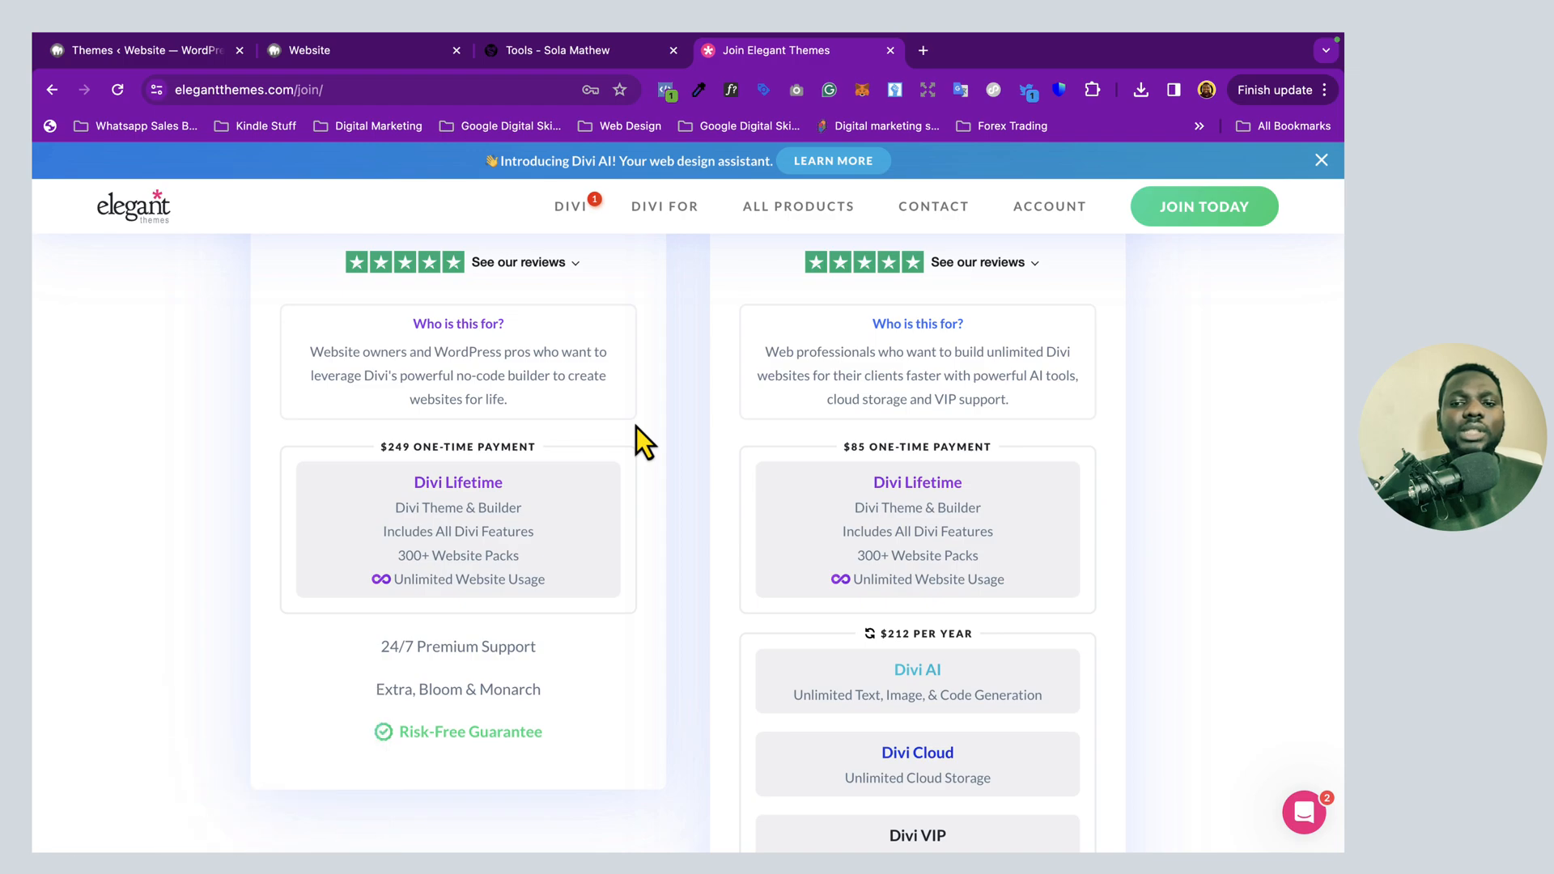
scroll(636, 427, up, 5)
scroll(672, 405, up, 3)
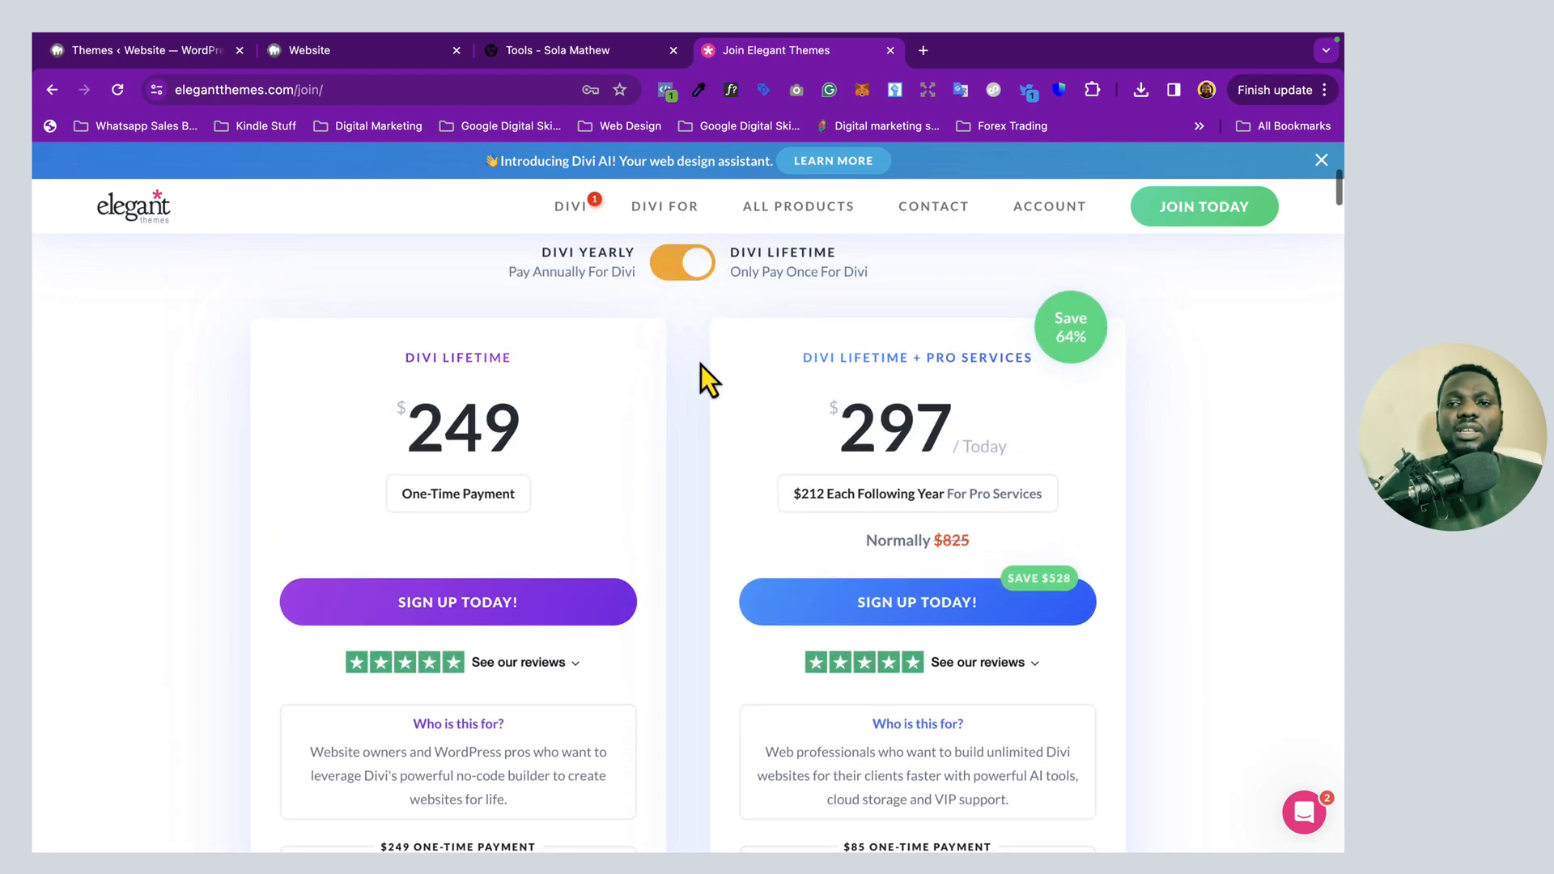
scroll(1101, 265, up, 3)
Open the Elegant Themes members' downloads page and look through the available themes and plugins
mouse_move(1051, 213)
click(1028, 657)
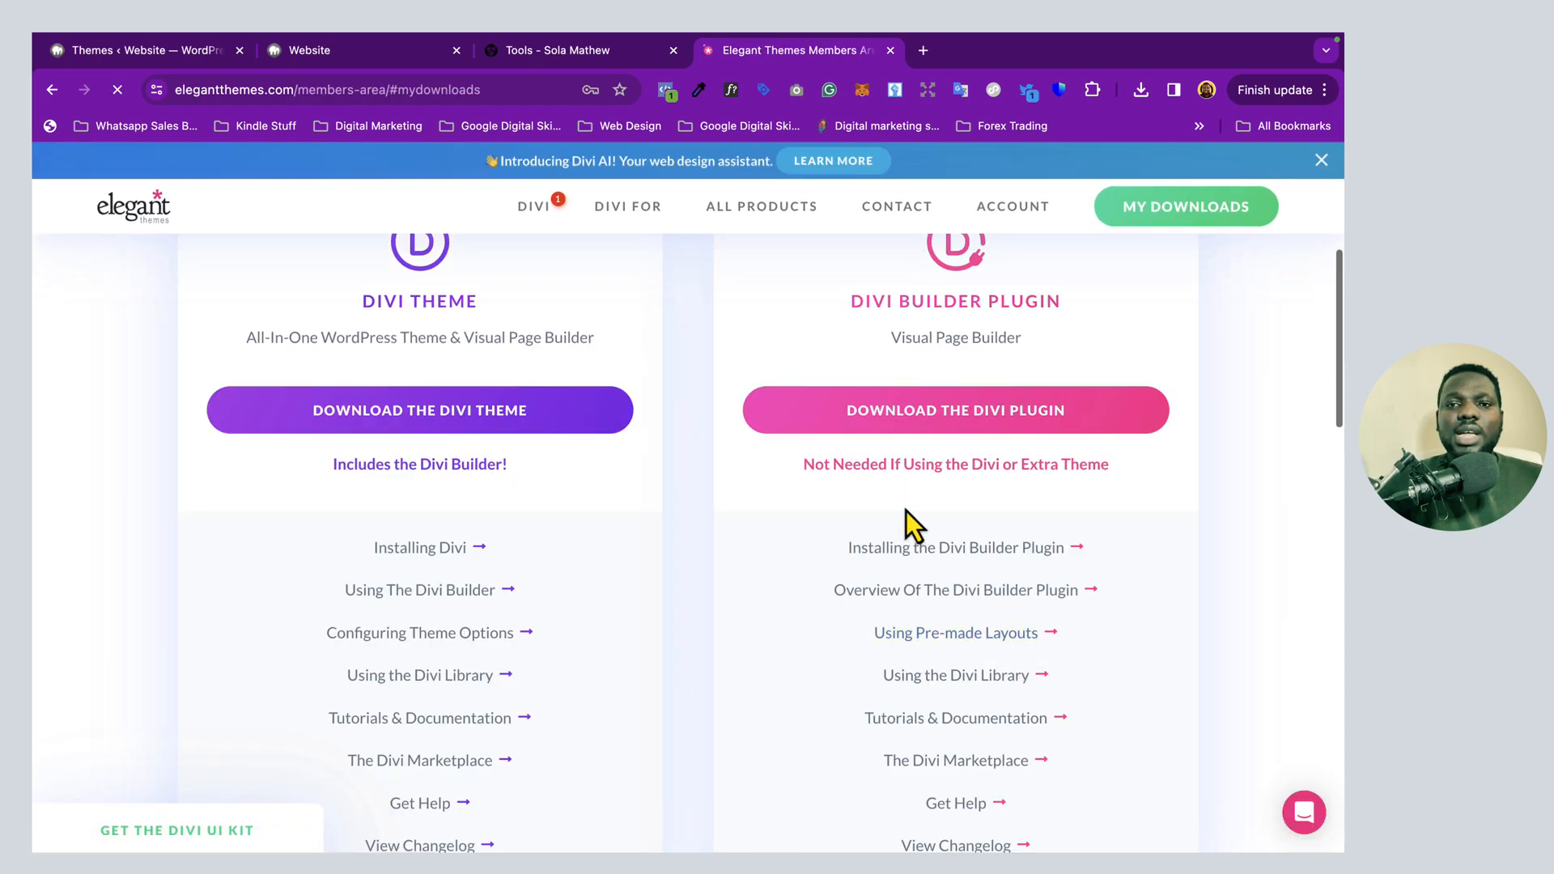
scroll(528, 417, up, 3)
scroll(528, 417, down, 10)
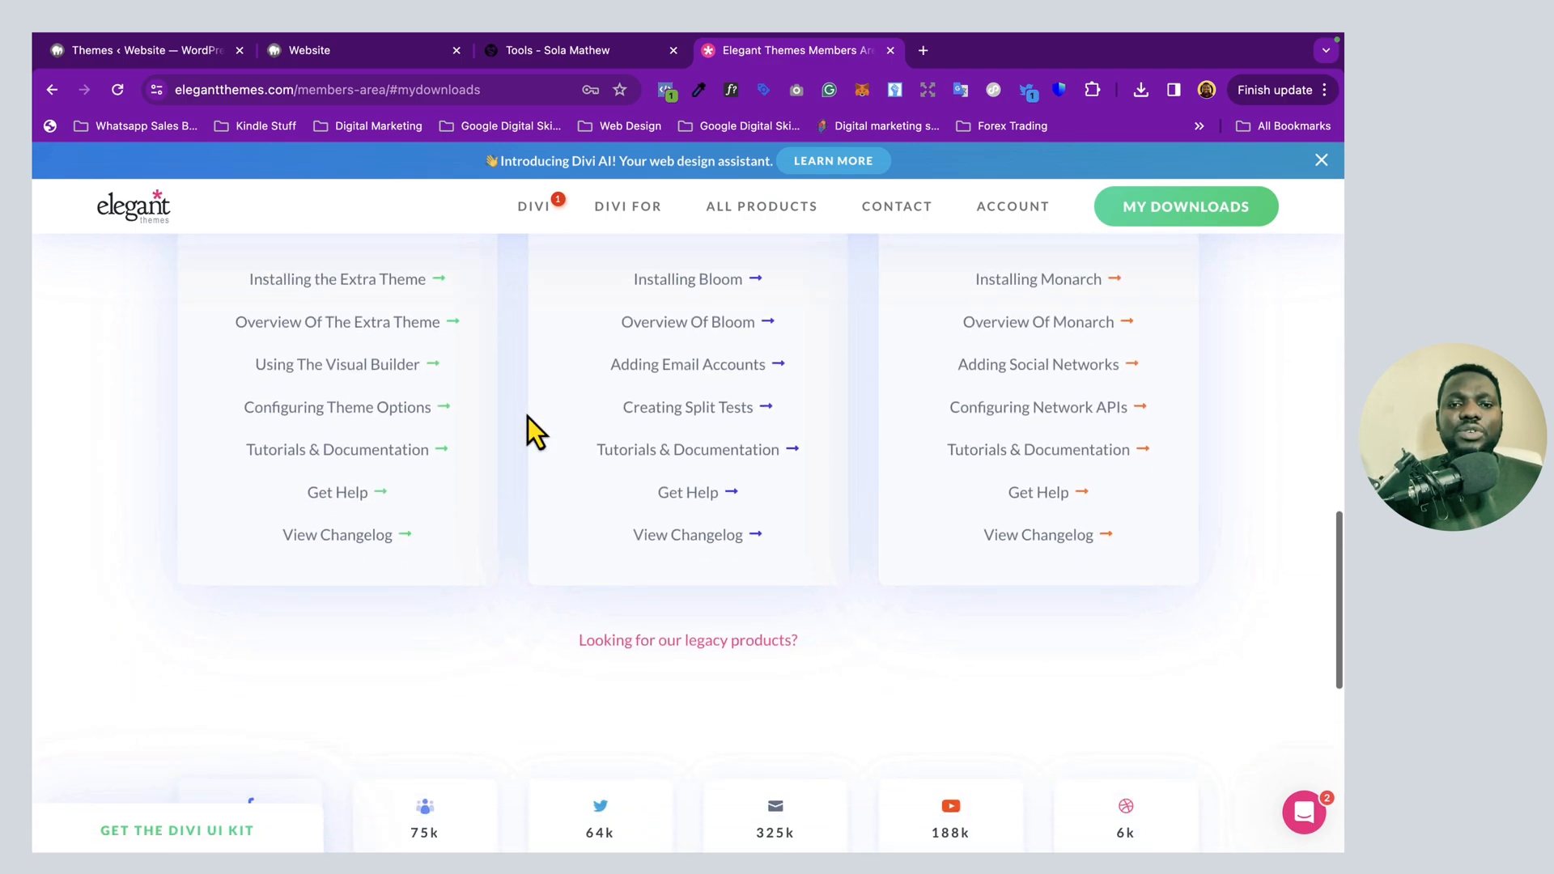
scroll(527, 416, up, 12)
scroll(528, 417, up, 2)
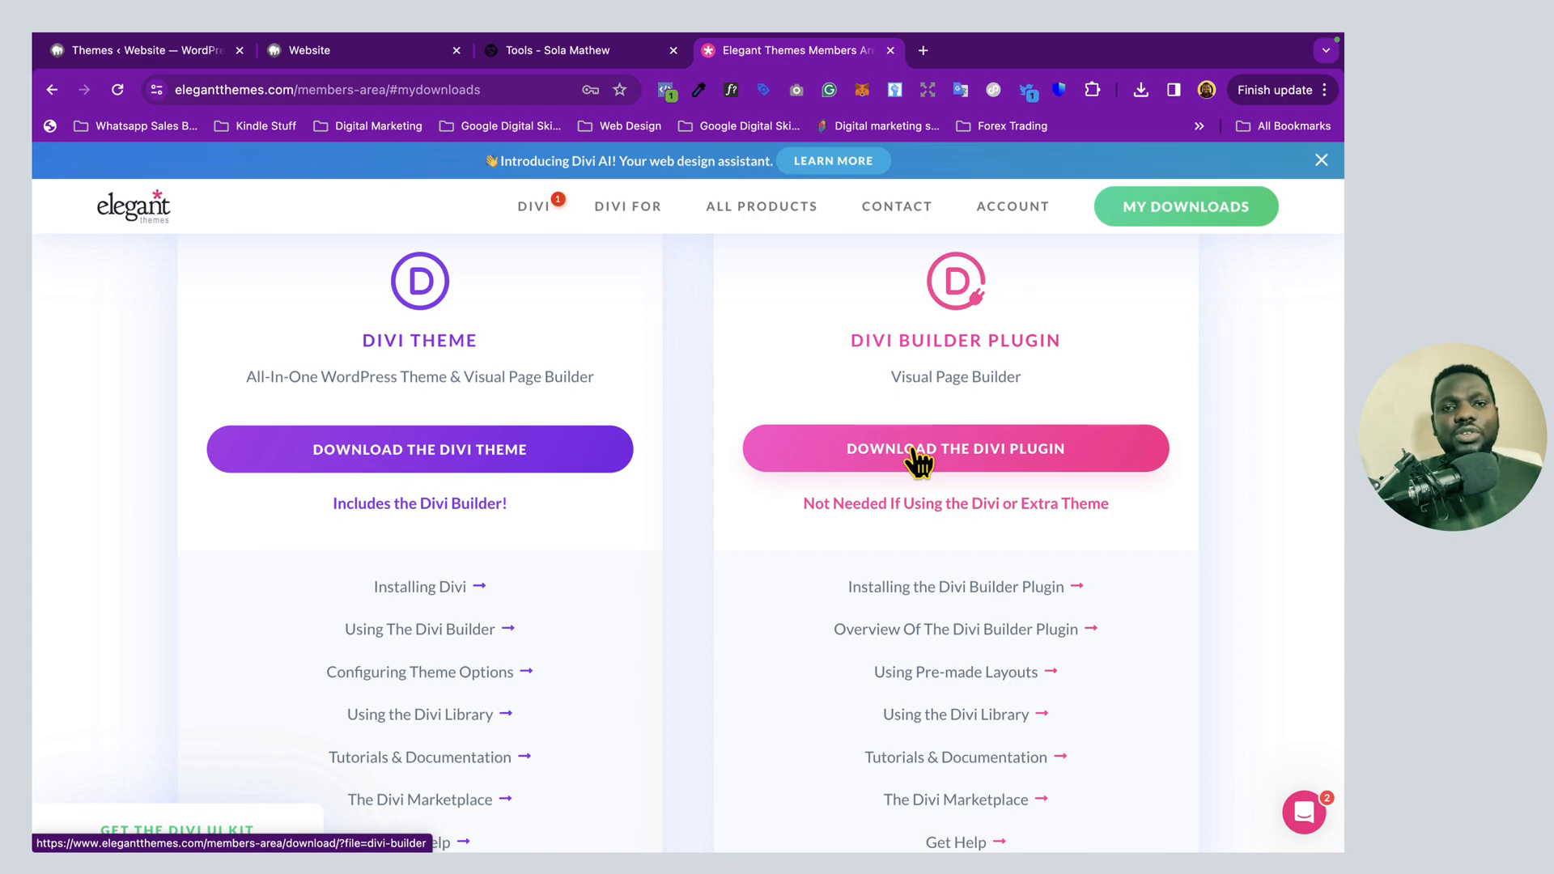
scroll(913, 457, down, 8)
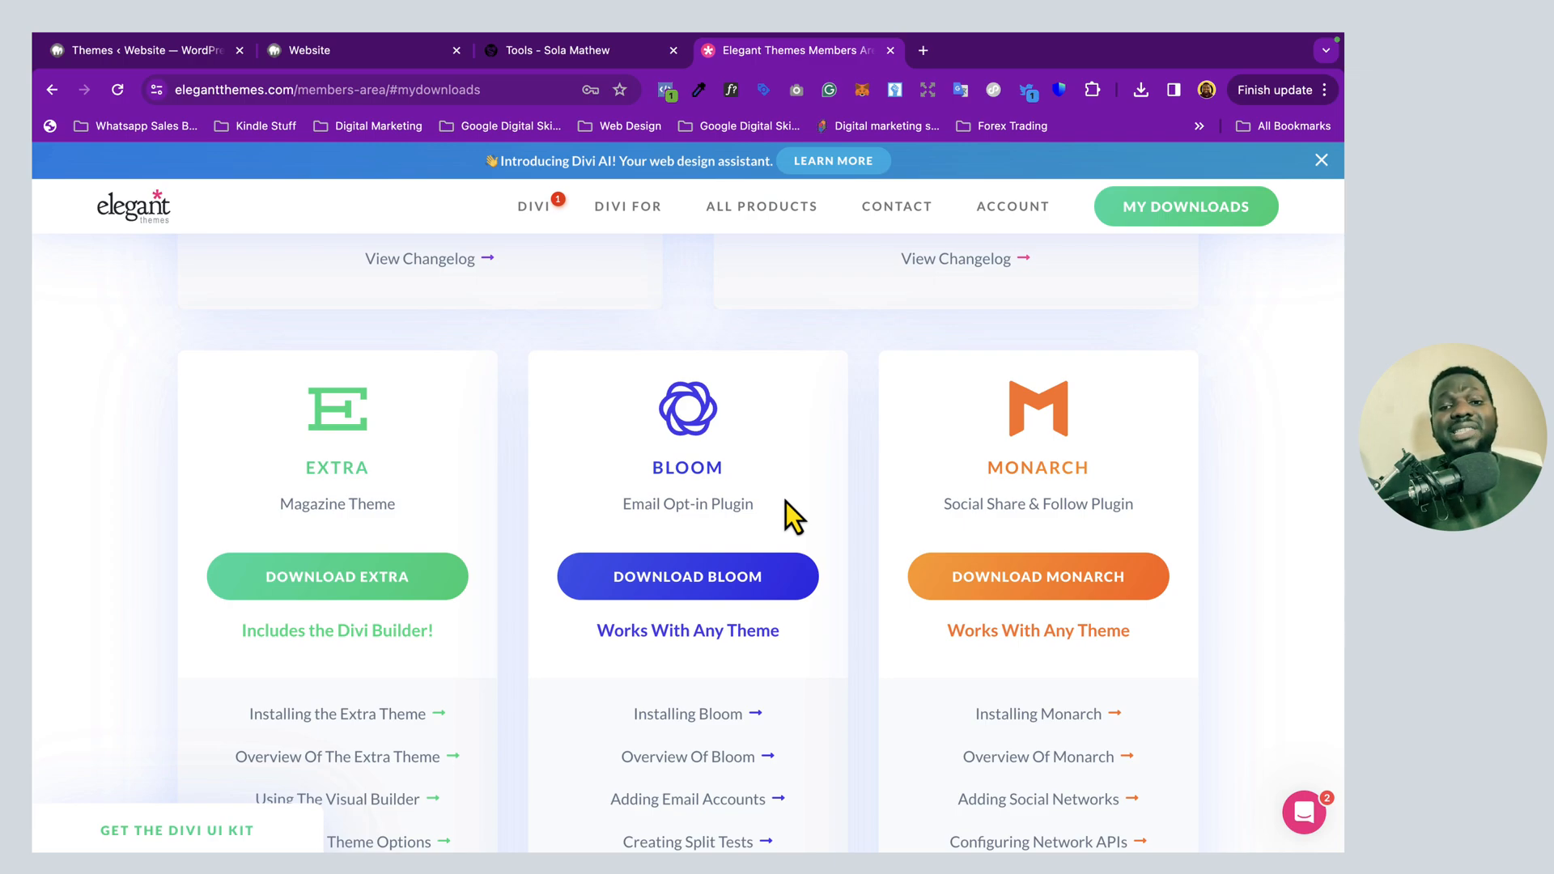
scroll(785, 502, up, 8)
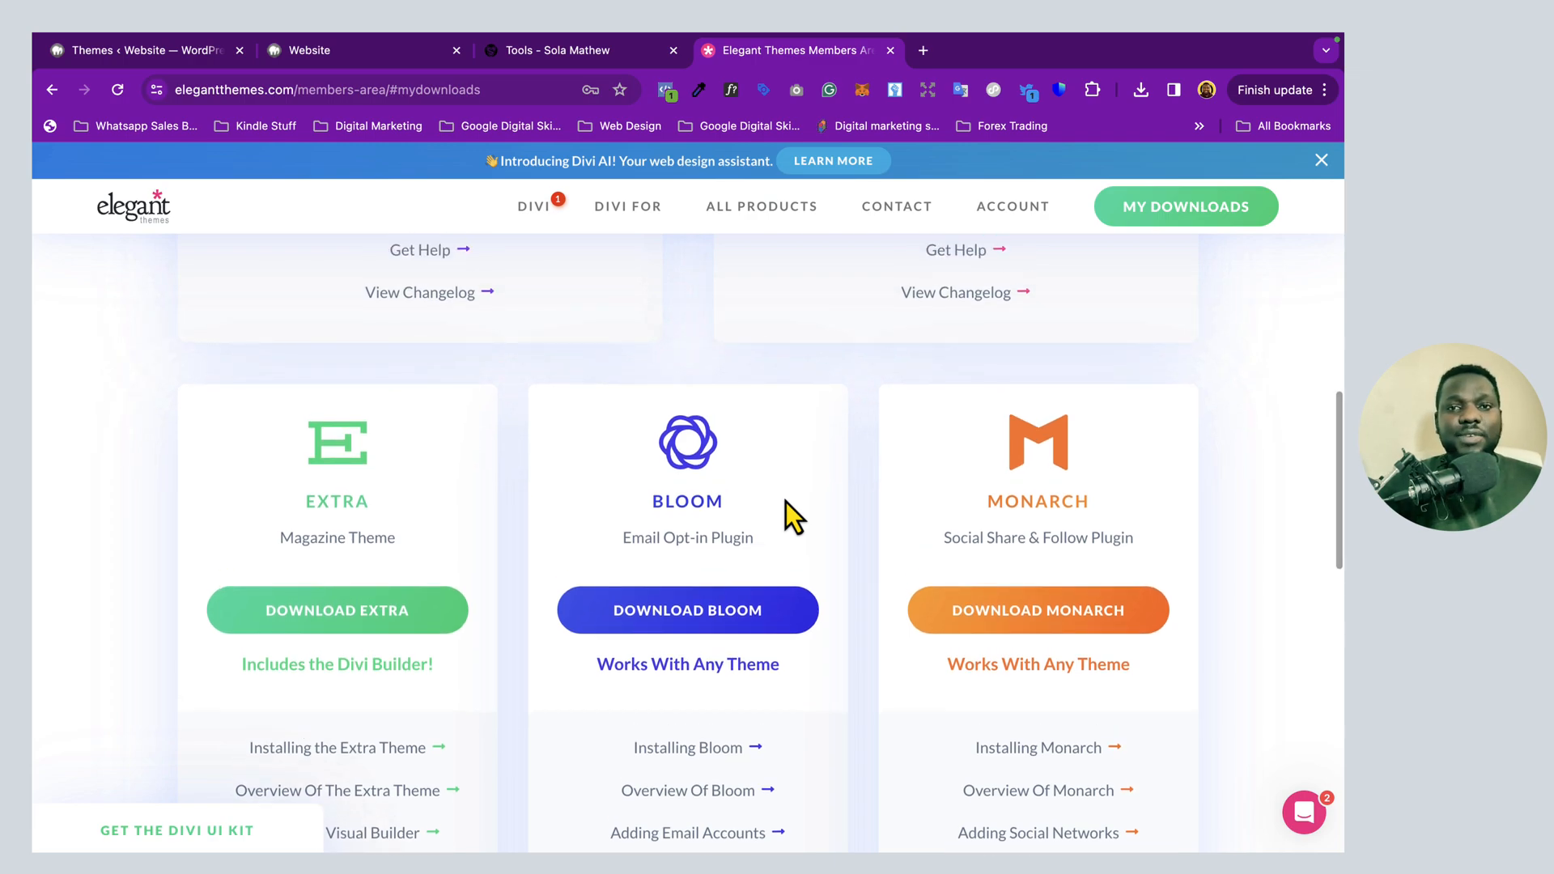
scroll(785, 502, up, 4)
scroll(785, 510, down, 3)
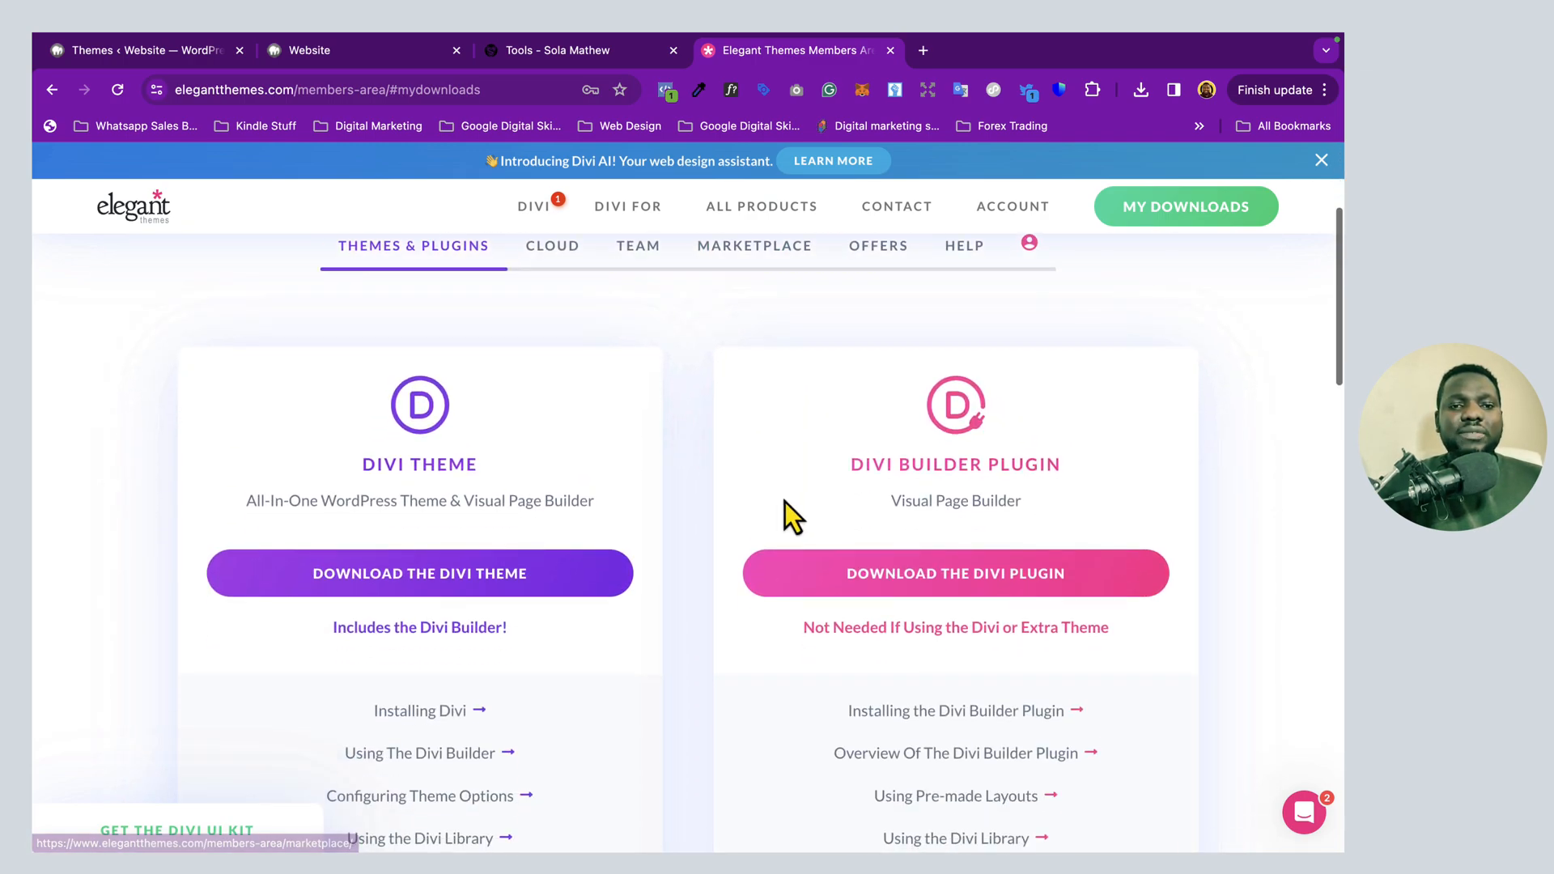
Download the Divi theme into Downloads under the name Divi, replacing the existing Divi.zip
click(389, 577)
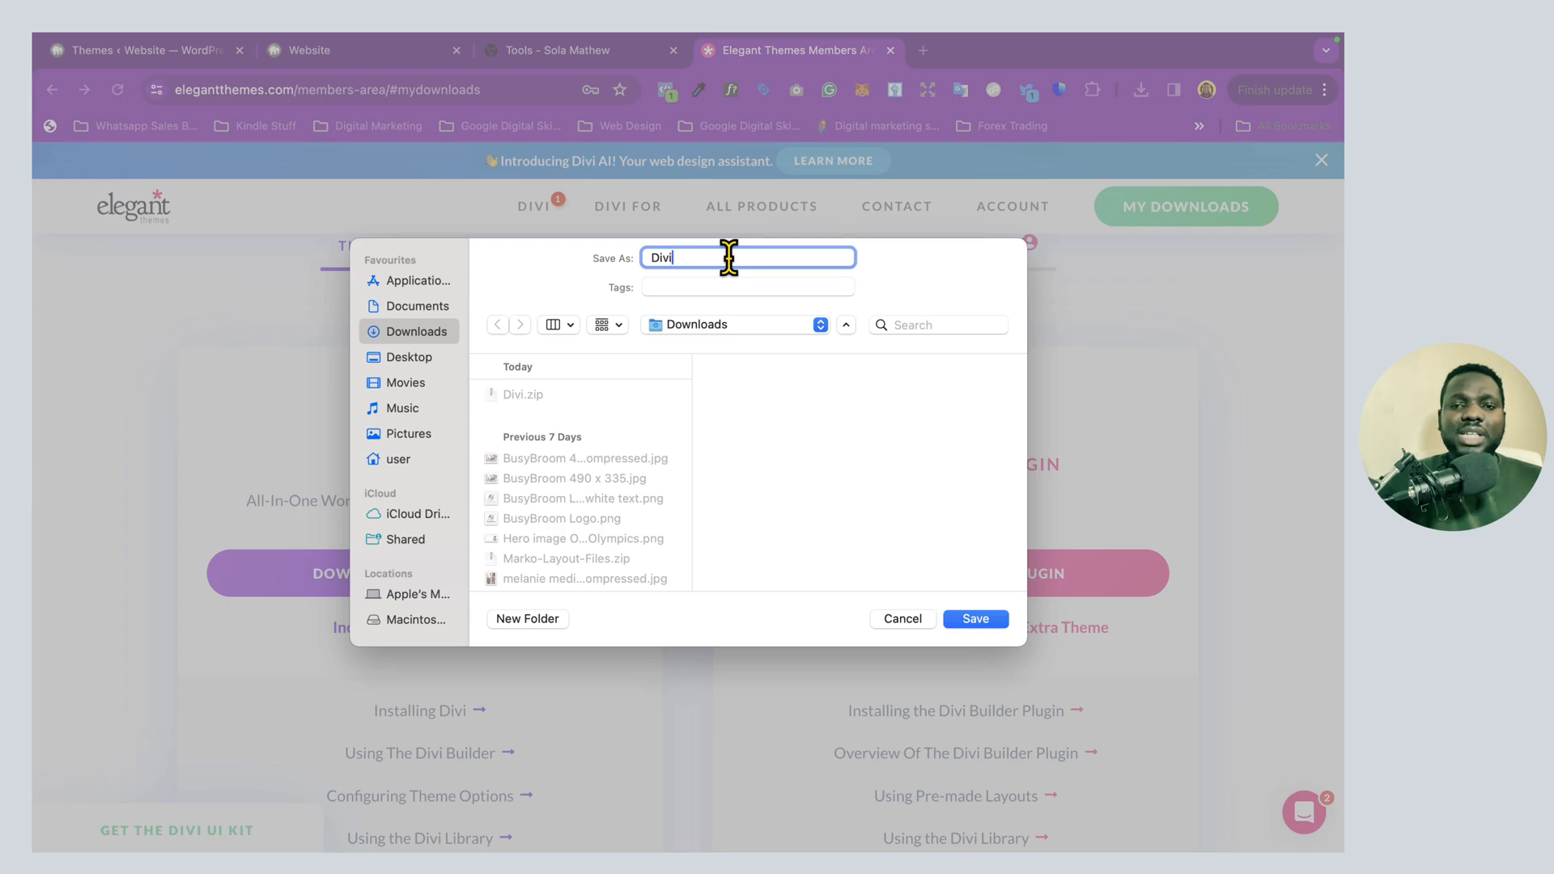
click(970, 621)
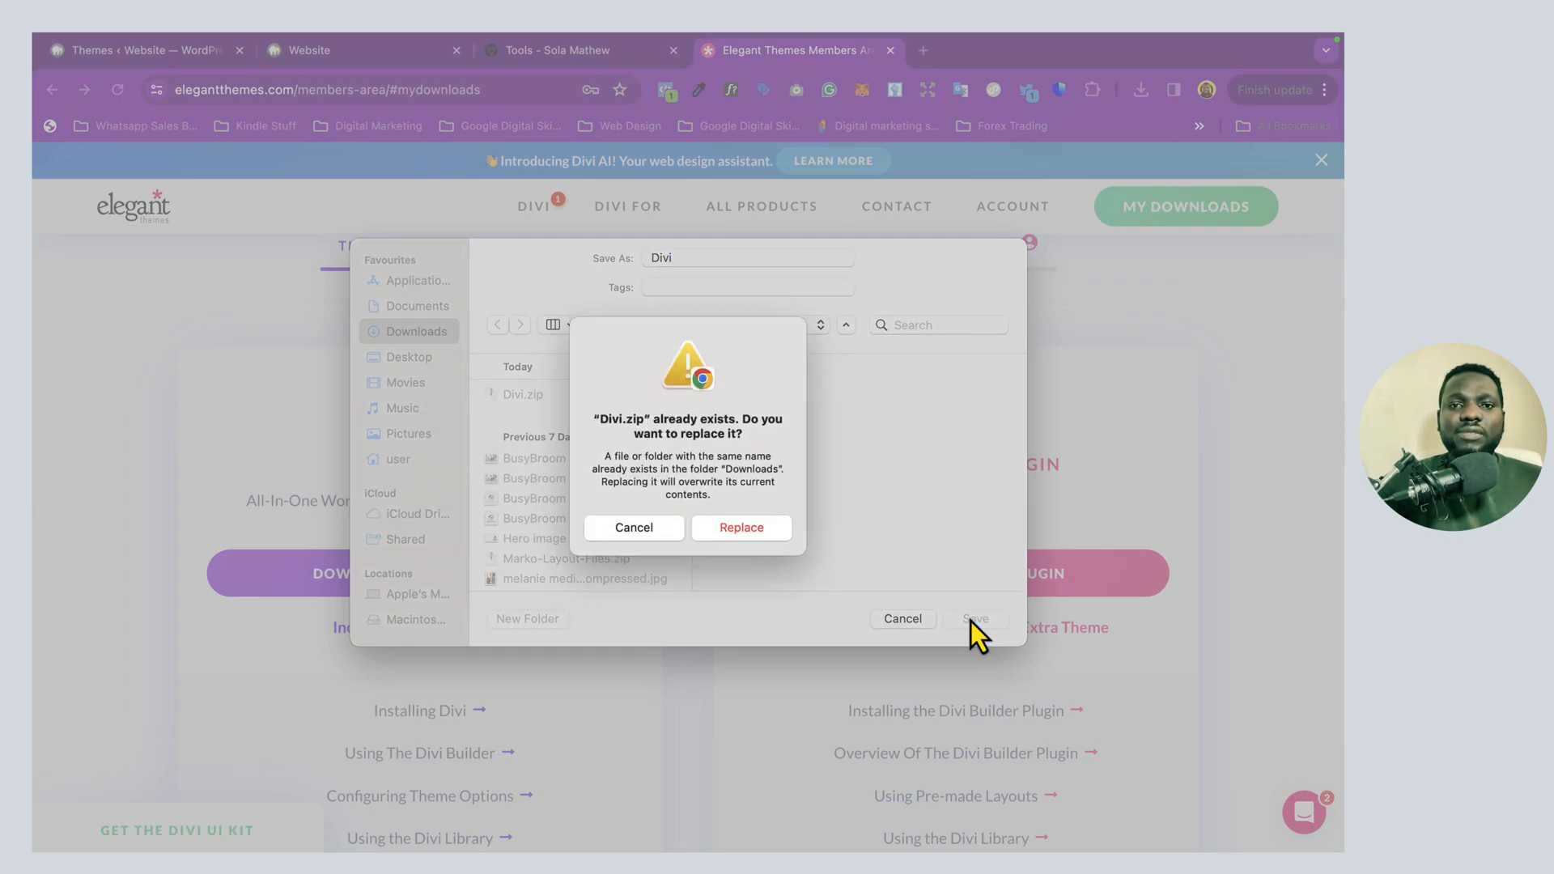
click(742, 535)
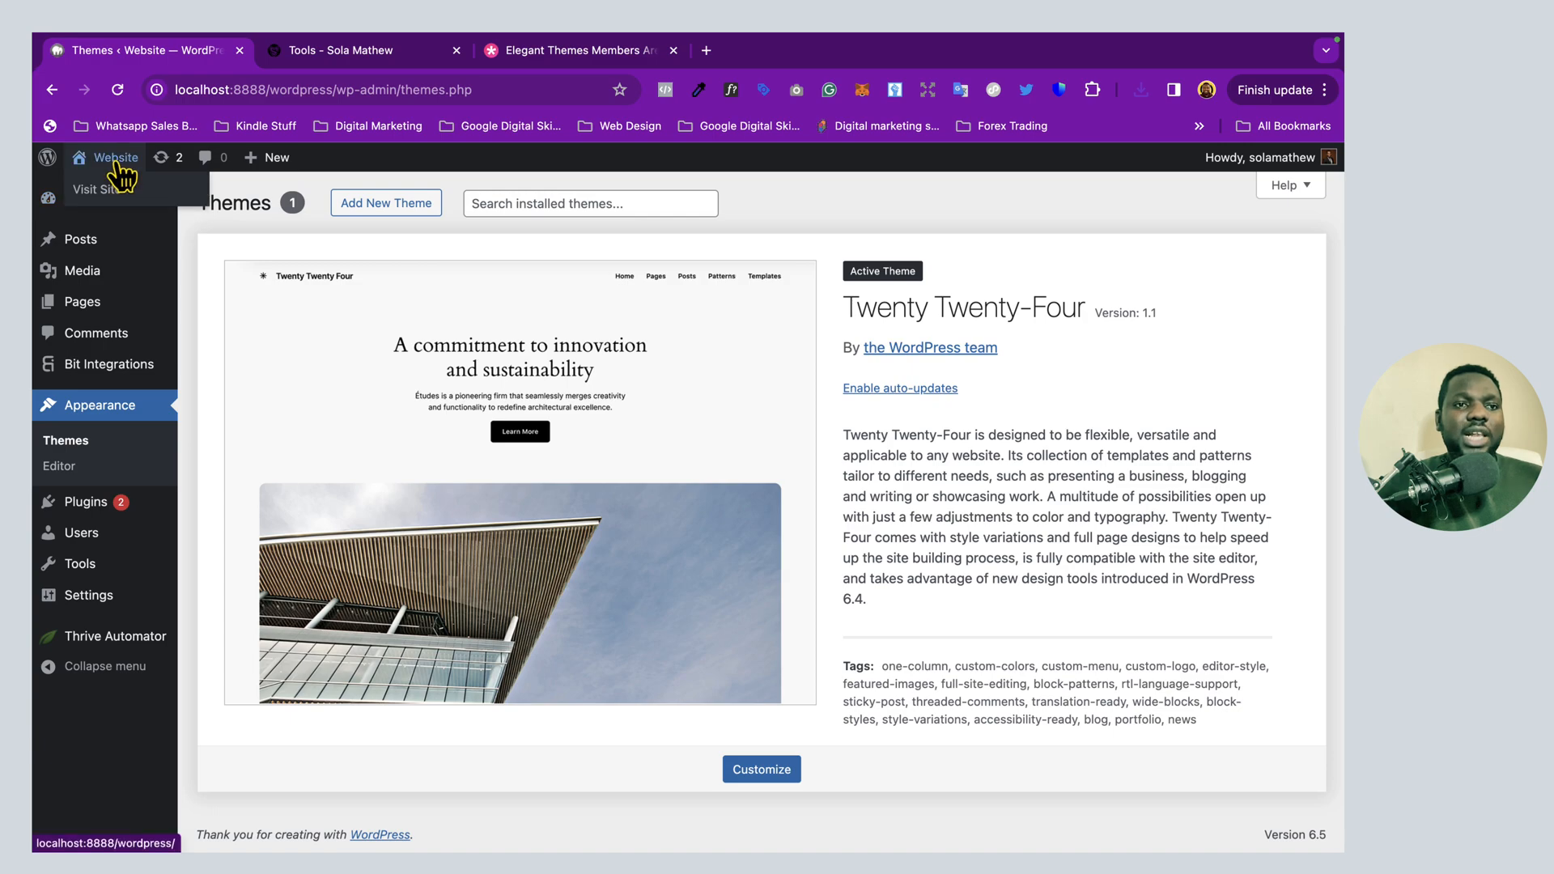
Open the live WordPress site in a new browser tab and examine its homepage from start to end
right_click(97, 188)
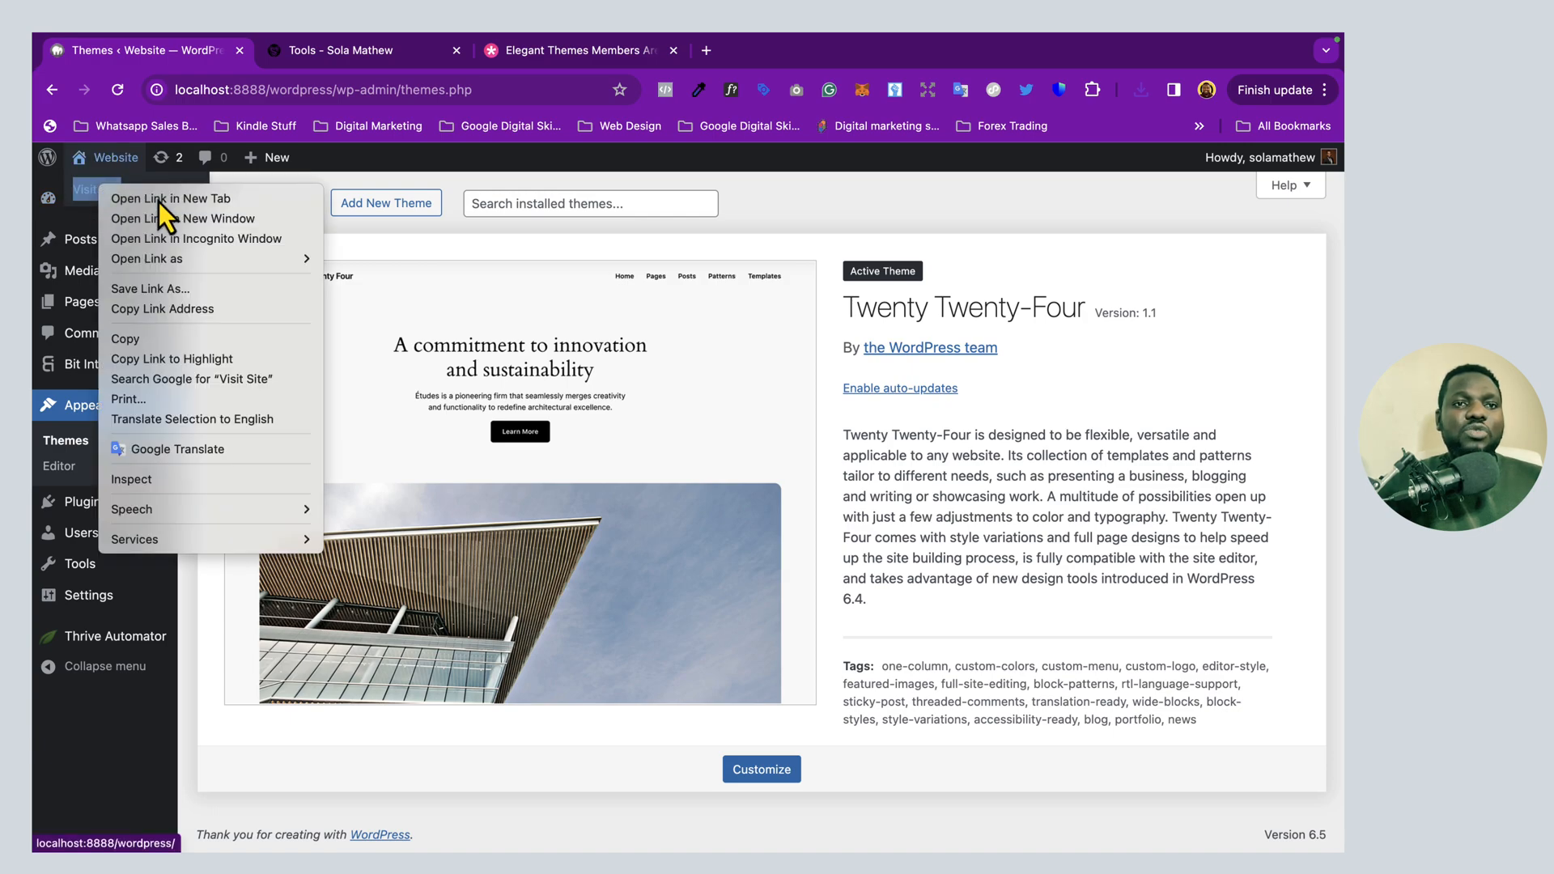
click(159, 201)
click(341, 58)
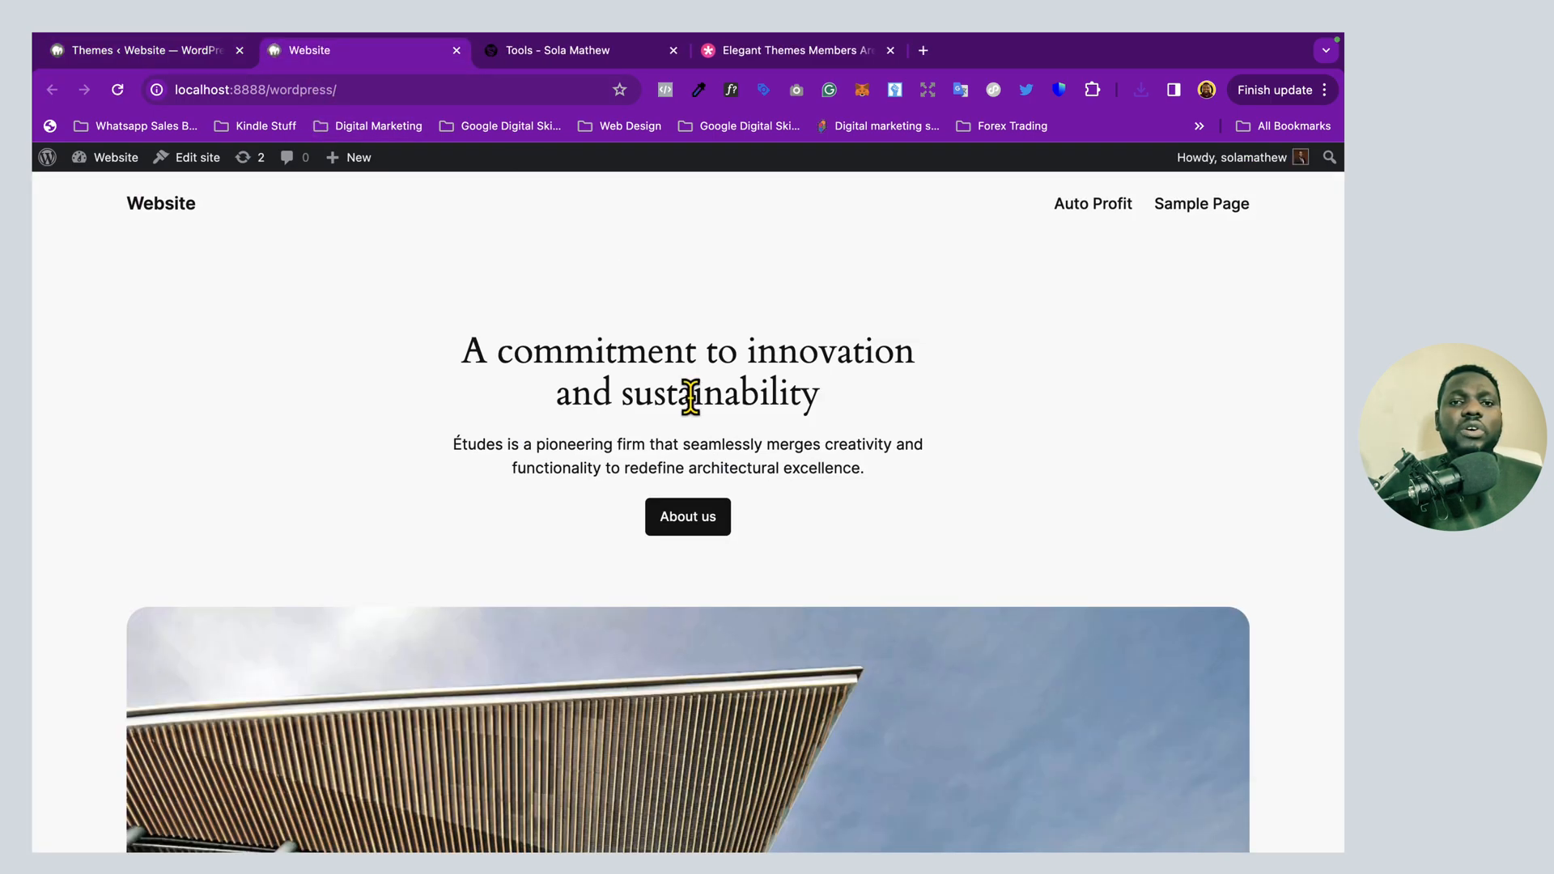
scroll(863, 570, down, 15)
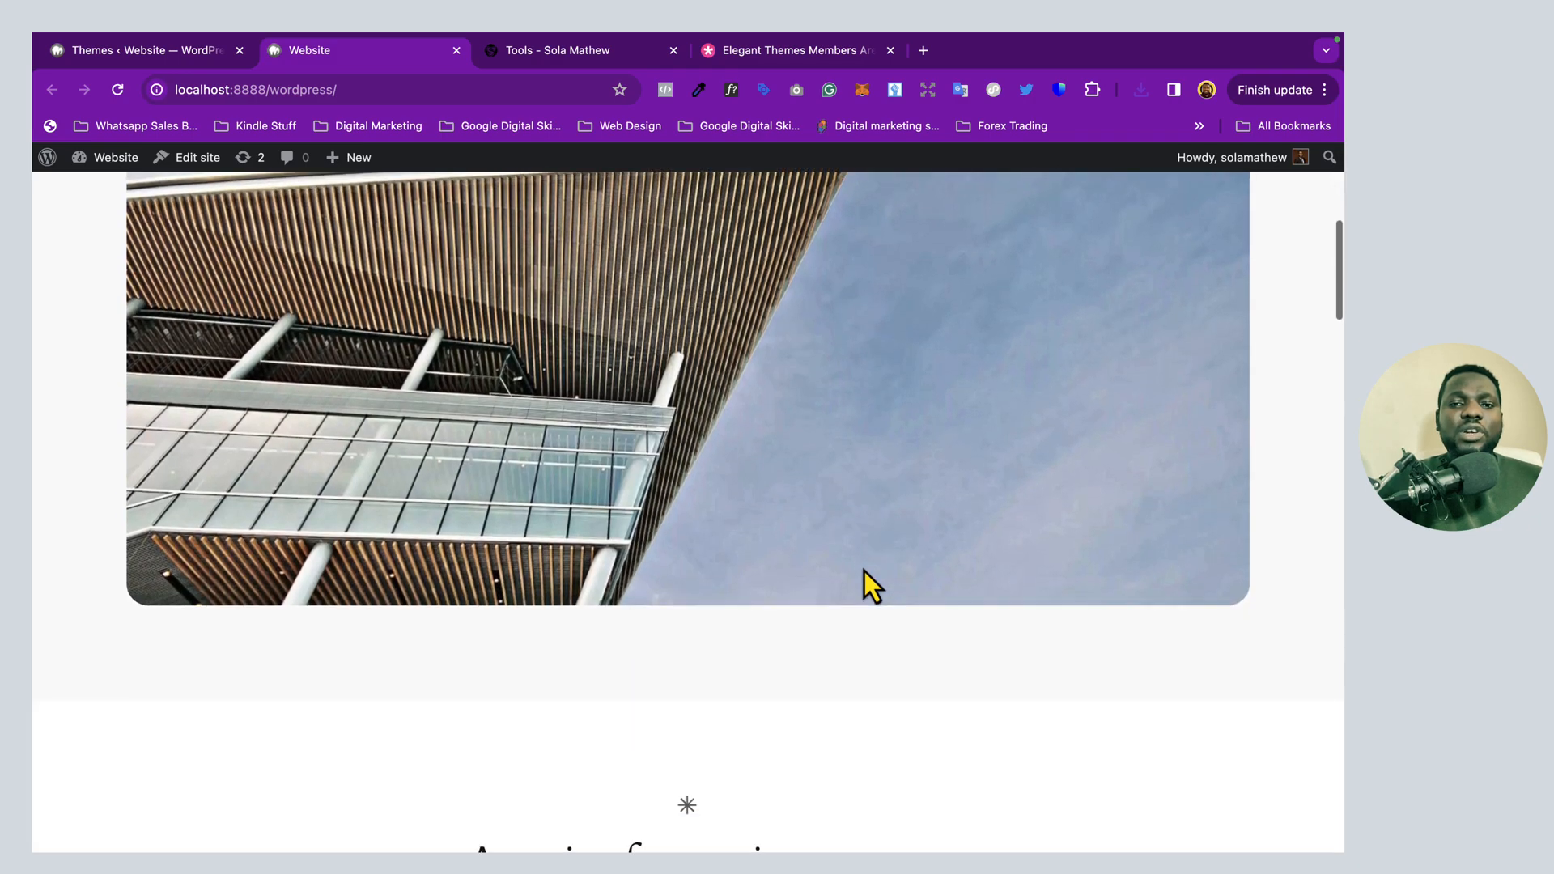
scroll(863, 571, down, 5)
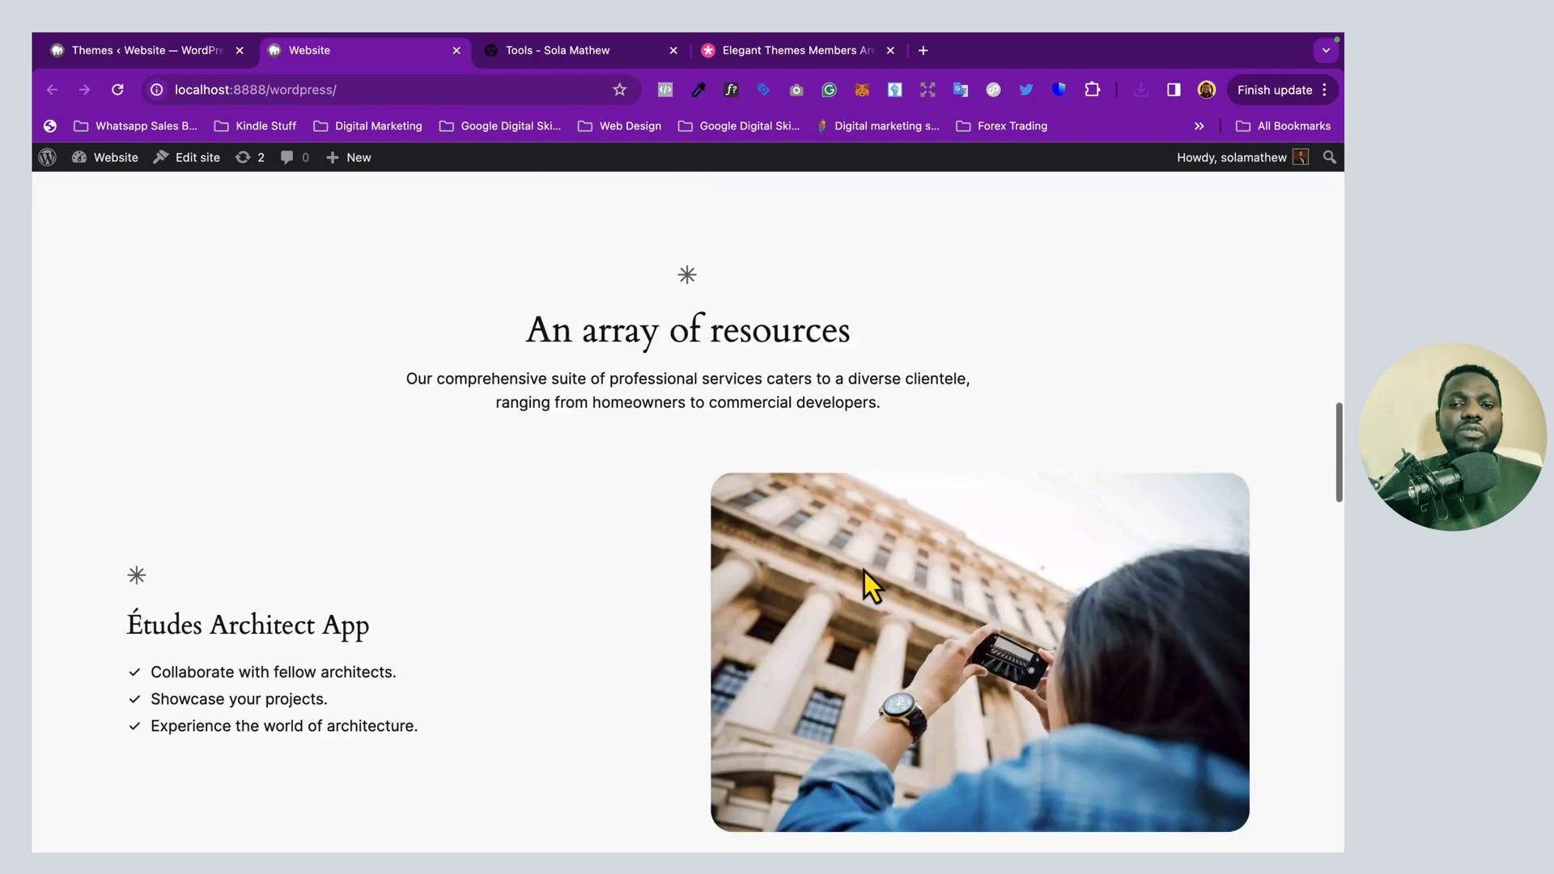
scroll(863, 571, up, 20)
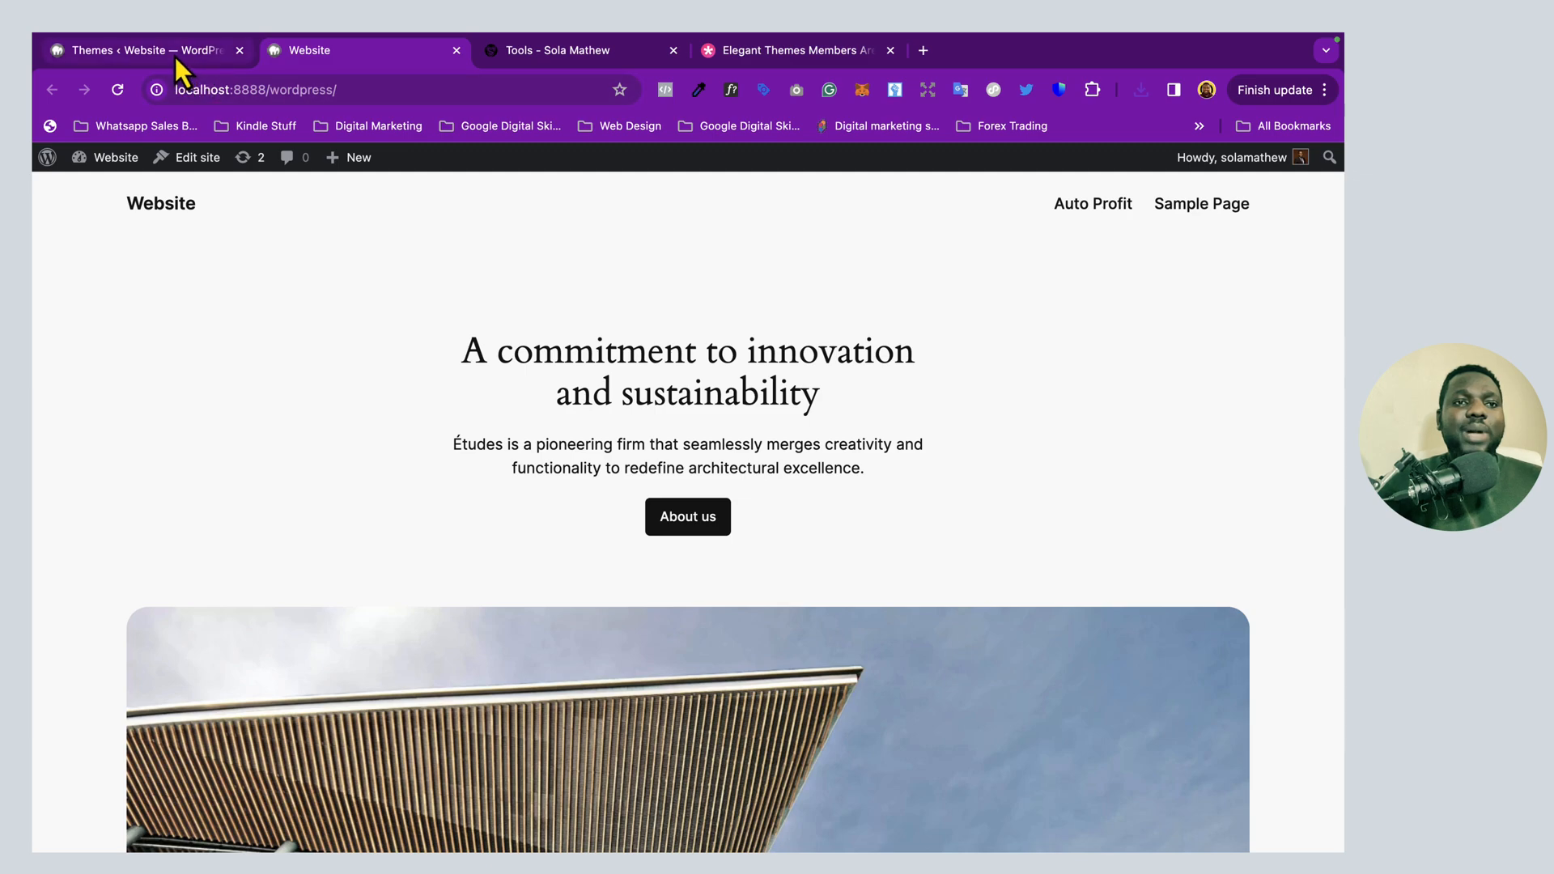
Compare the active Twenty Twenty-Four theme in the WordPress admin with the live homepage's layout
click(175, 54)
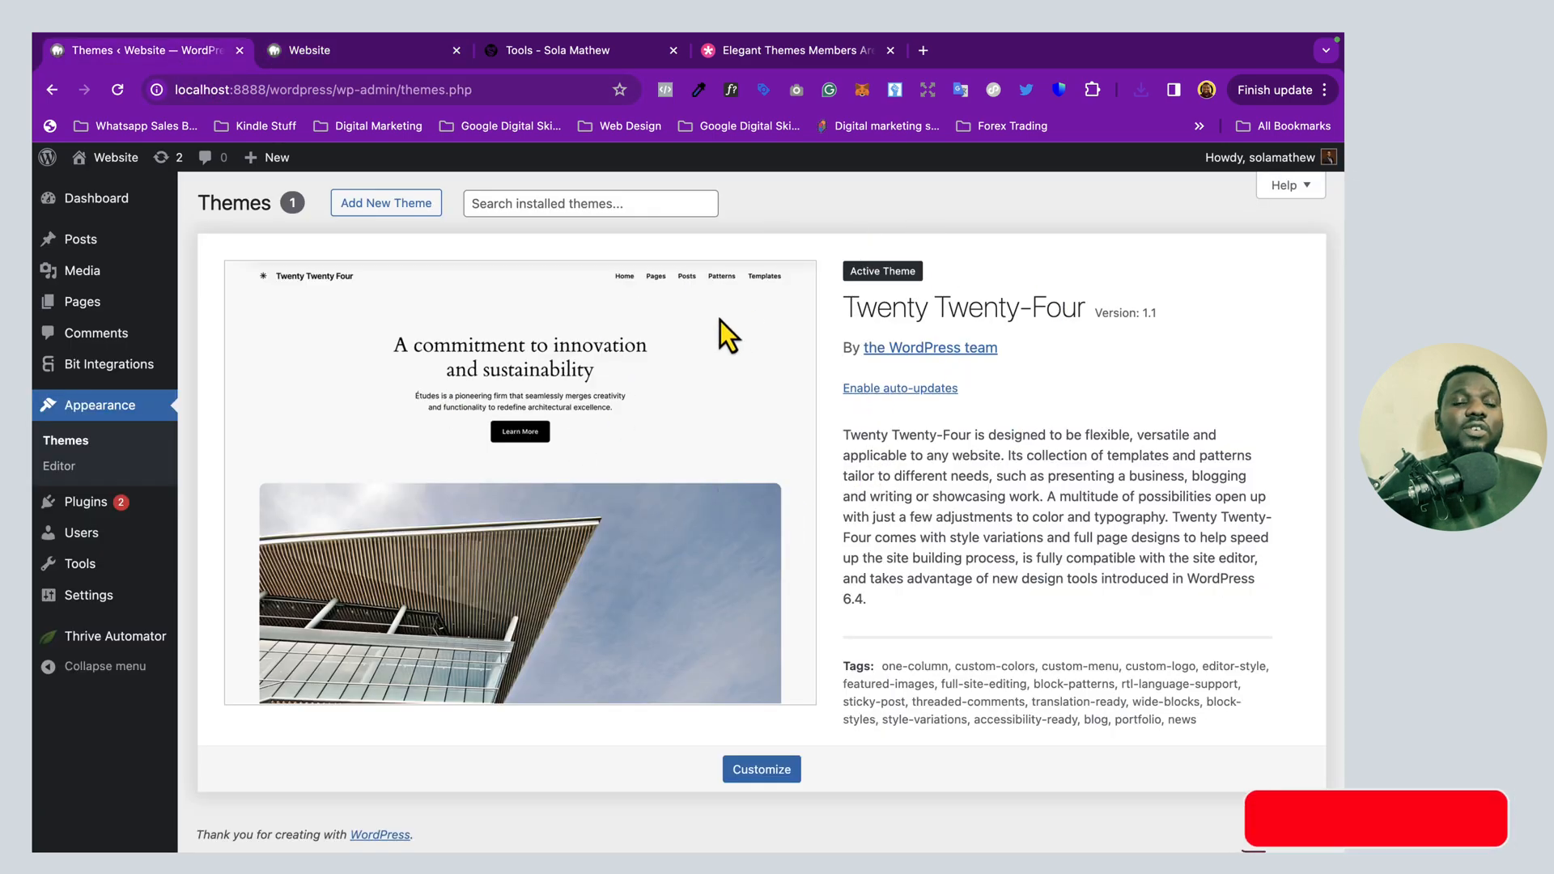
click(387, 55)
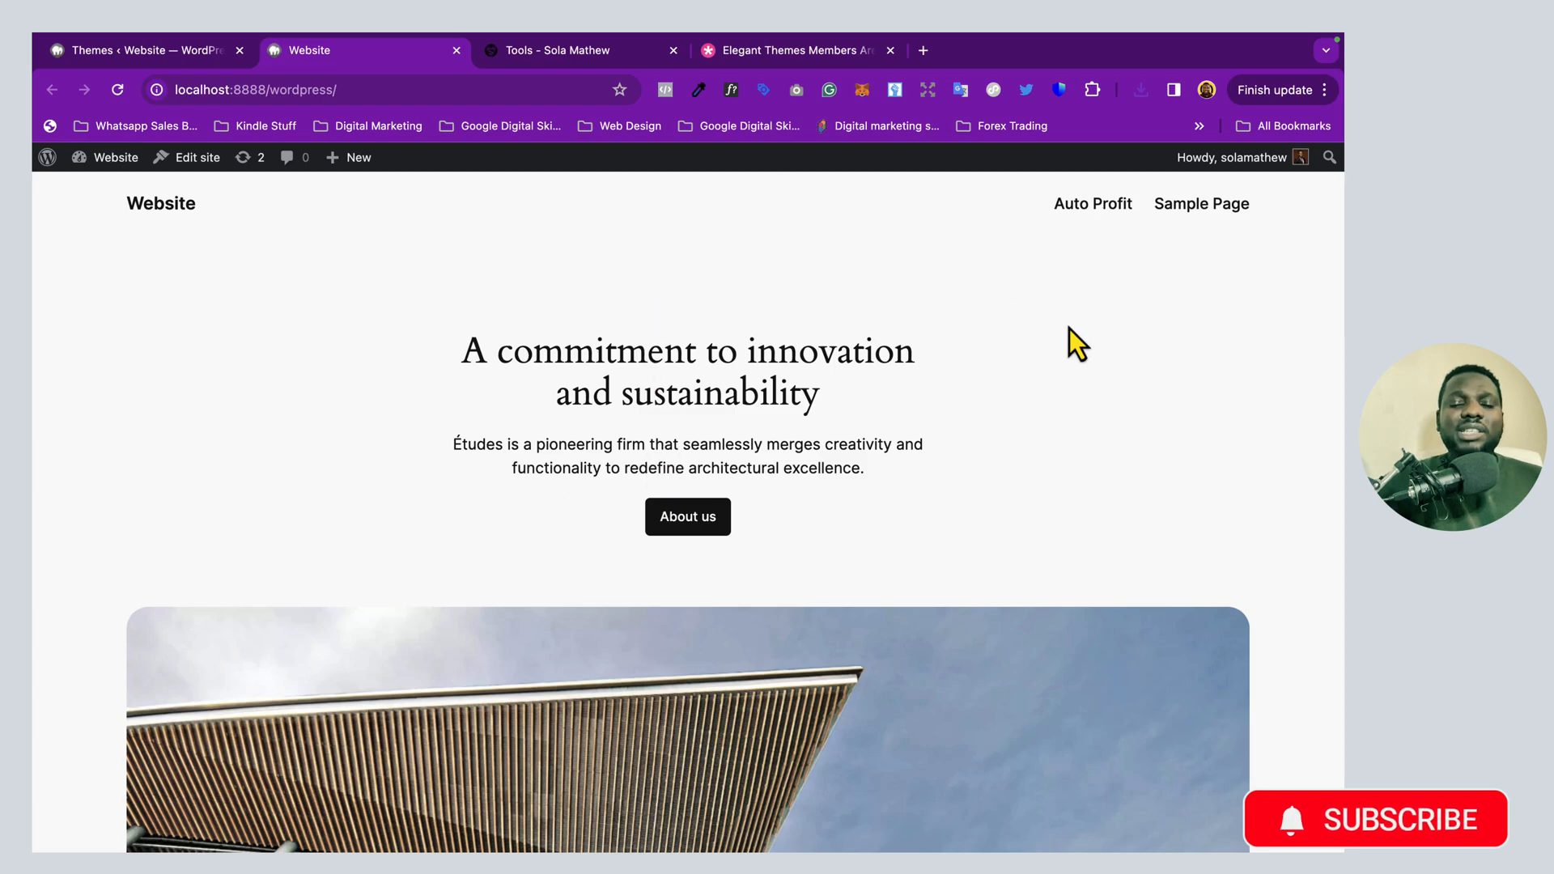
scroll(663, 559, down, 15)
scroll(664, 549, up, 8)
scroll(664, 549, up, 10)
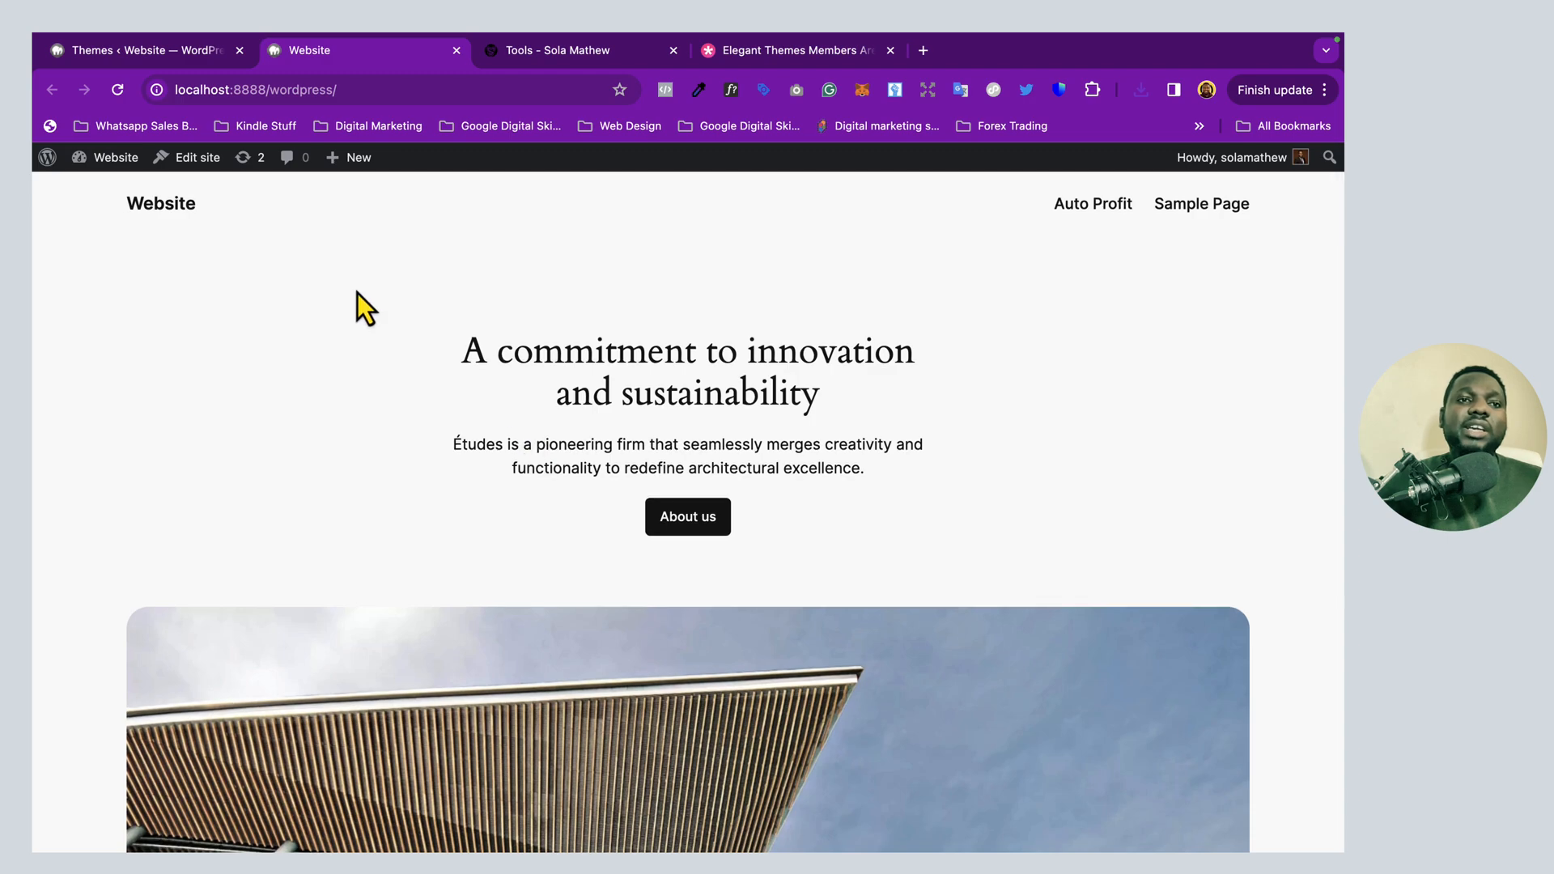
Add a new theme to the WordPress site by uploading and installing Divi.zip from Downloads
click(178, 52)
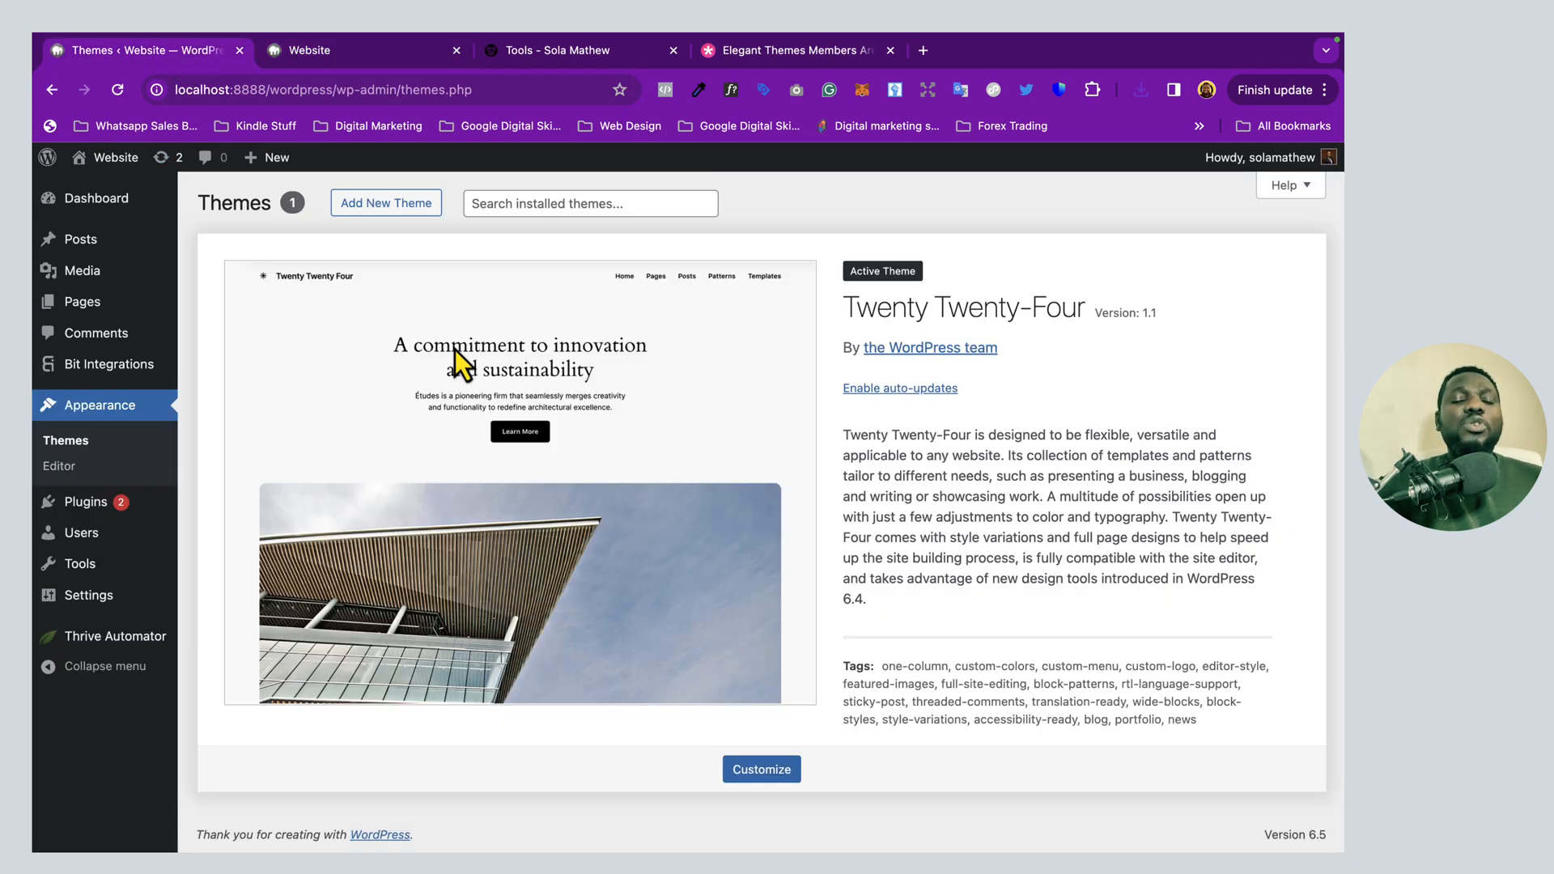
click(401, 207)
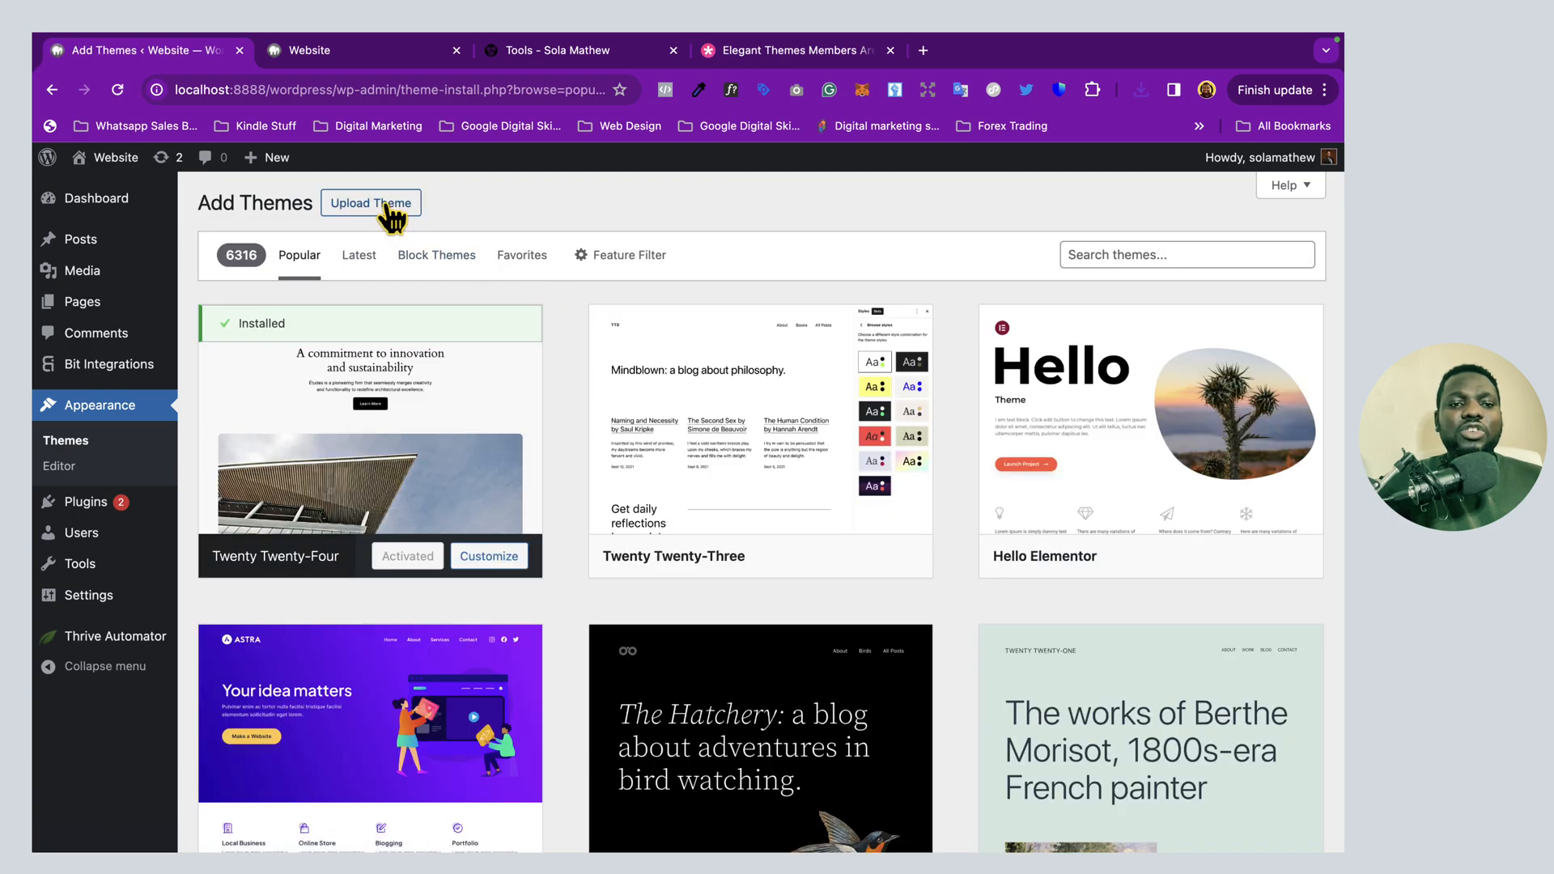
click(392, 209)
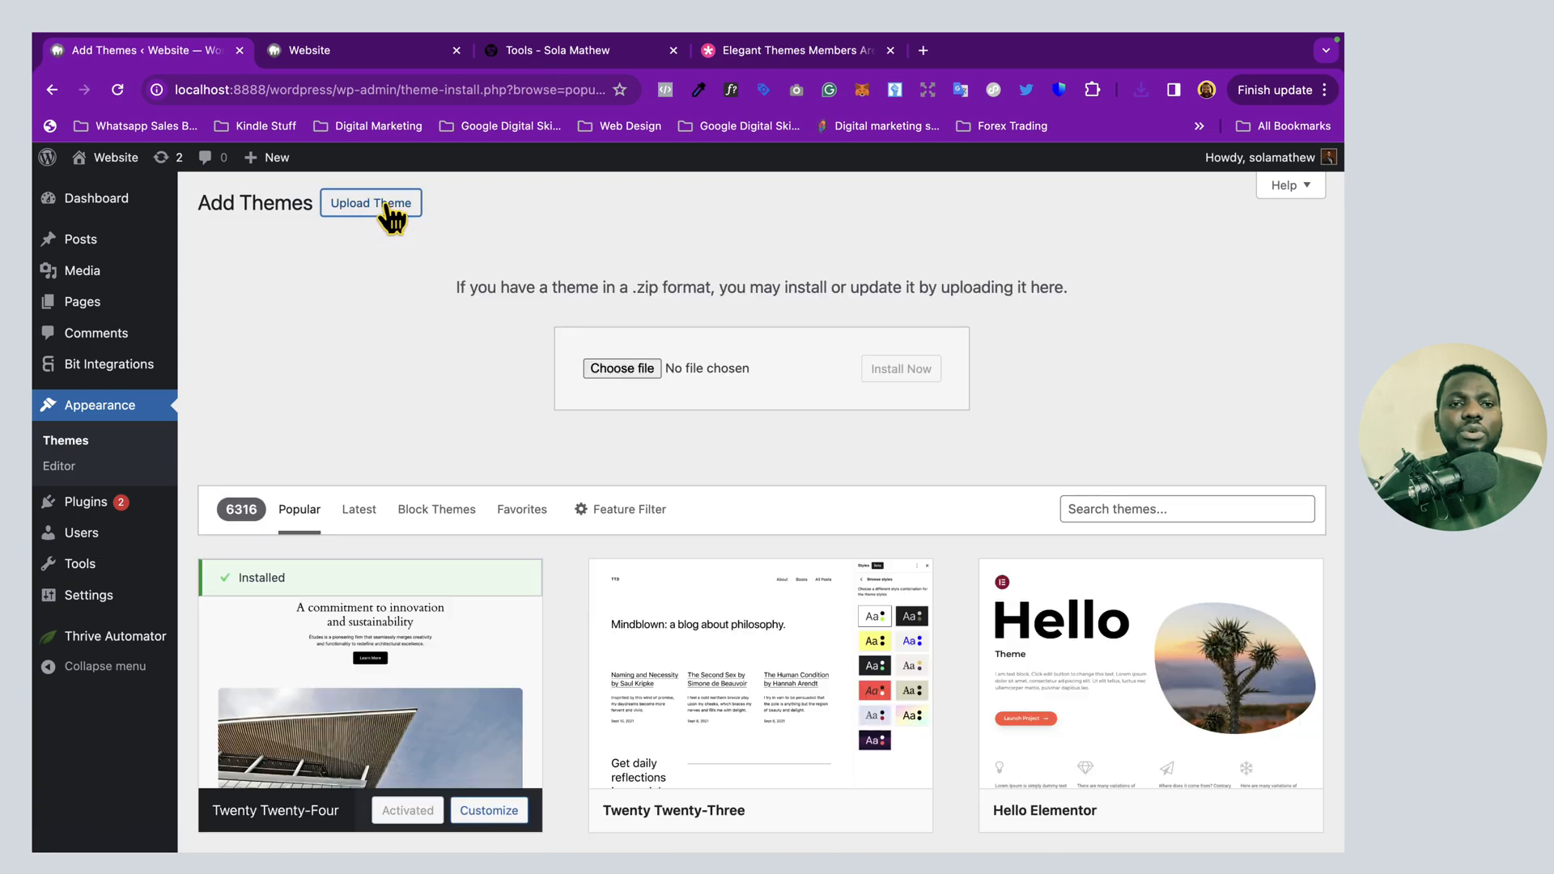
click(640, 371)
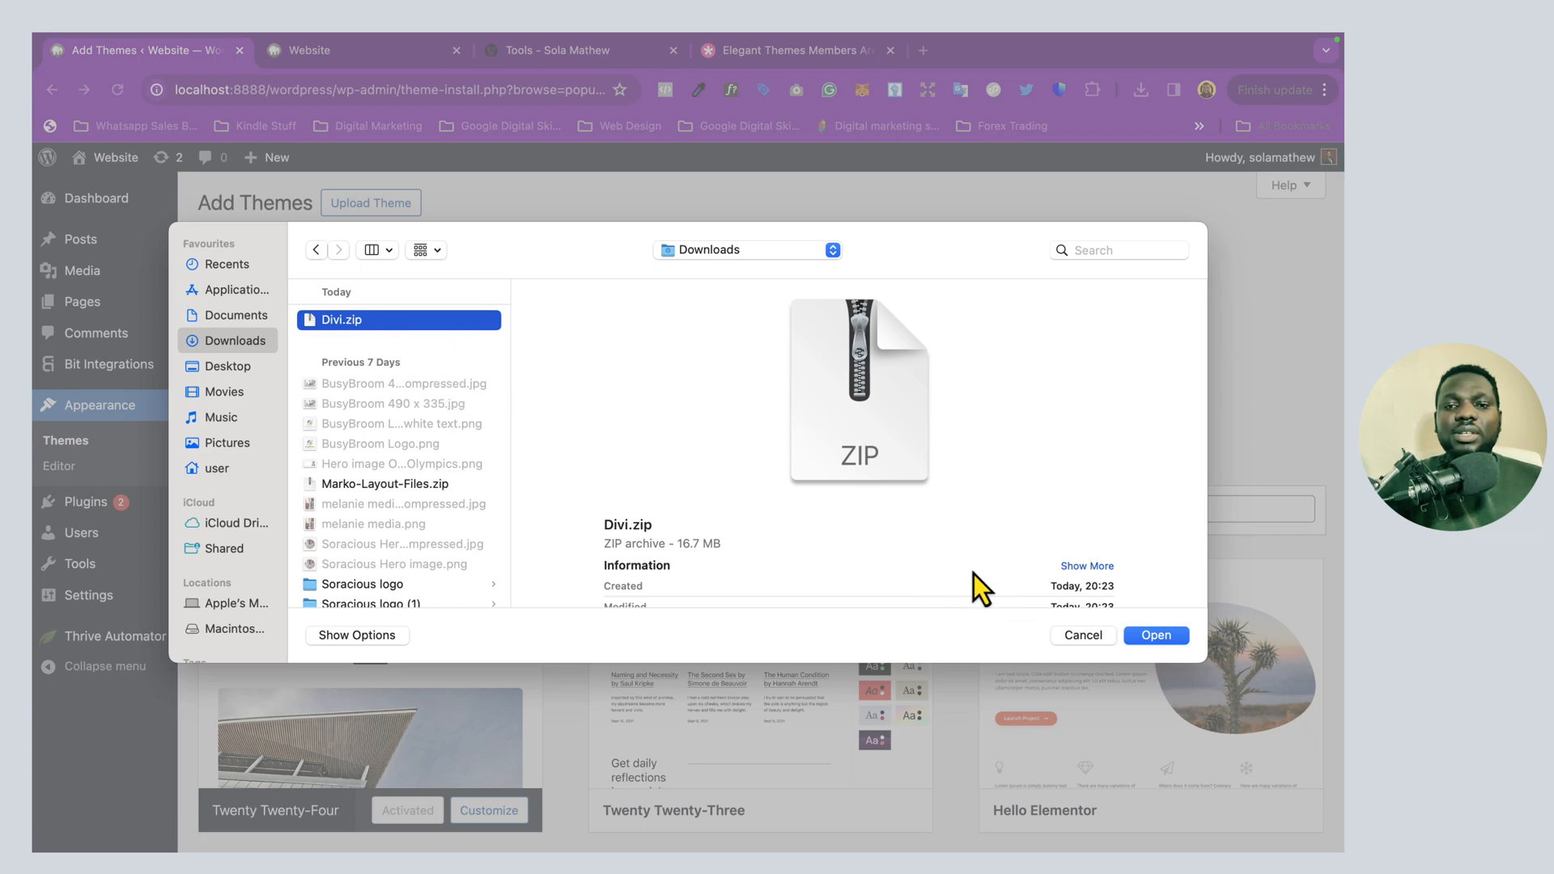
click(1158, 637)
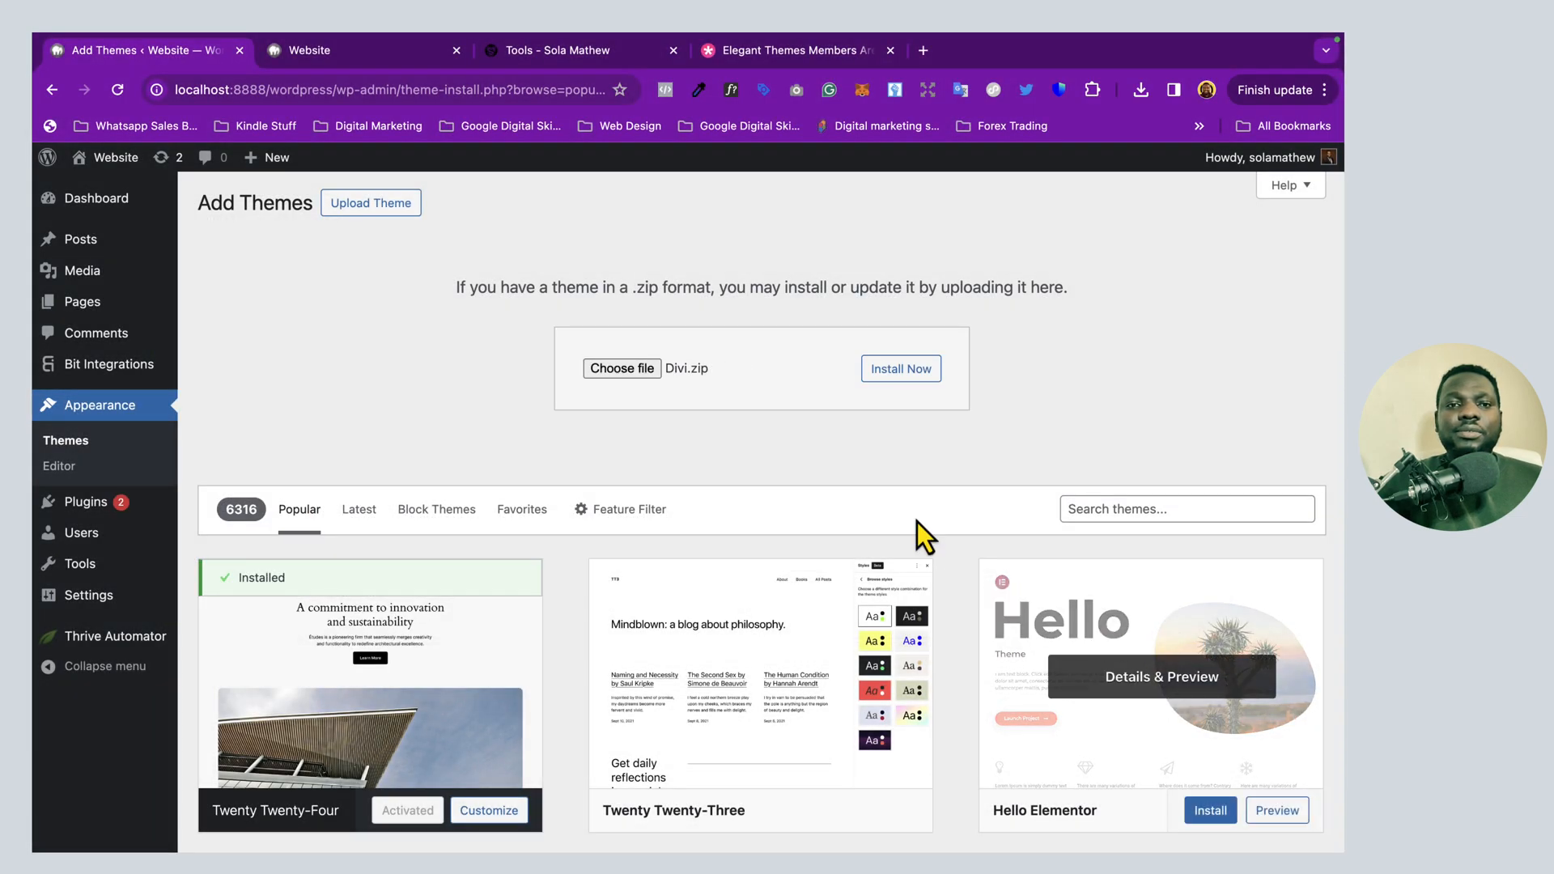
click(901, 372)
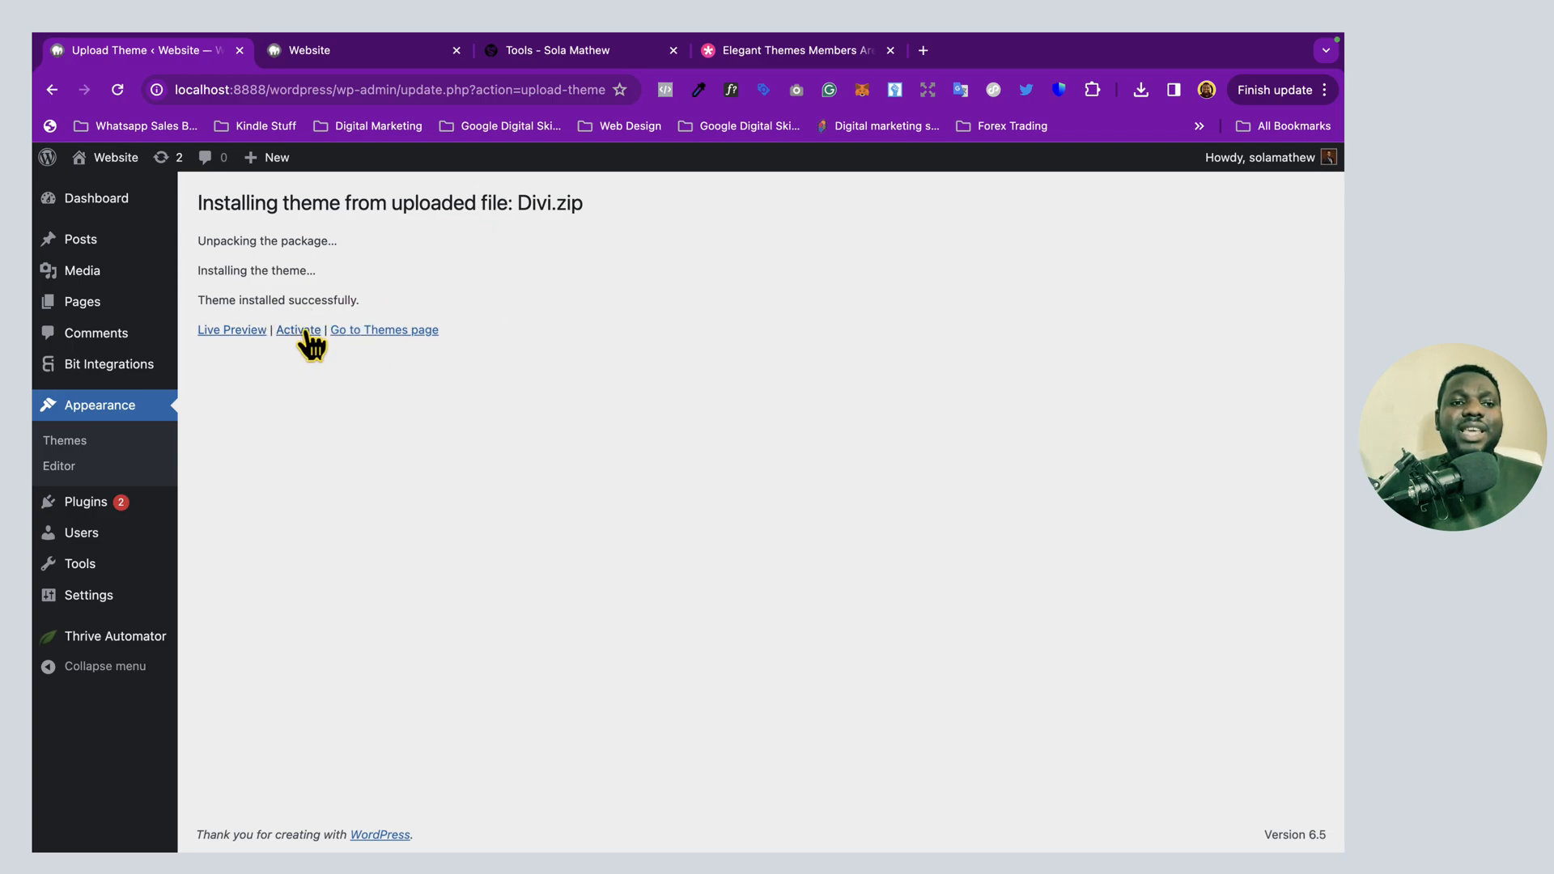
Activate the Divi theme from the list of installed themes
click(79, 442)
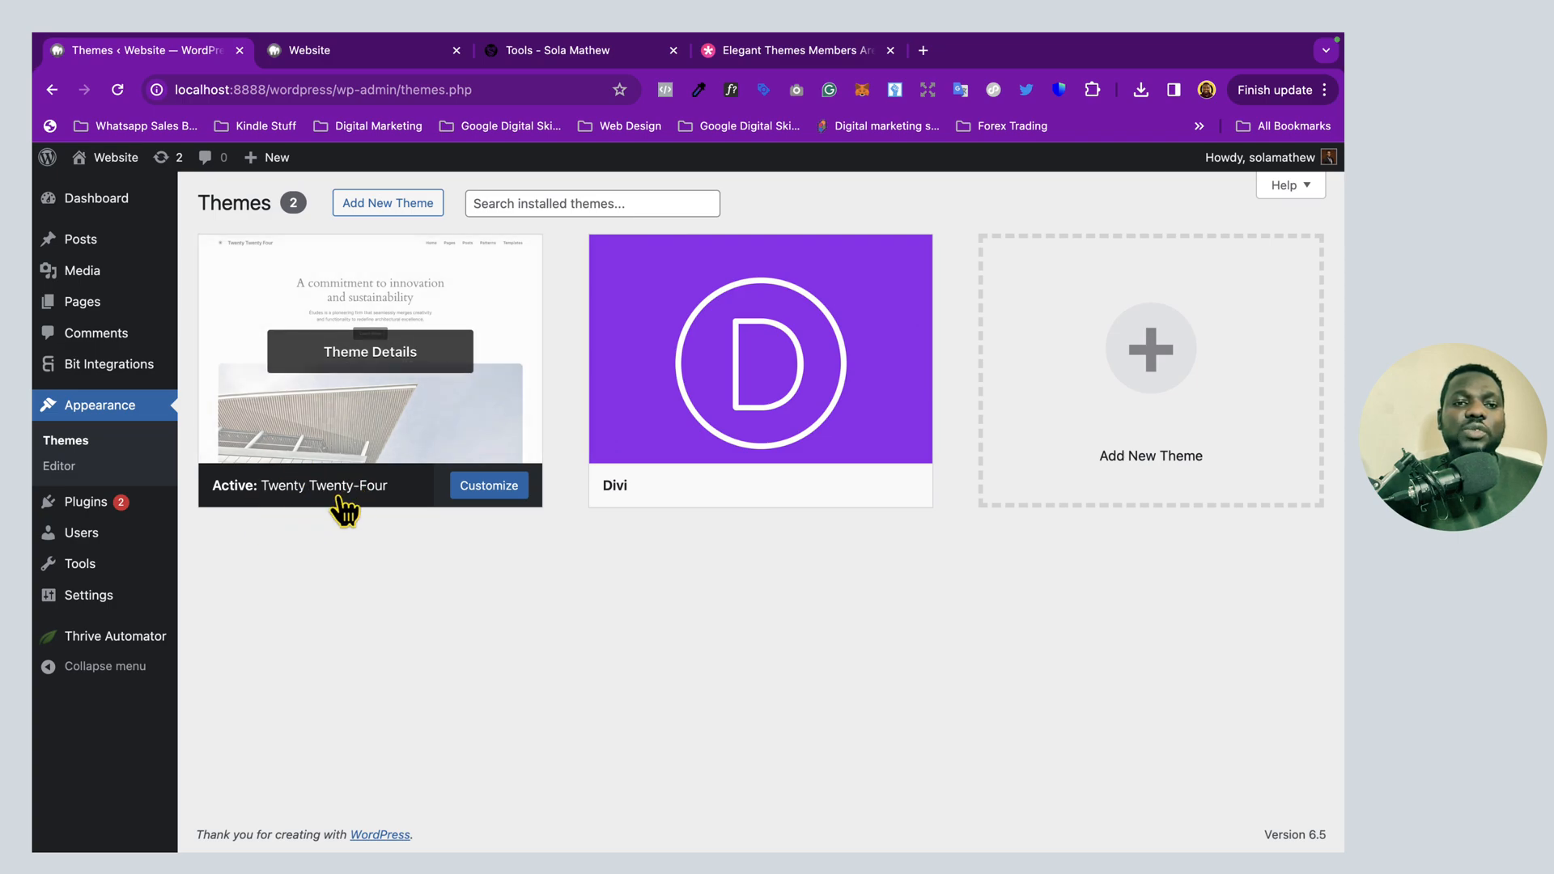
click(789, 489)
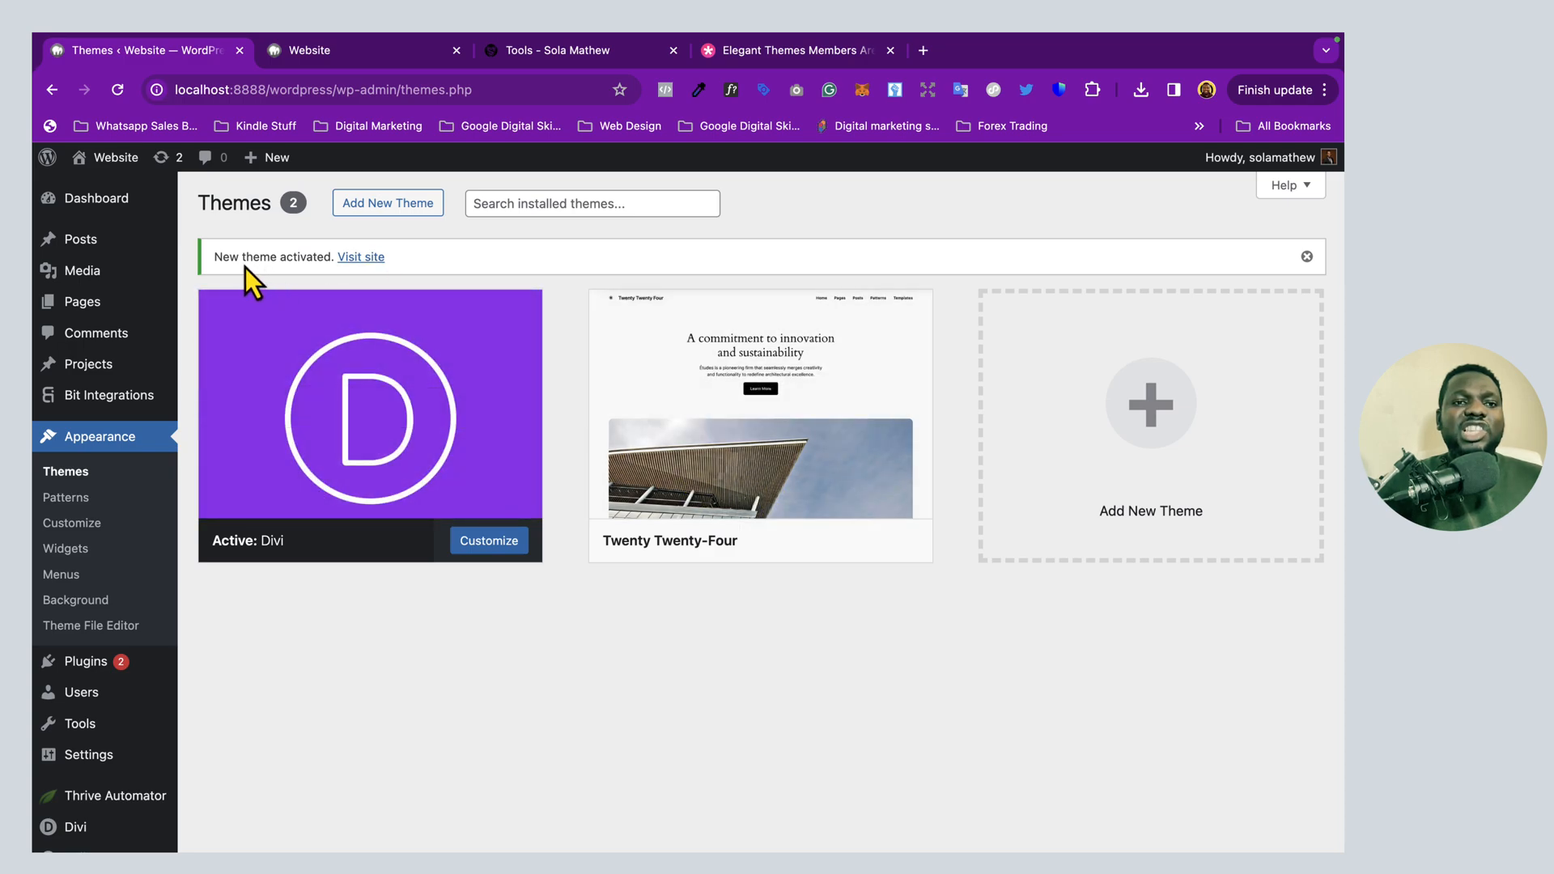
Reload the live homepage to examine it under the Divi theme, and return to the WordPress admin
click(336, 55)
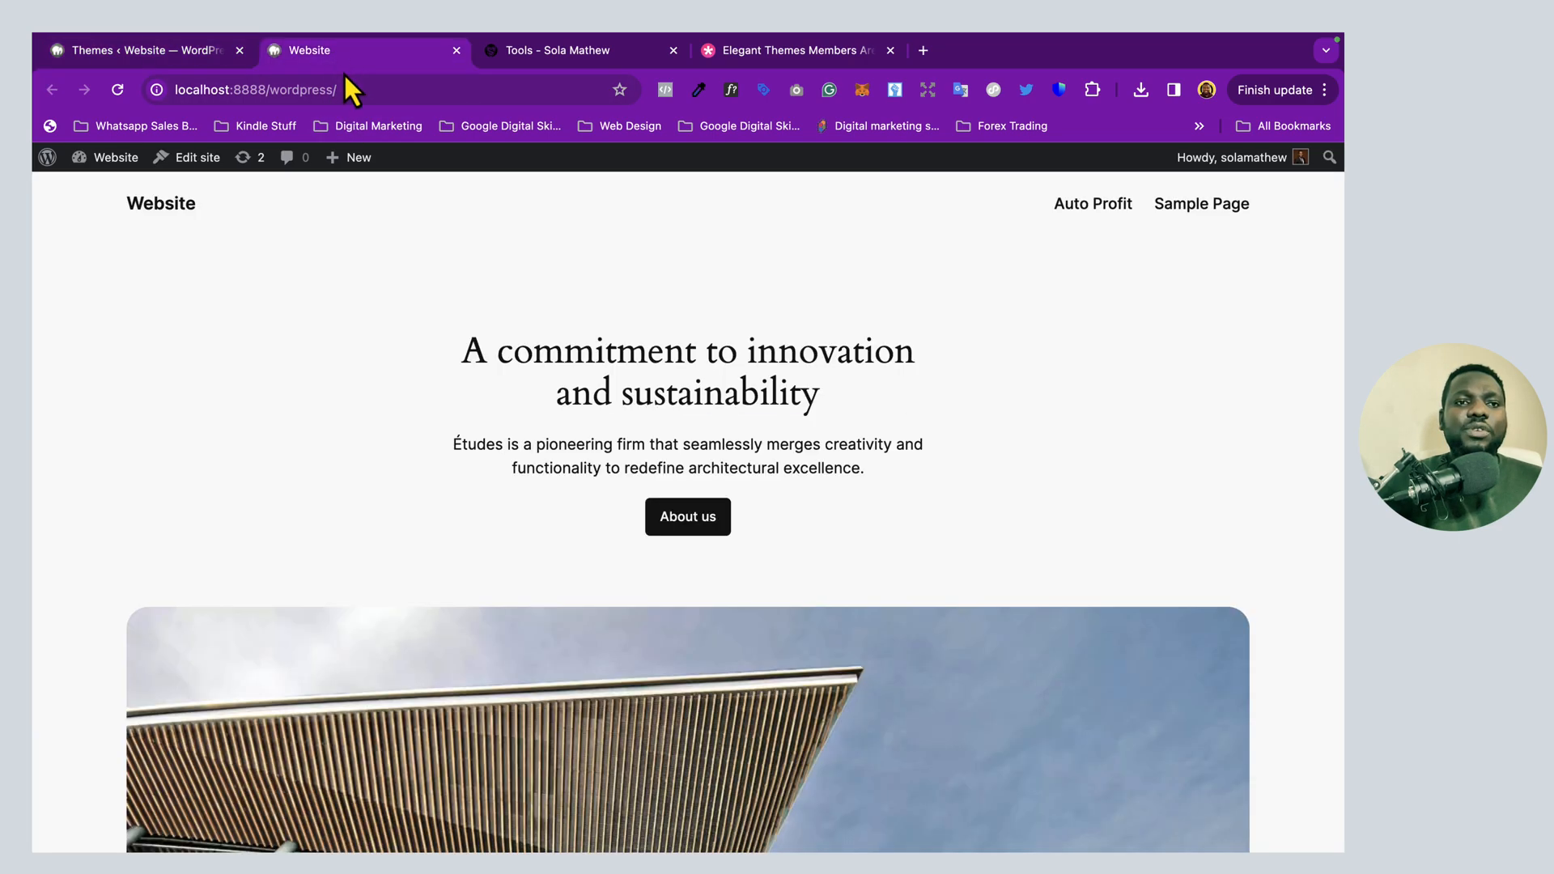
click(116, 91)
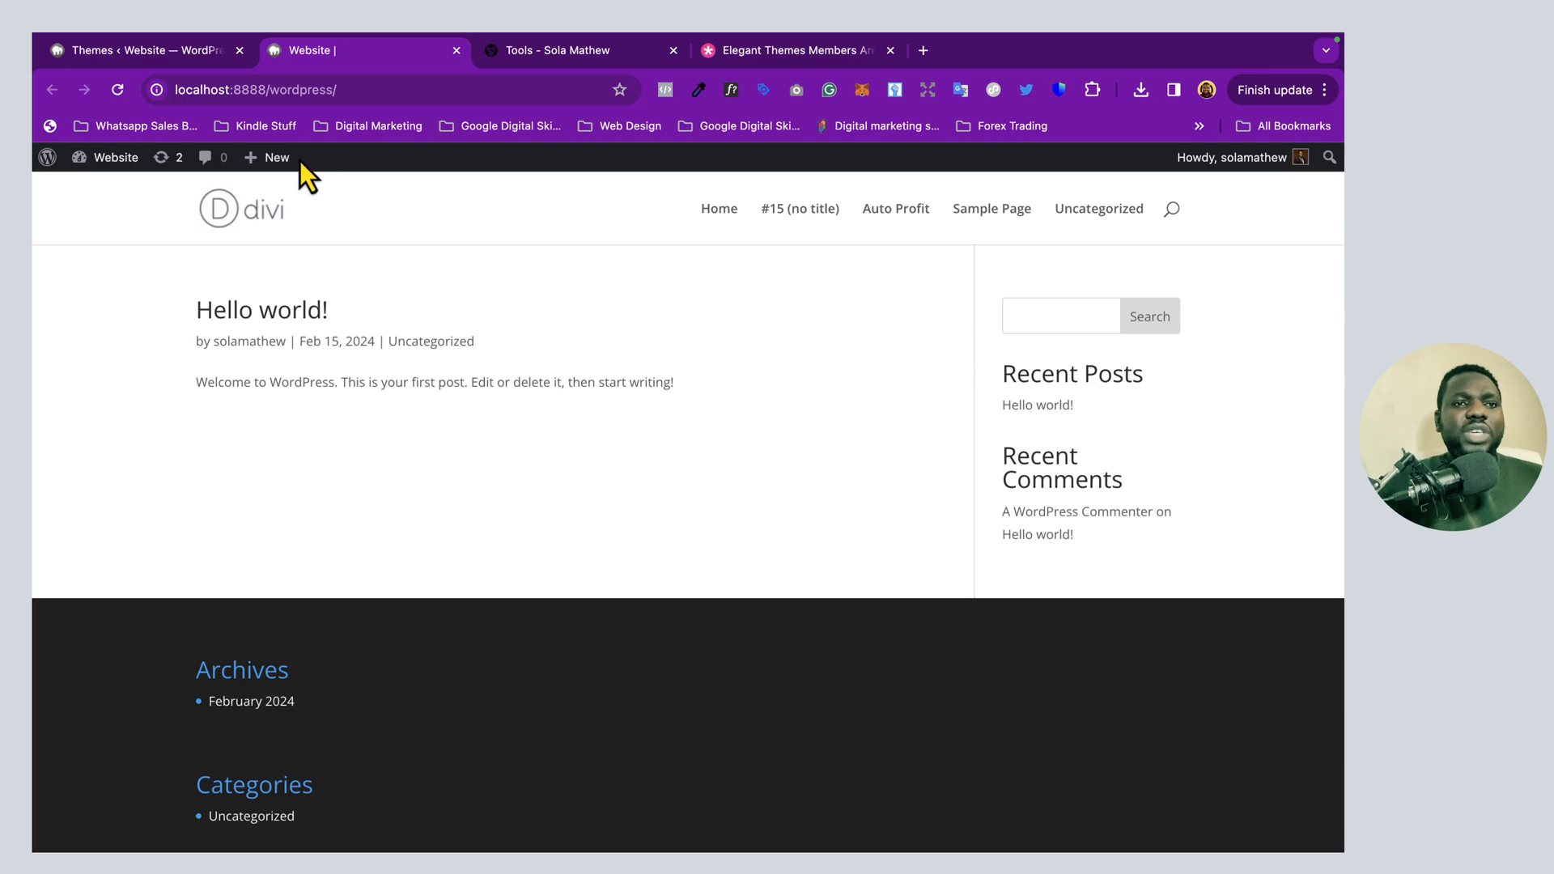
click(149, 50)
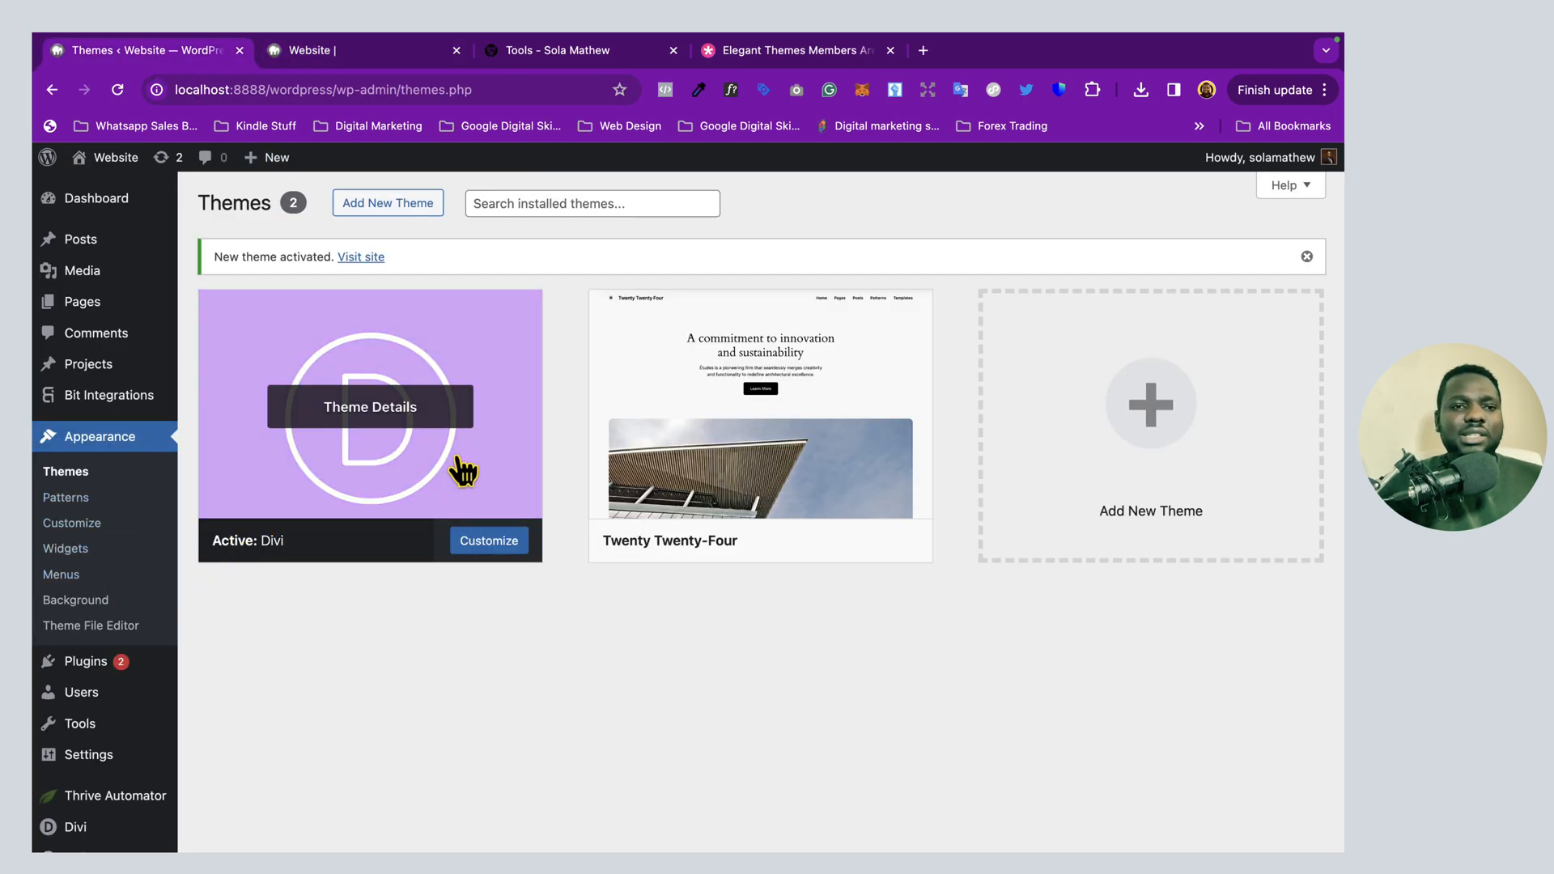
Enable the Classic Editor in the advanced Builder settings of the Divi Theme Options
scroll(72, 769, down, 1)
mouse_move(70, 799)
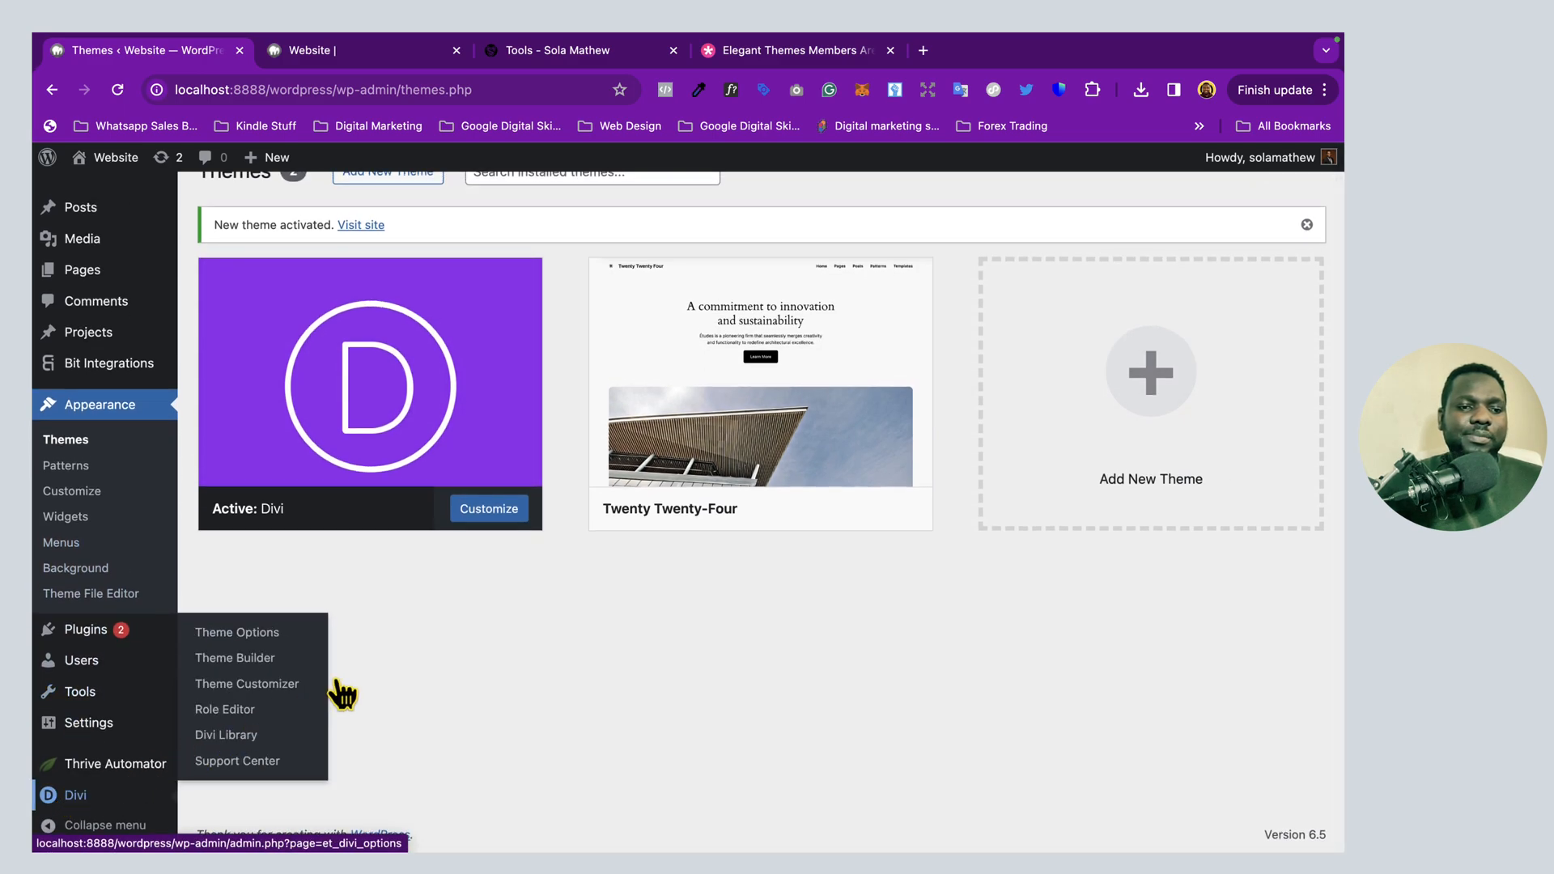
click(300, 632)
click(470, 335)
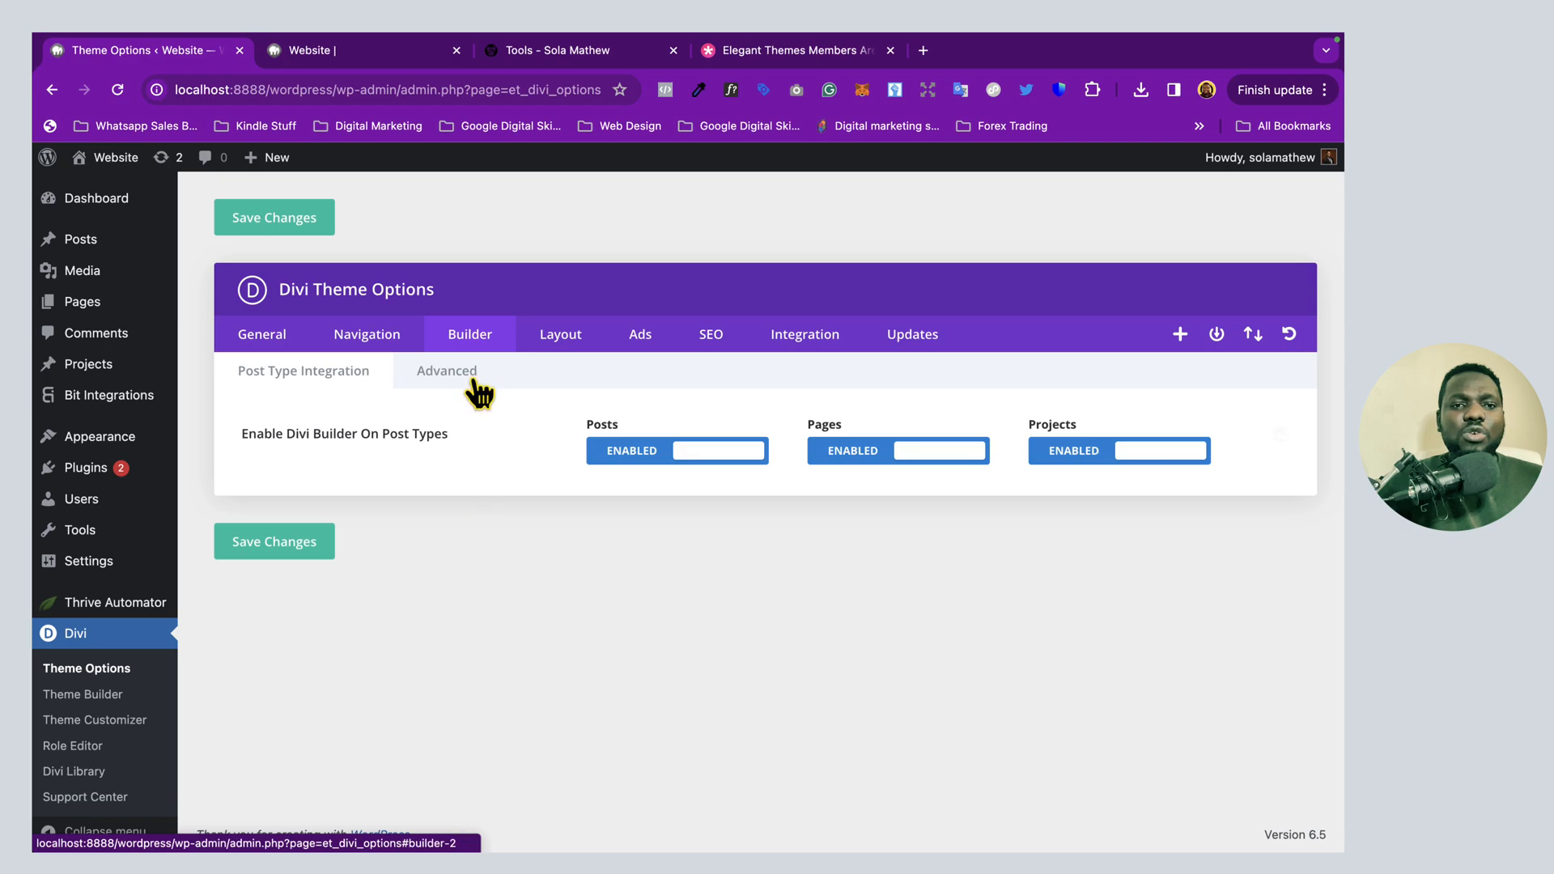
click(451, 377)
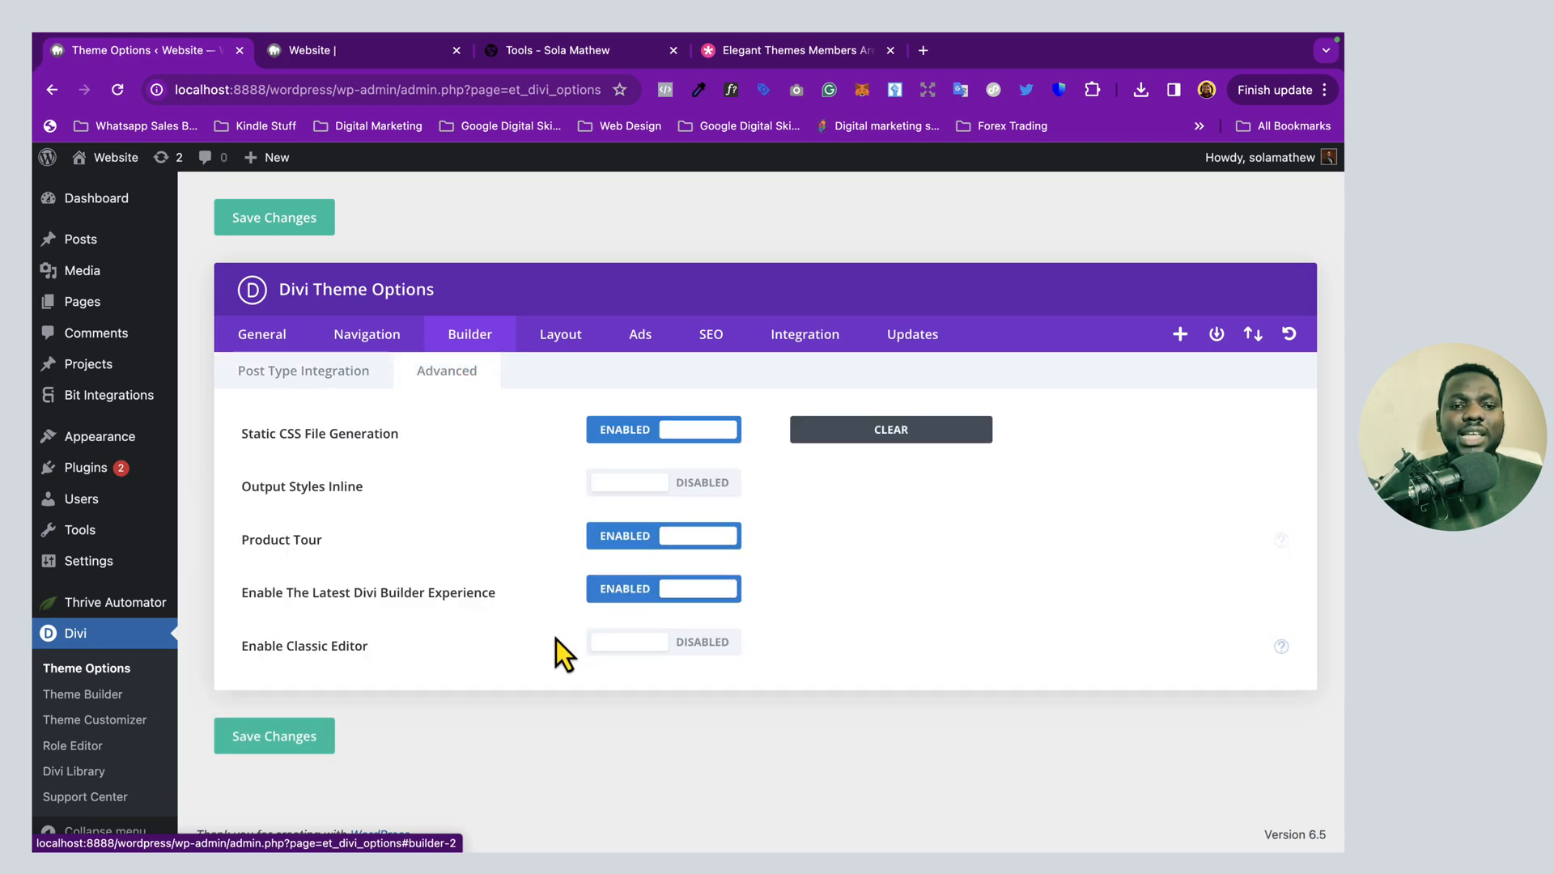
click(630, 652)
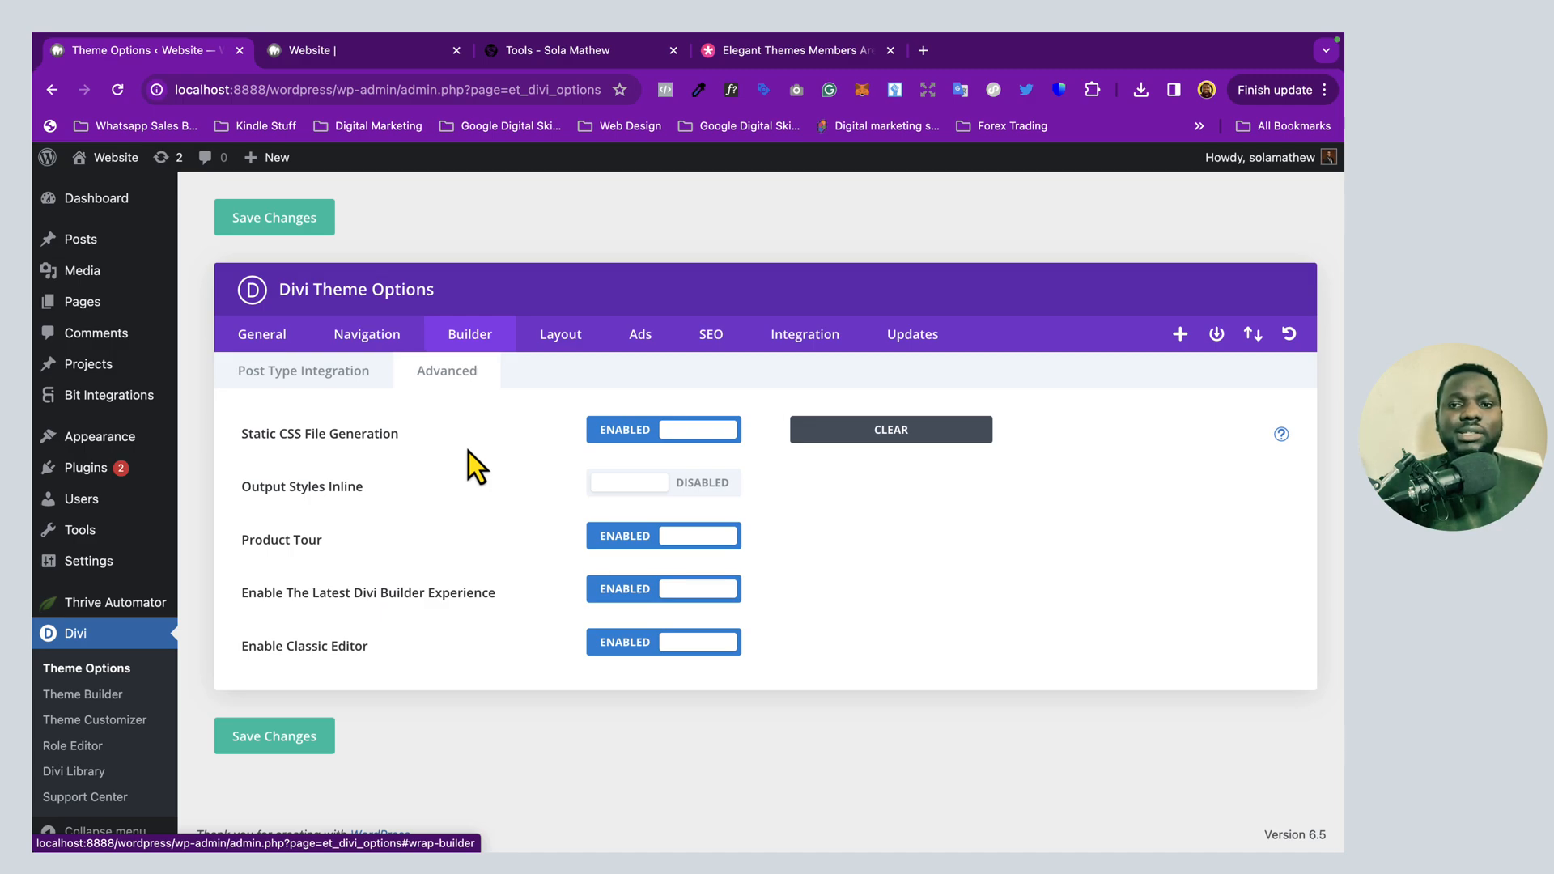
Paste the API key into the Updates settings of the Divi Theme Options and save the changes
click(912, 350)
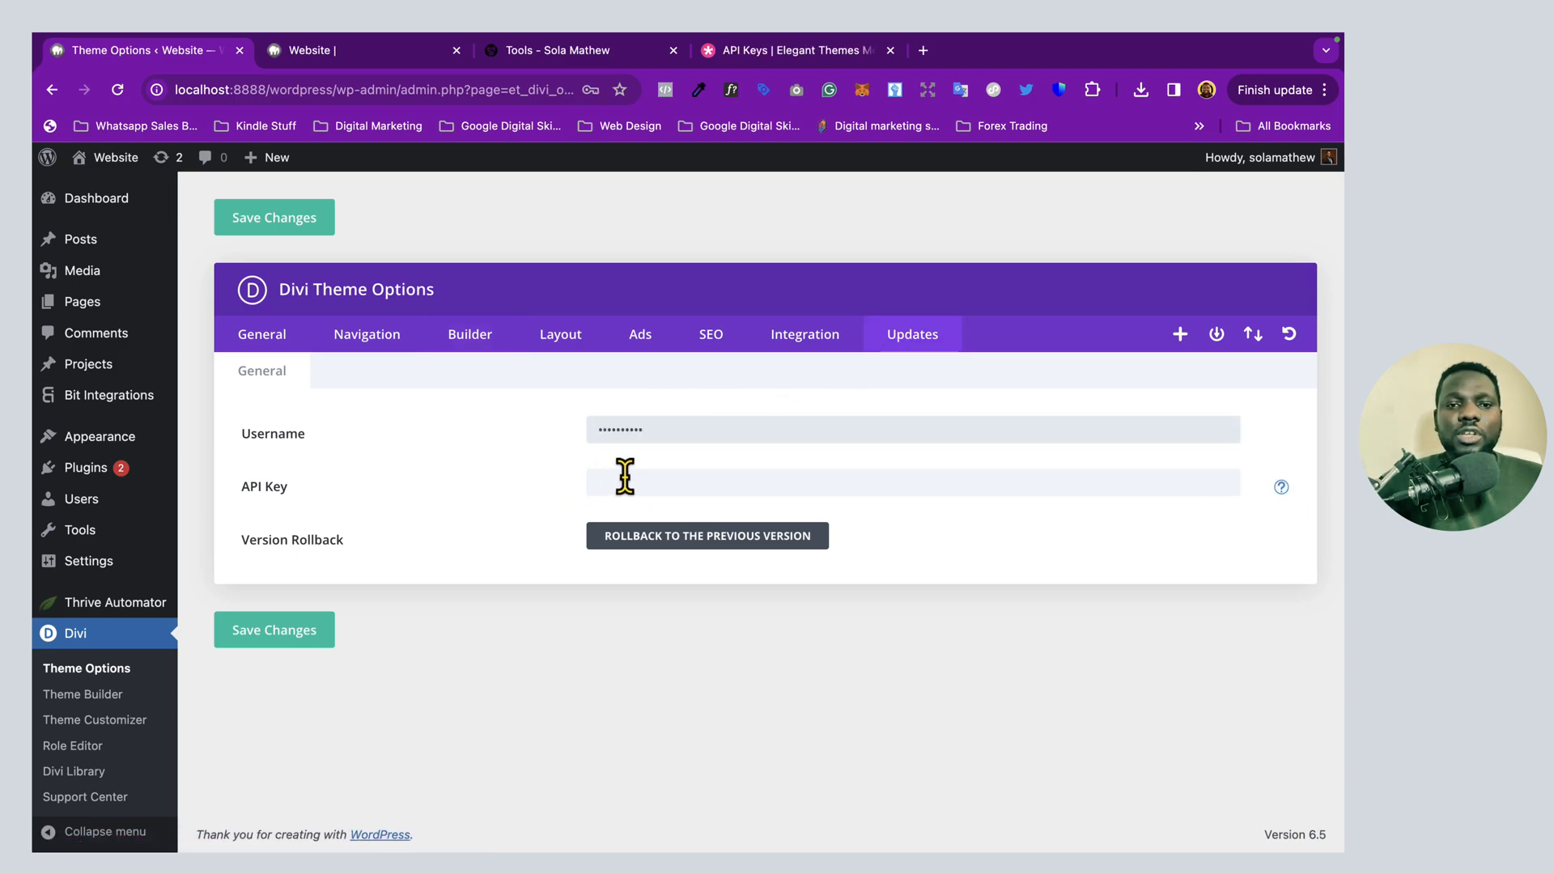
click(617, 483)
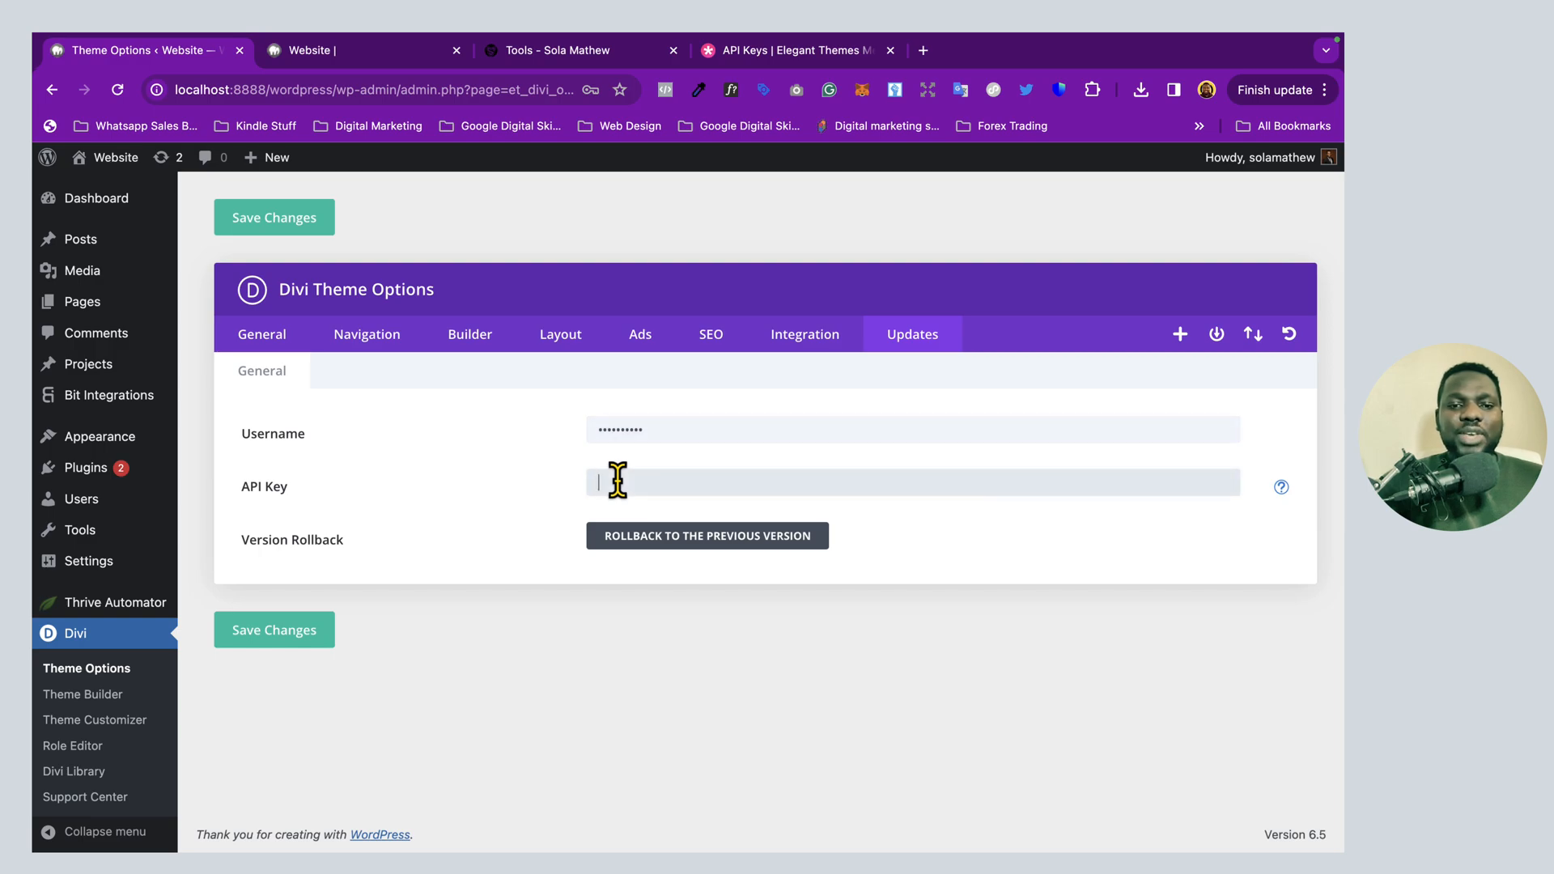
key(super+v)
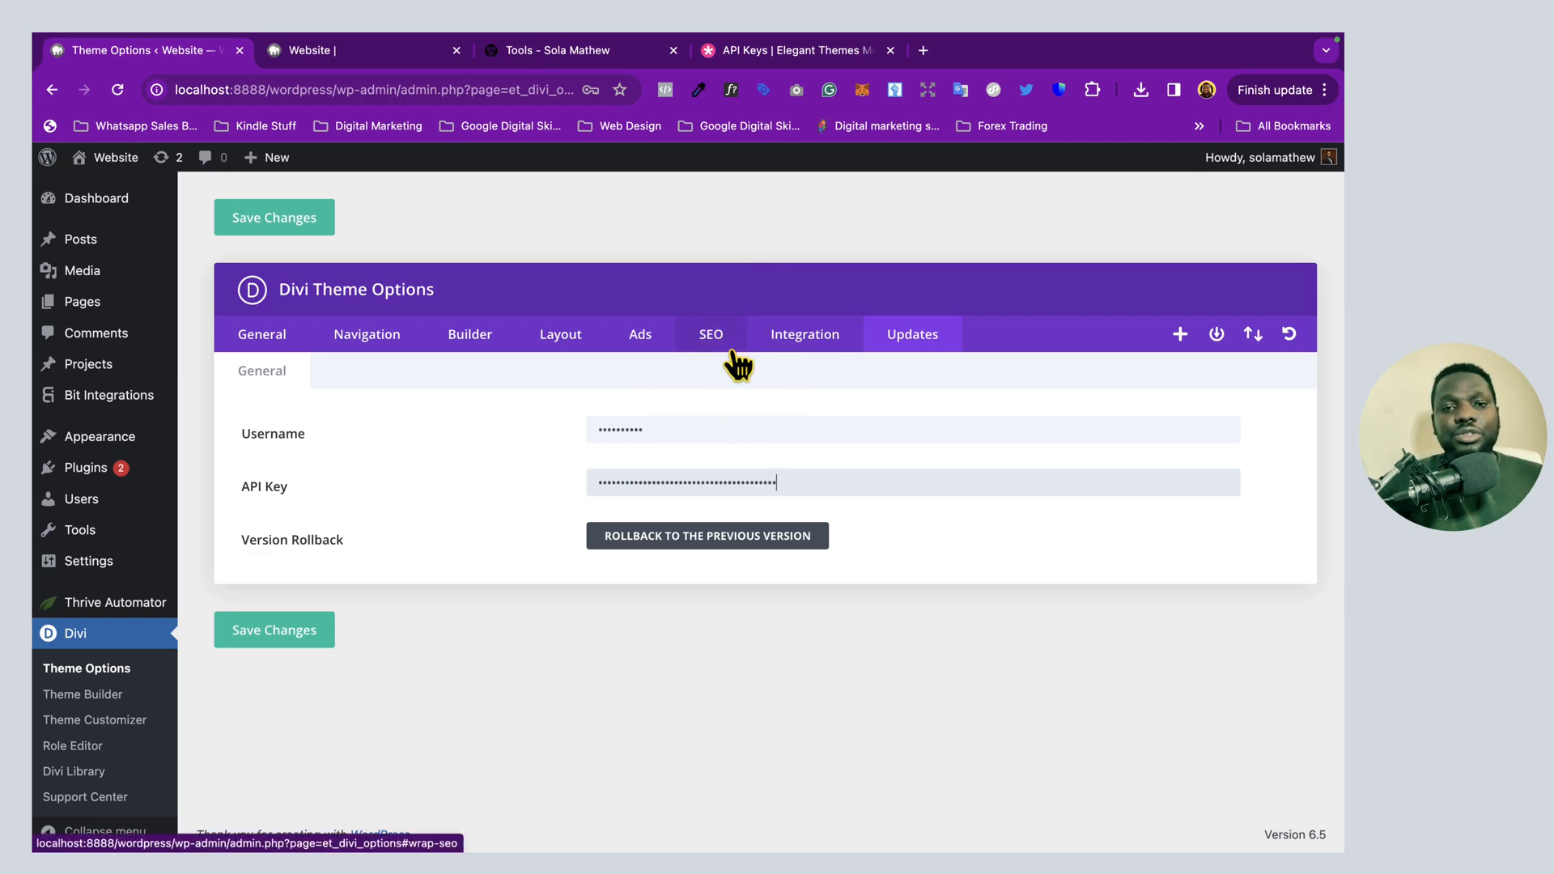
click(291, 635)
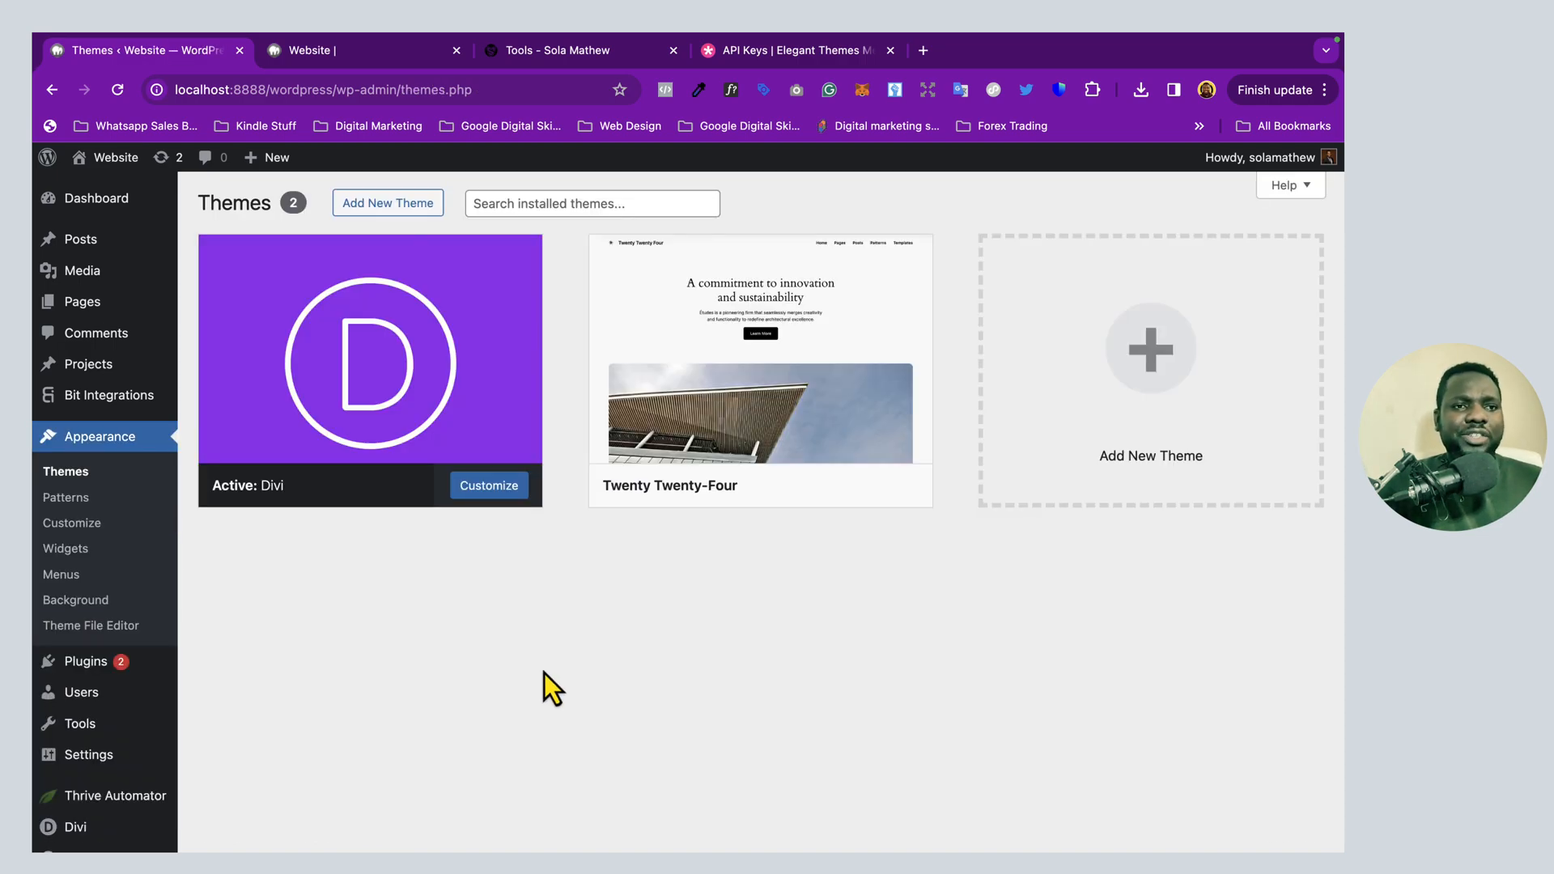
Create a new page titled Home and open the Divi Builder's premade layout library for it
click(113, 301)
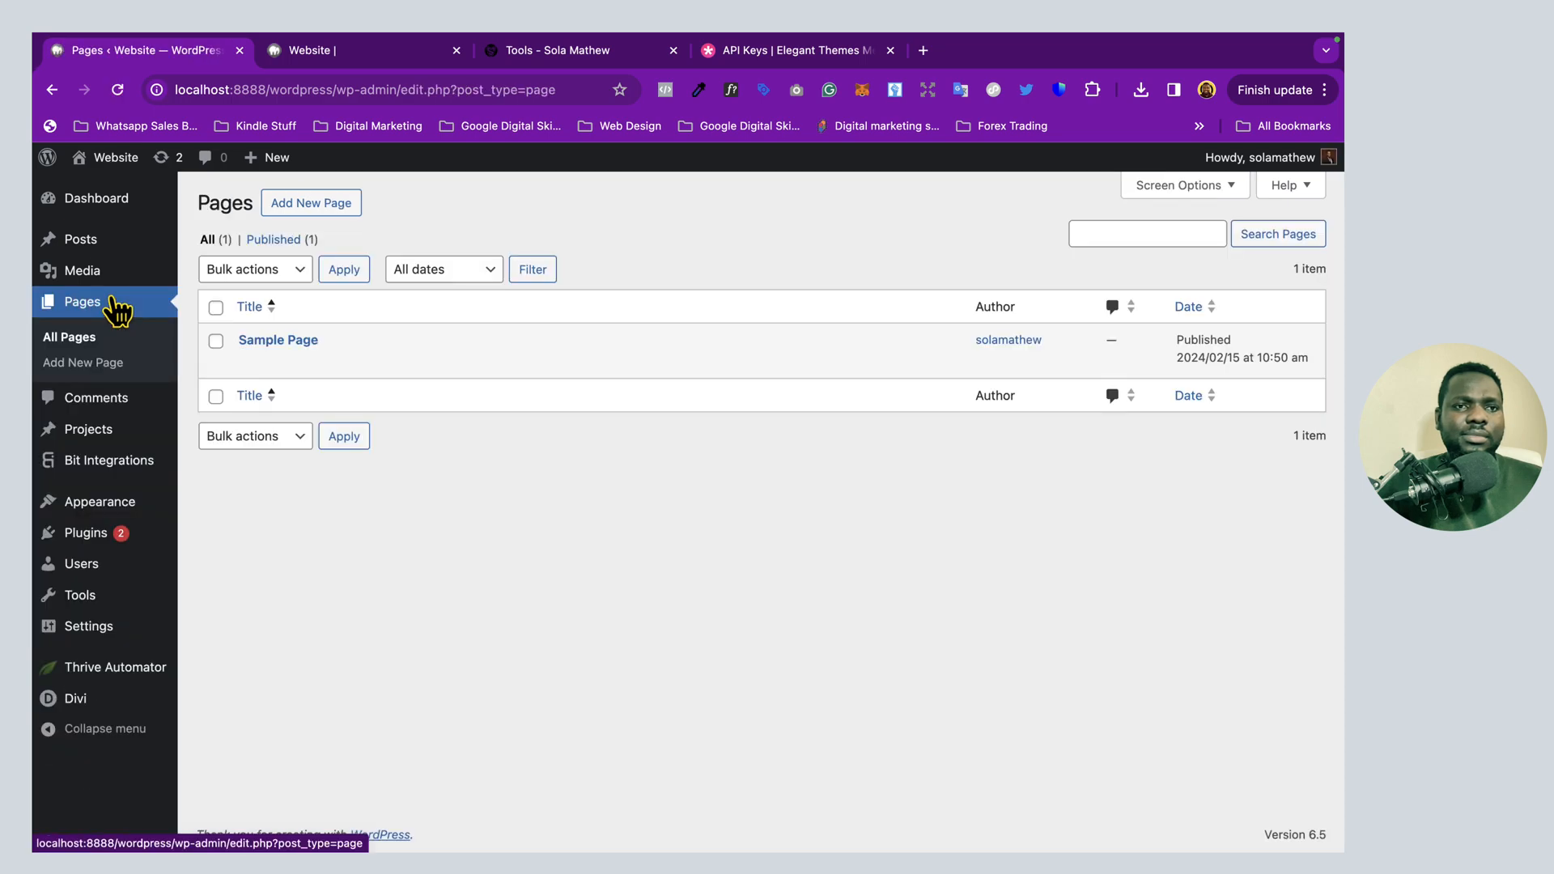
click(317, 206)
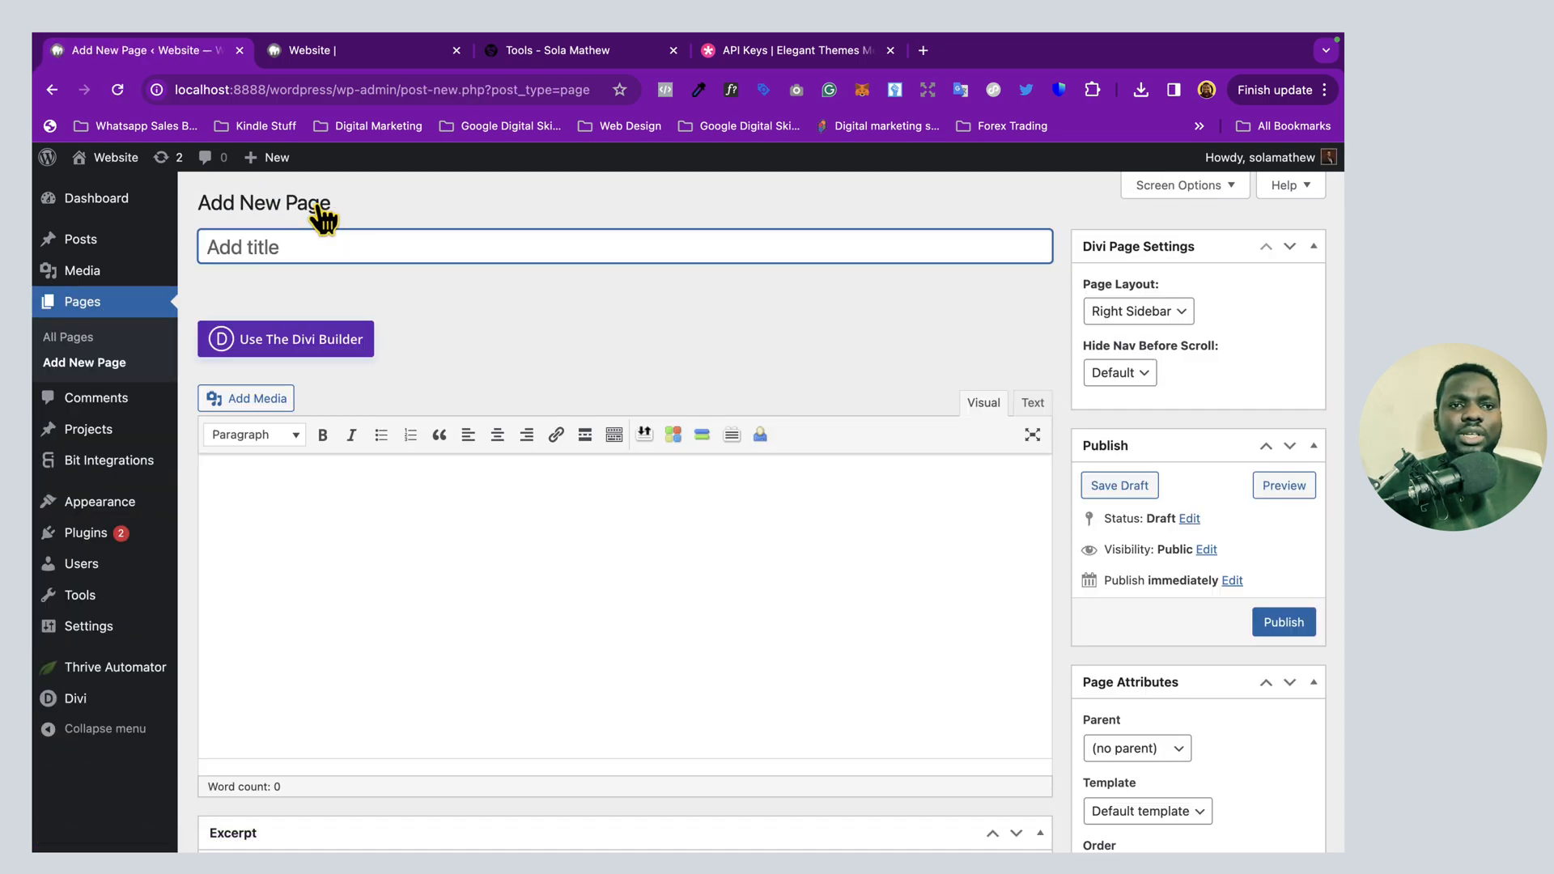
text(Home)
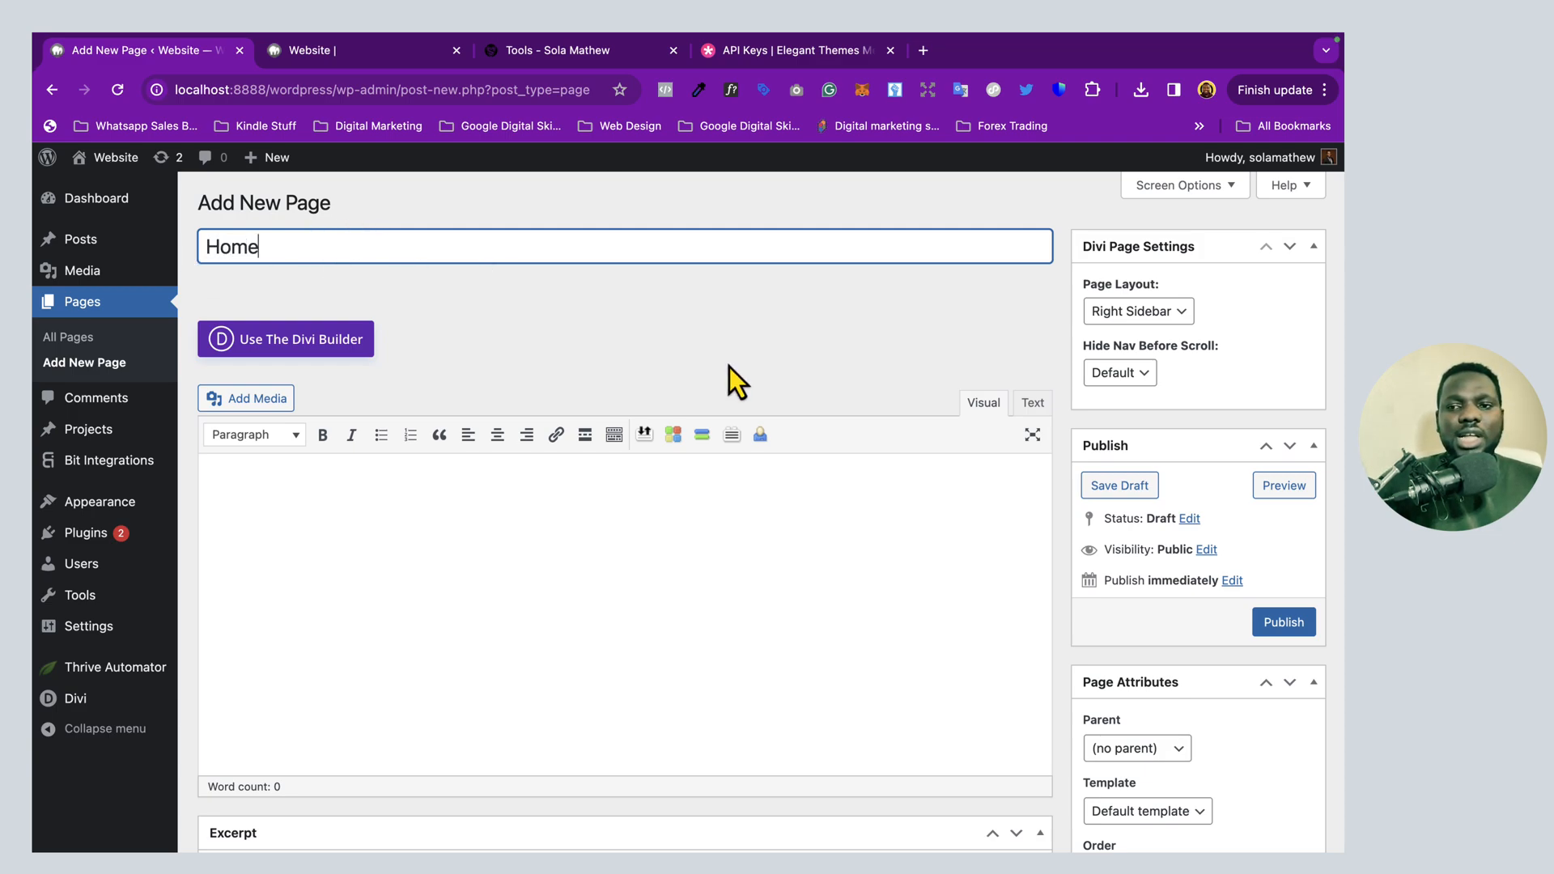
click(291, 339)
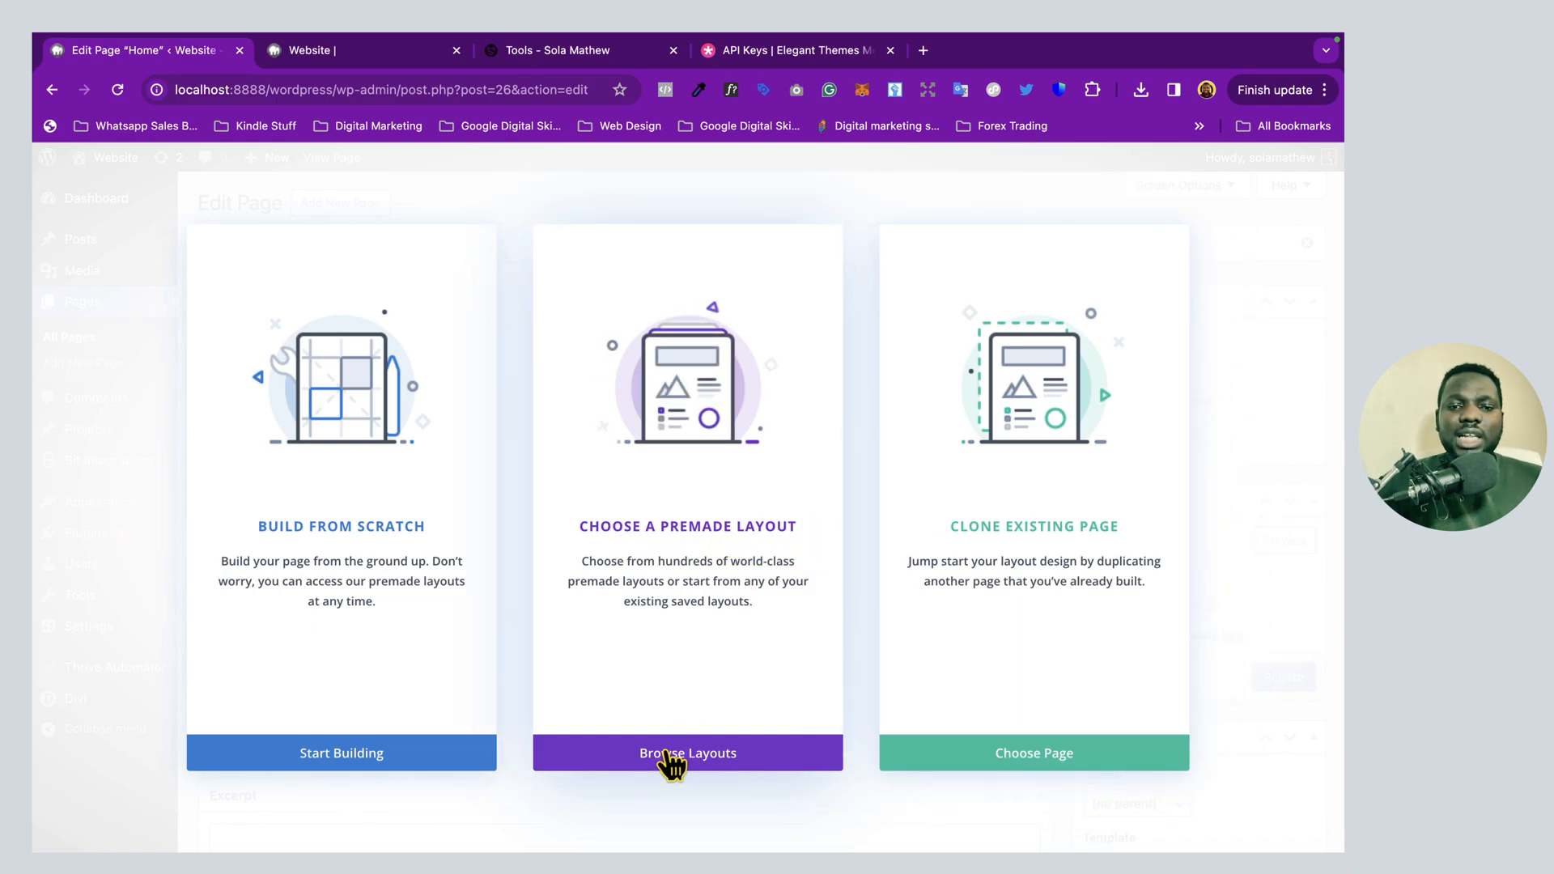
click(670, 761)
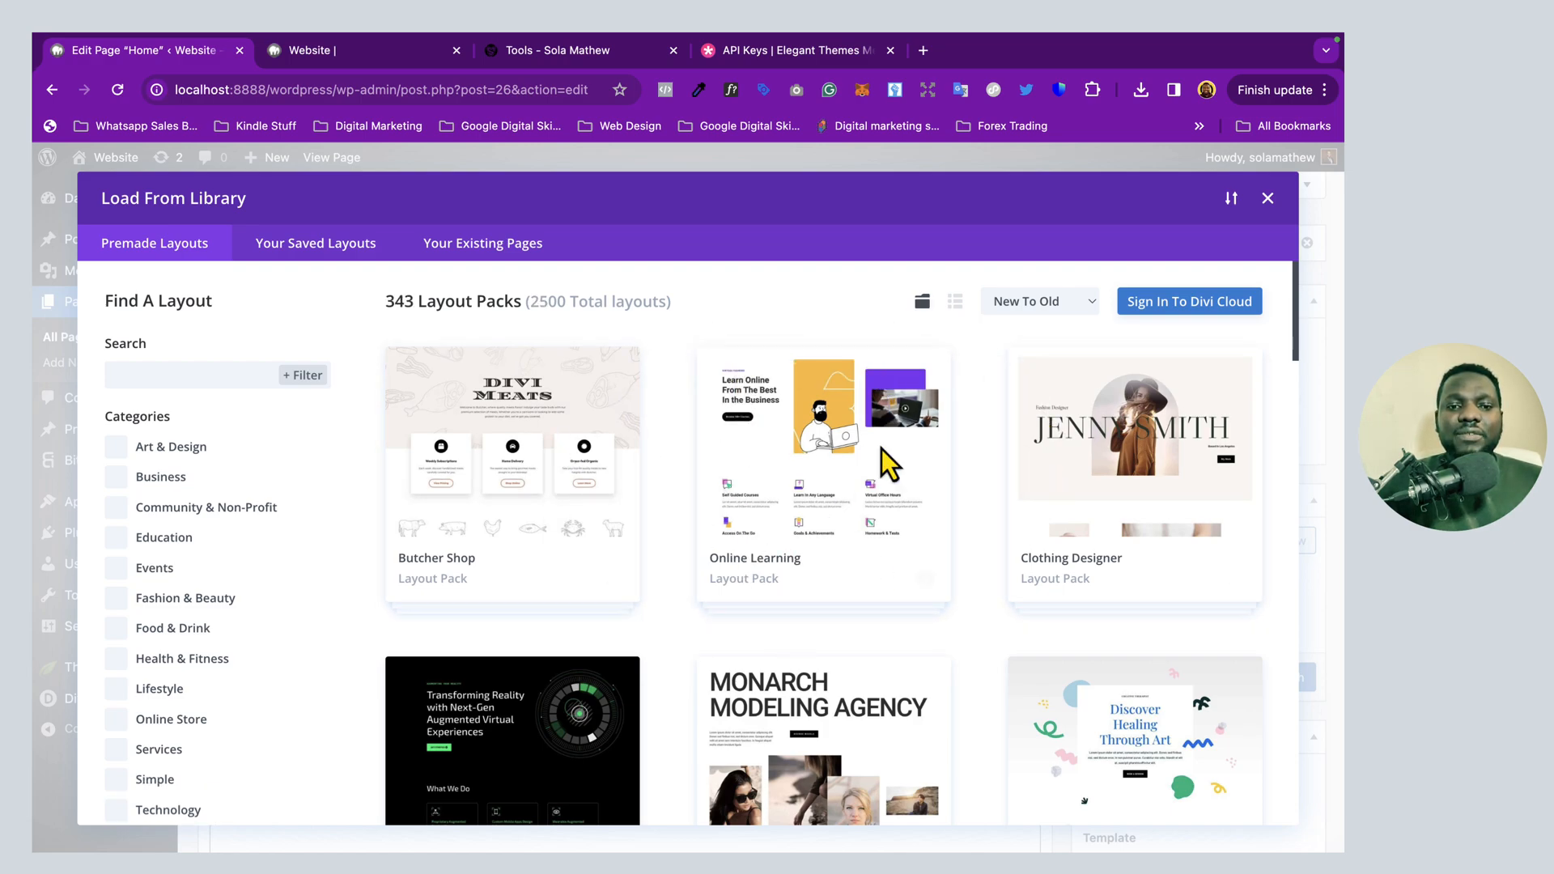
Examine the premade layout packs filtered by Business and by Education, clearing each category filter after viewing
scroll(441, 410, down, 2)
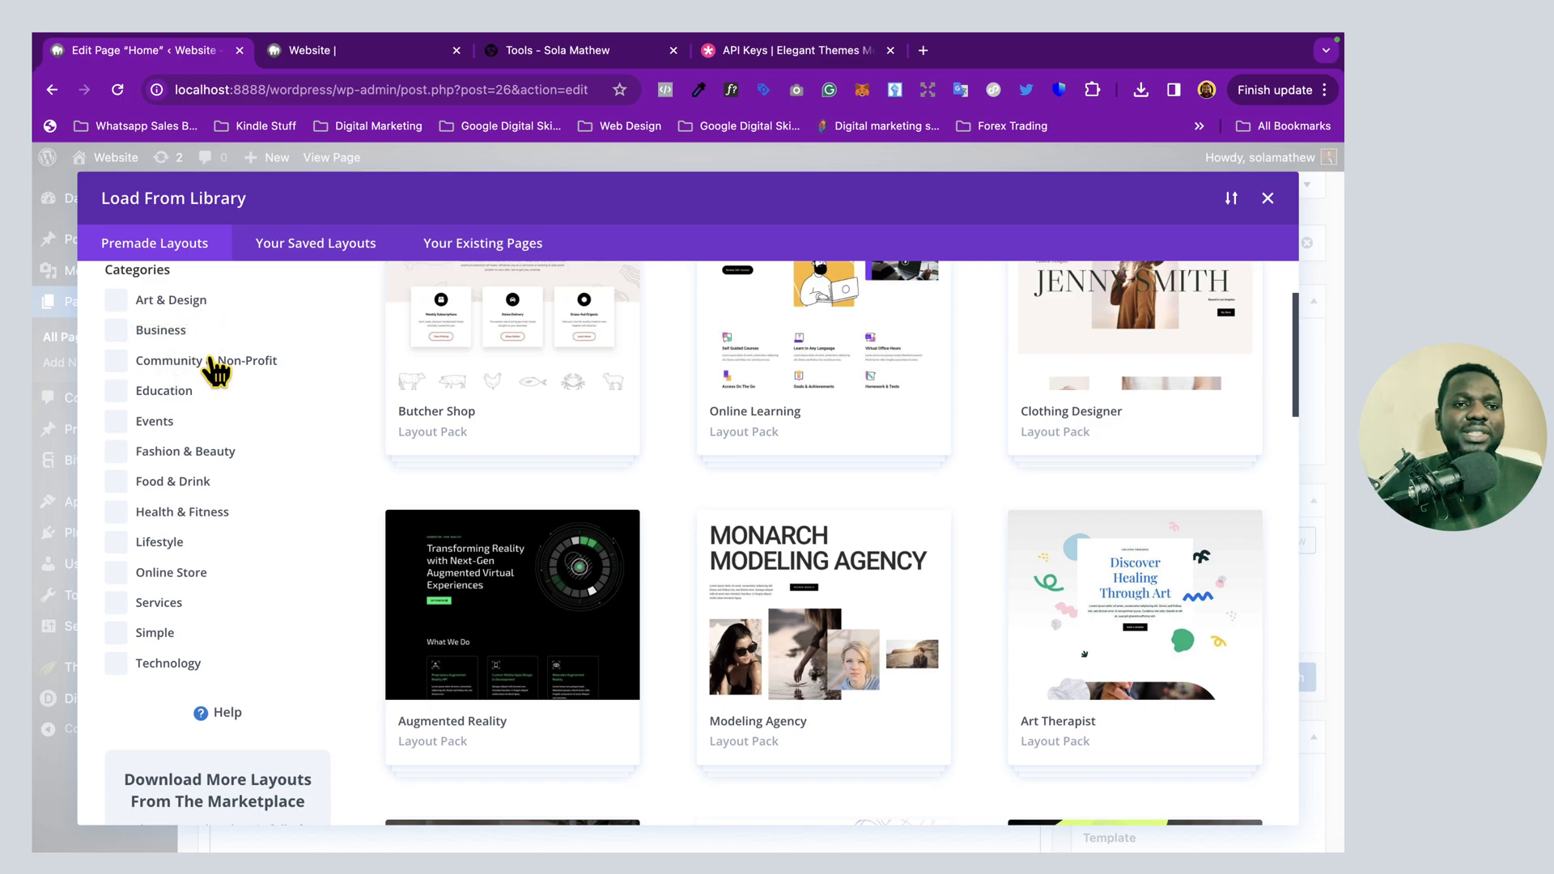
click(118, 332)
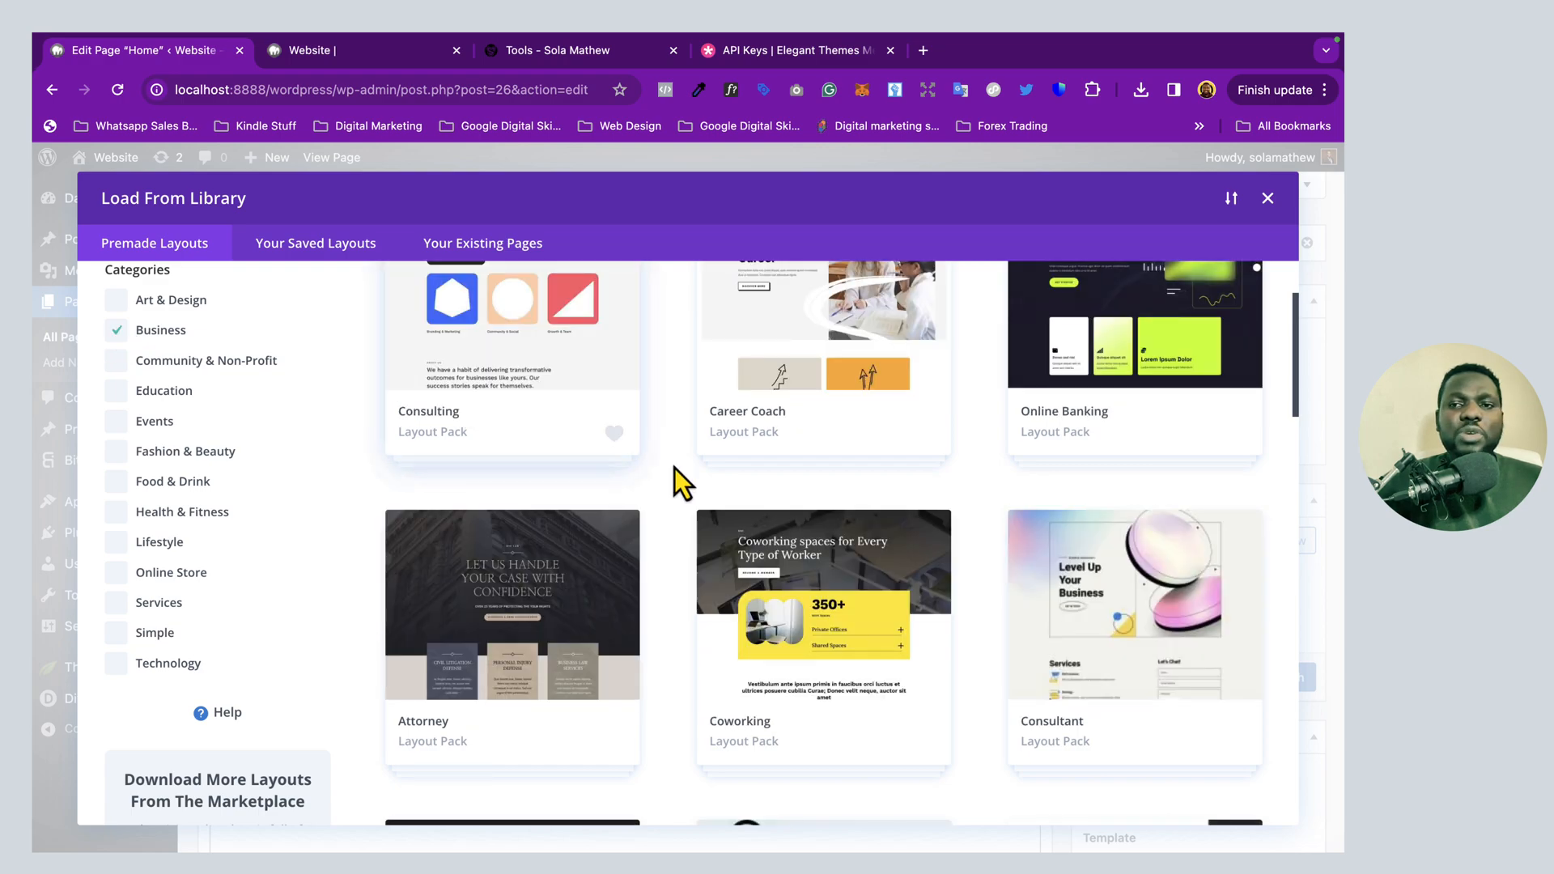
scroll(673, 468, up, 3)
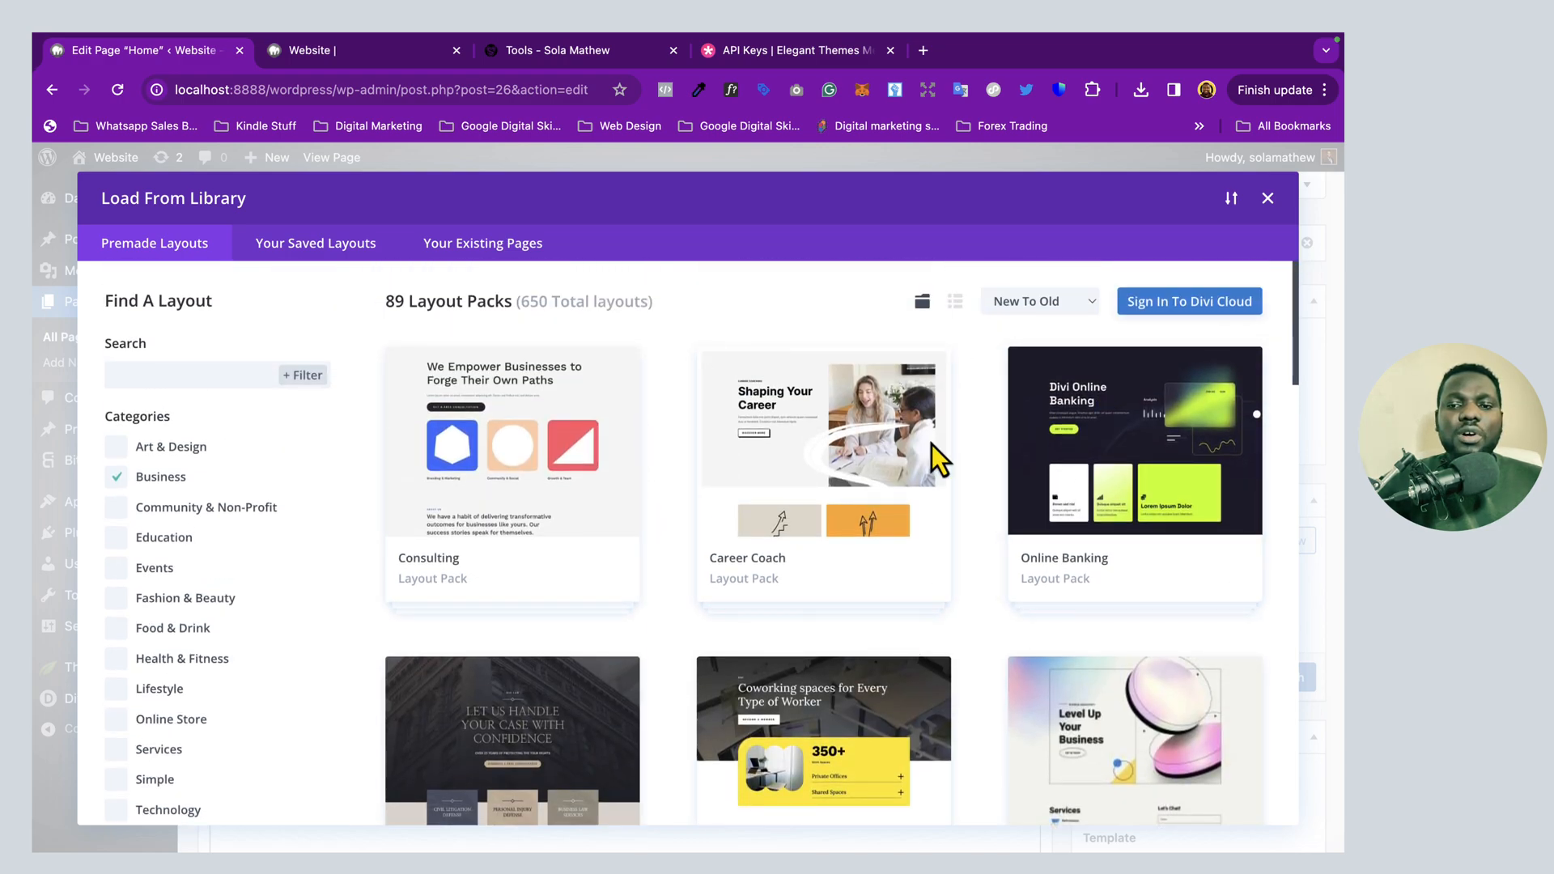
click(117, 476)
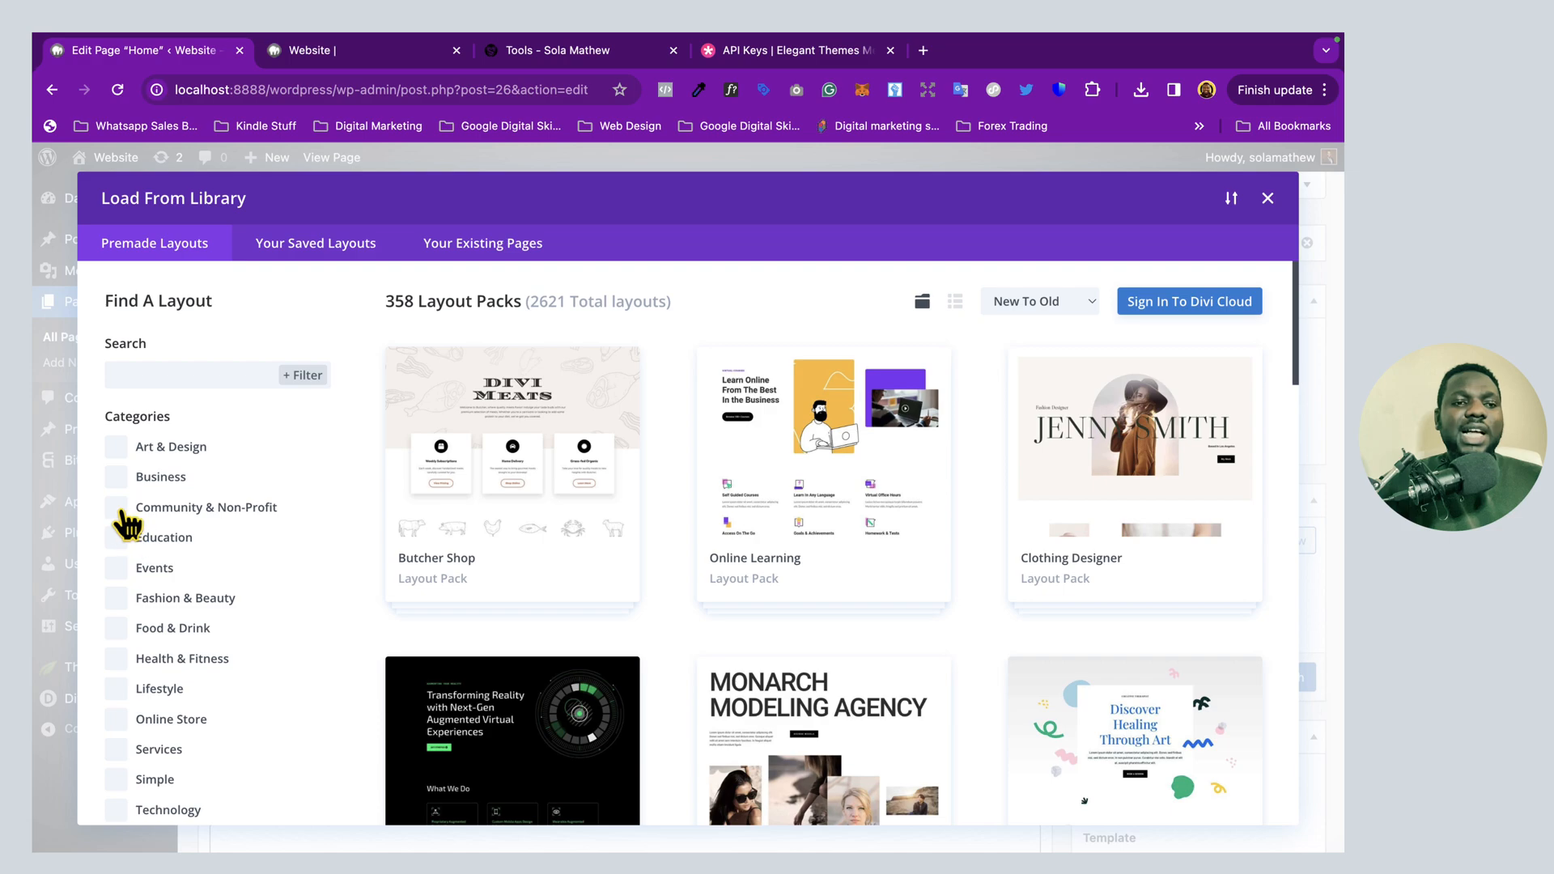
click(118, 539)
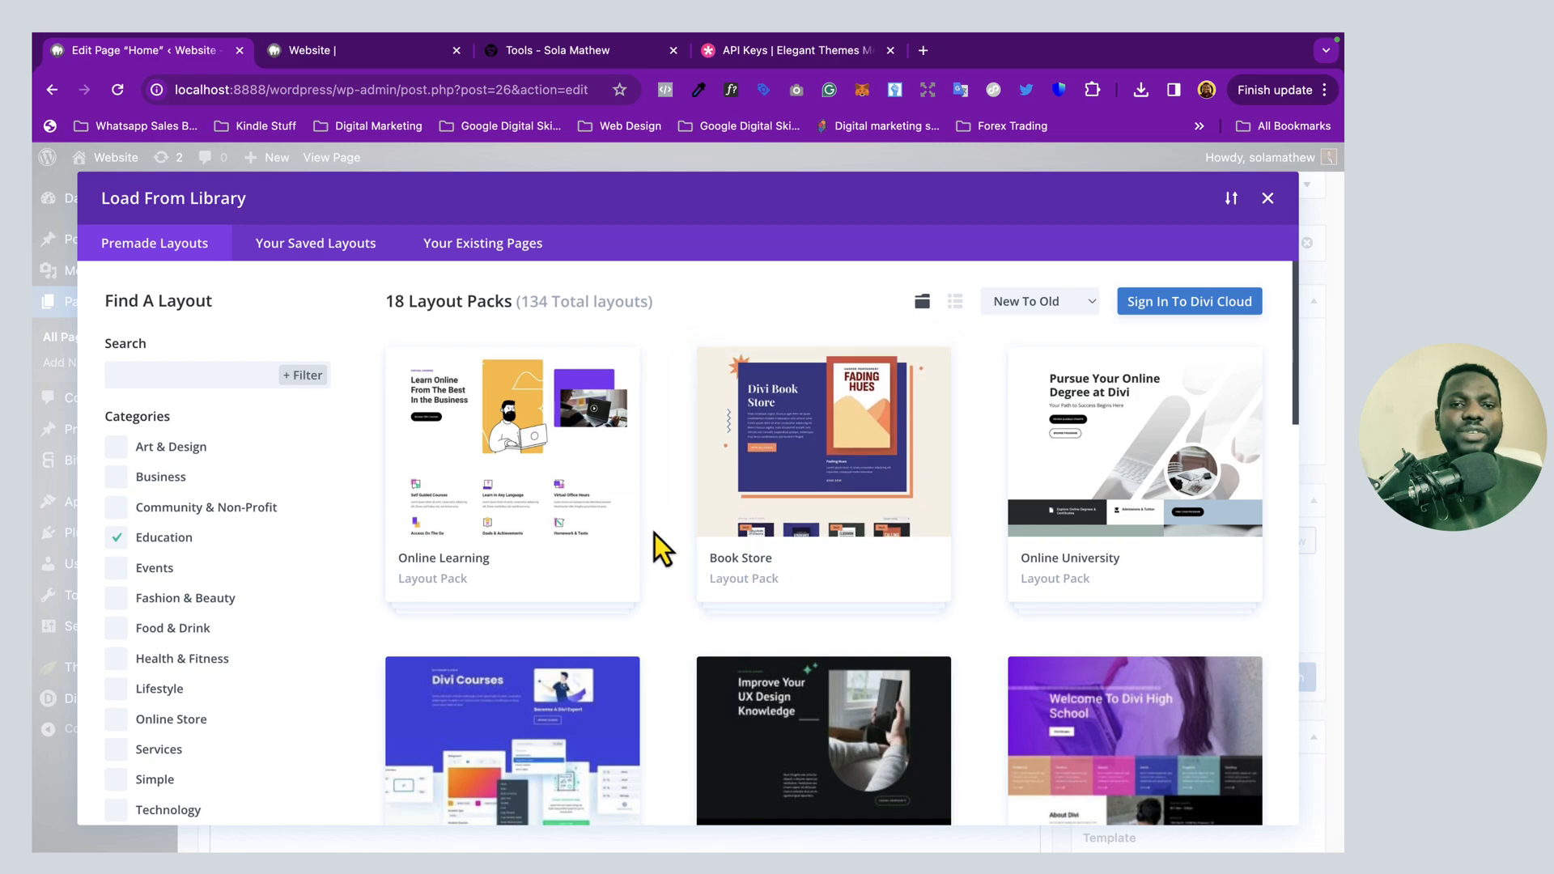
click(119, 538)
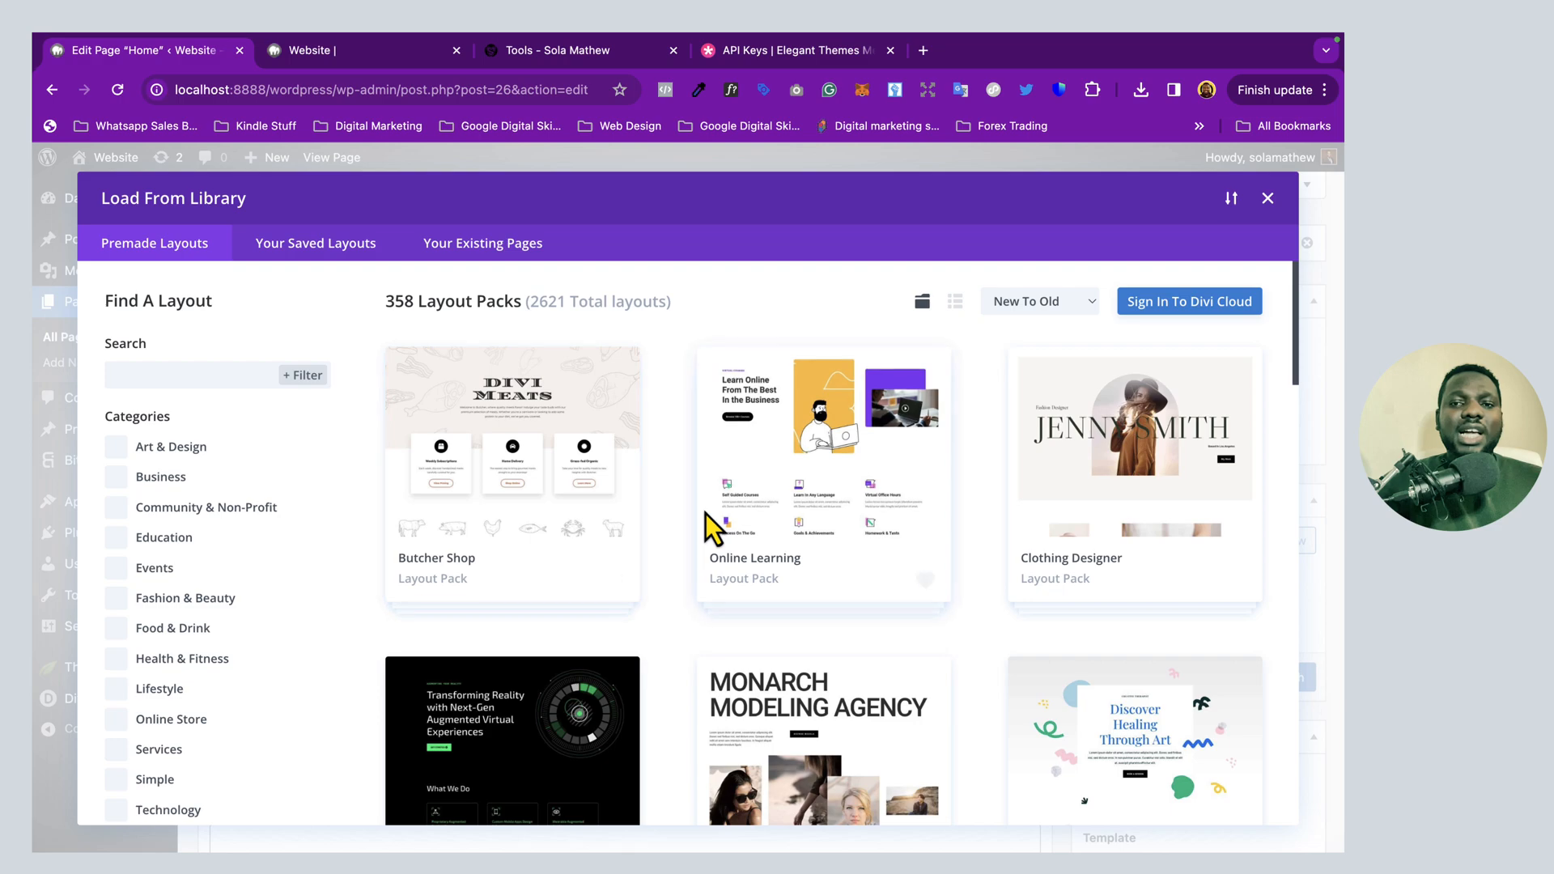
Browse all layout packs, open the Augmented Reality pack, and preview its Service, Contact, About, Blog and Landing layouts
scroll(706, 514, down, 8)
scroll(706, 513, down, 9)
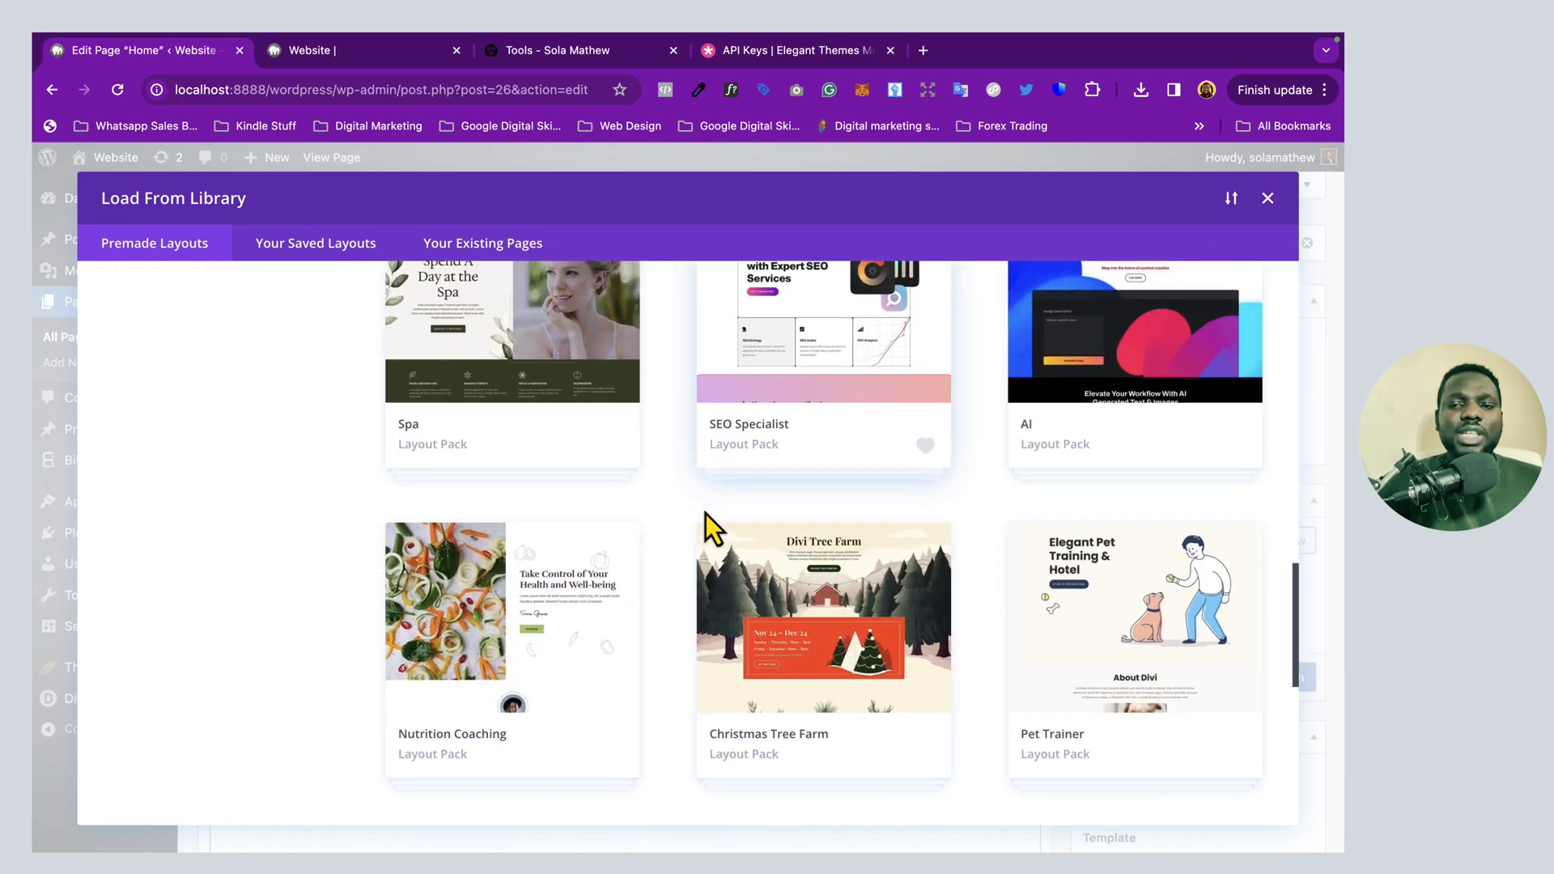
scroll(706, 513, down, 5)
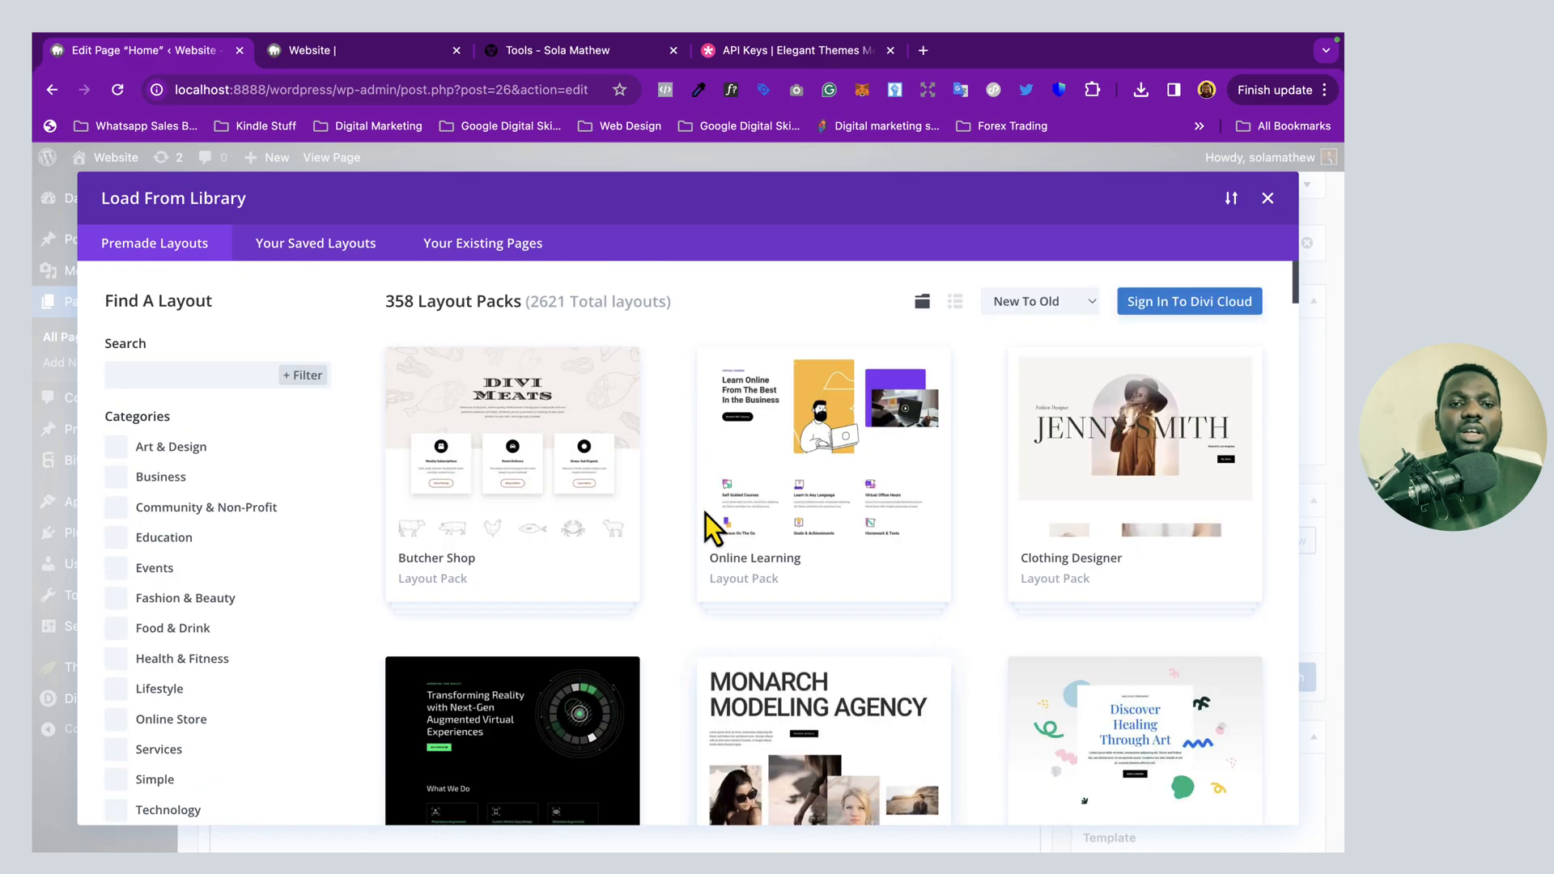
scroll(539, 722, down, 4)
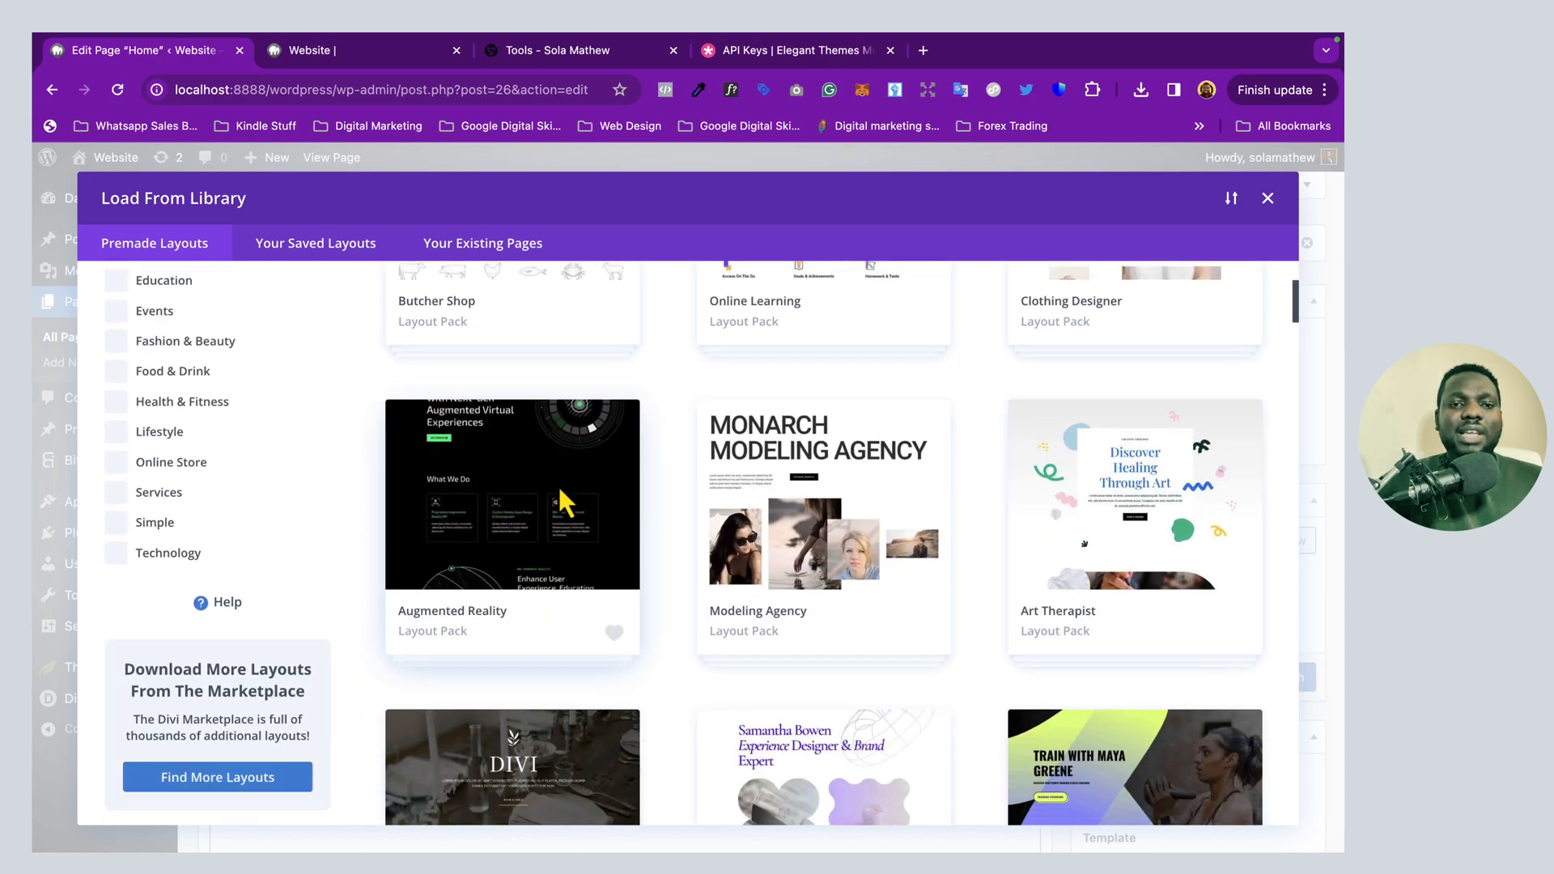
click(507, 560)
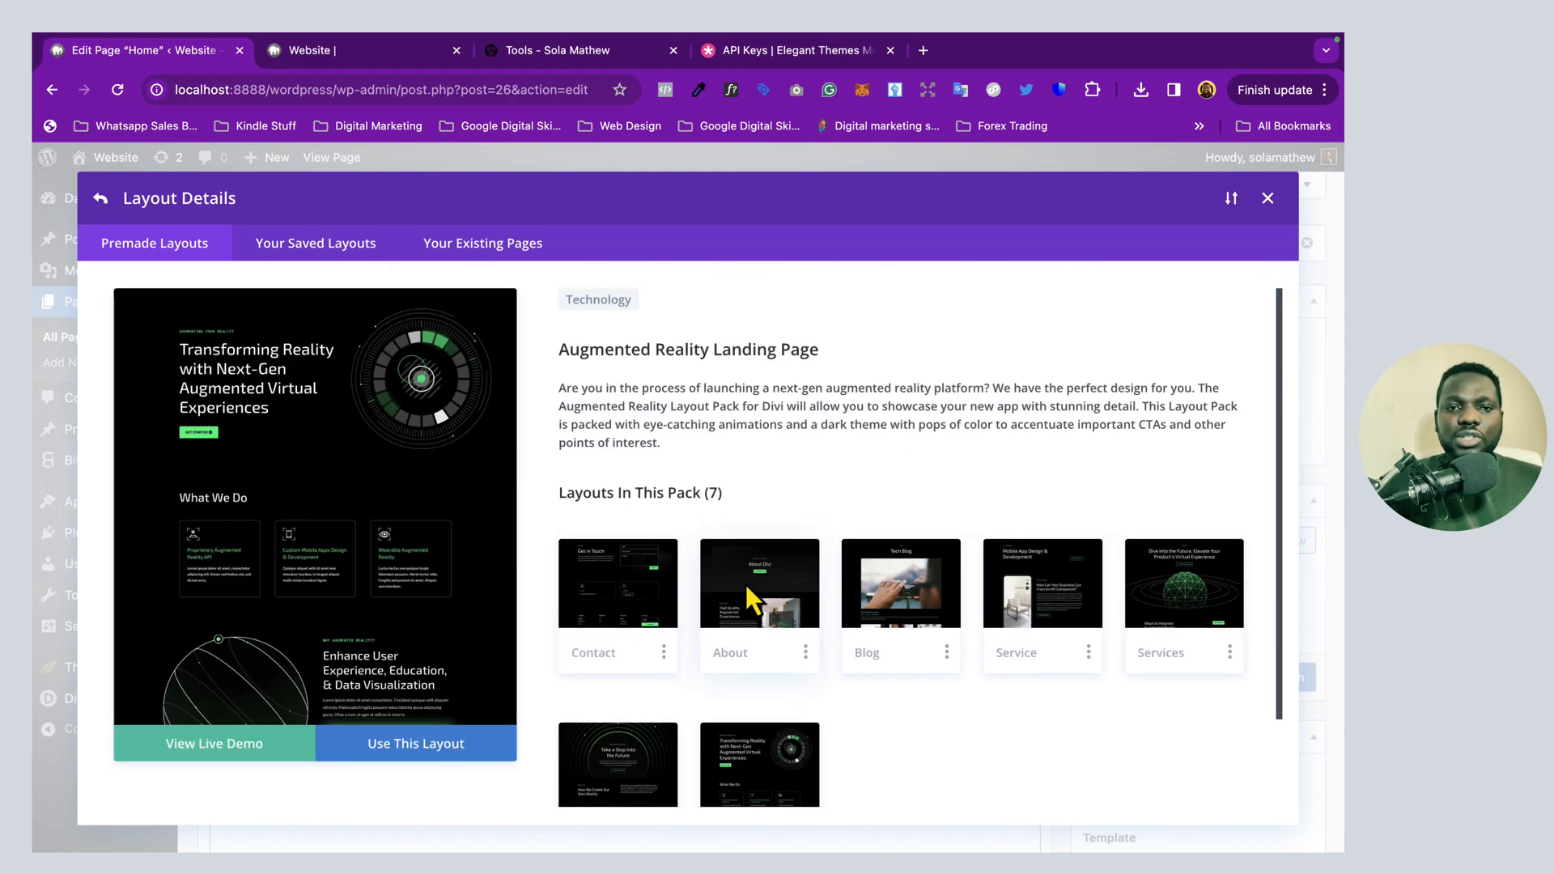
click(1026, 581)
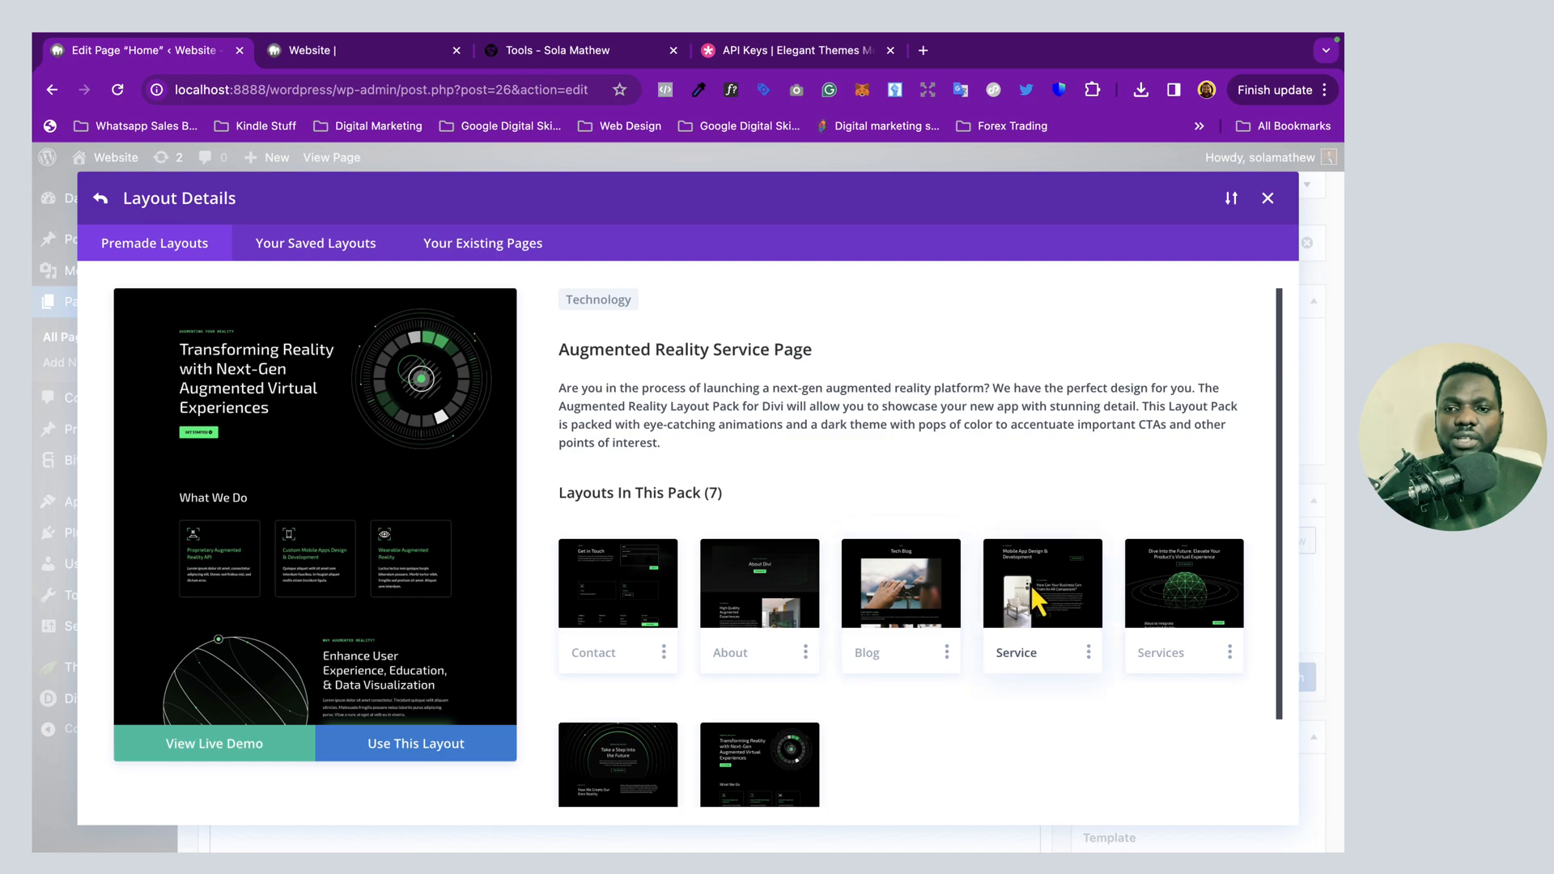
click(634, 597)
click(746, 591)
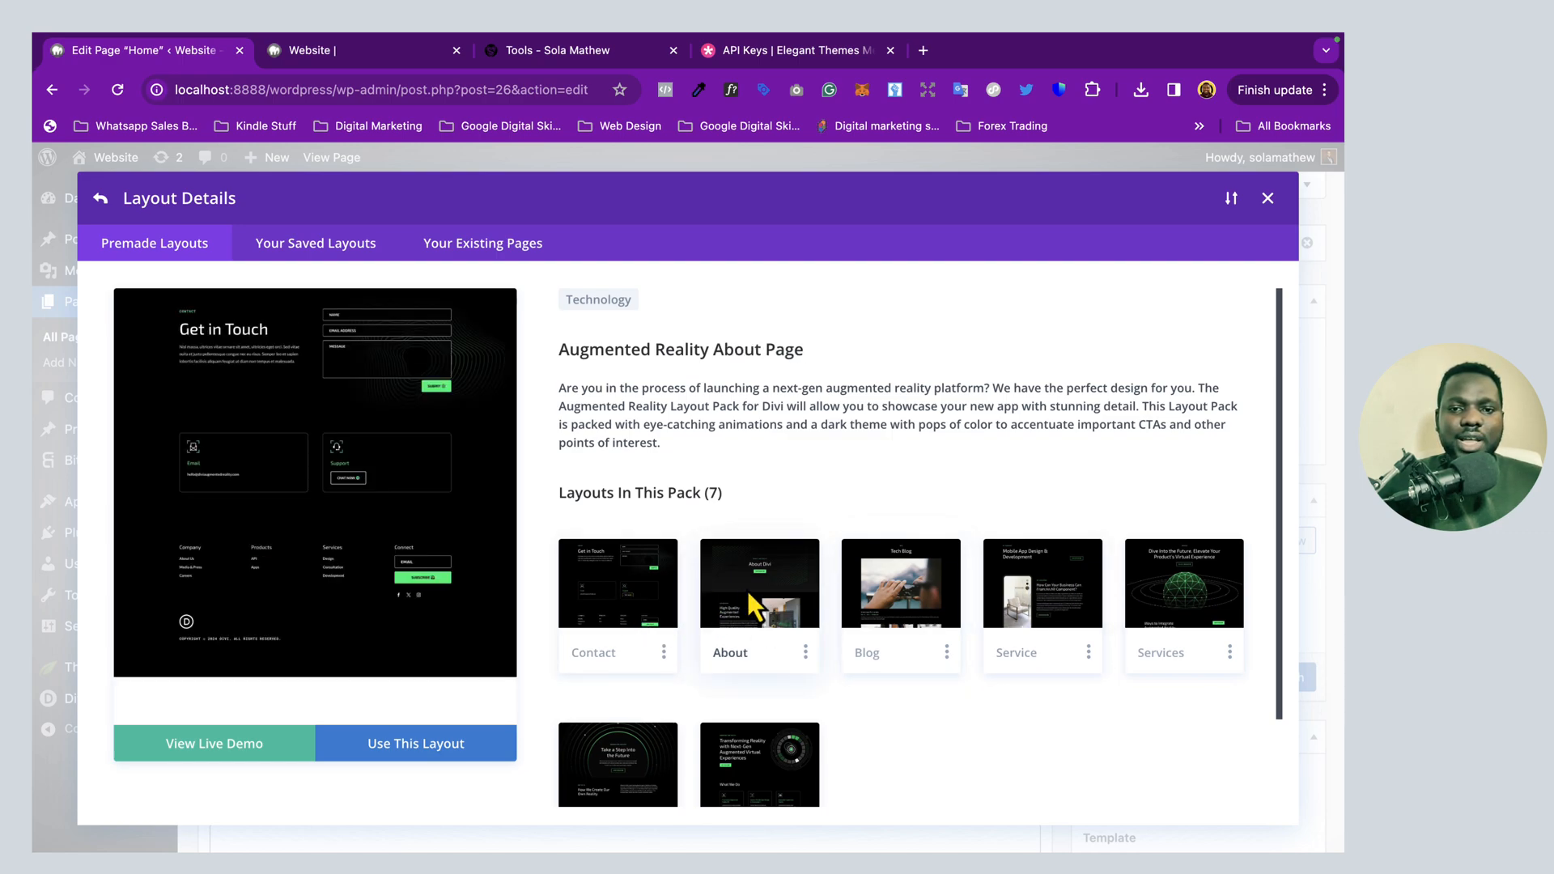
click(887, 591)
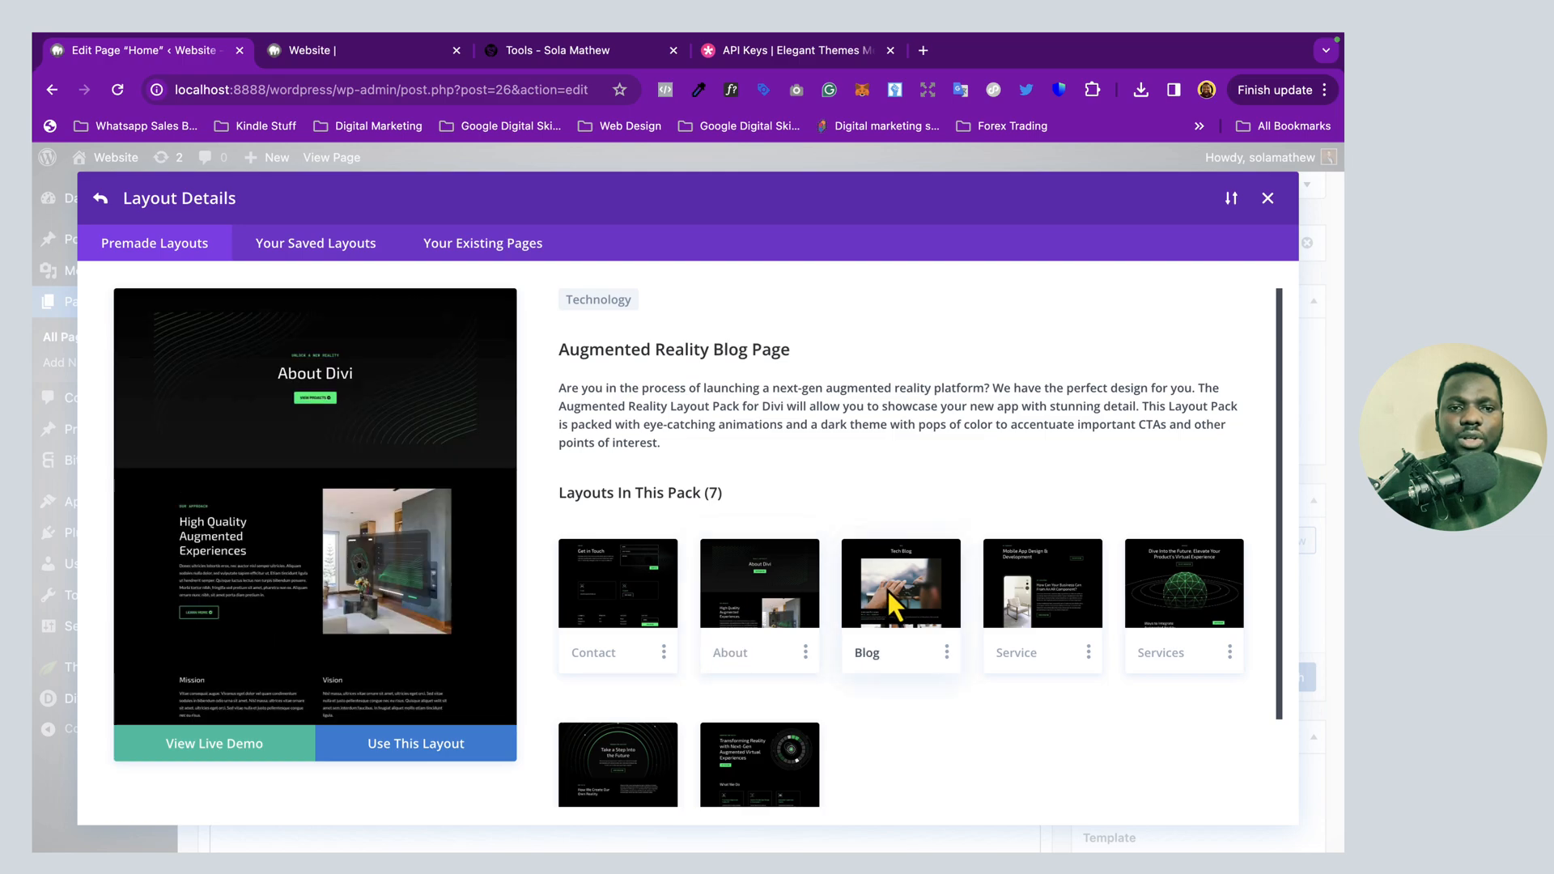
scroll(769, 620, down, 1)
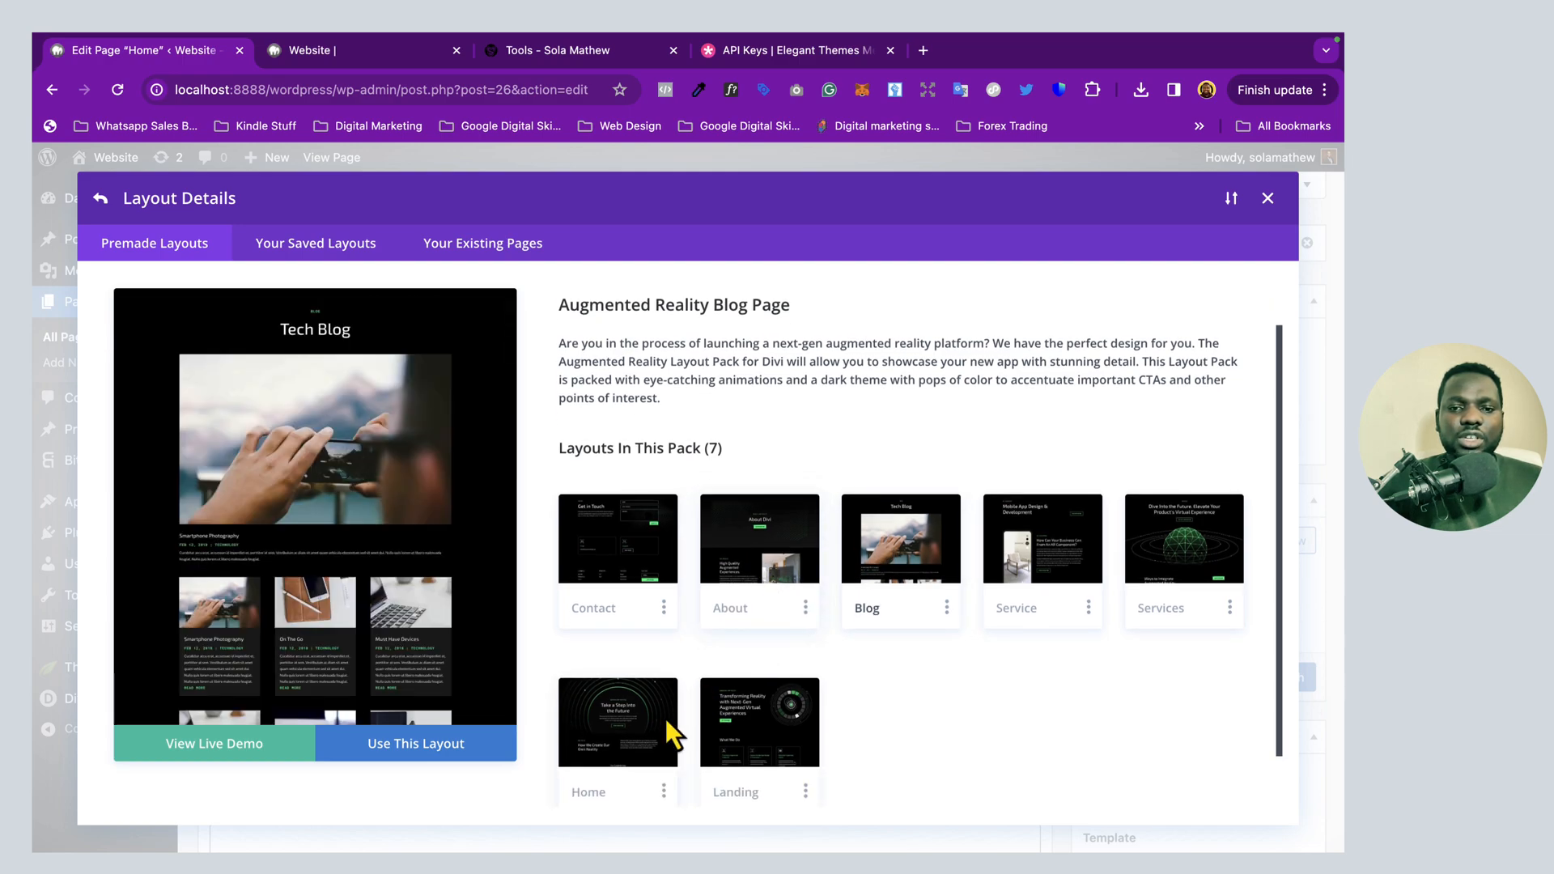
click(739, 716)
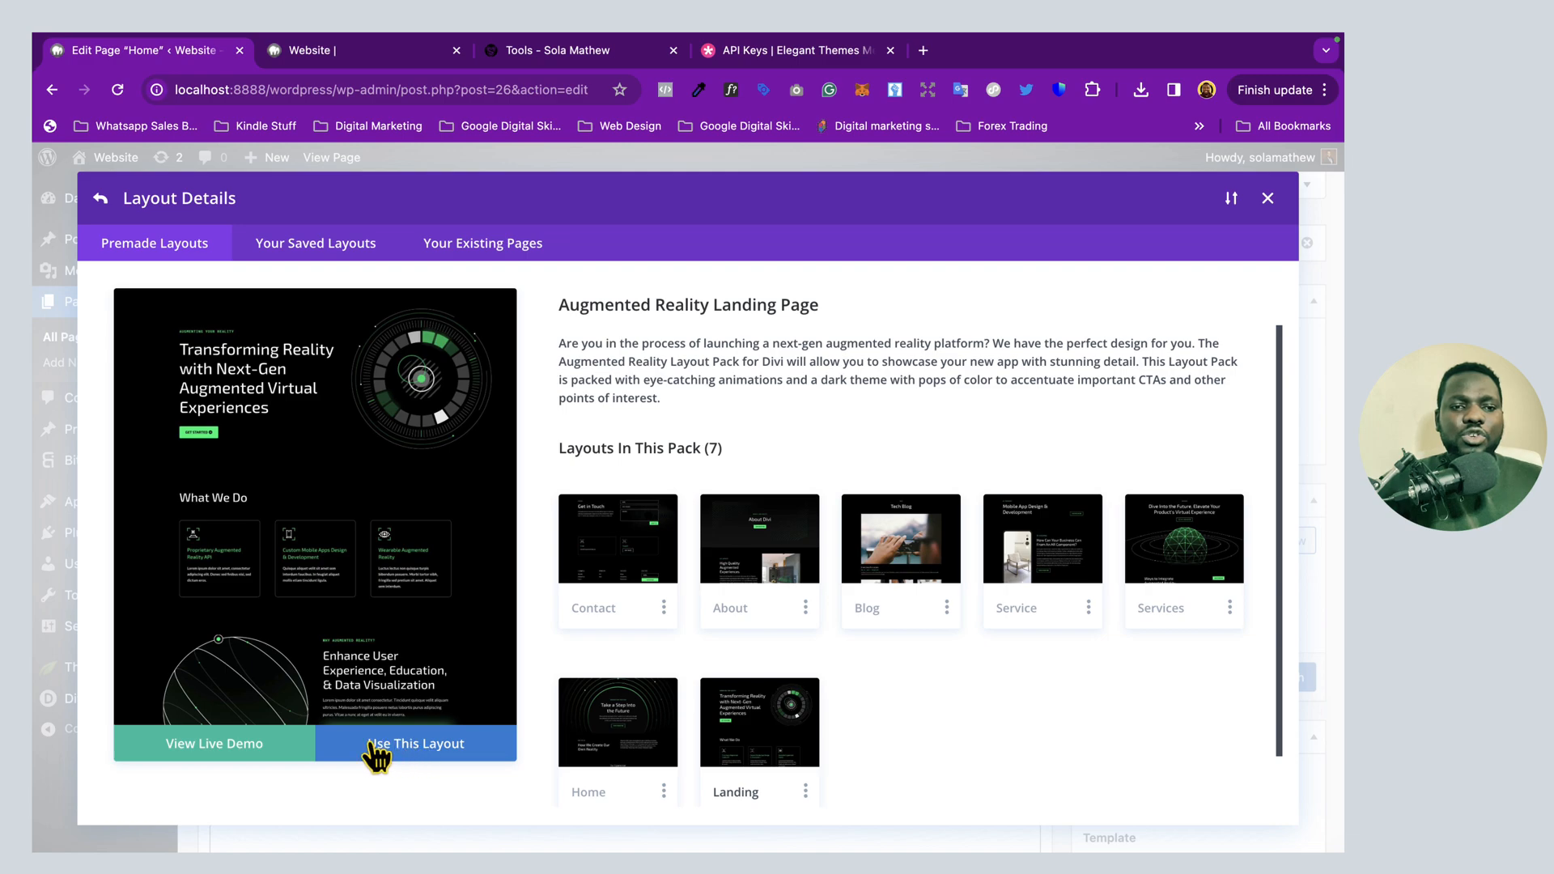
Open the live demo of the Augmented Reality Landing layout and examine its sections
click(213, 744)
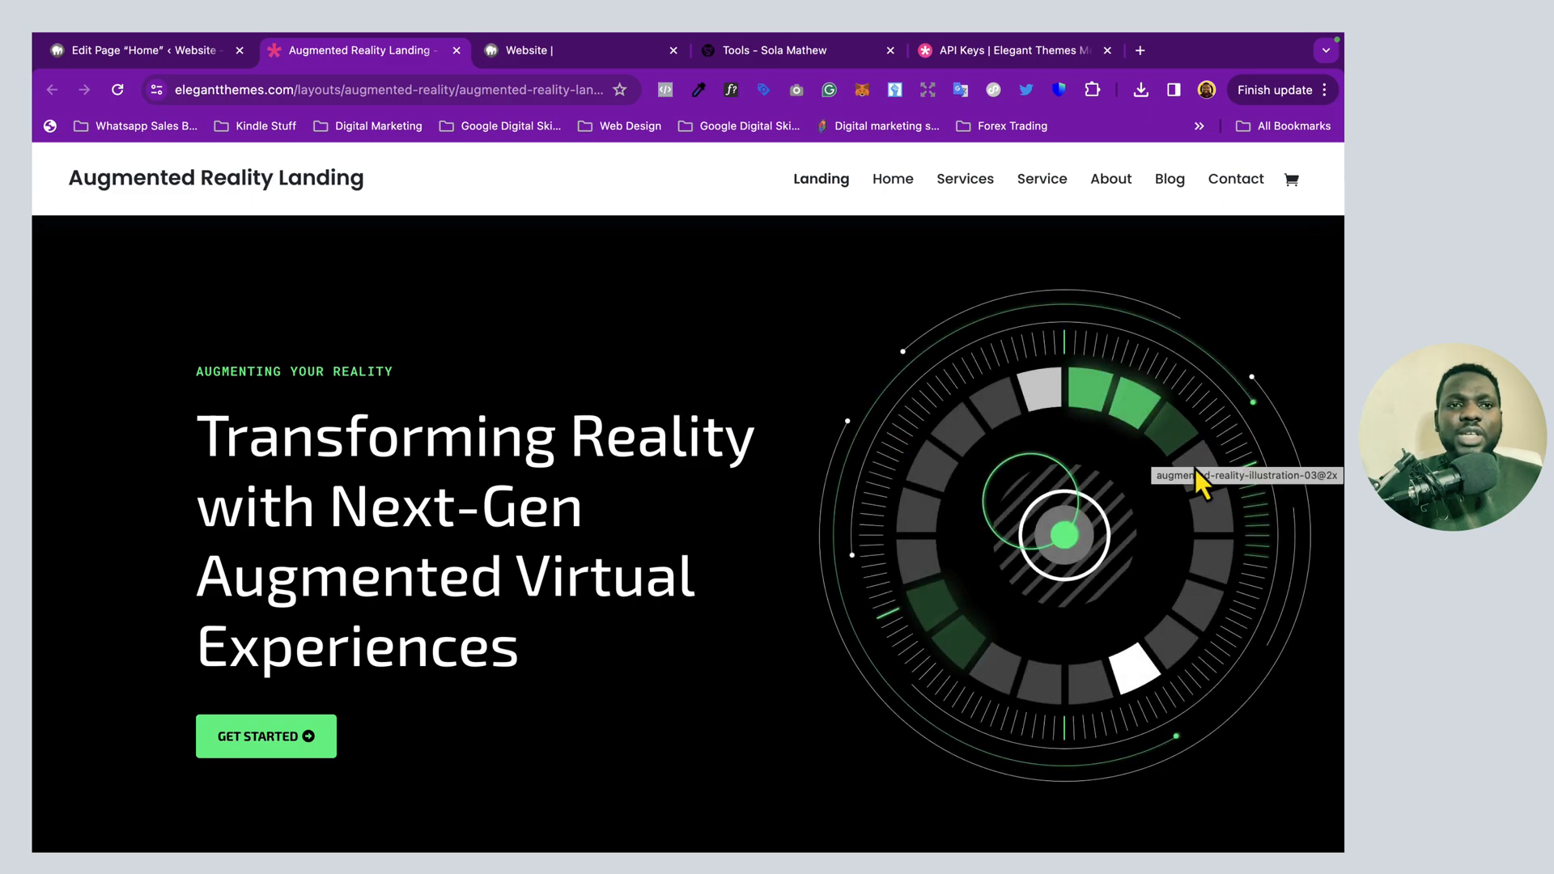
scroll(1196, 476, down, 5)
scroll(1196, 475, down, 10)
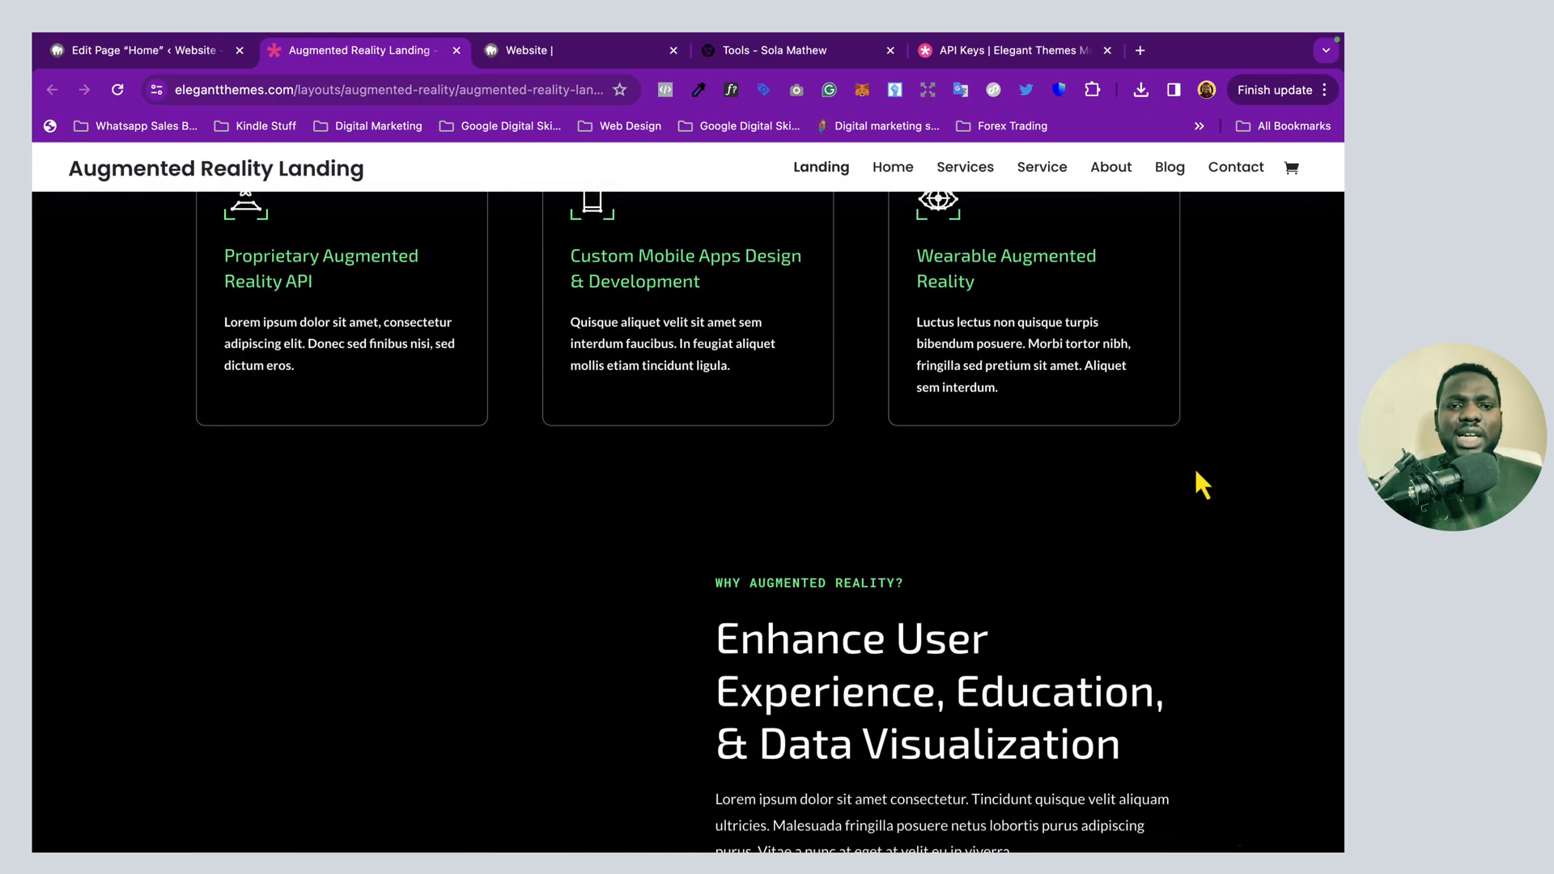
scroll(1196, 468, down, 15)
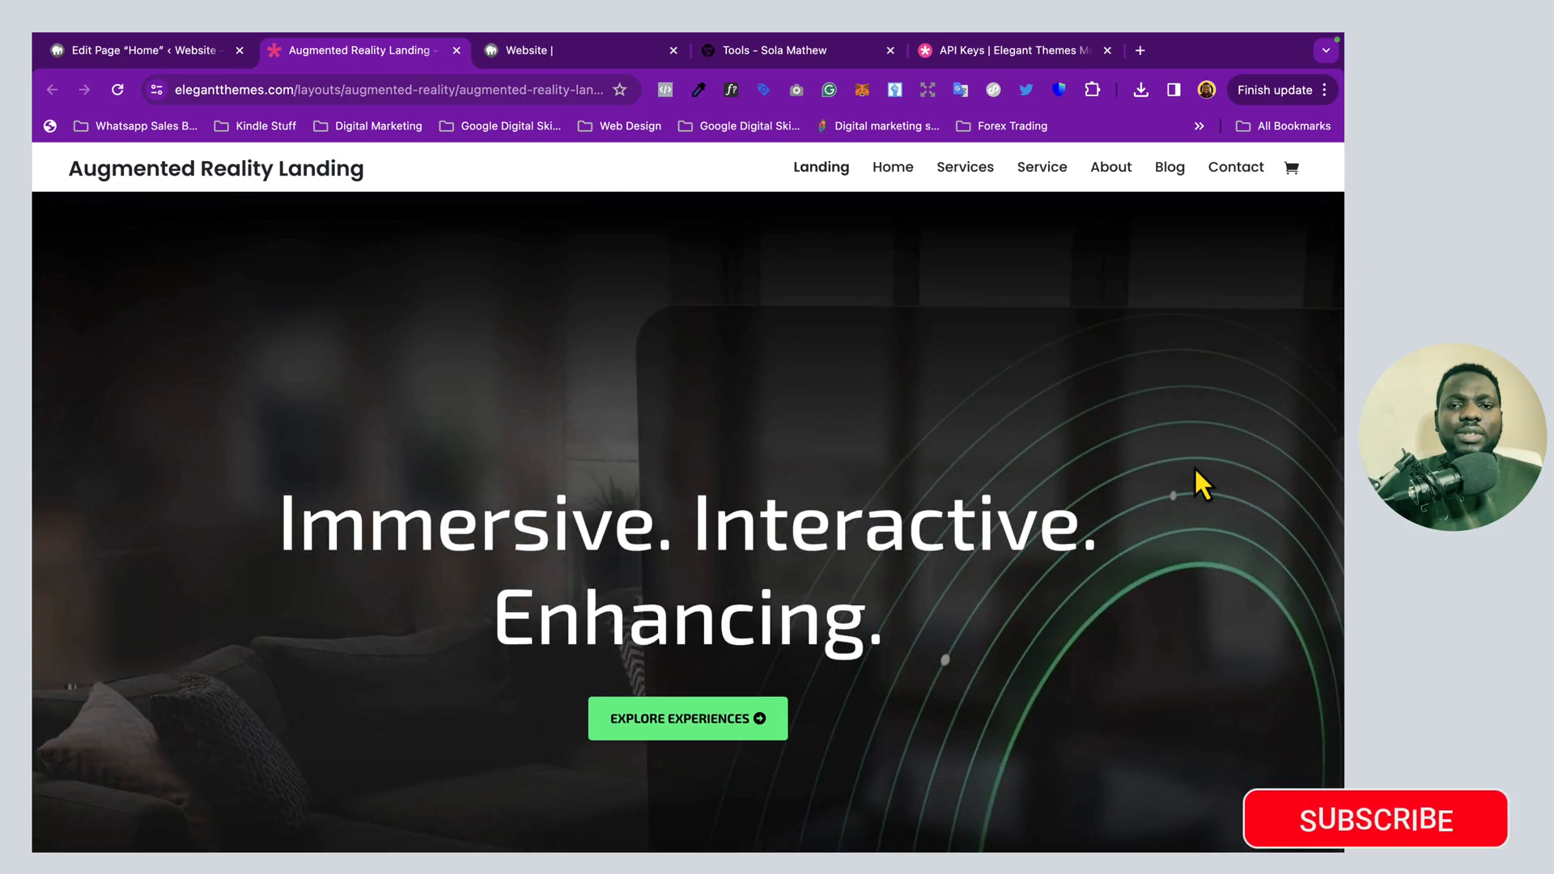
scroll(1198, 484, up, 20)
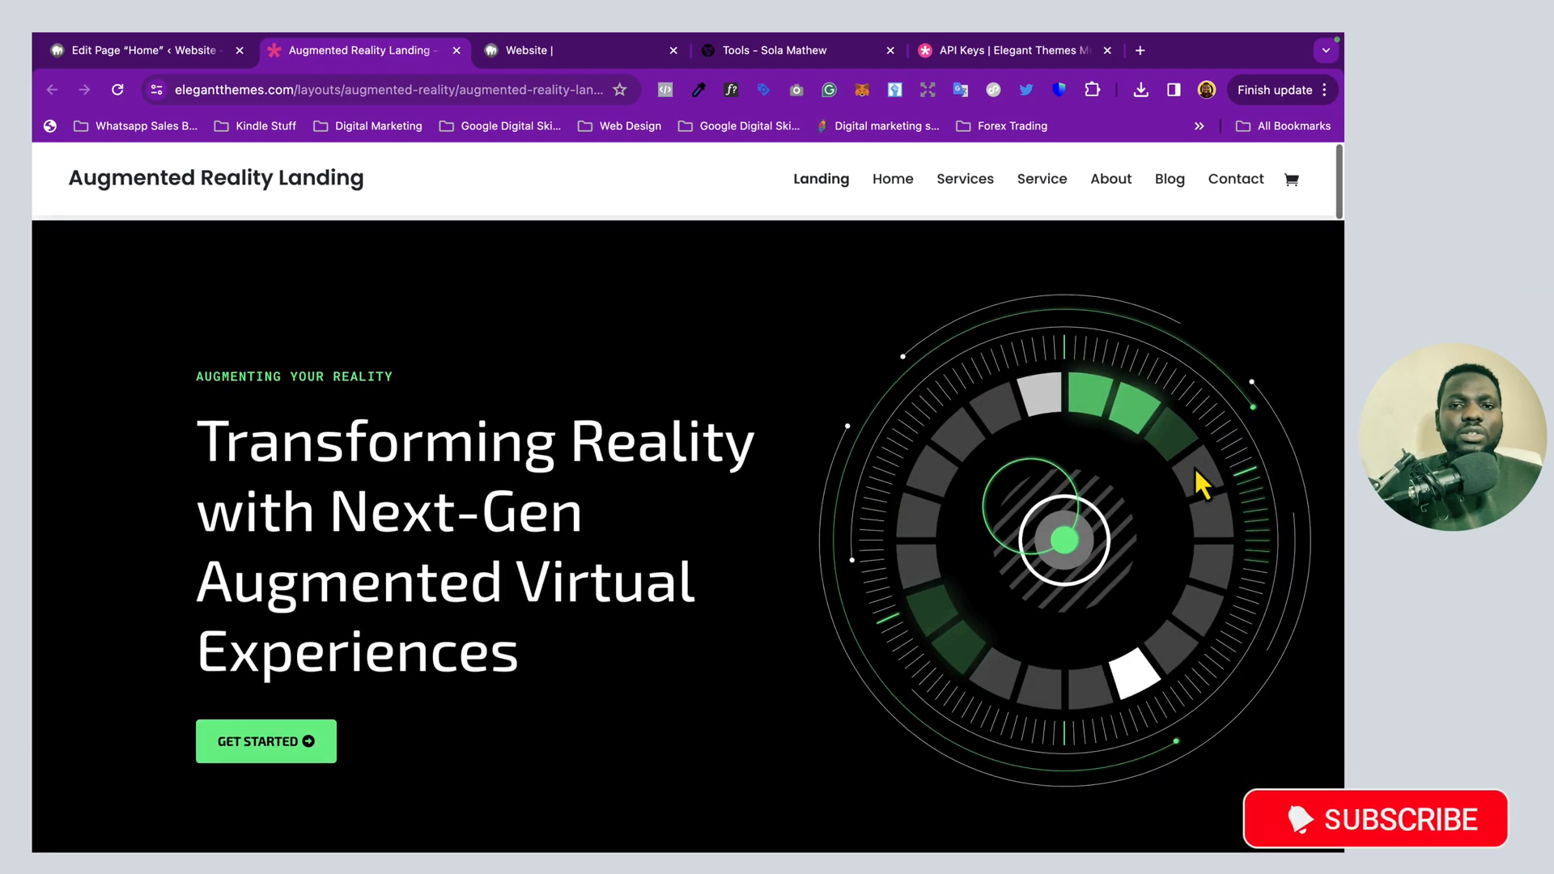
Import the Augmented Reality Landing layout with its design presets into the Home page and publish the page
click(456, 50)
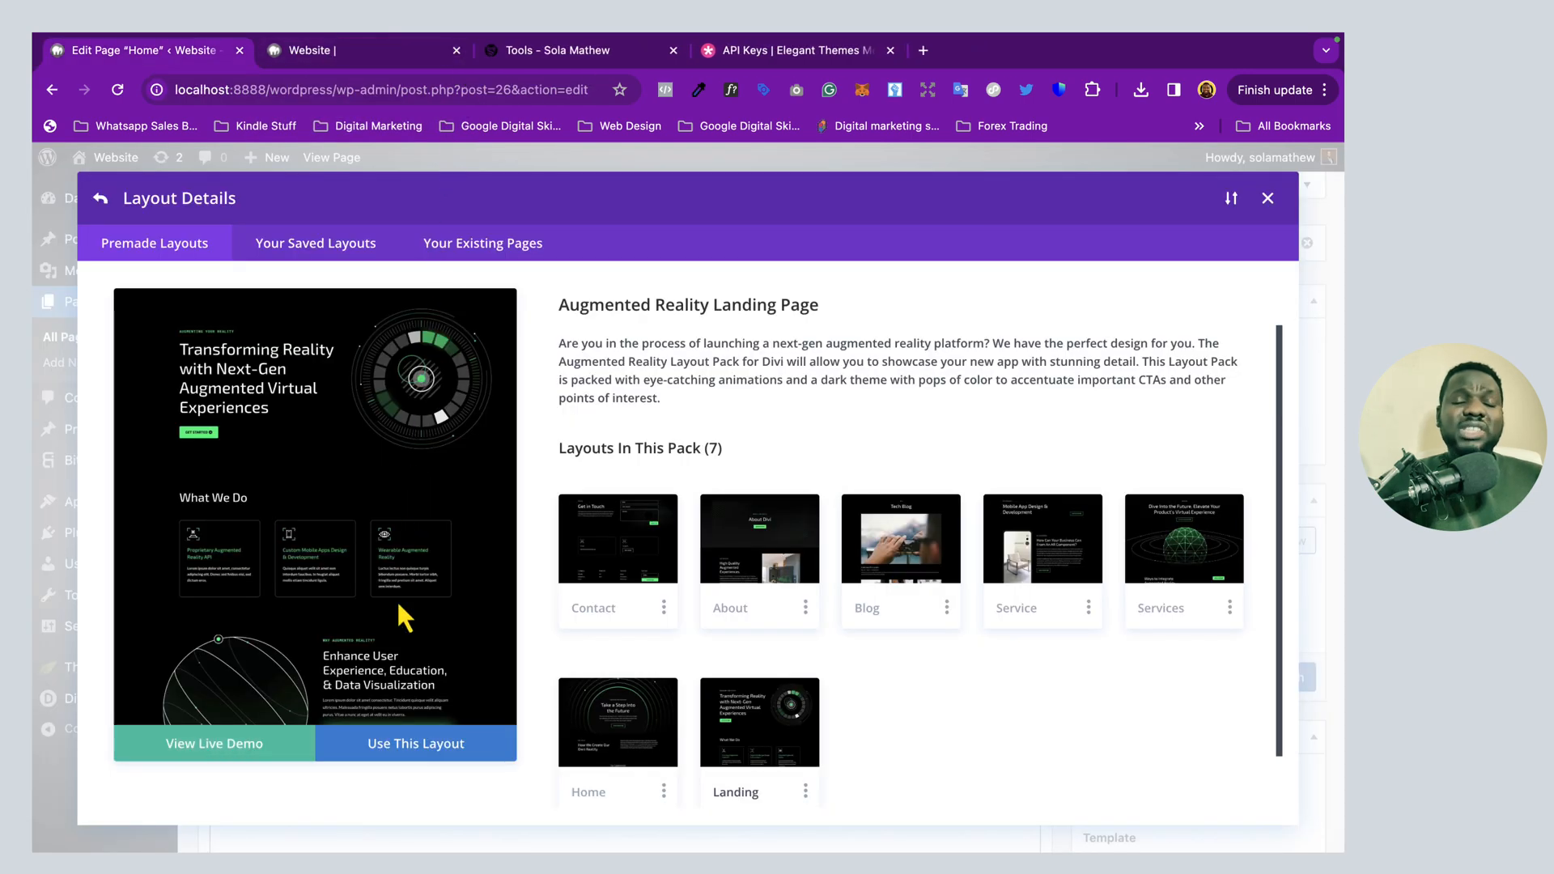
click(399, 753)
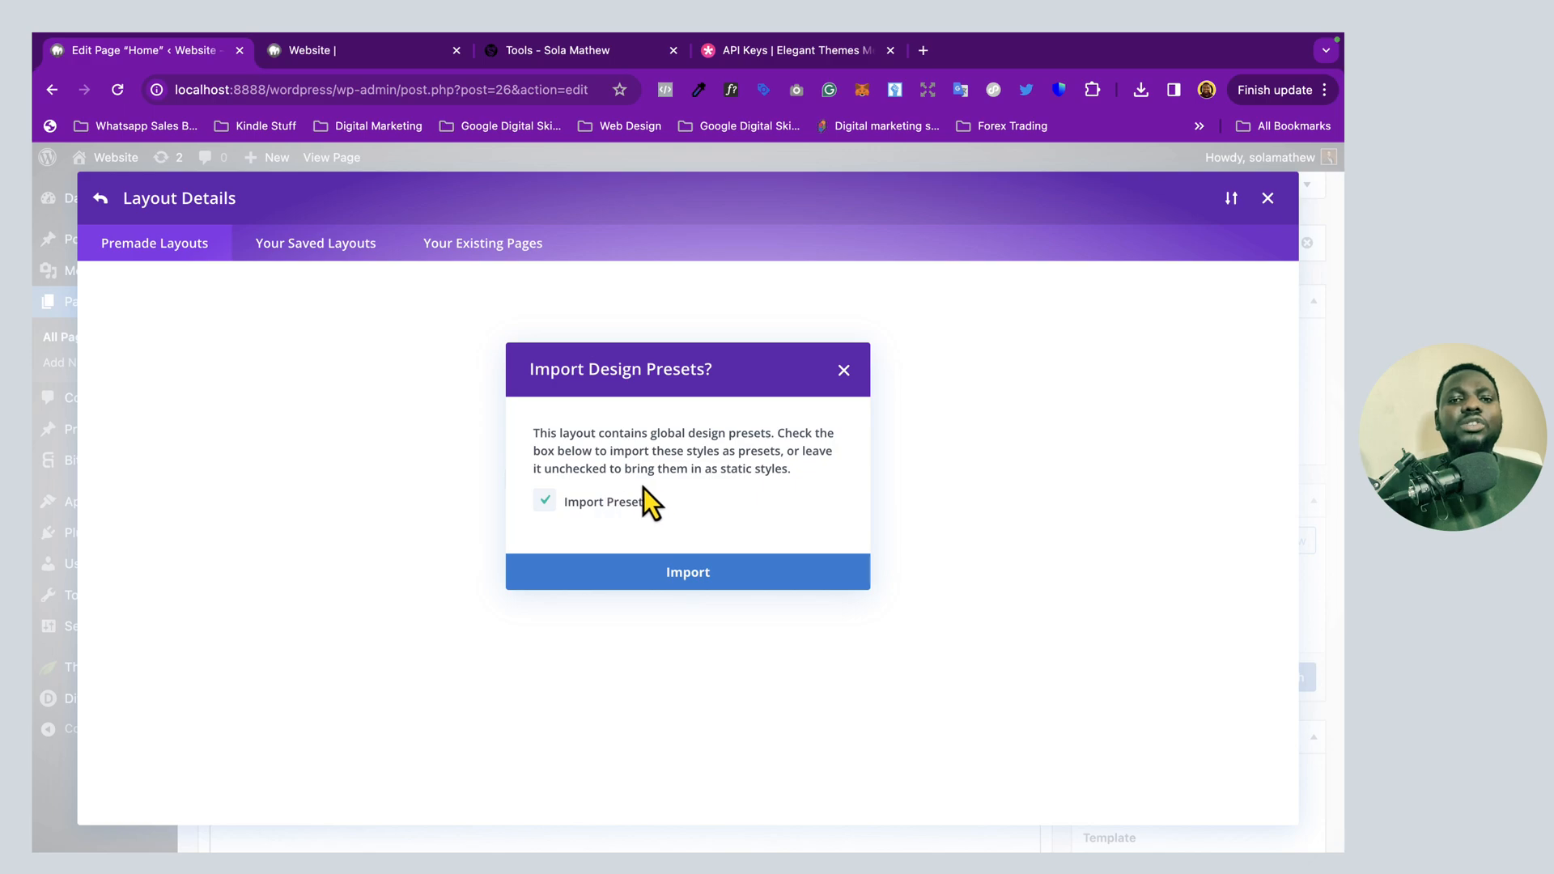
click(659, 573)
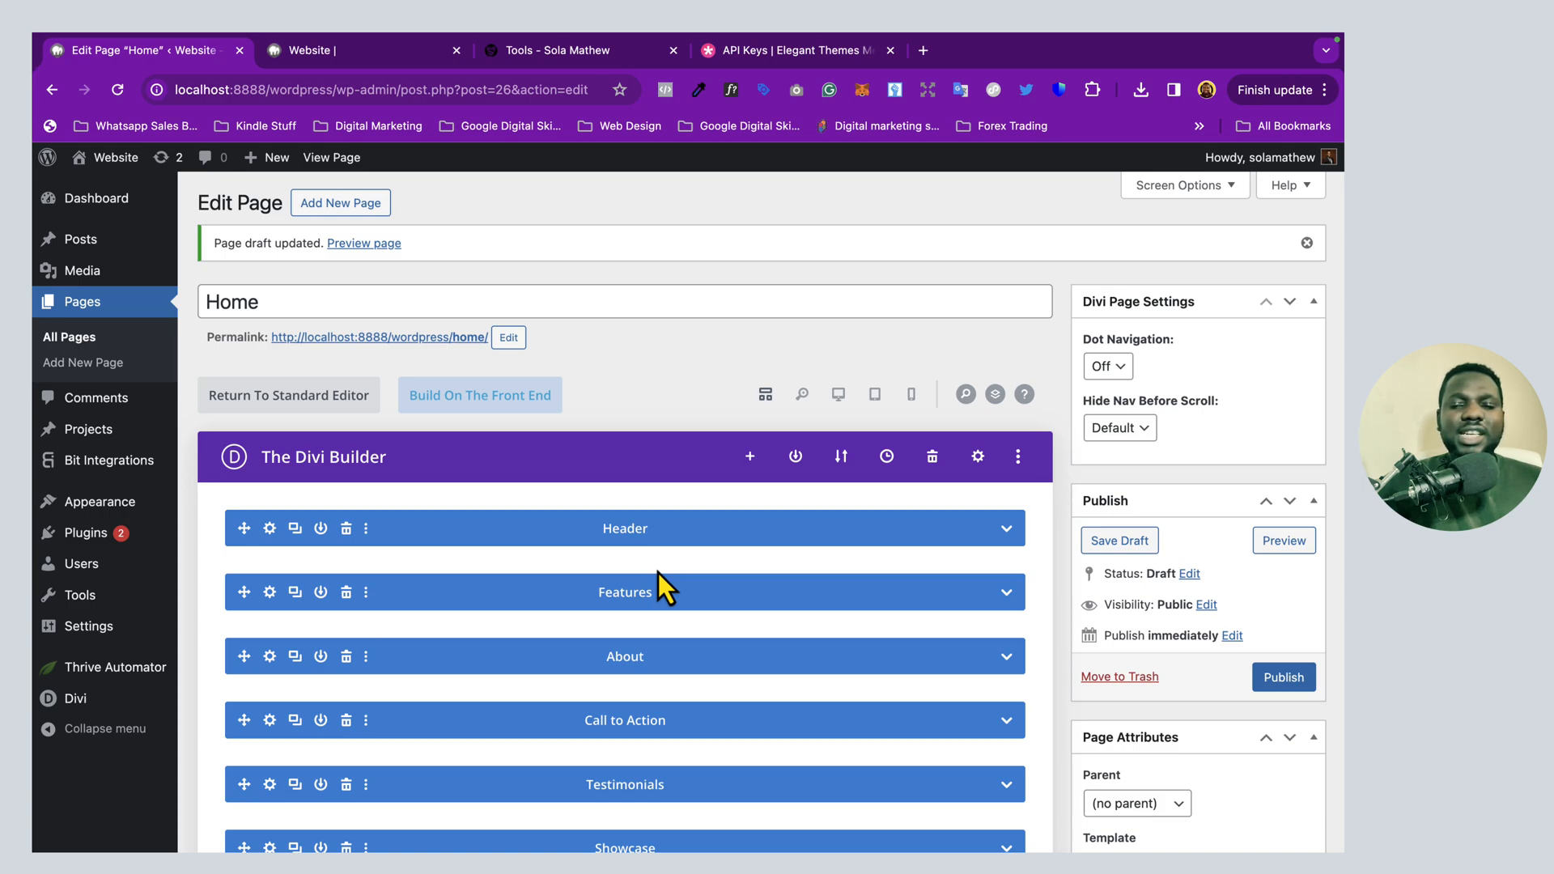
click(1277, 680)
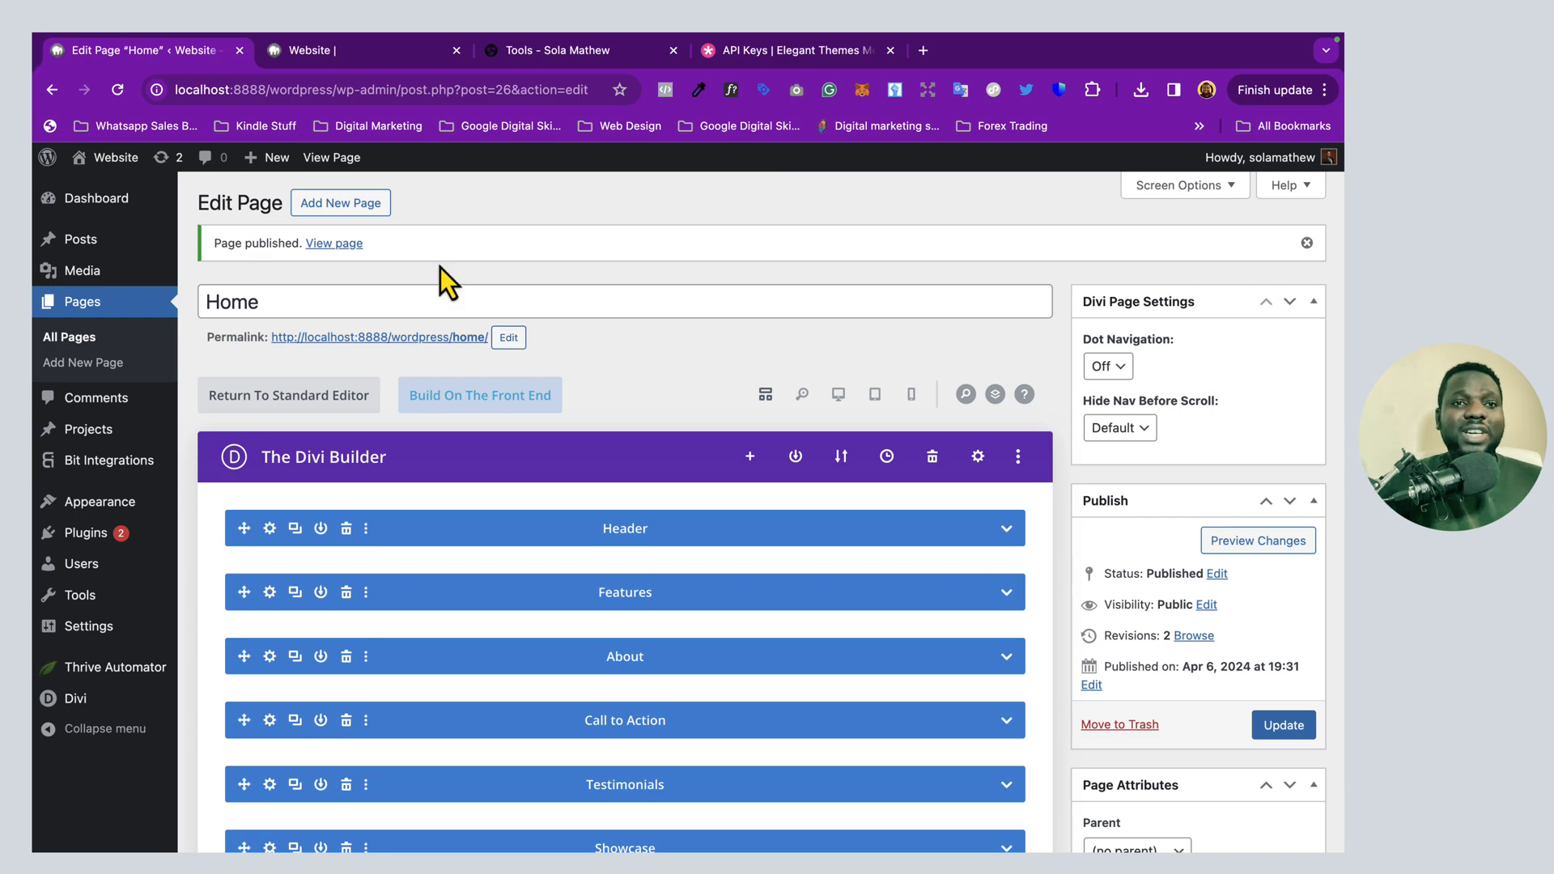
Open the published Home page in a new tab and examine its sections
right_click(330, 245)
click(384, 250)
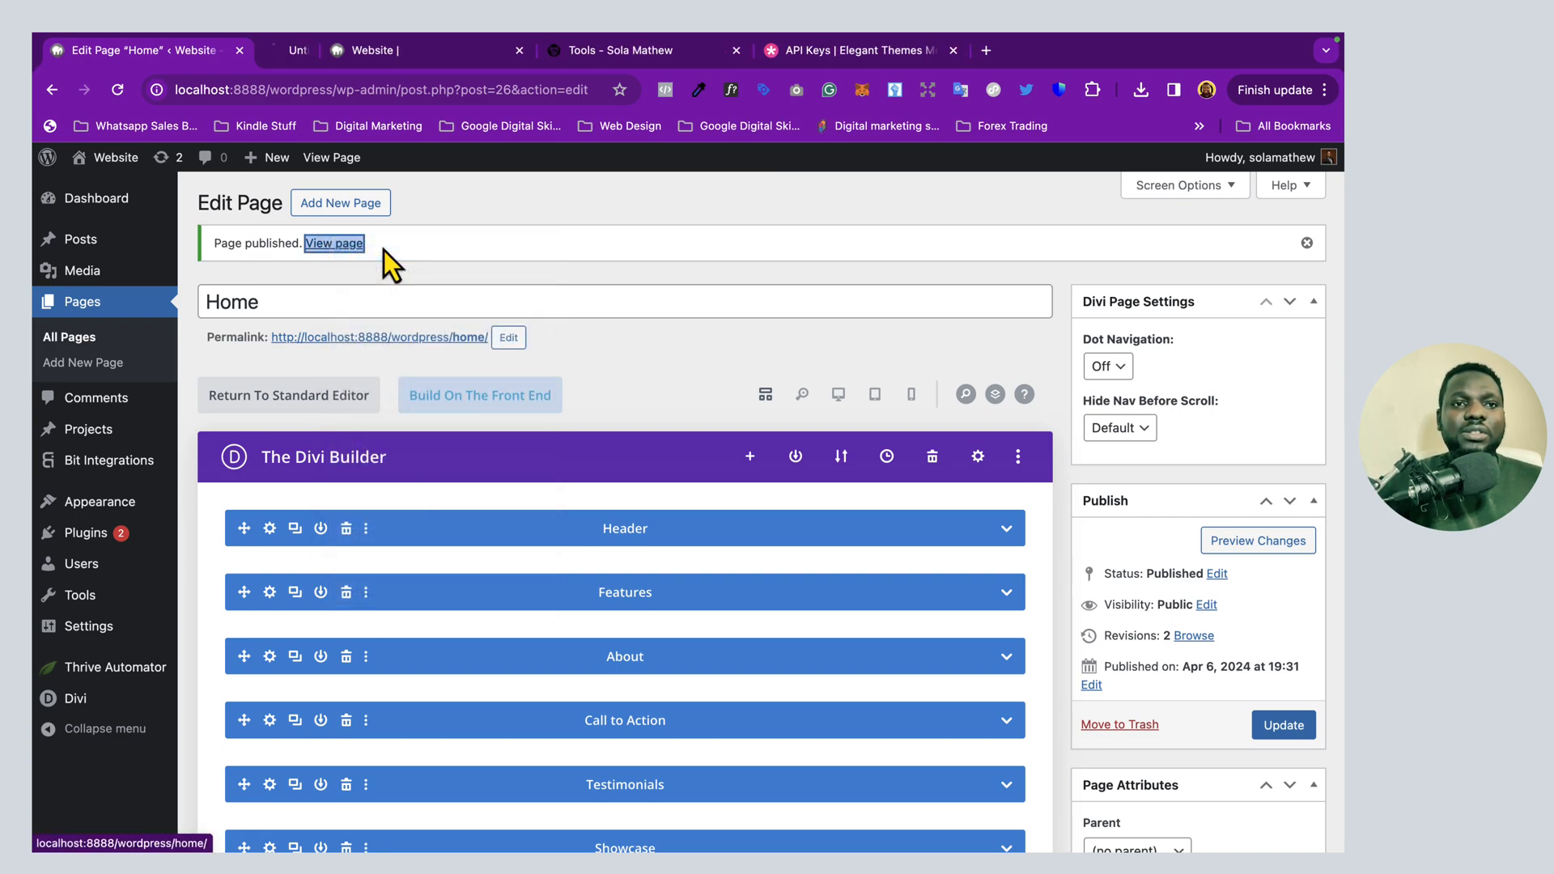
click(327, 56)
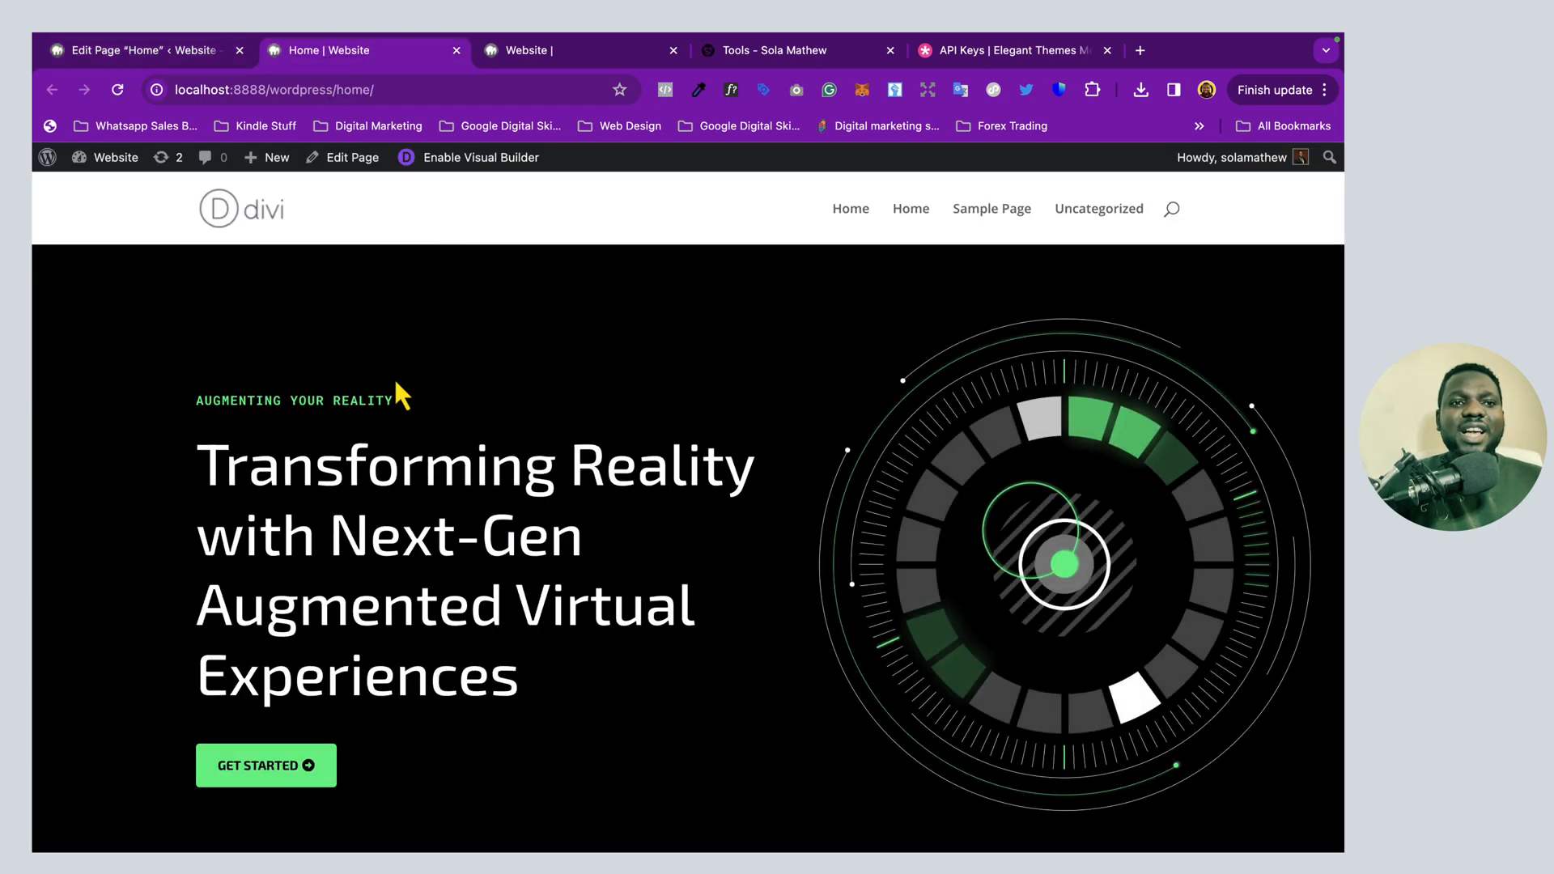
scroll(489, 536, down, 15)
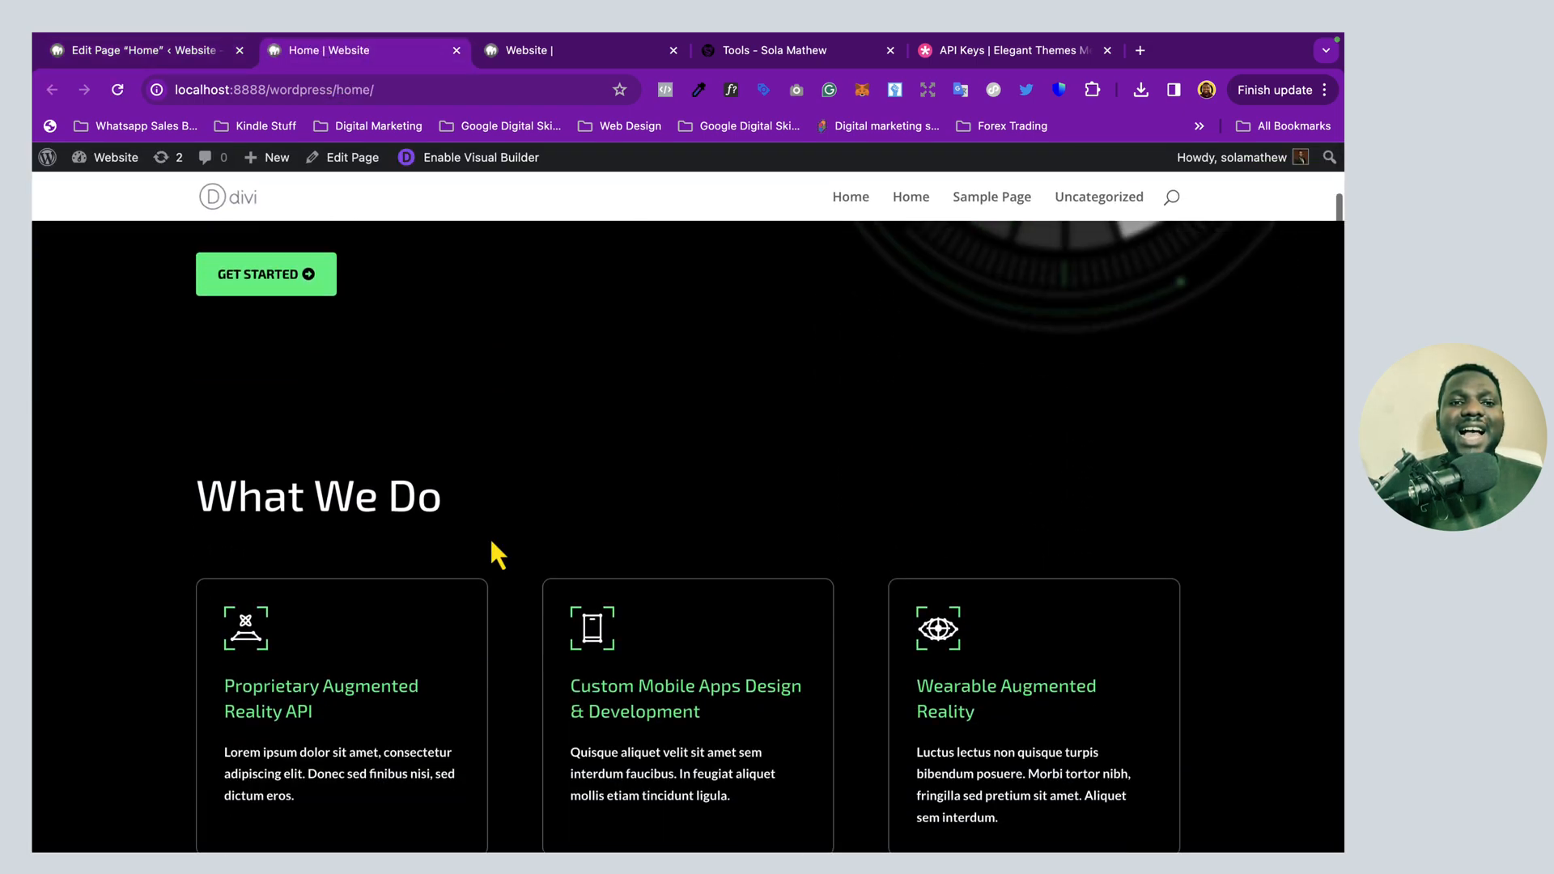
scroll(489, 535, down, 15)
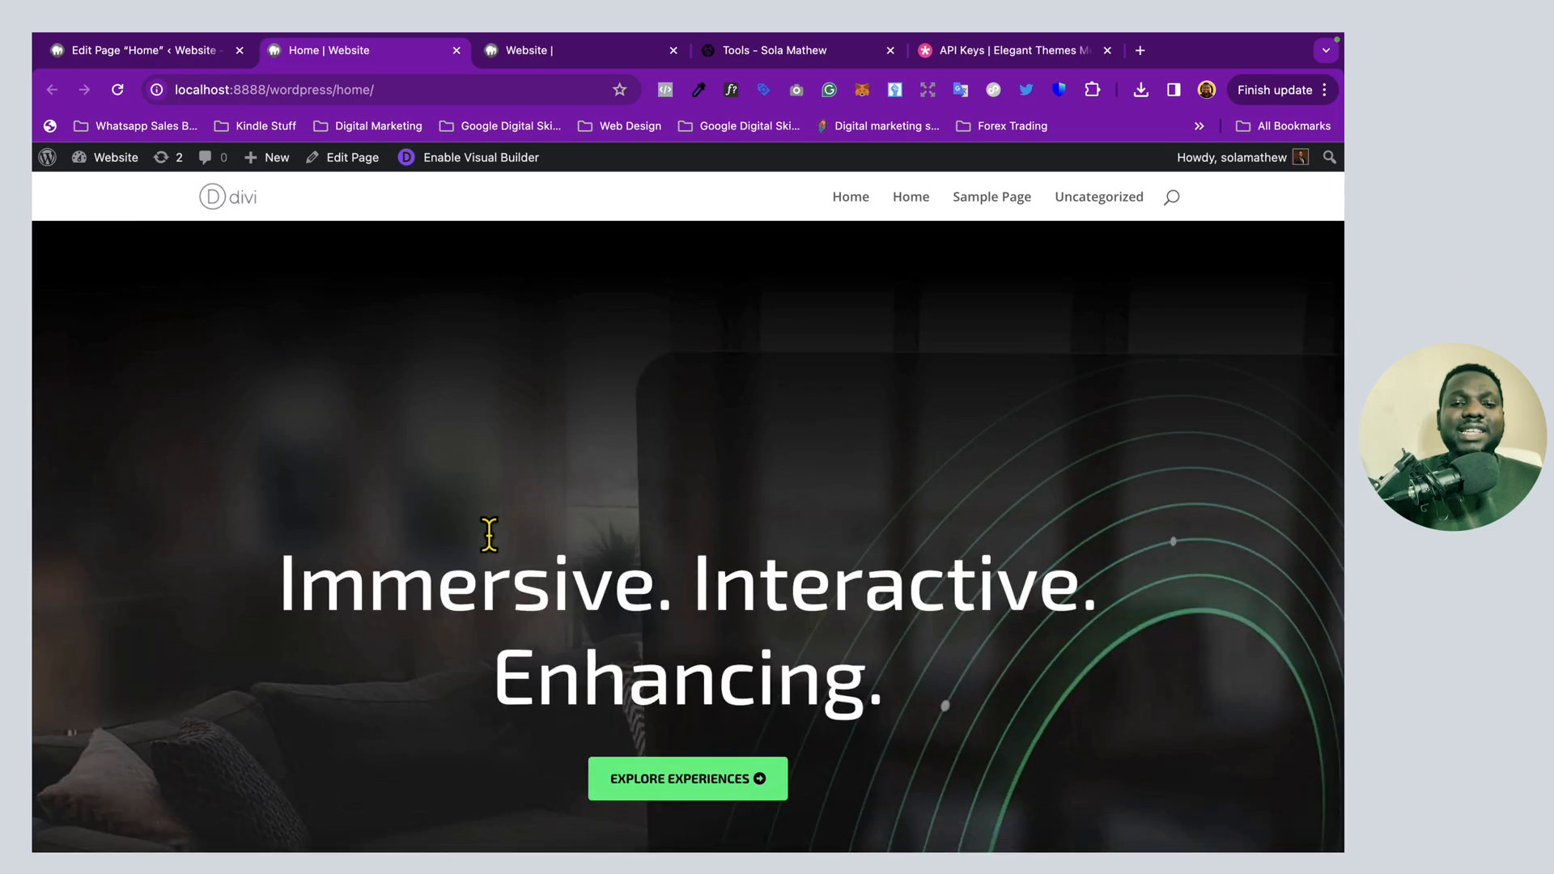
scroll(489, 536, up, 20)
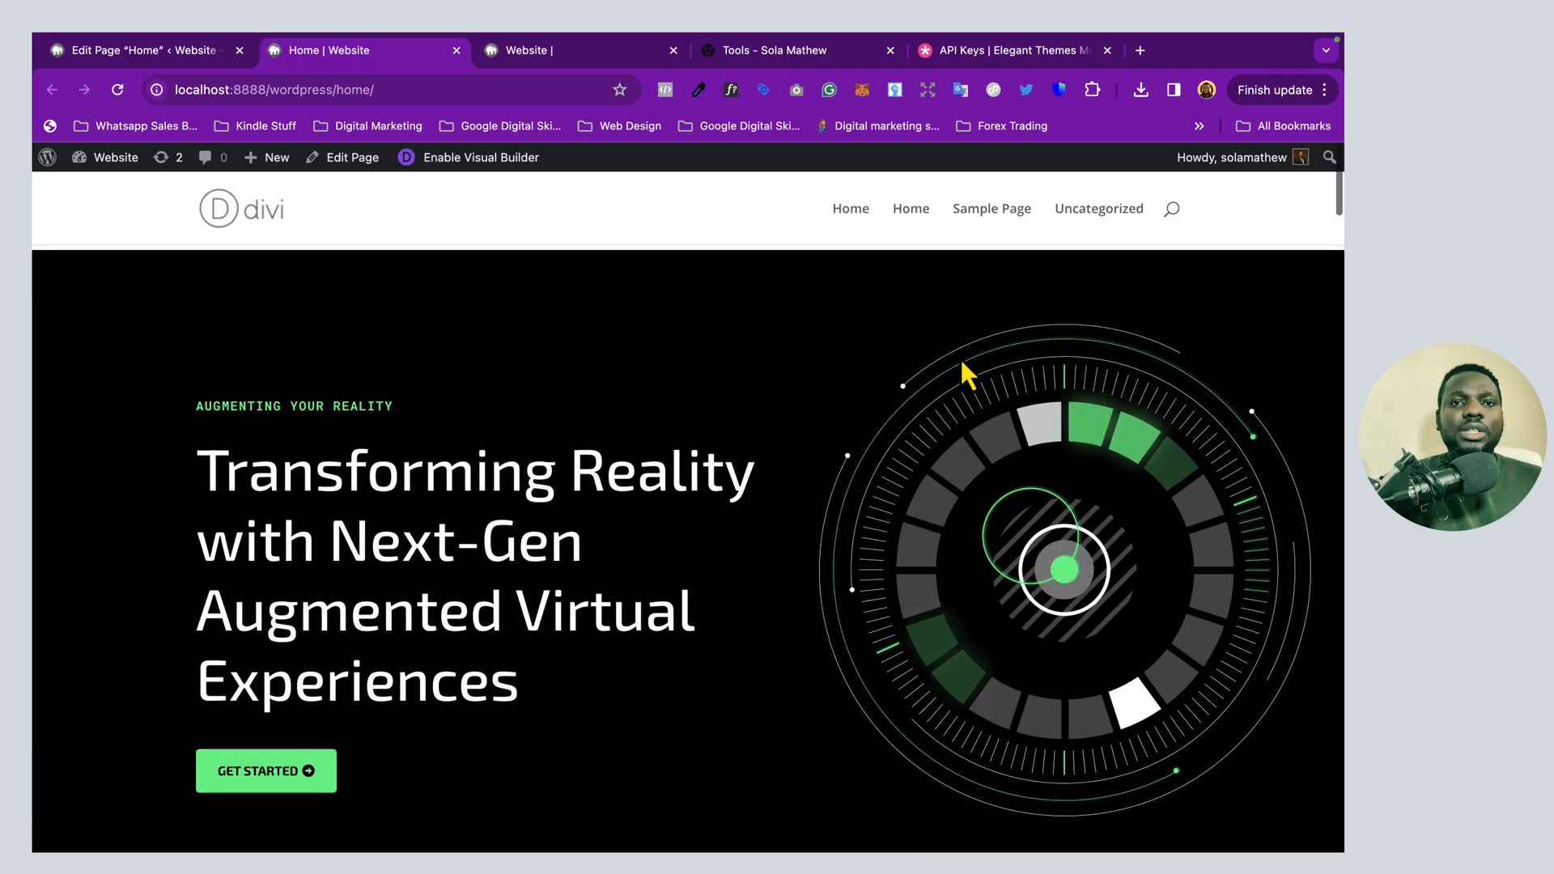
Return to the Home page editor and expand the Header section to inspect its row and modules
key(ctrl+shift+Tab)
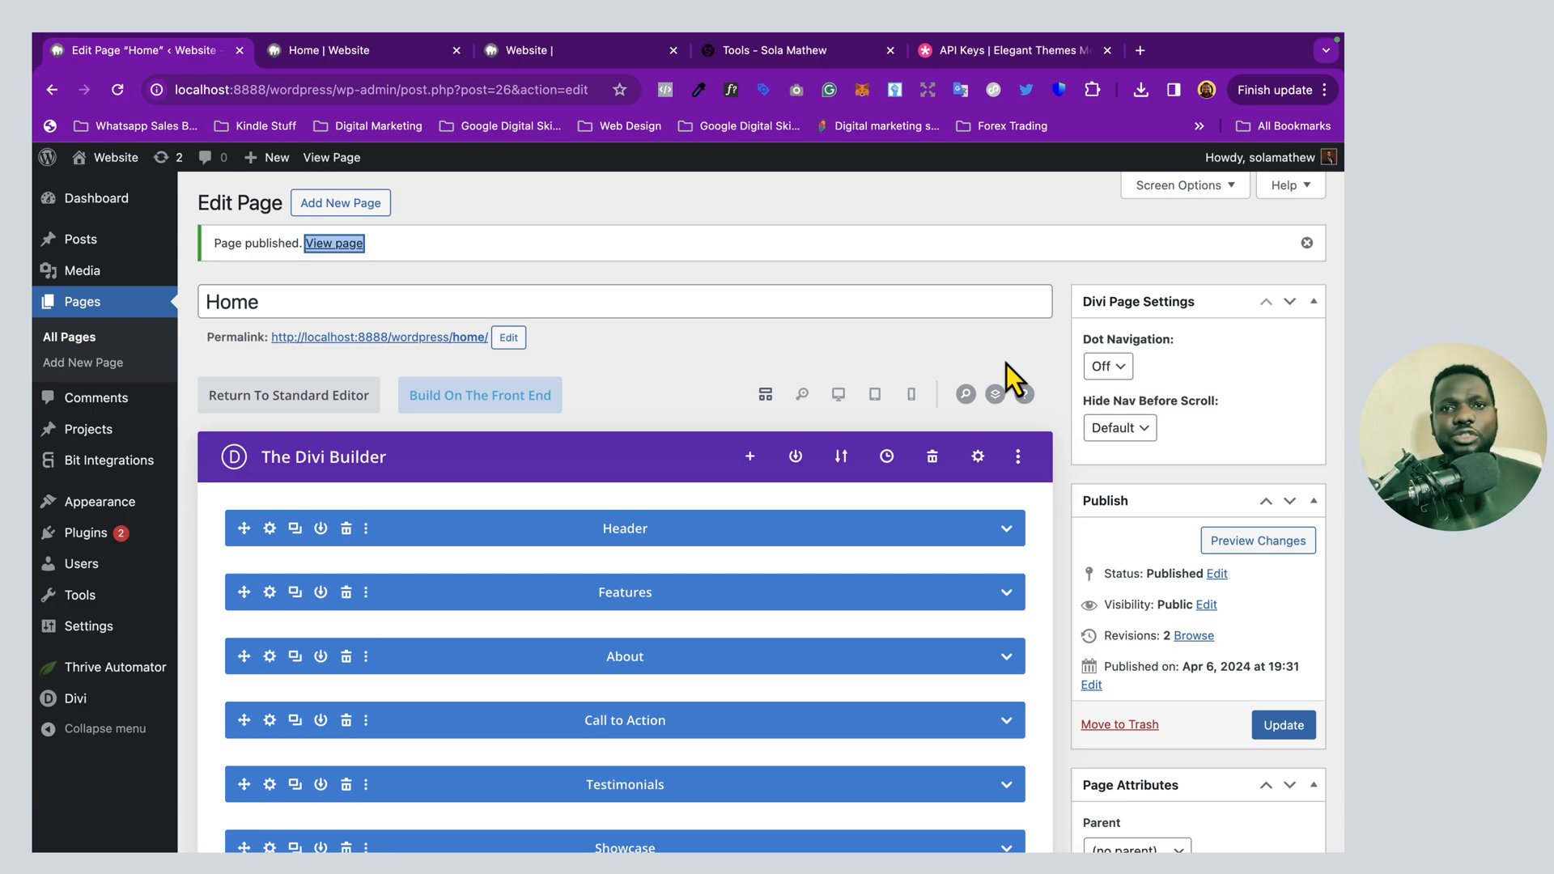
scroll(777, 510, down, 2)
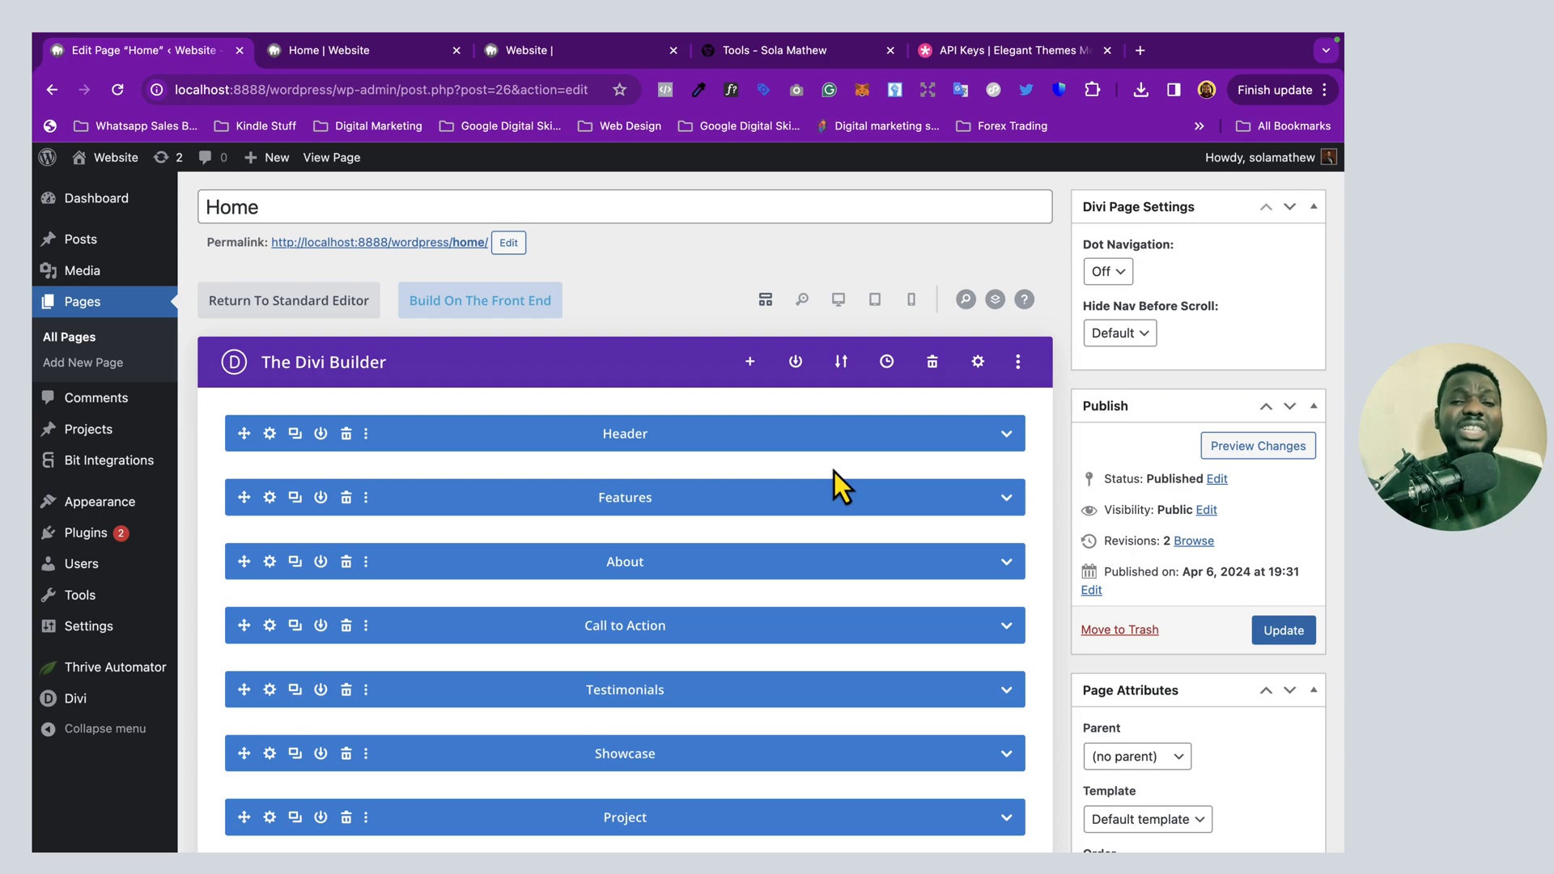
click(1006, 436)
scroll(798, 513, down, 1)
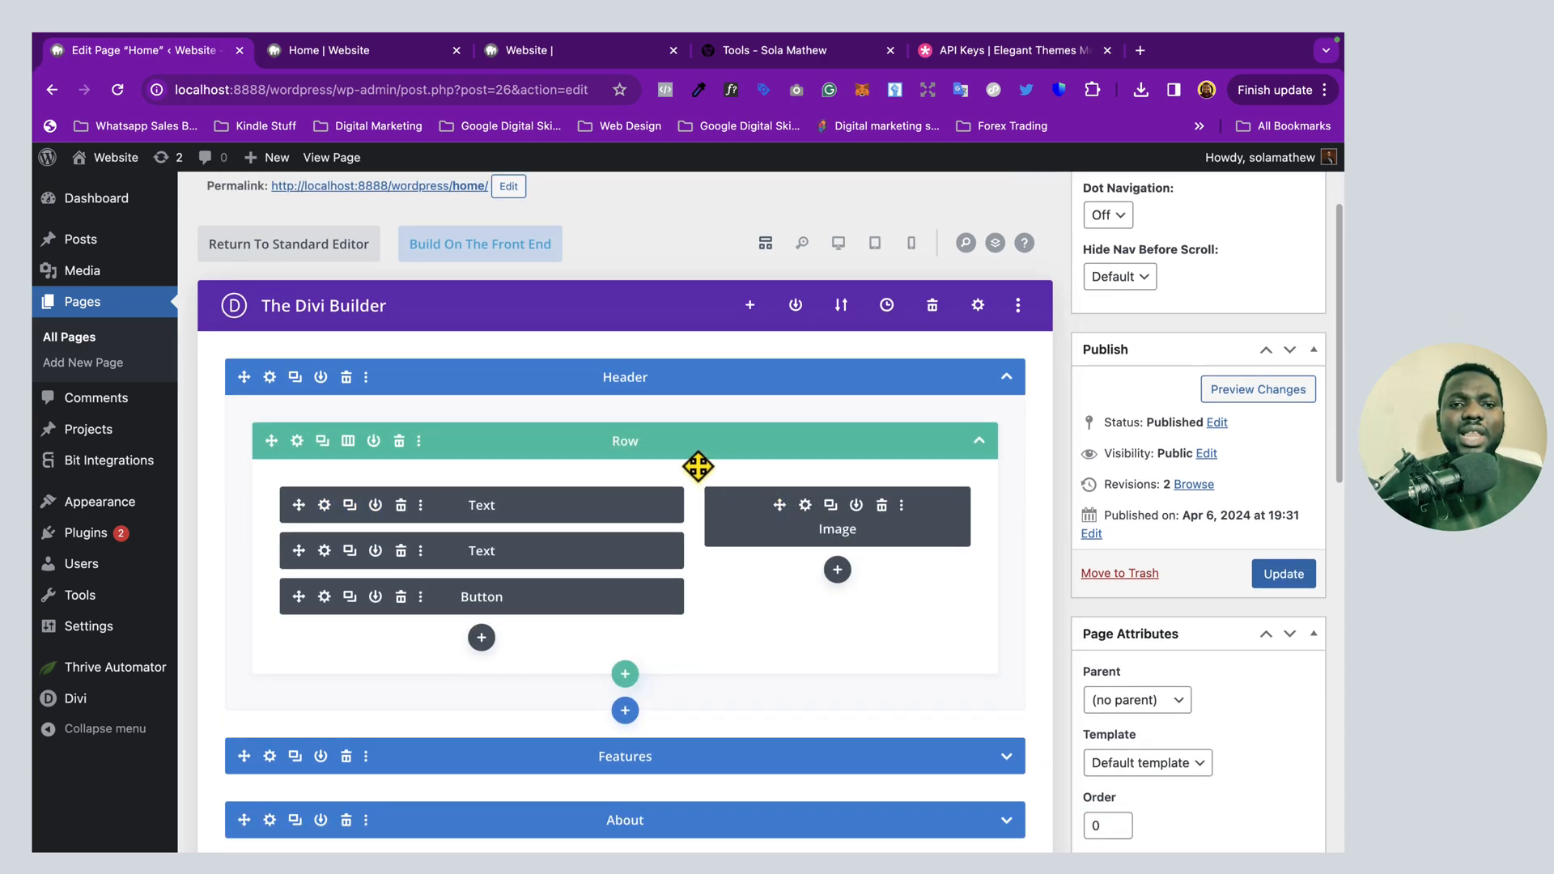
click(1008, 377)
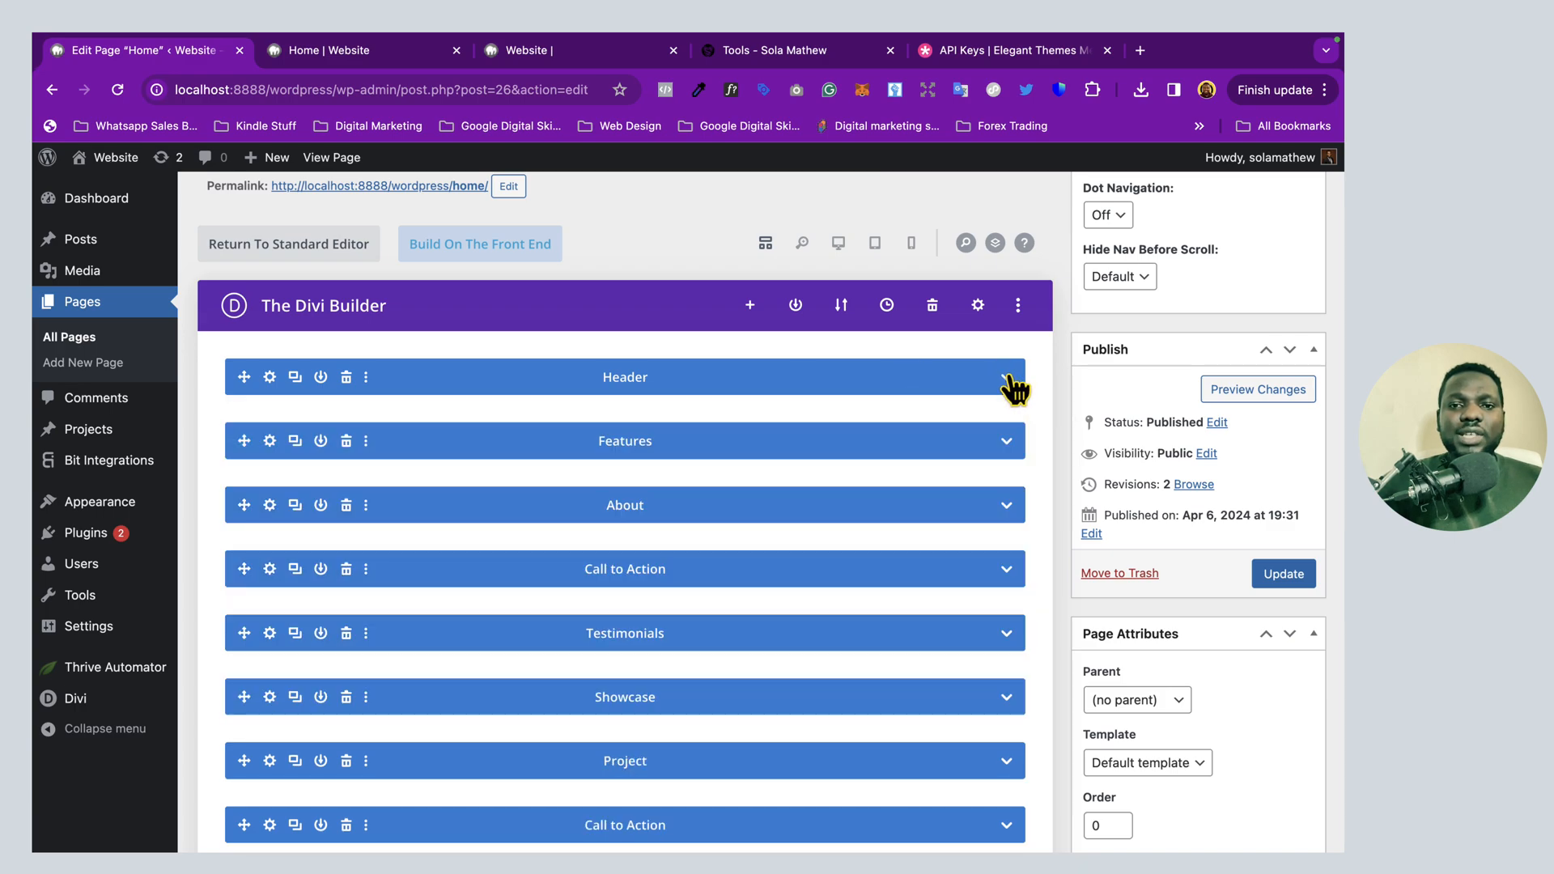
click(1008, 378)
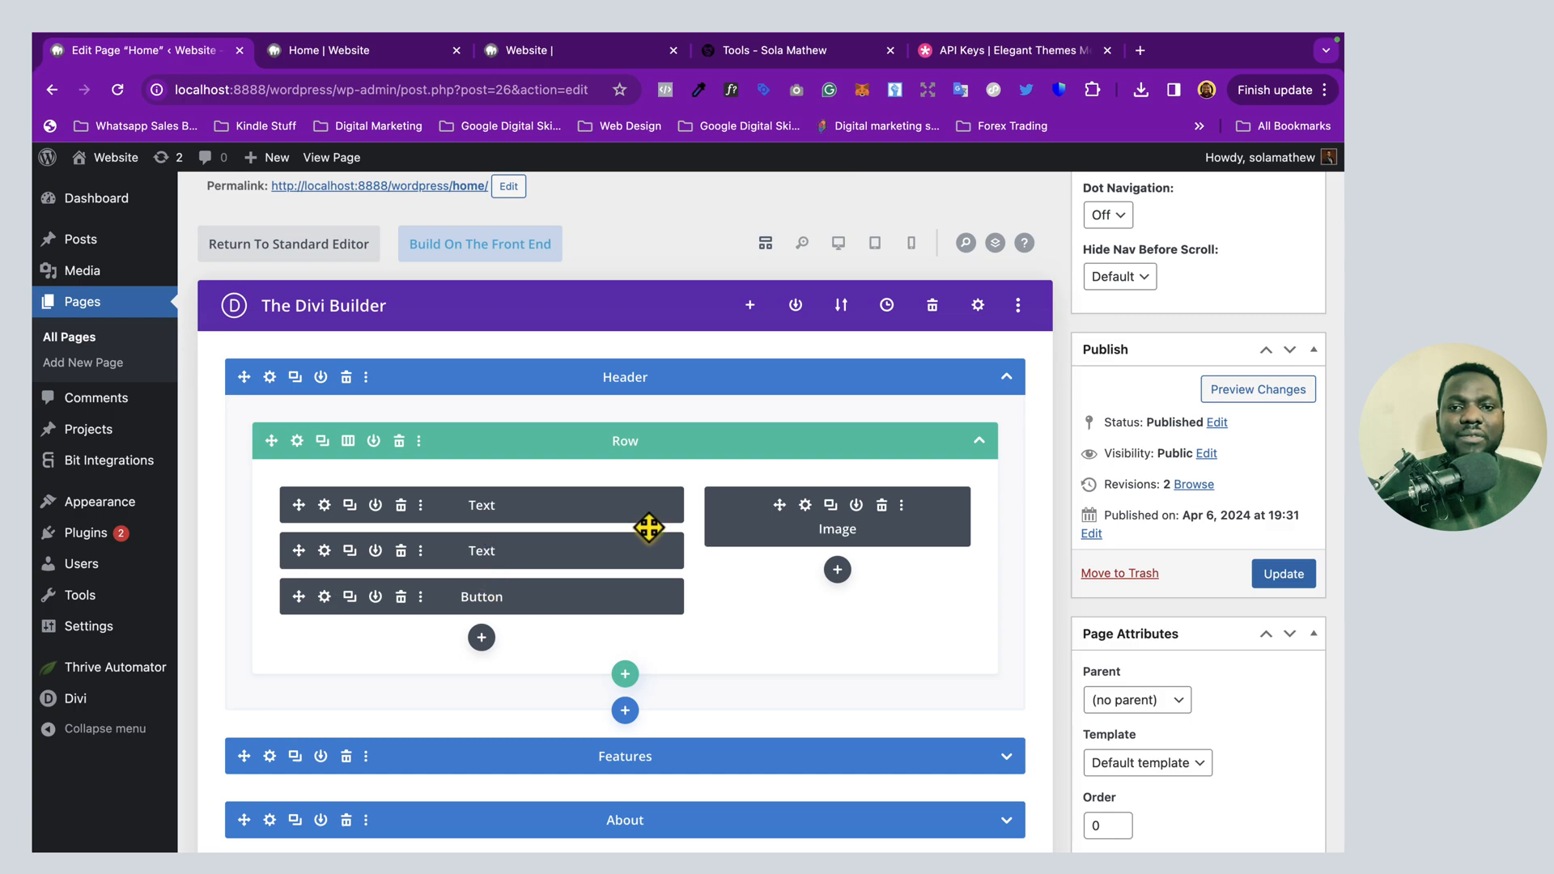
Compare the Header section's text, button and image modules with the hero area of the published Home page
click(348, 57)
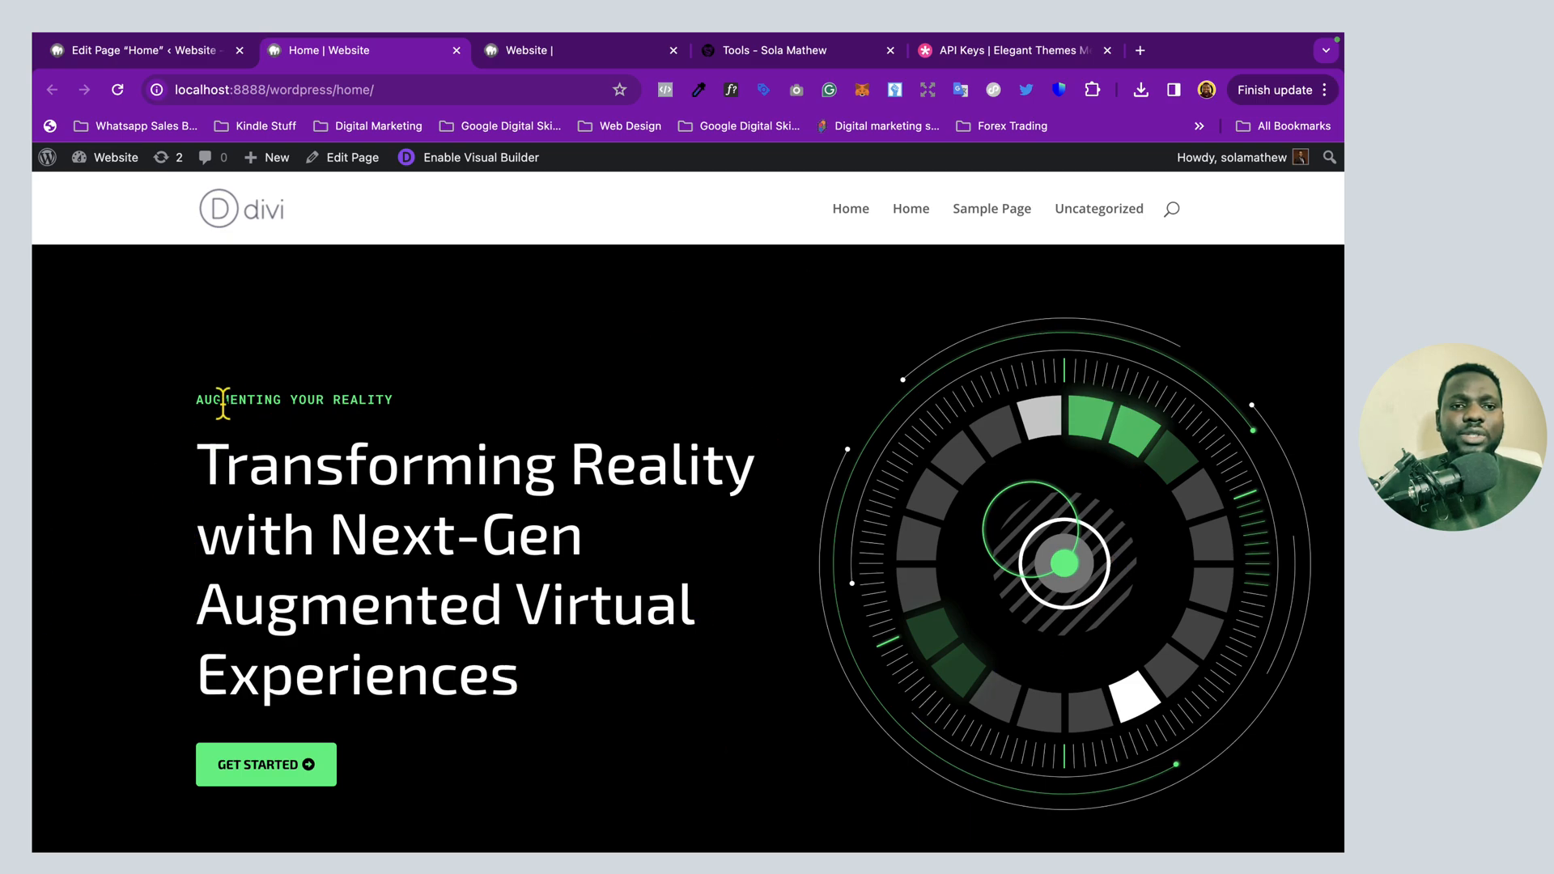
click(217, 61)
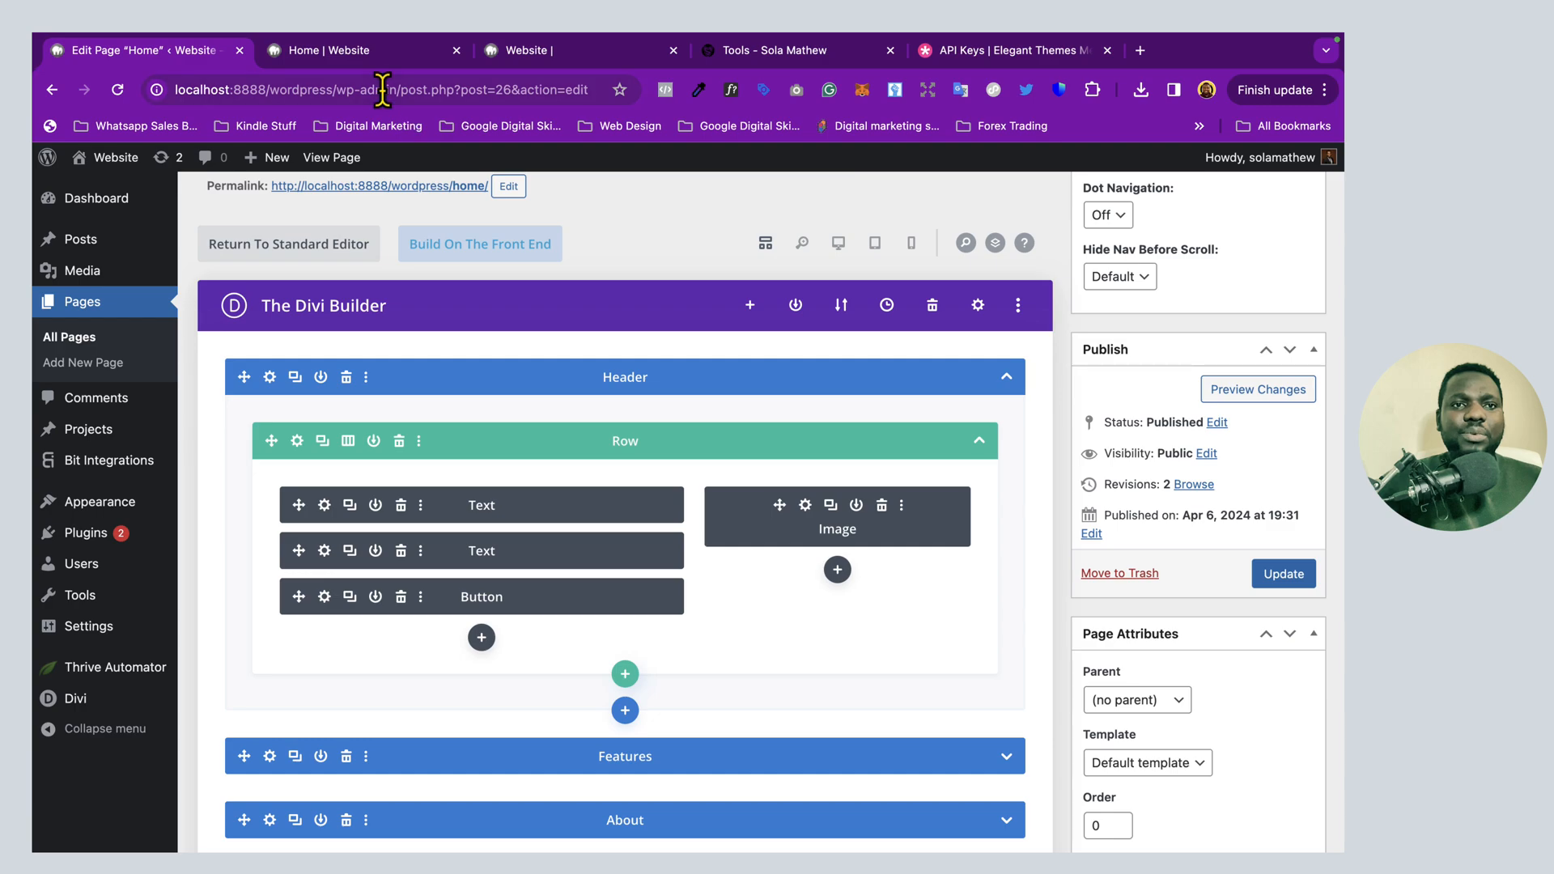
click(364, 51)
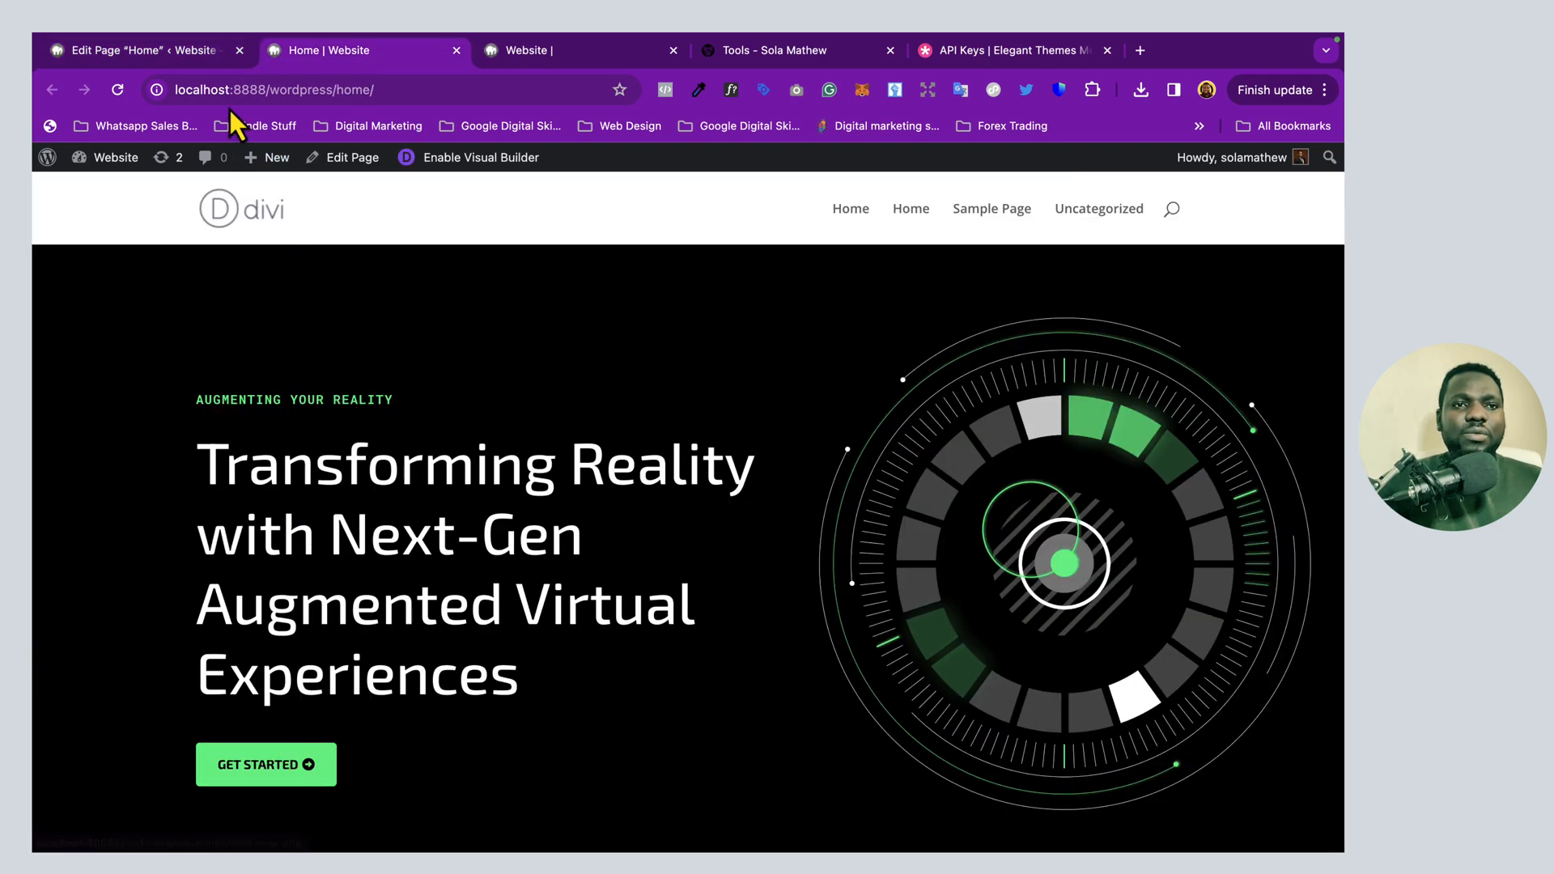
click(196, 55)
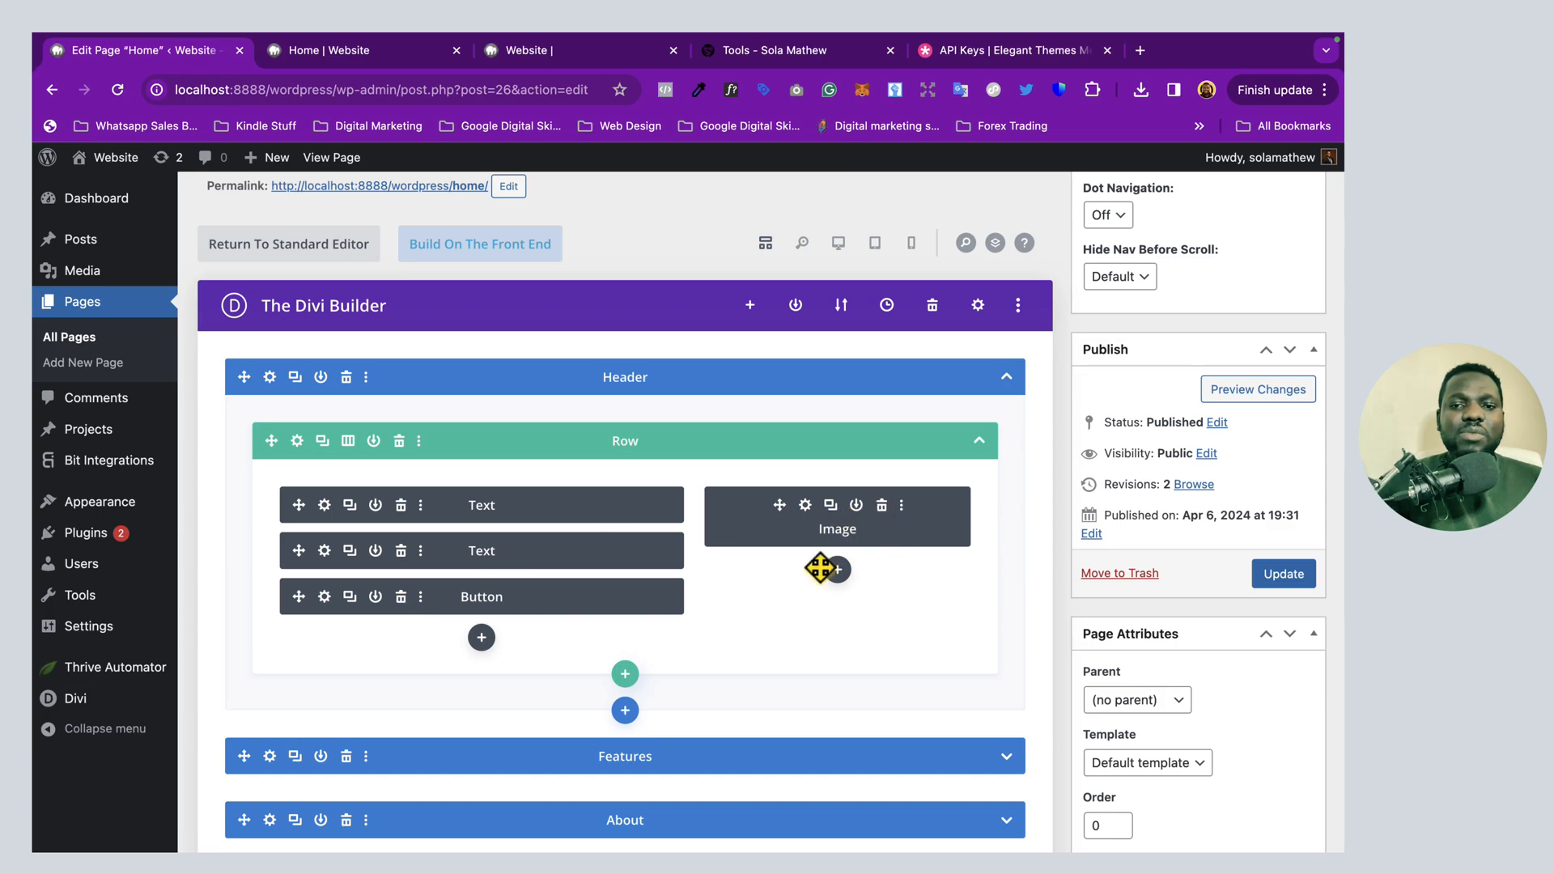
click(377, 53)
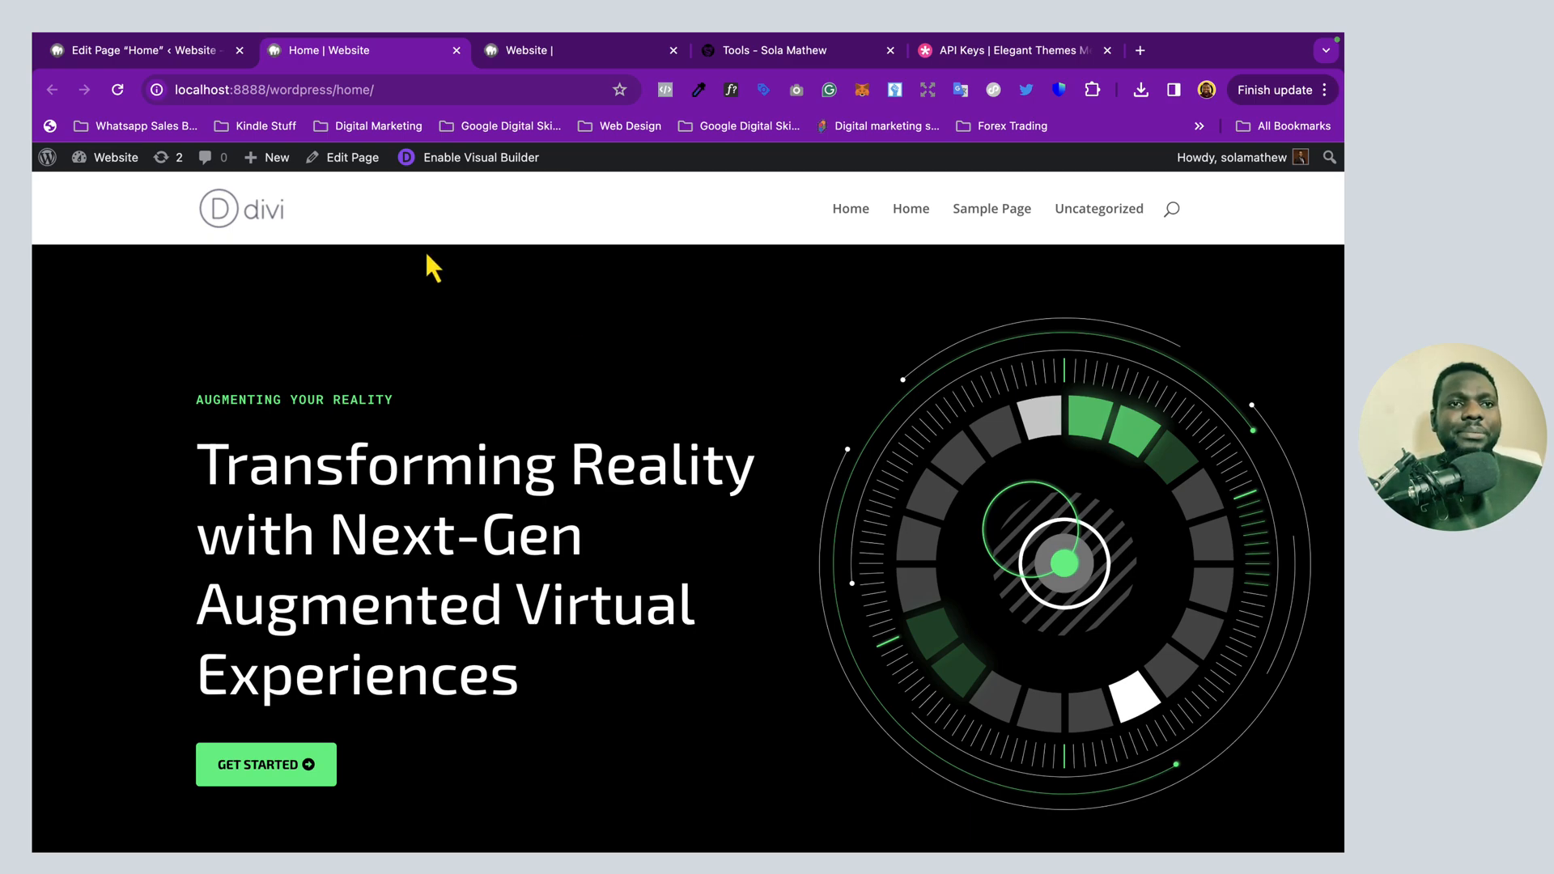
click(188, 52)
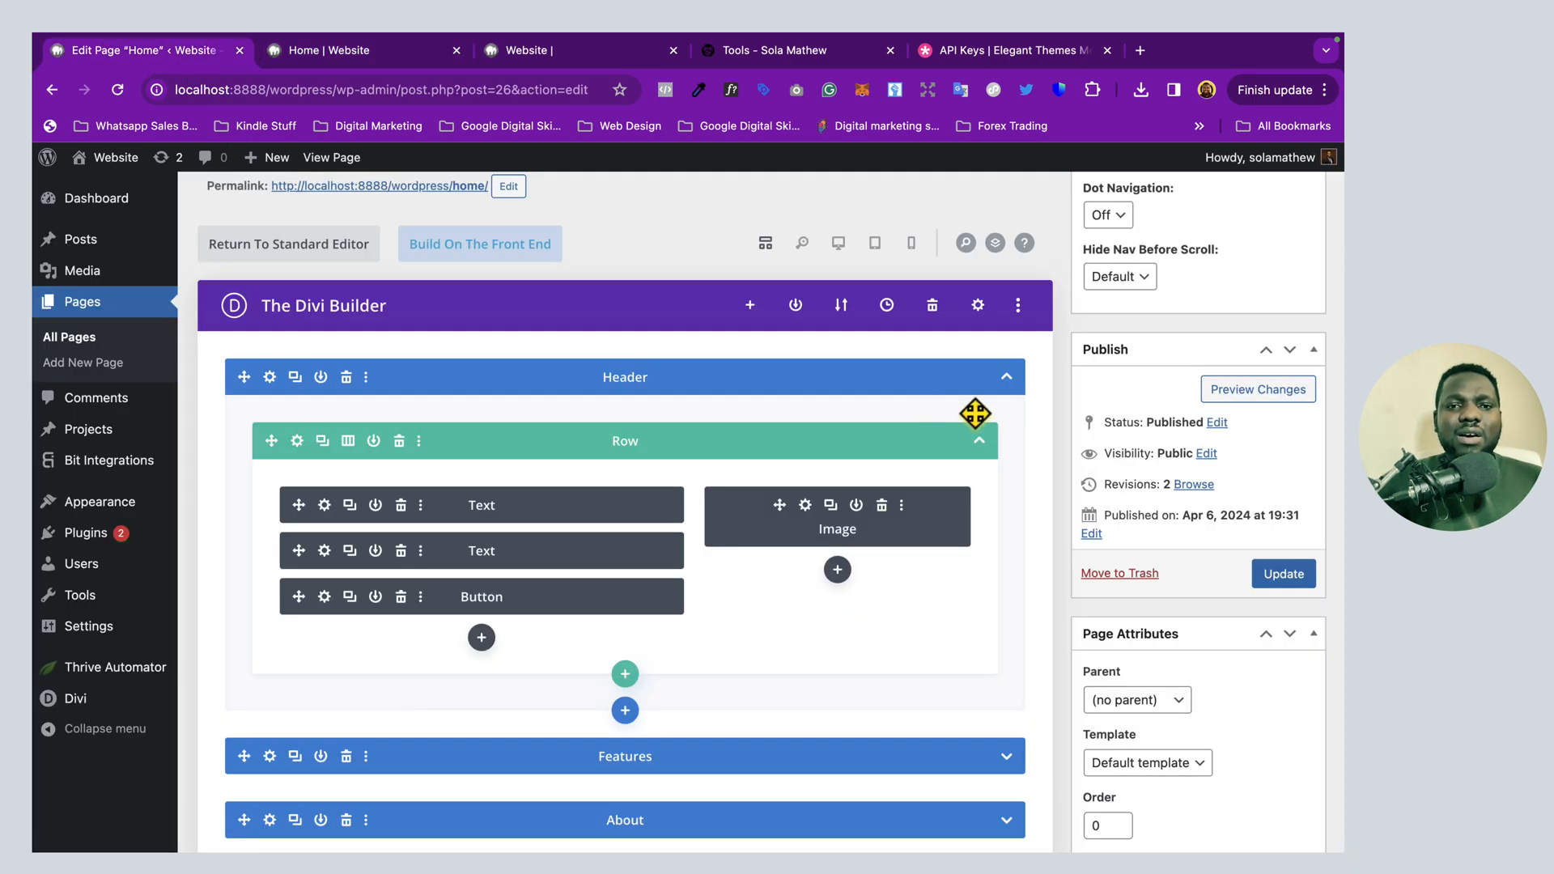
Enable the Visual Builder on the published Home page and look over the editable hero section
click(356, 49)
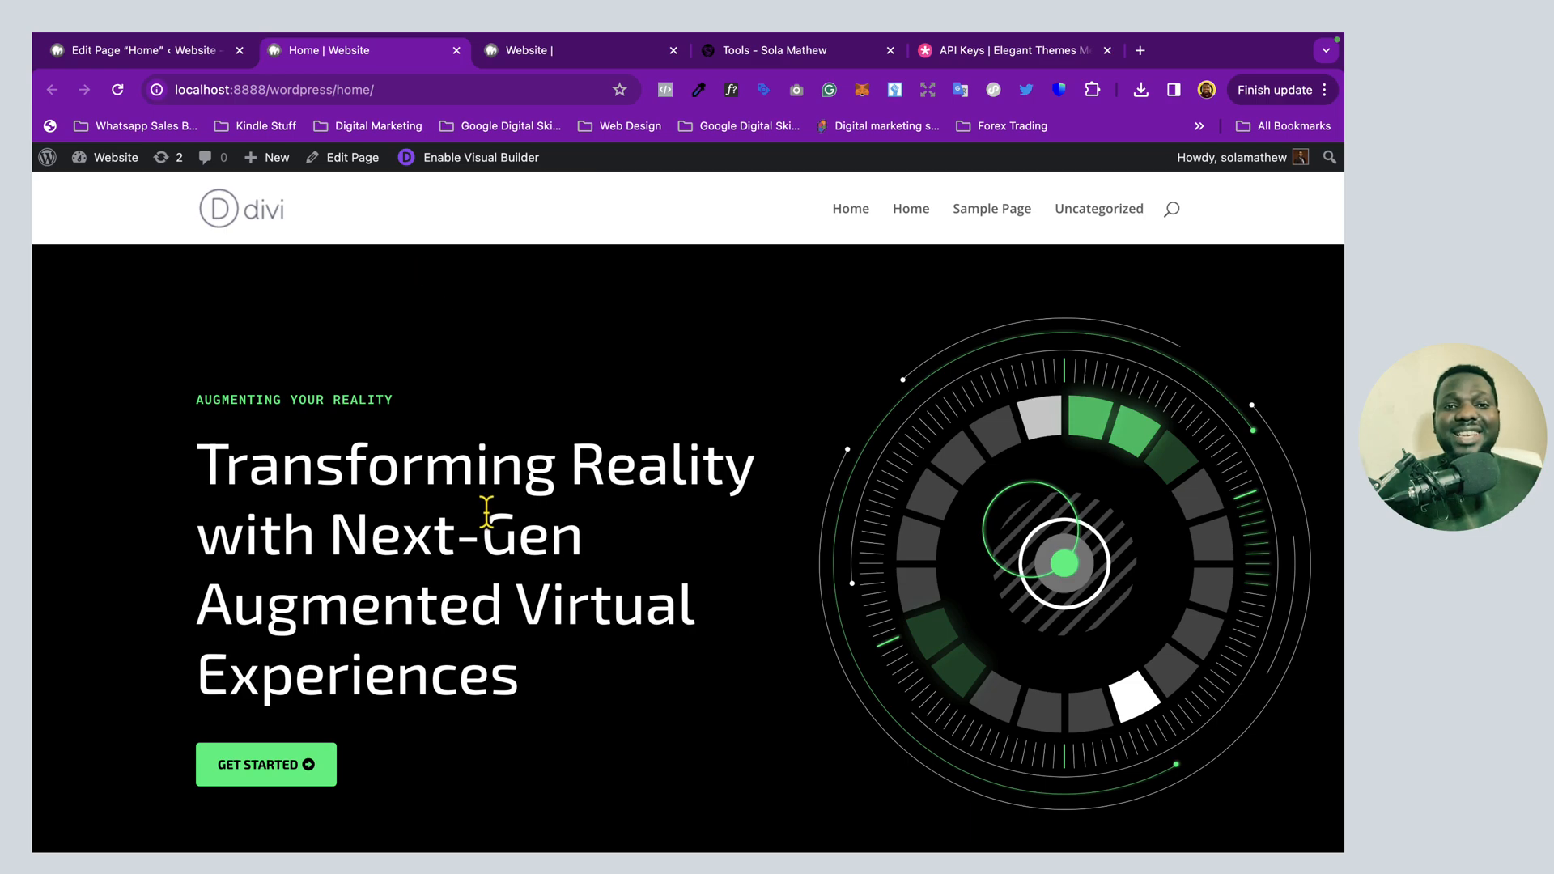
scroll(485, 510, down, 2)
scroll(487, 522, down, 2)
scroll(599, 486, up, 4)
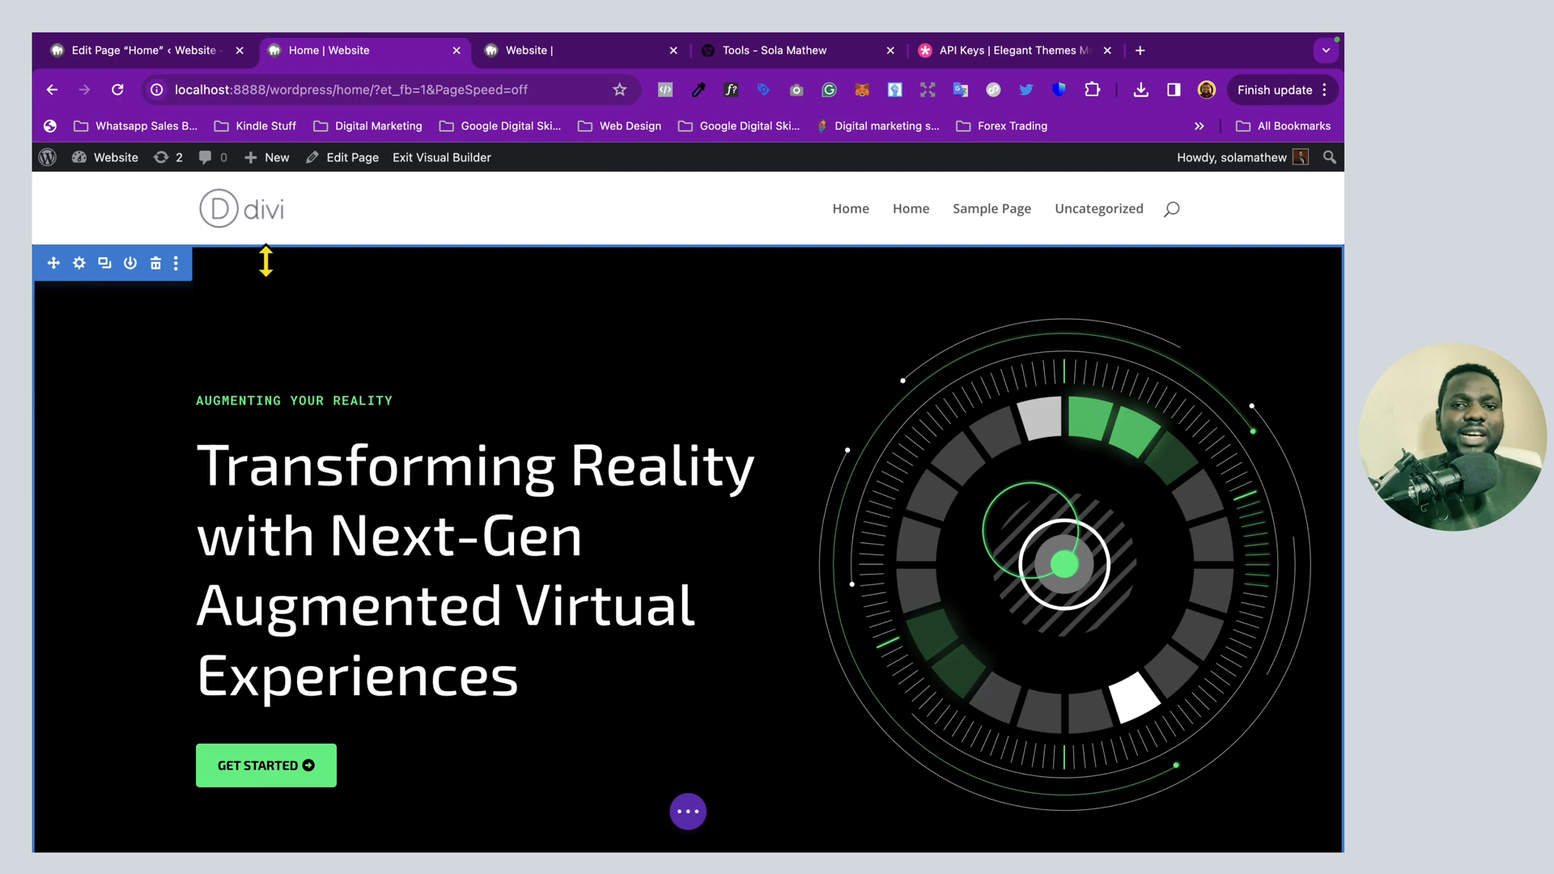
scroll(173, 300, down, 1)
scroll(166, 296, down, 1)
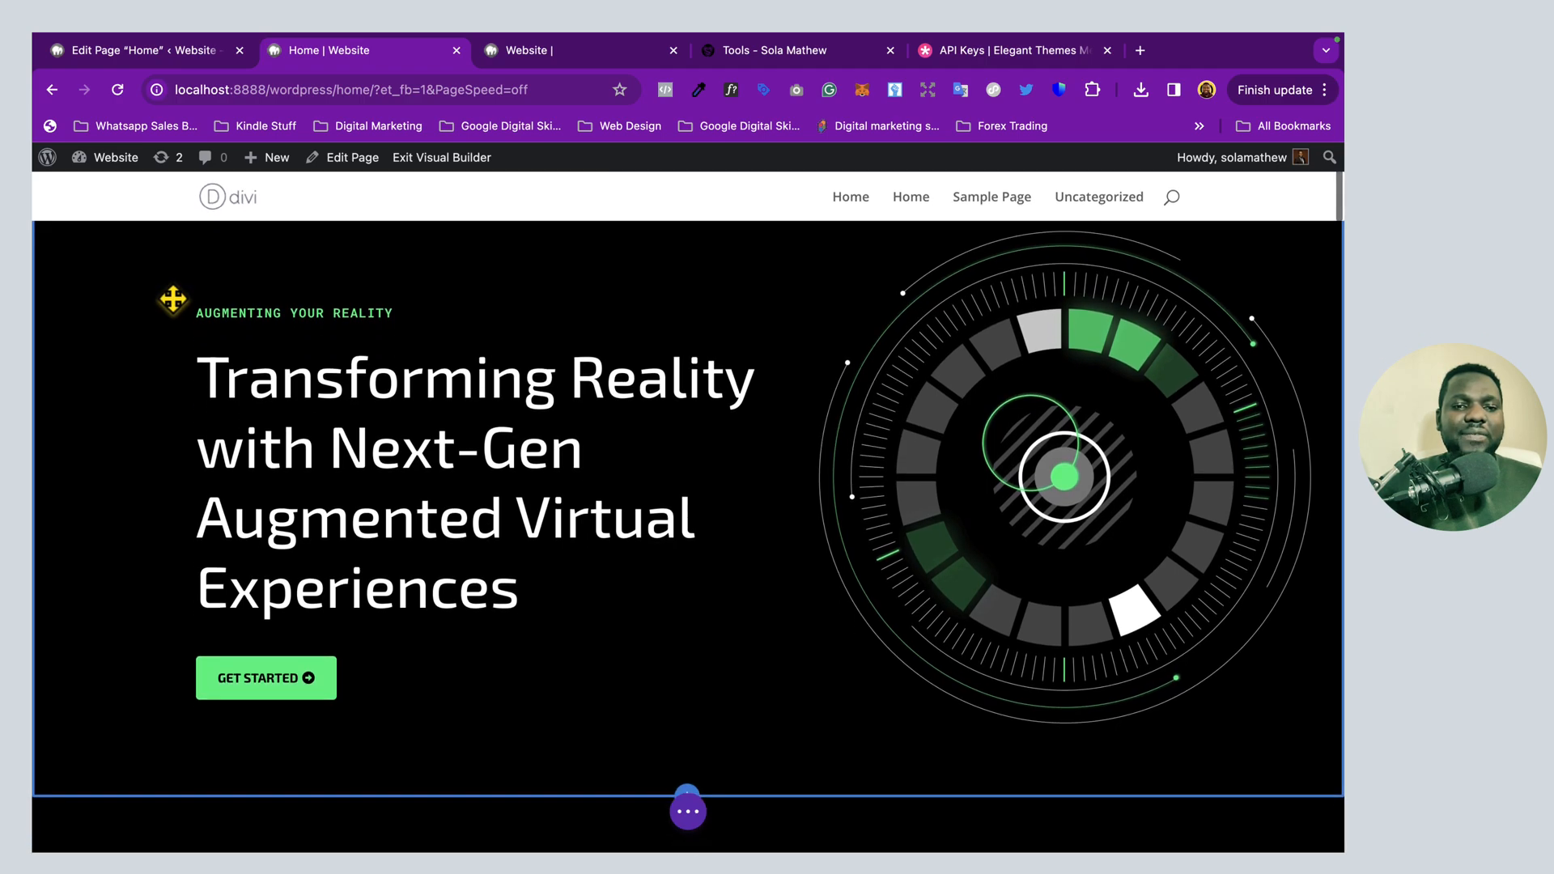
scroll(169, 297, up, 2)
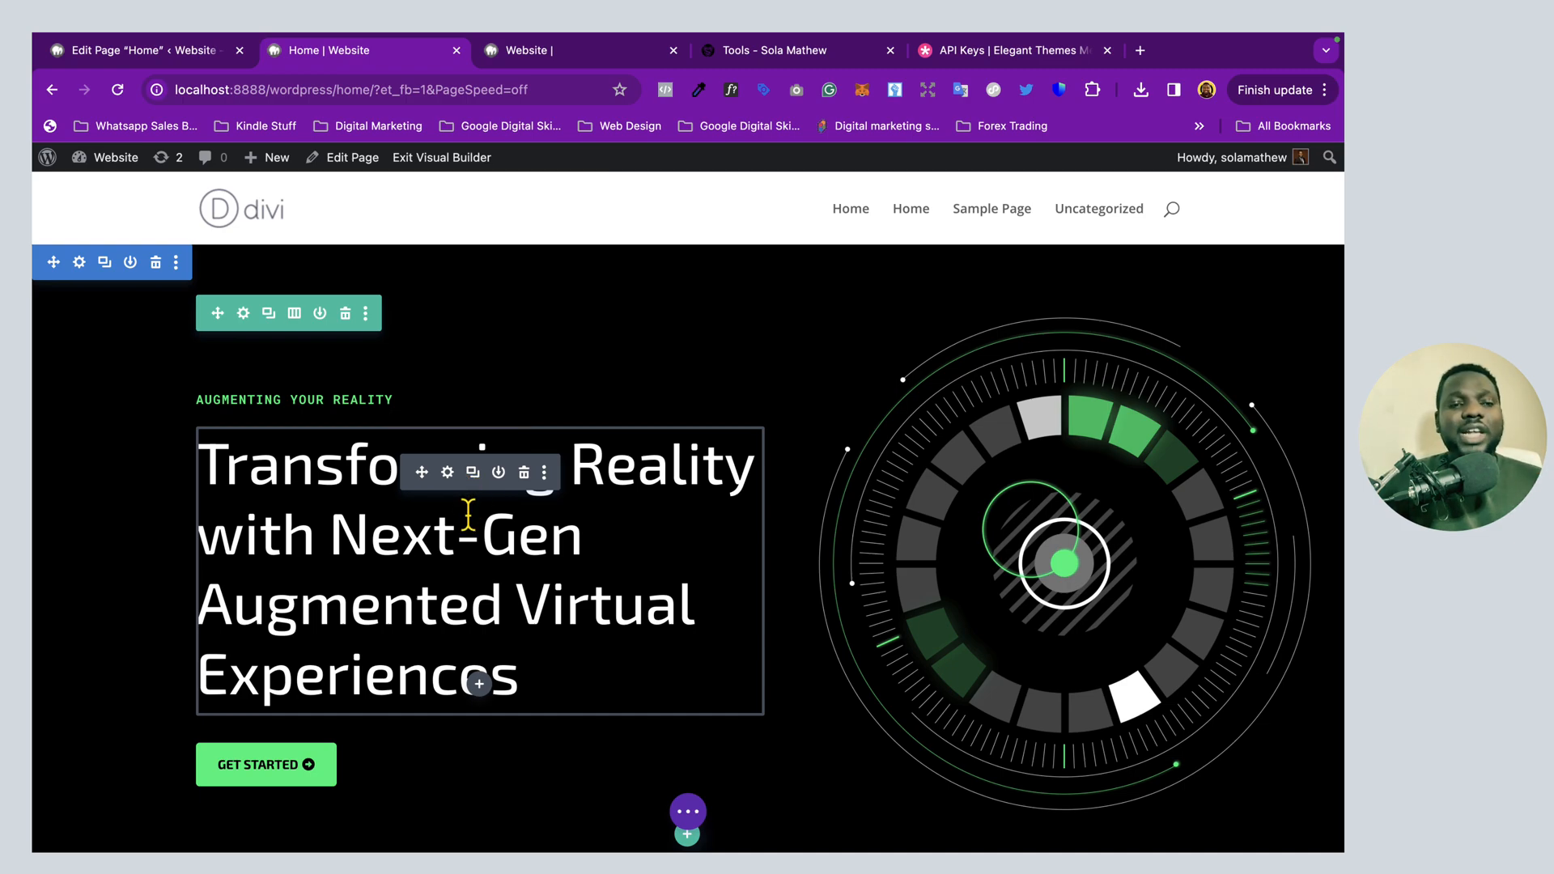
click(271, 399)
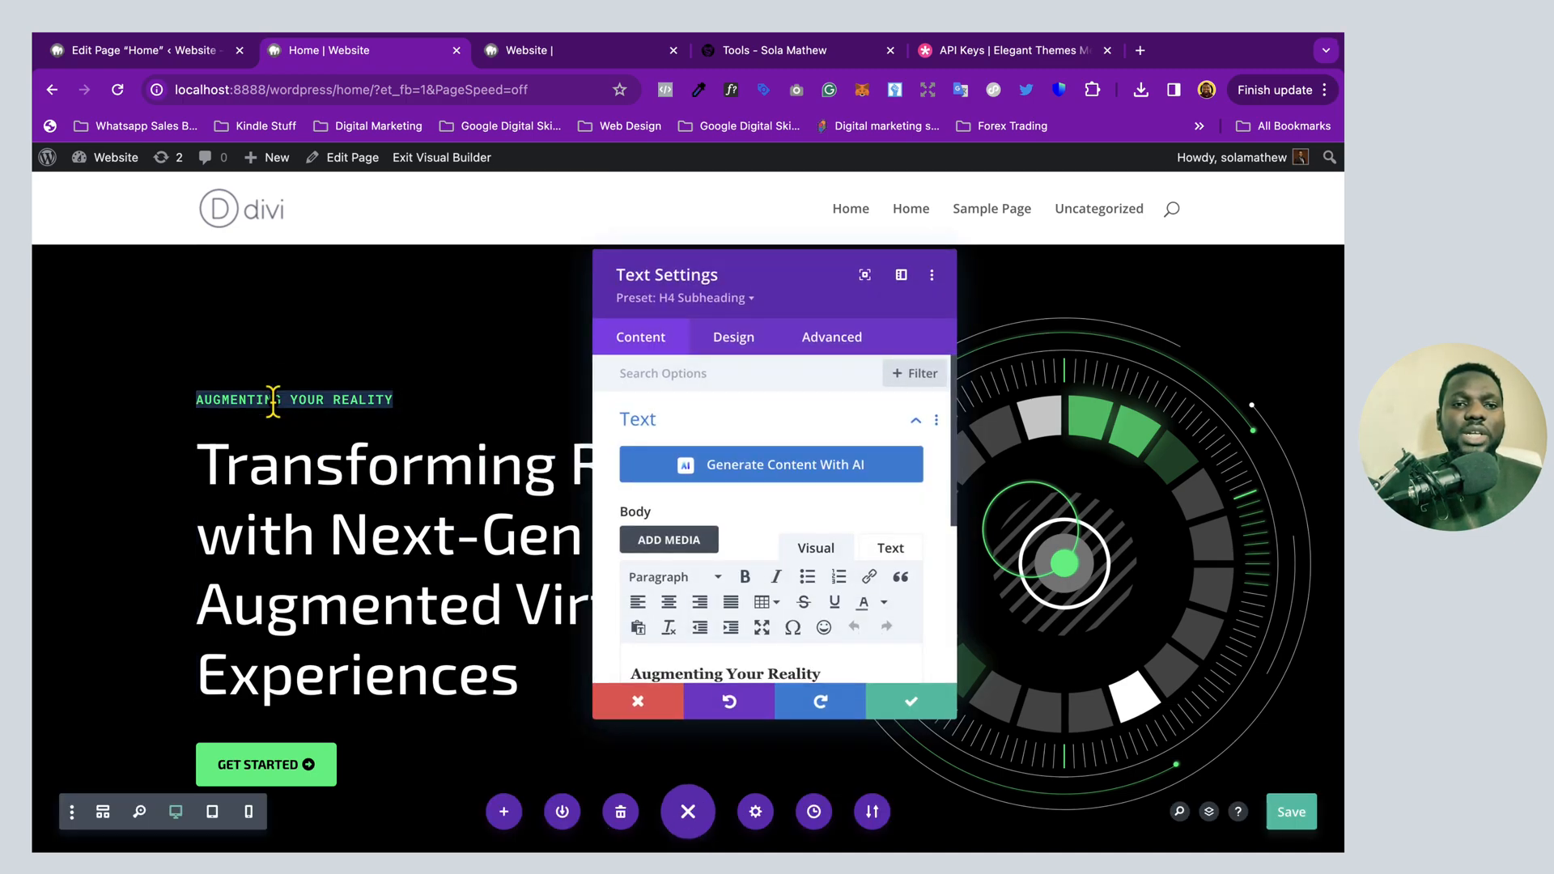
click(295, 400)
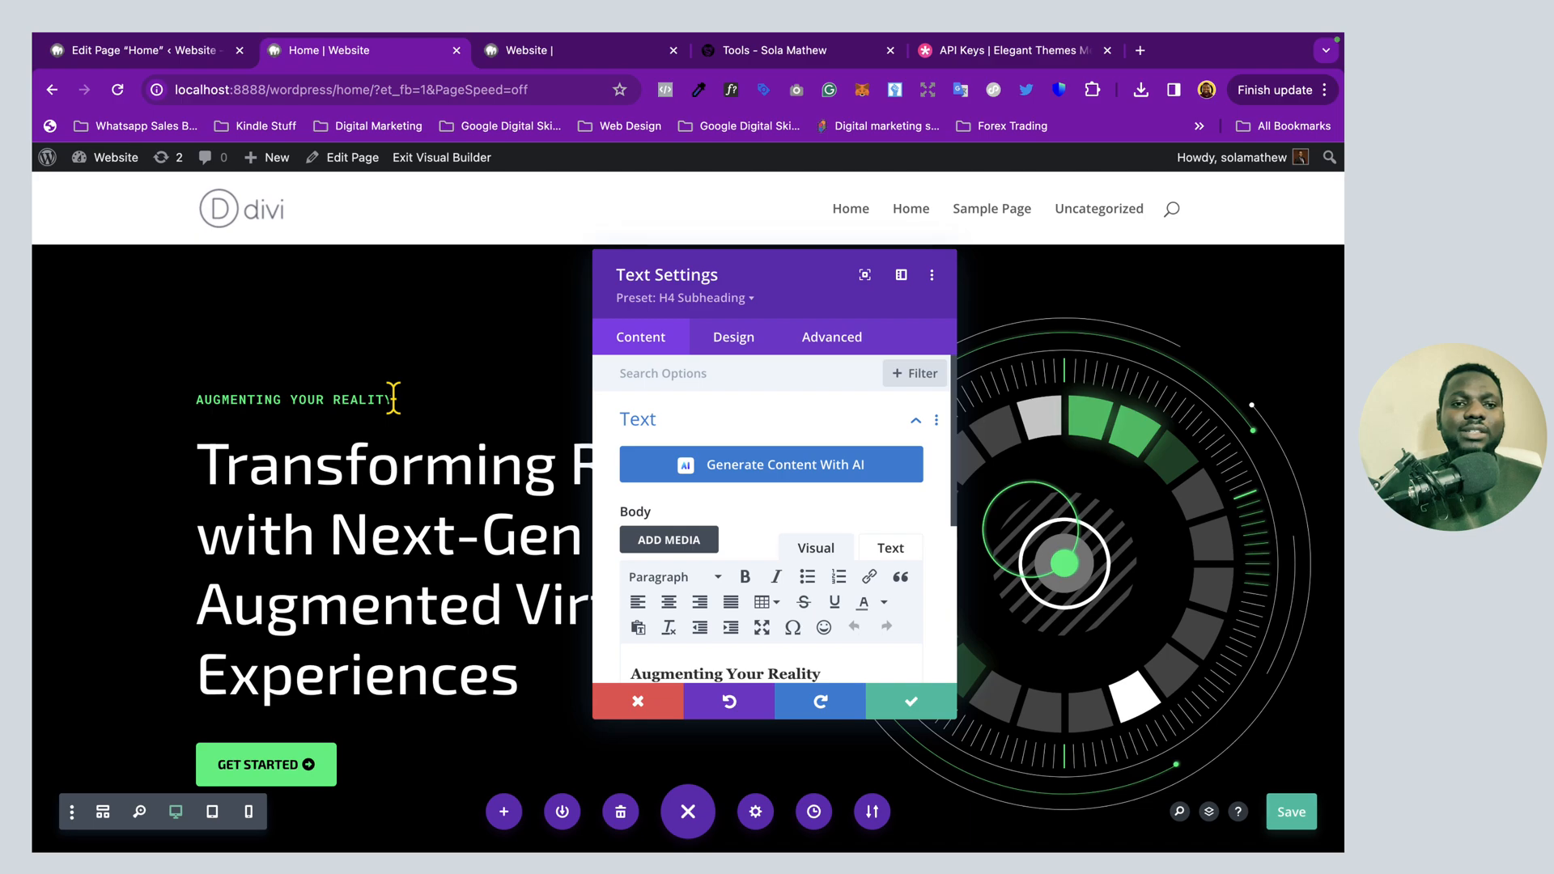
drag(403, 399, 197, 400)
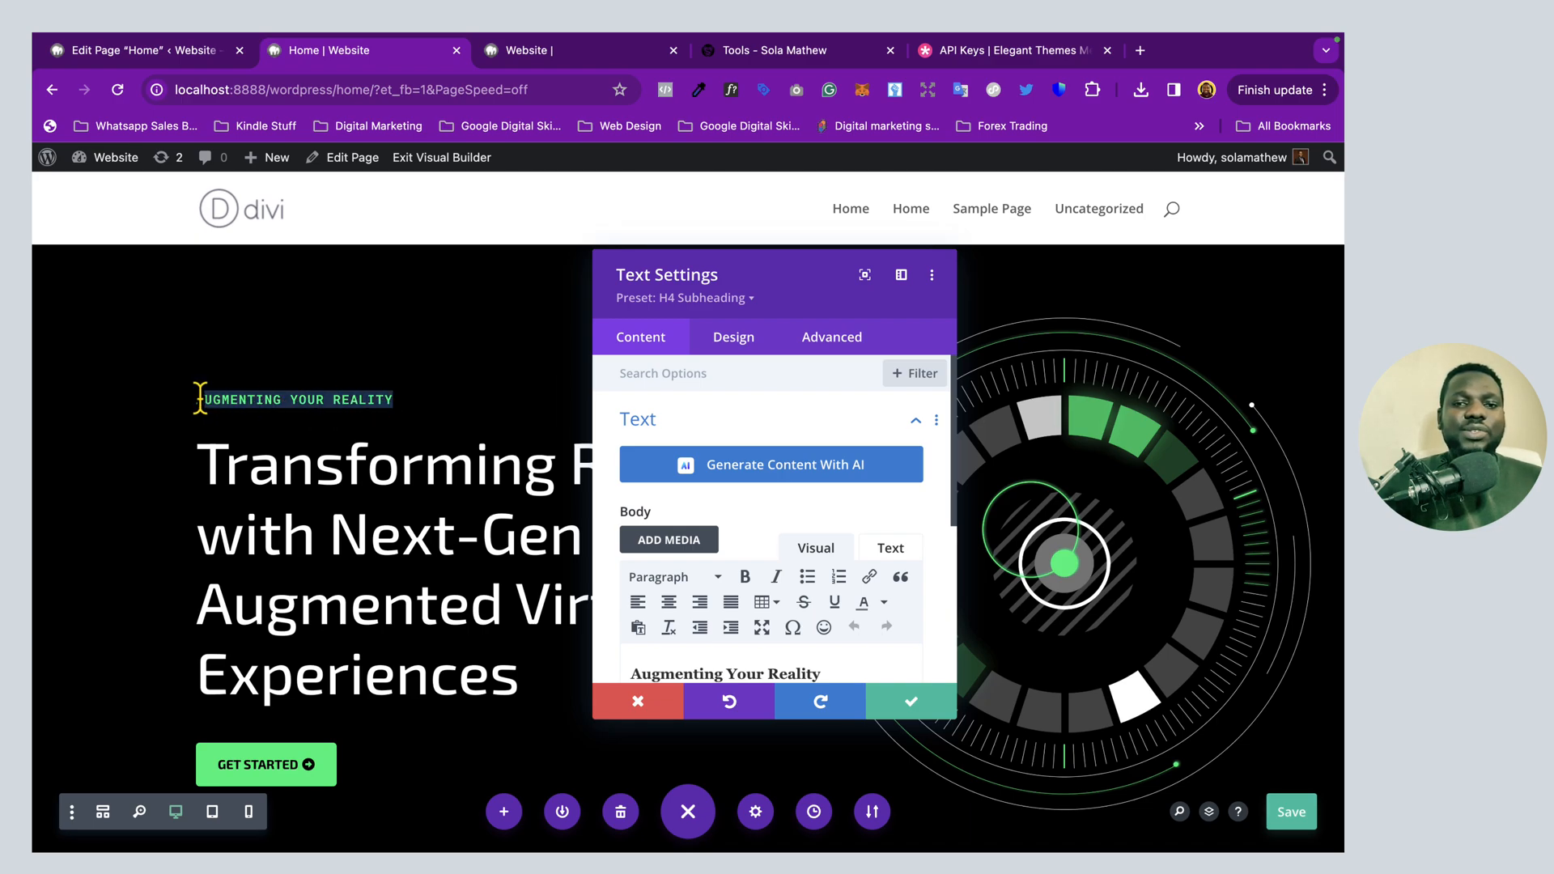
click(638, 703)
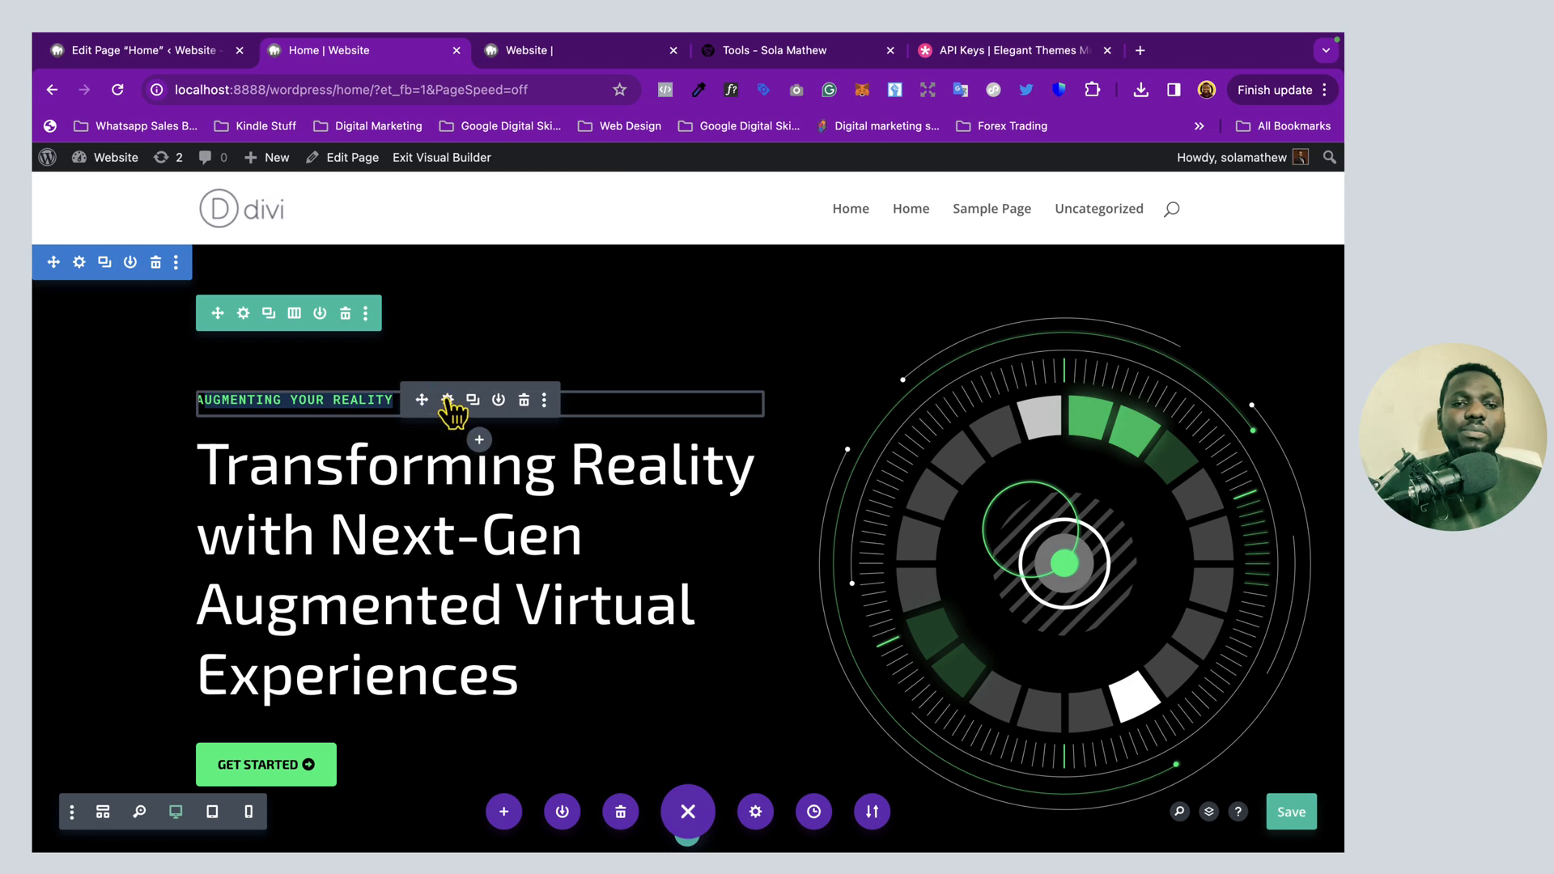
Replace the hero subheading's text with "Want to Learn To Build Website?" in its text settings and apply the change
click(447, 399)
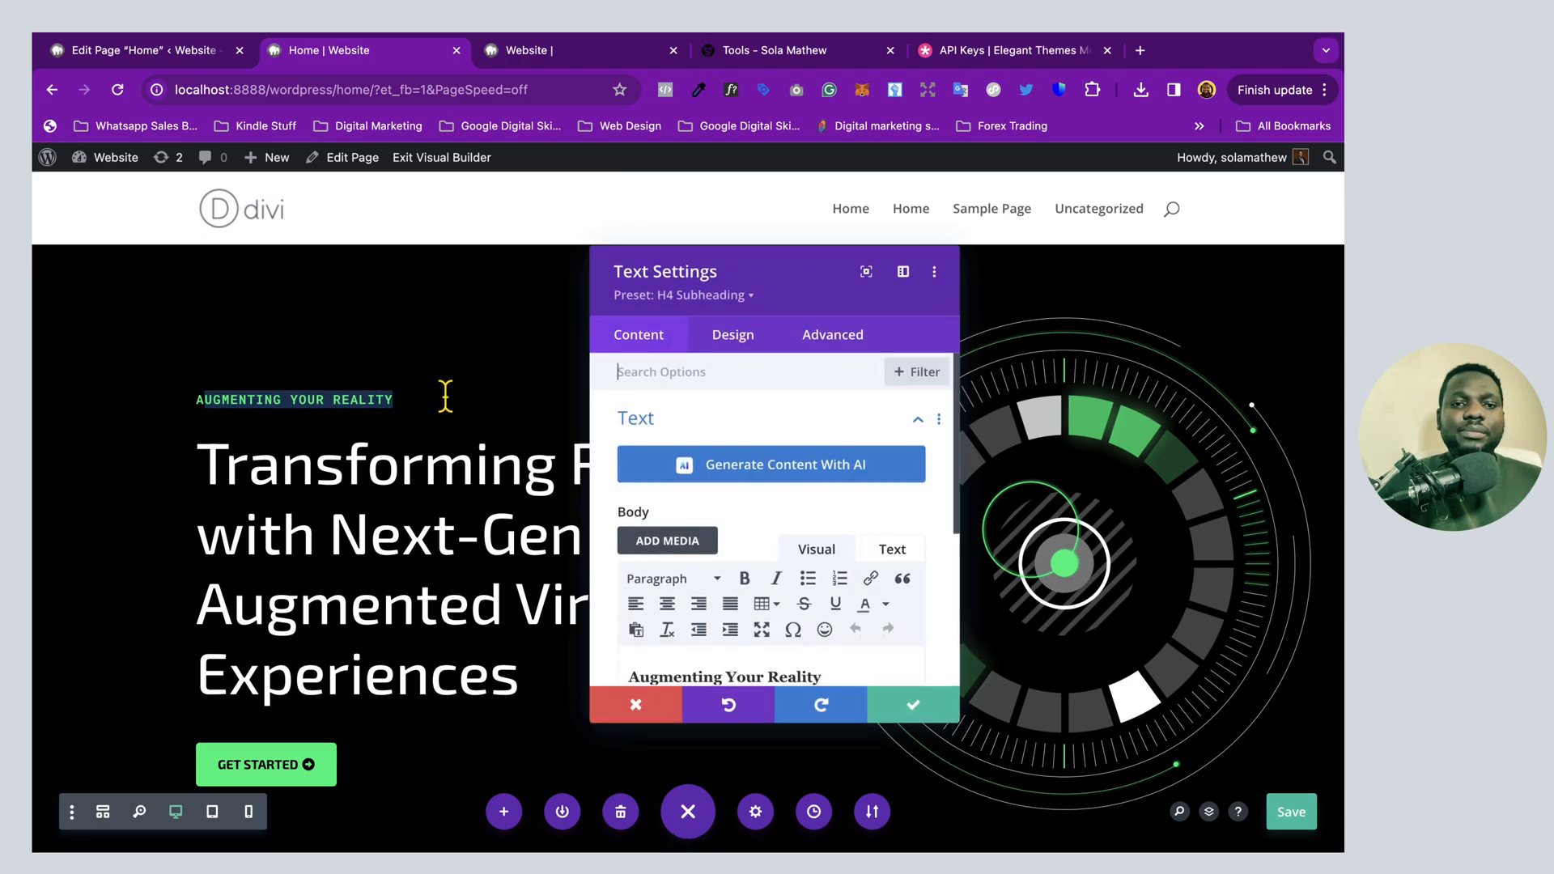
scroll(765, 546, down, 3)
drag(821, 515, 633, 504)
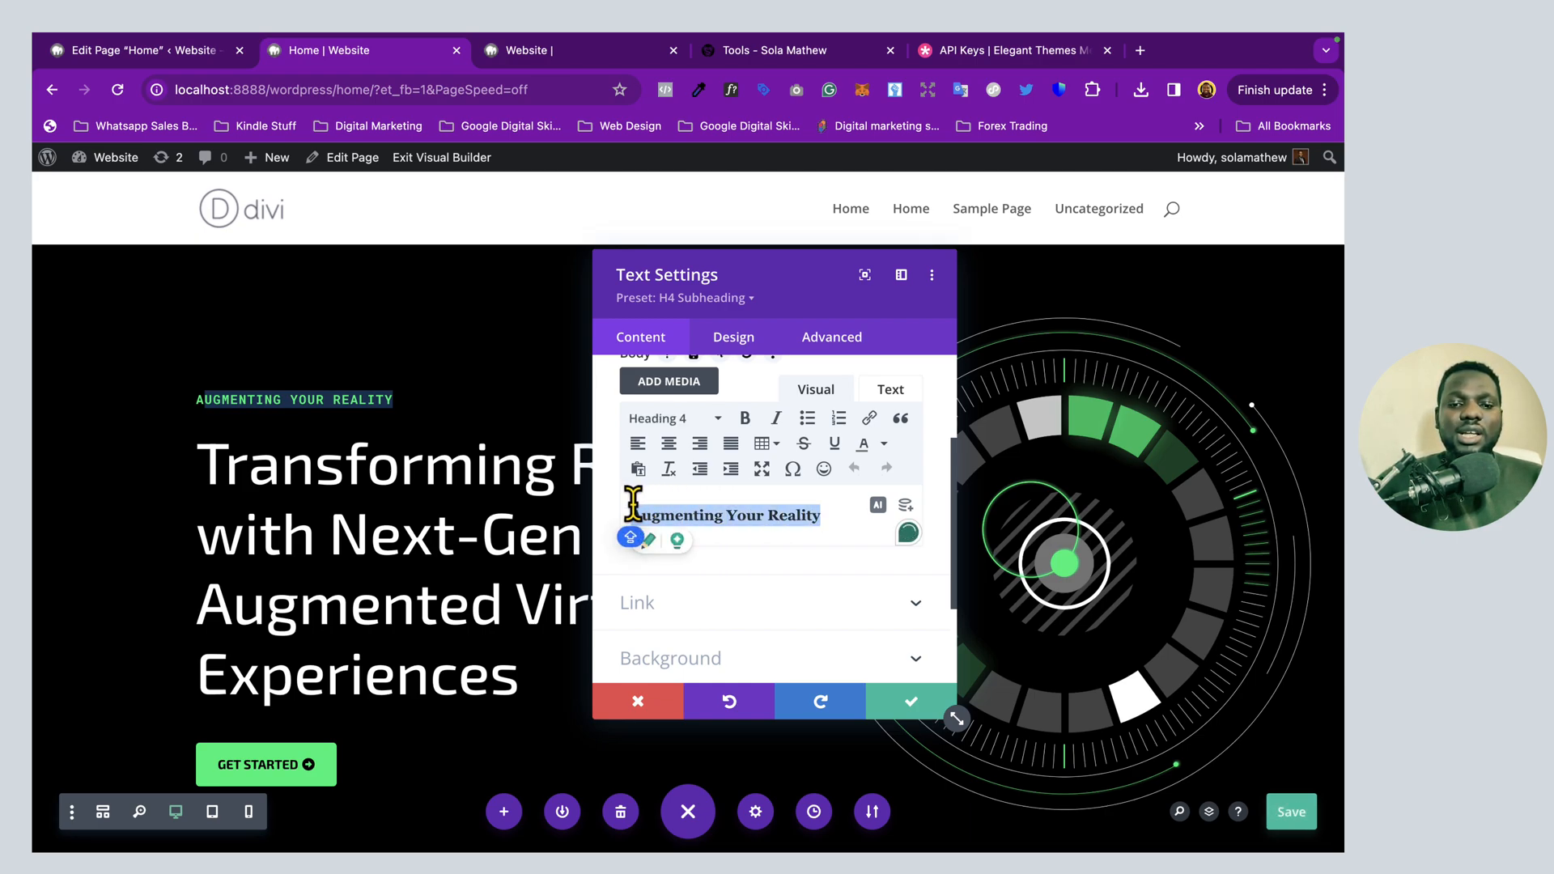
text(Want to Learn To Build Website)
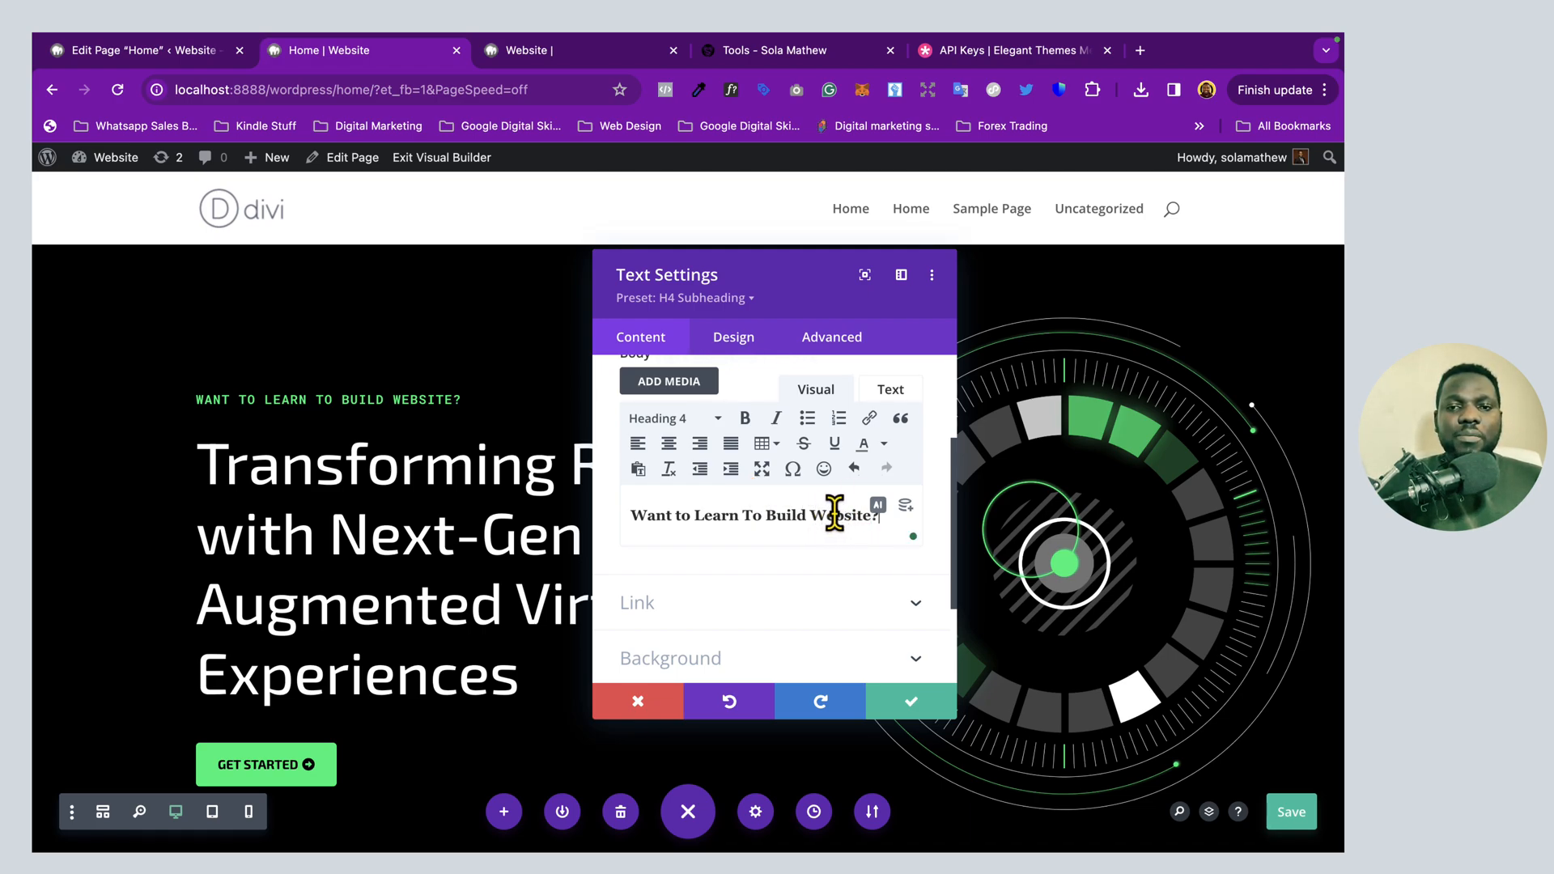
click(904, 706)
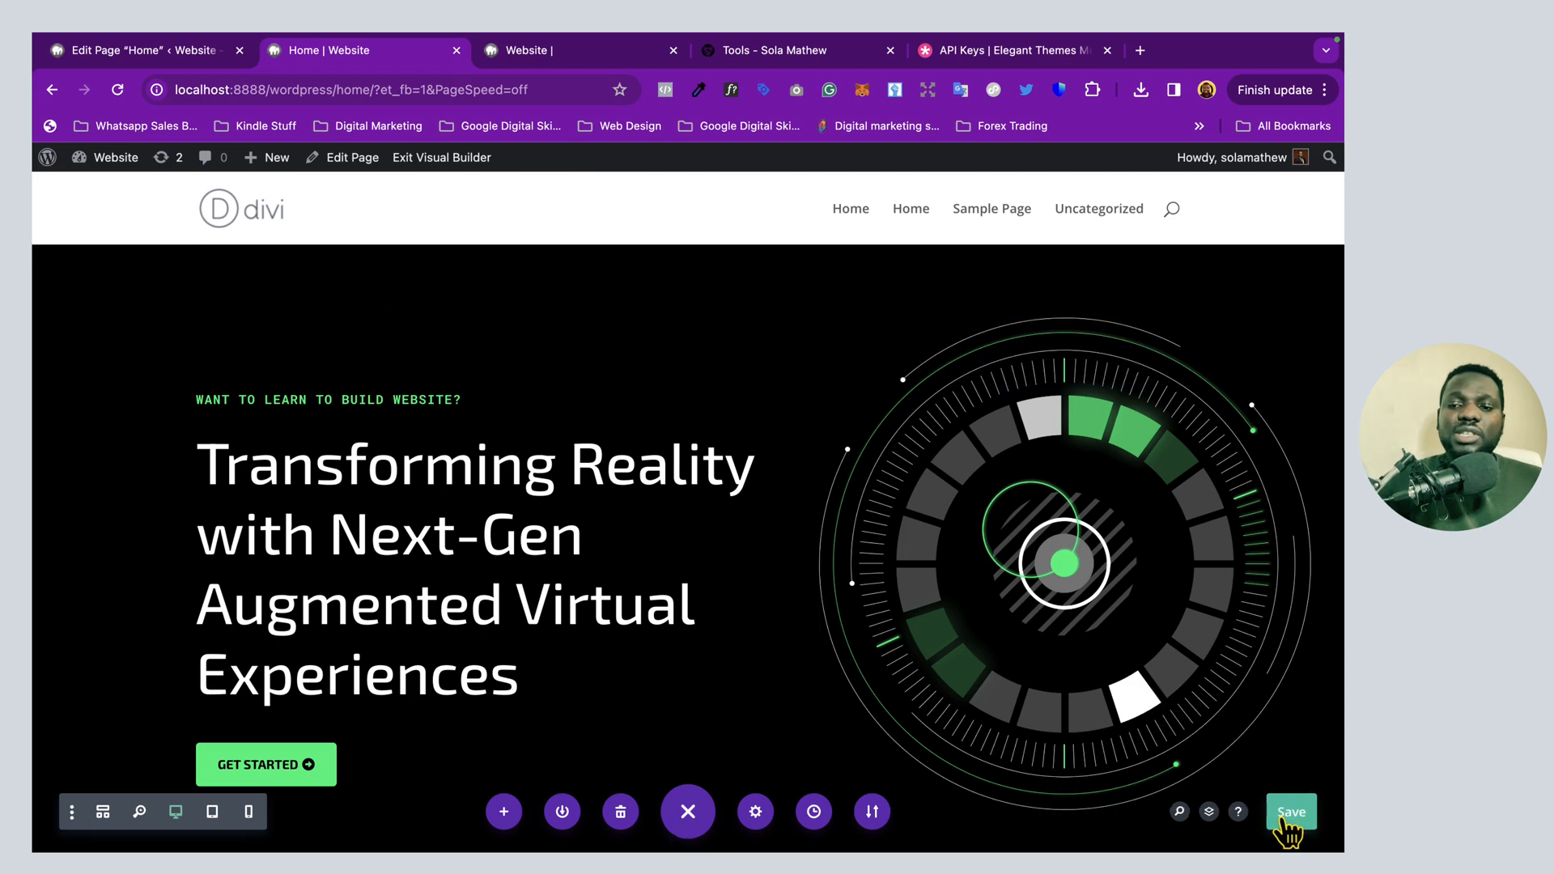
Replace the main hero heading inline with "Give Me 24 Hours and You'll Become a Pro Website Designer"
scroll(676, 548, down, 1)
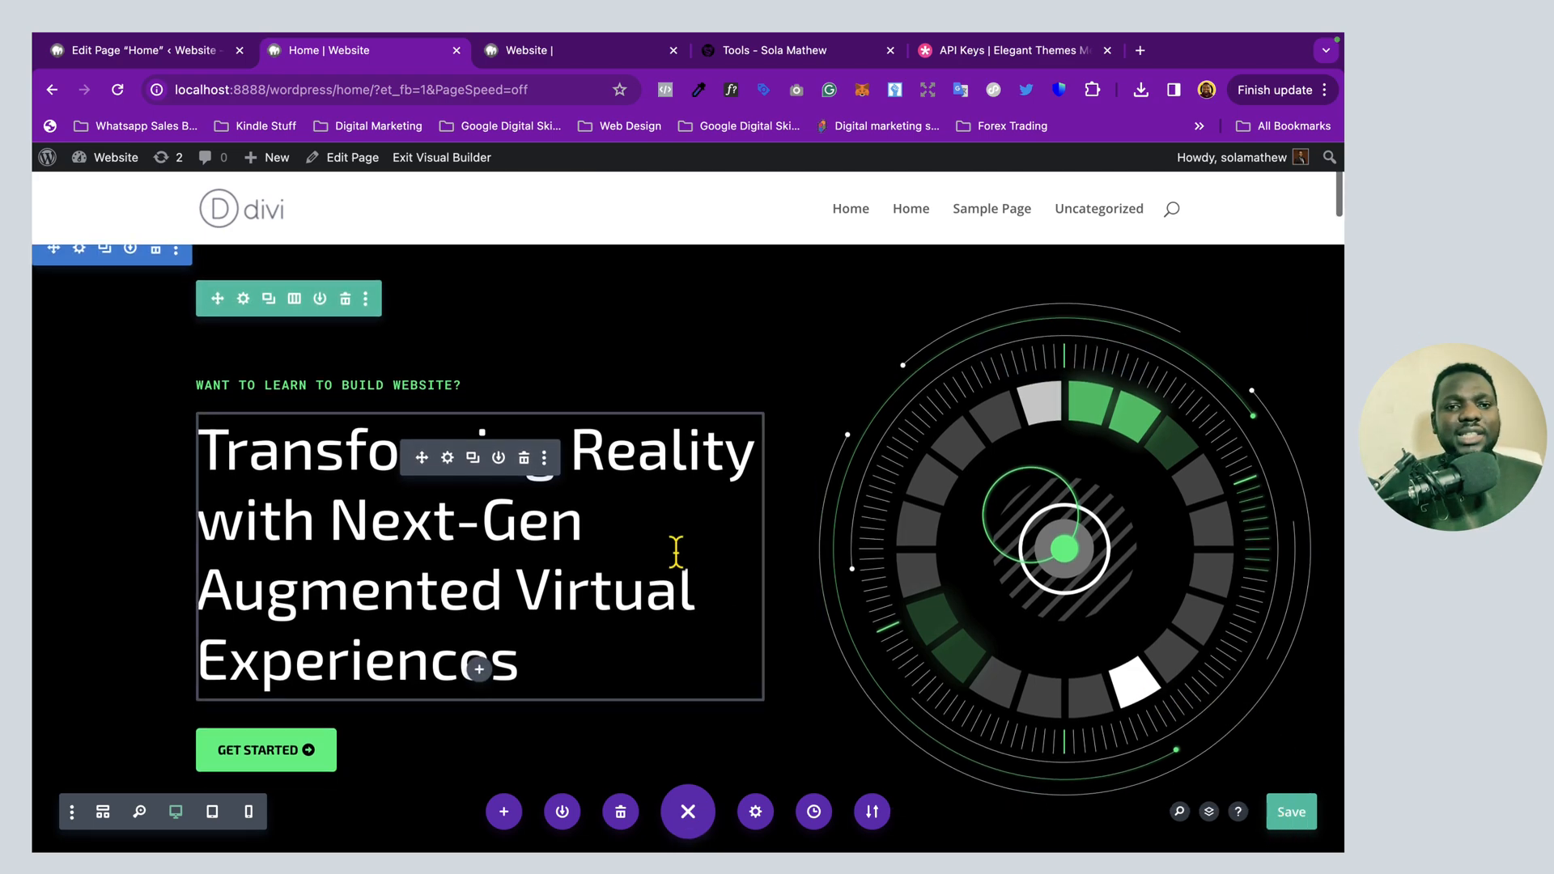
click(330, 483)
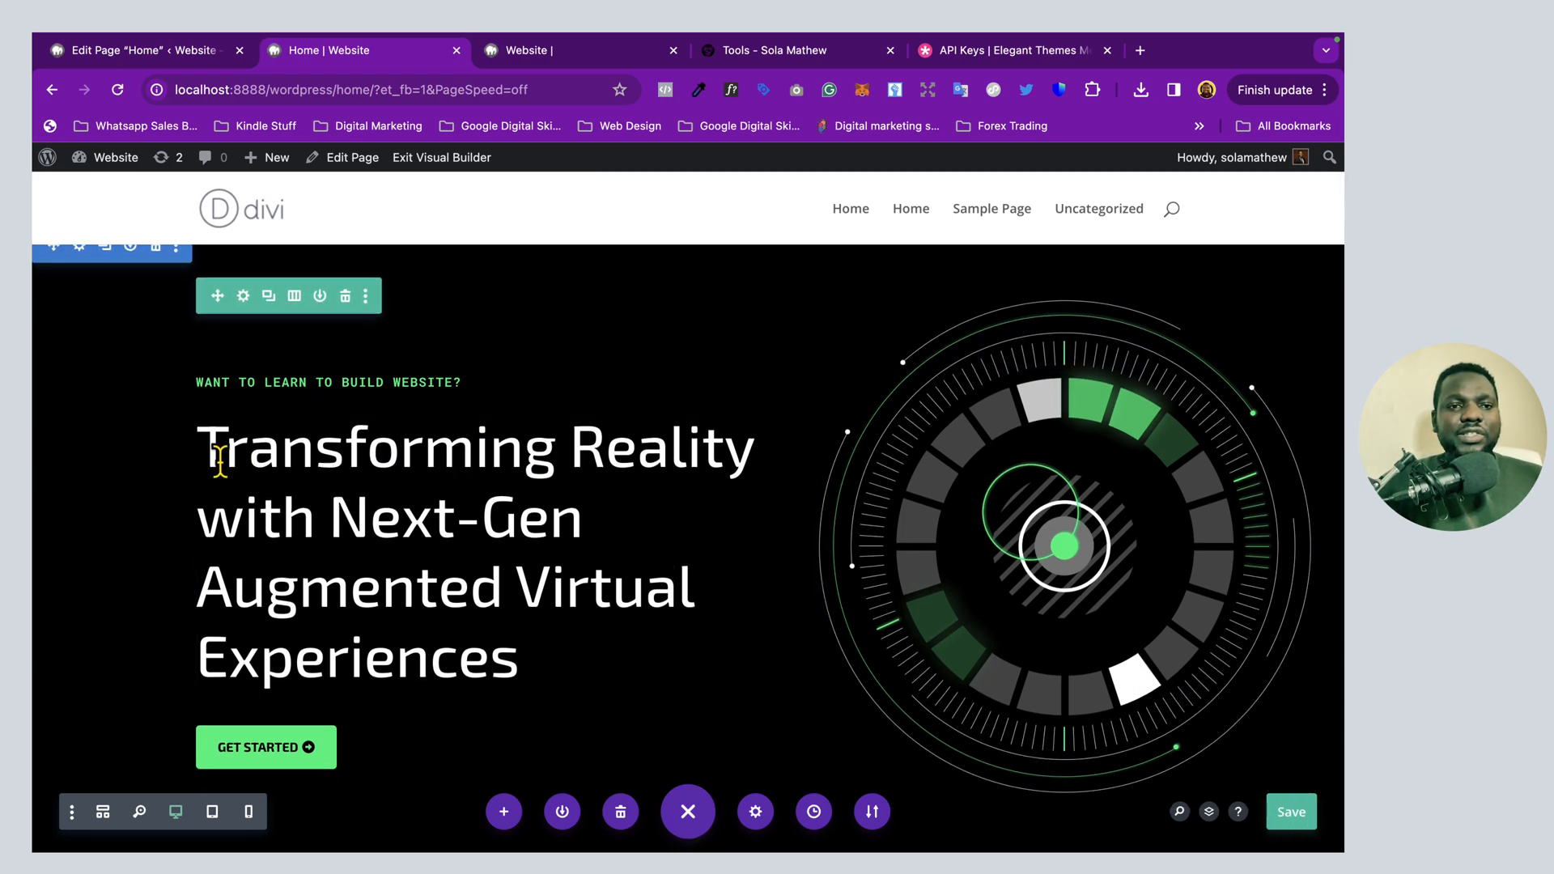
key(ctrl+a)
text(Give Me 24 Hours and You'll Become a Pro Website Designer)
click(198, 601)
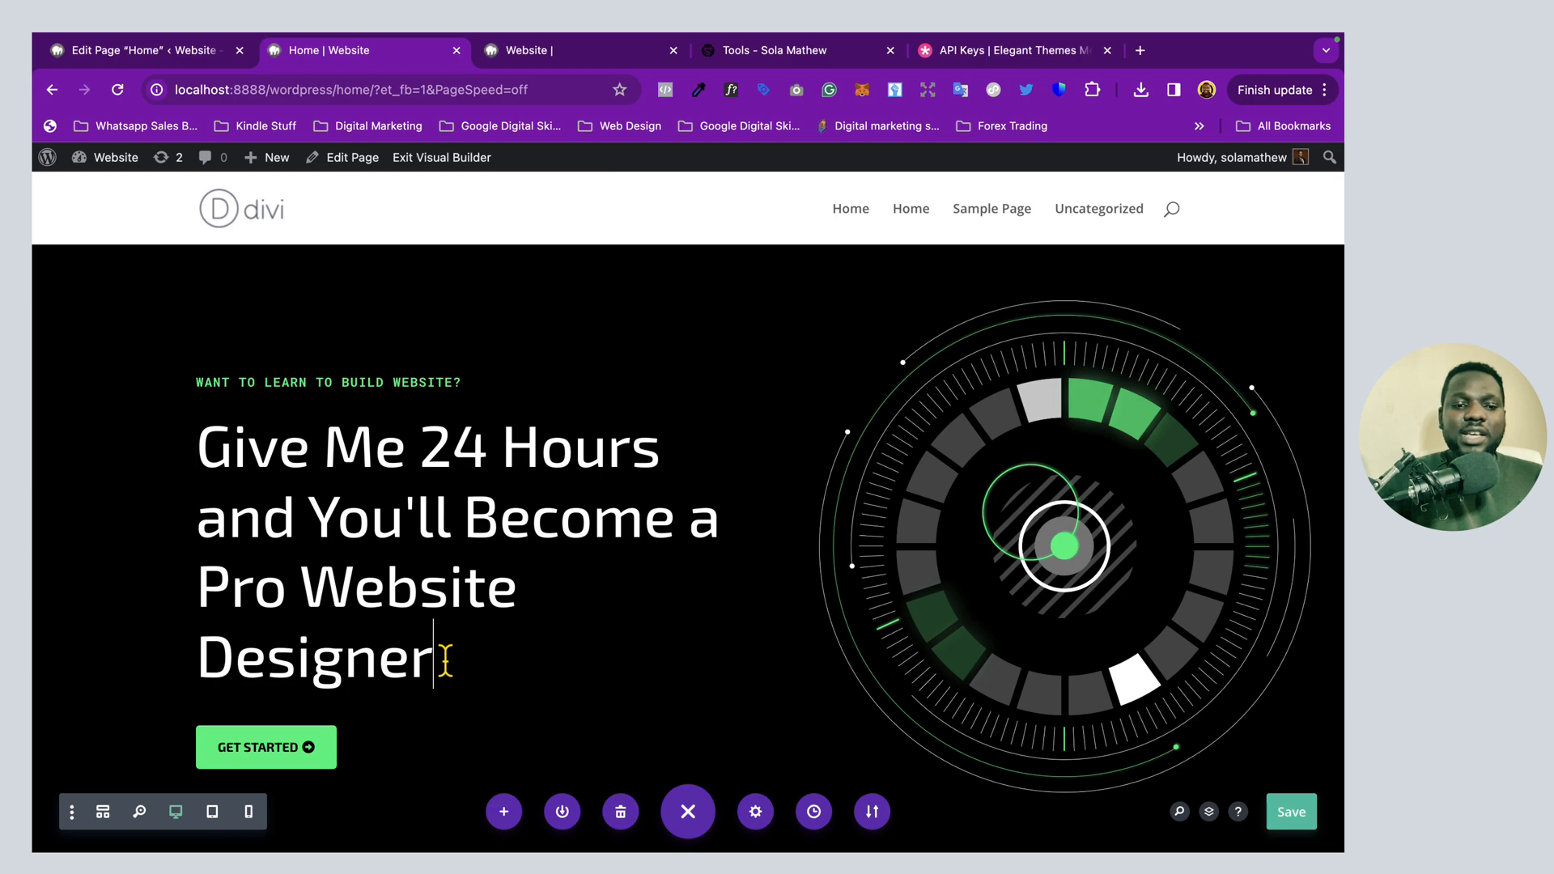
Append "Without Coding" to the end of the main hero heading
text(Wit)
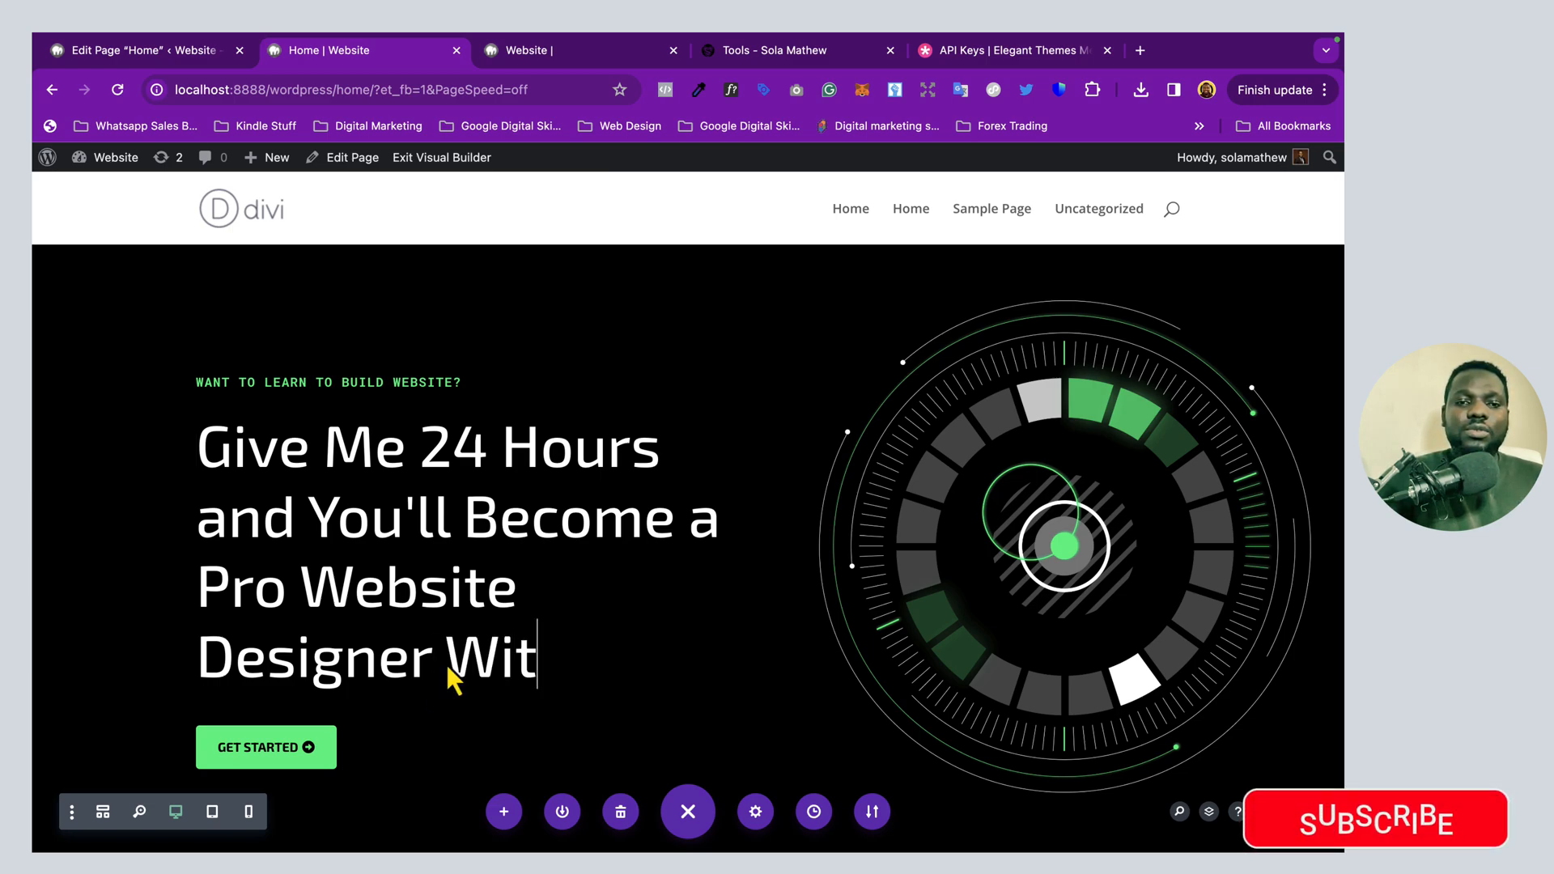
text(hout C)
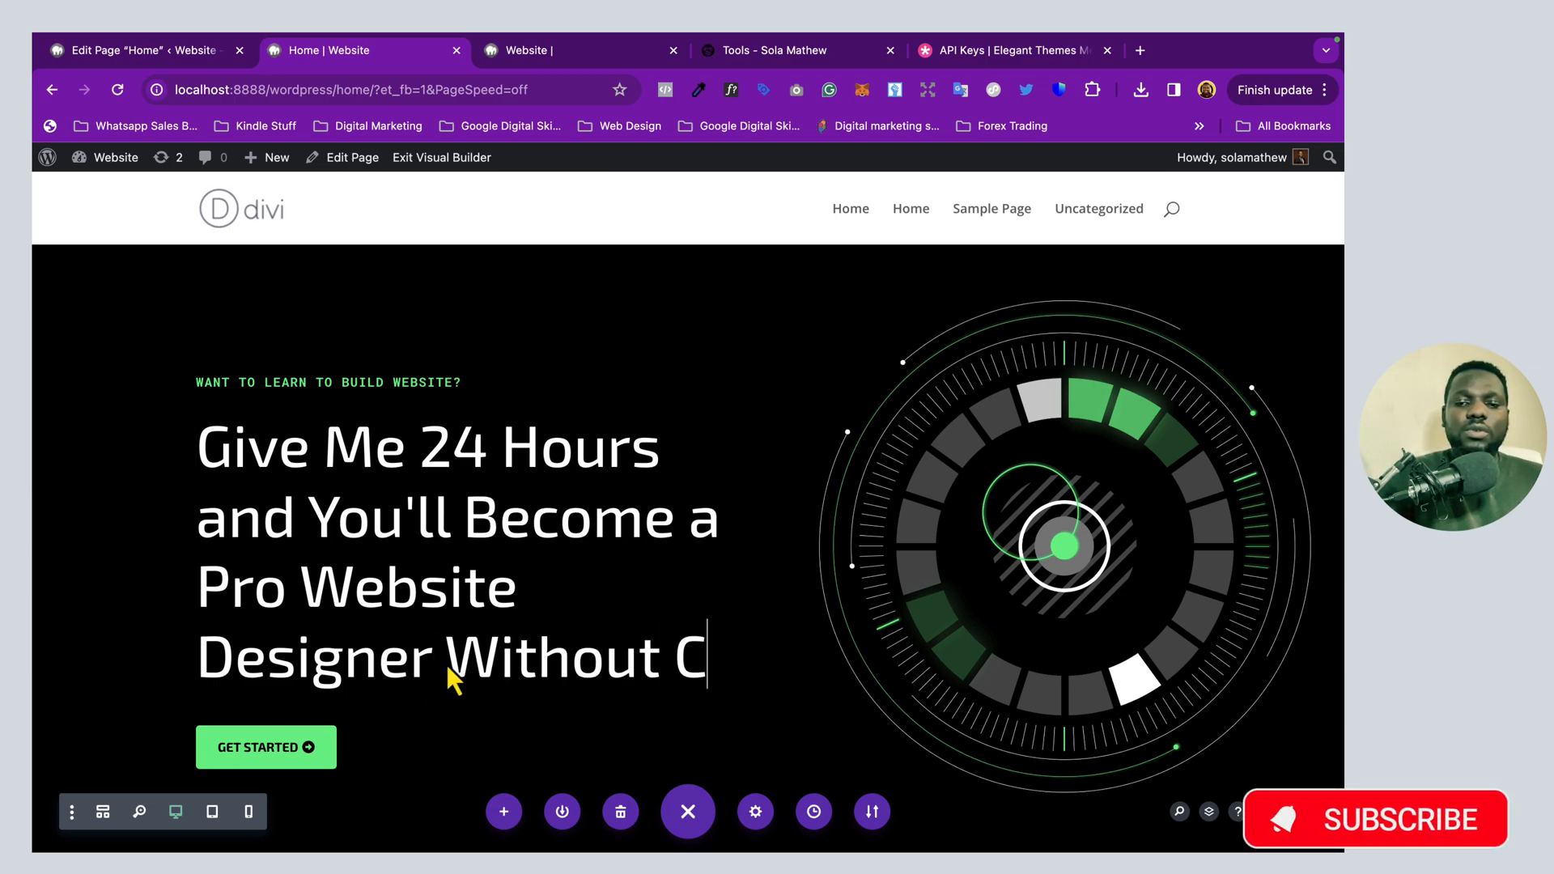
text(odingf)
key(BackSpace)
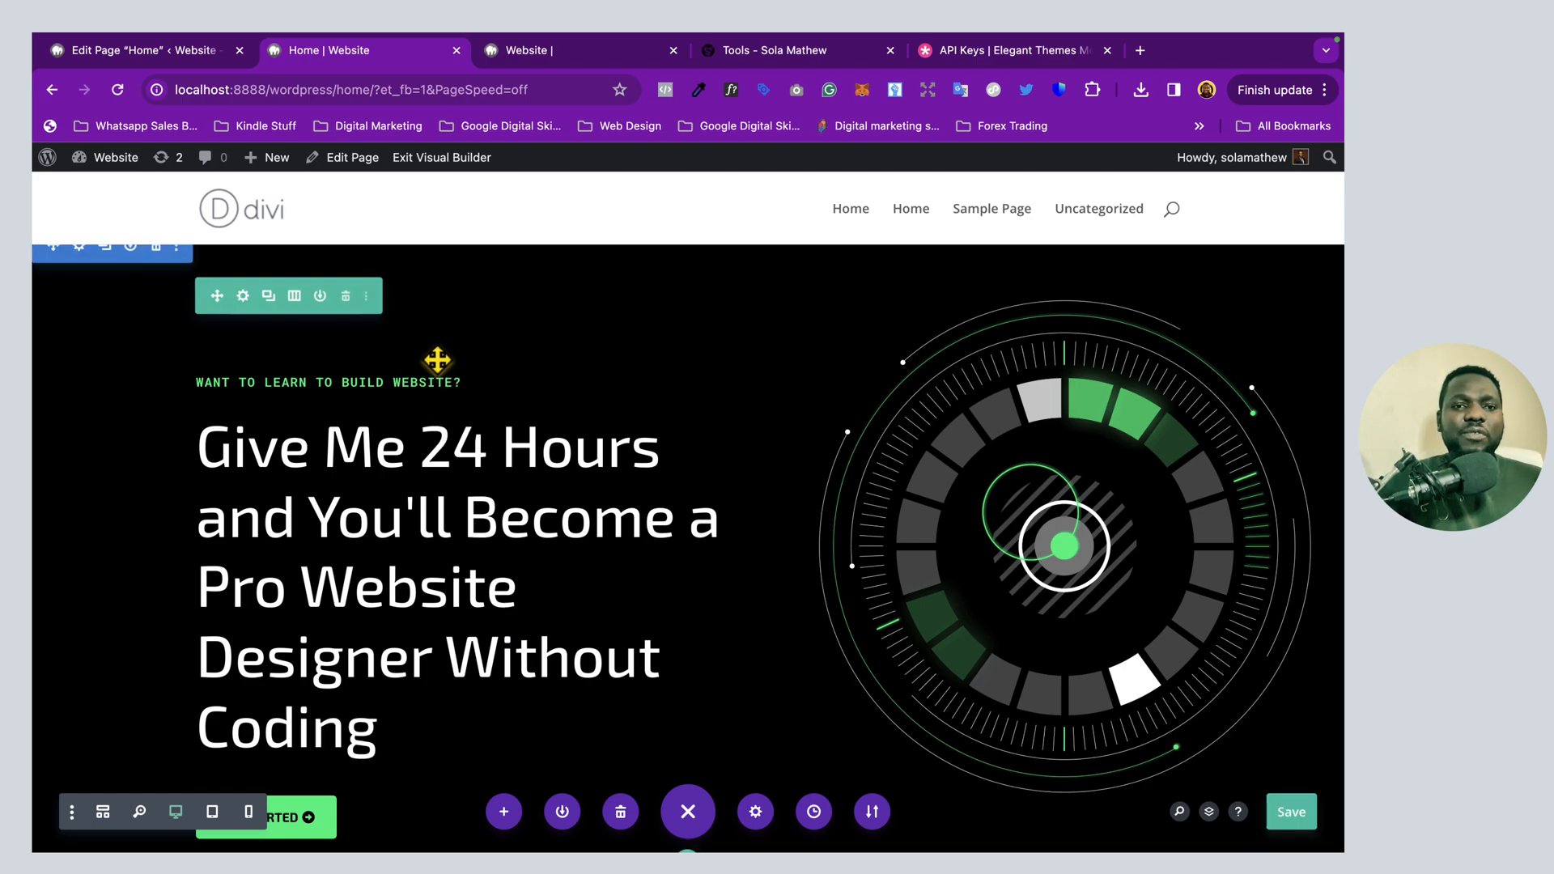
Reduce the empty space above the hero row and above its text column so the content sits higher
scroll(484, 384, up, 3)
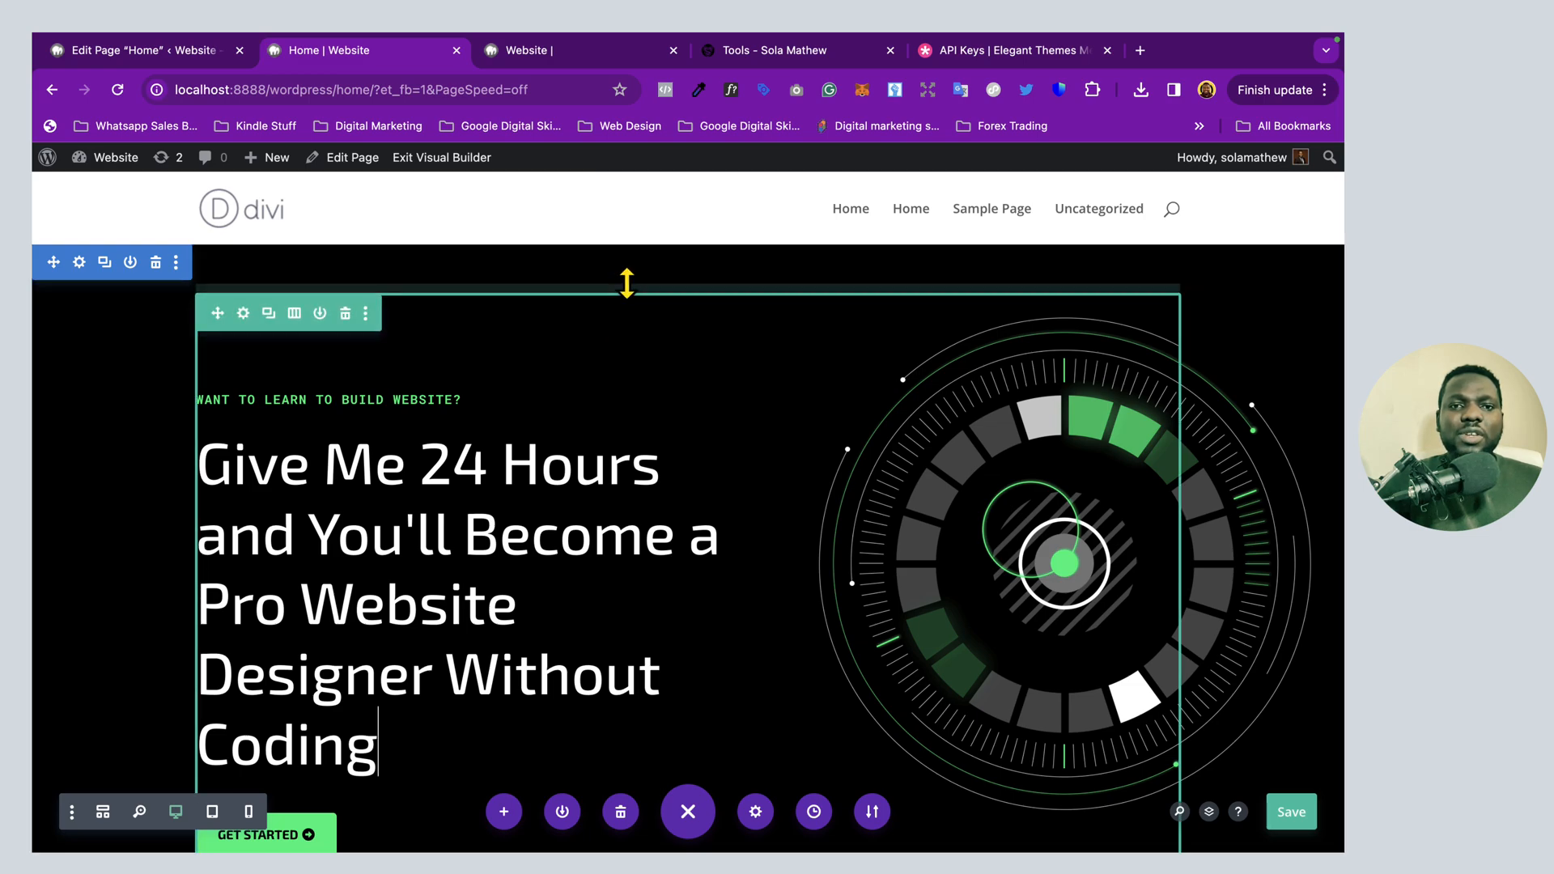
drag(627, 283, 630, 247)
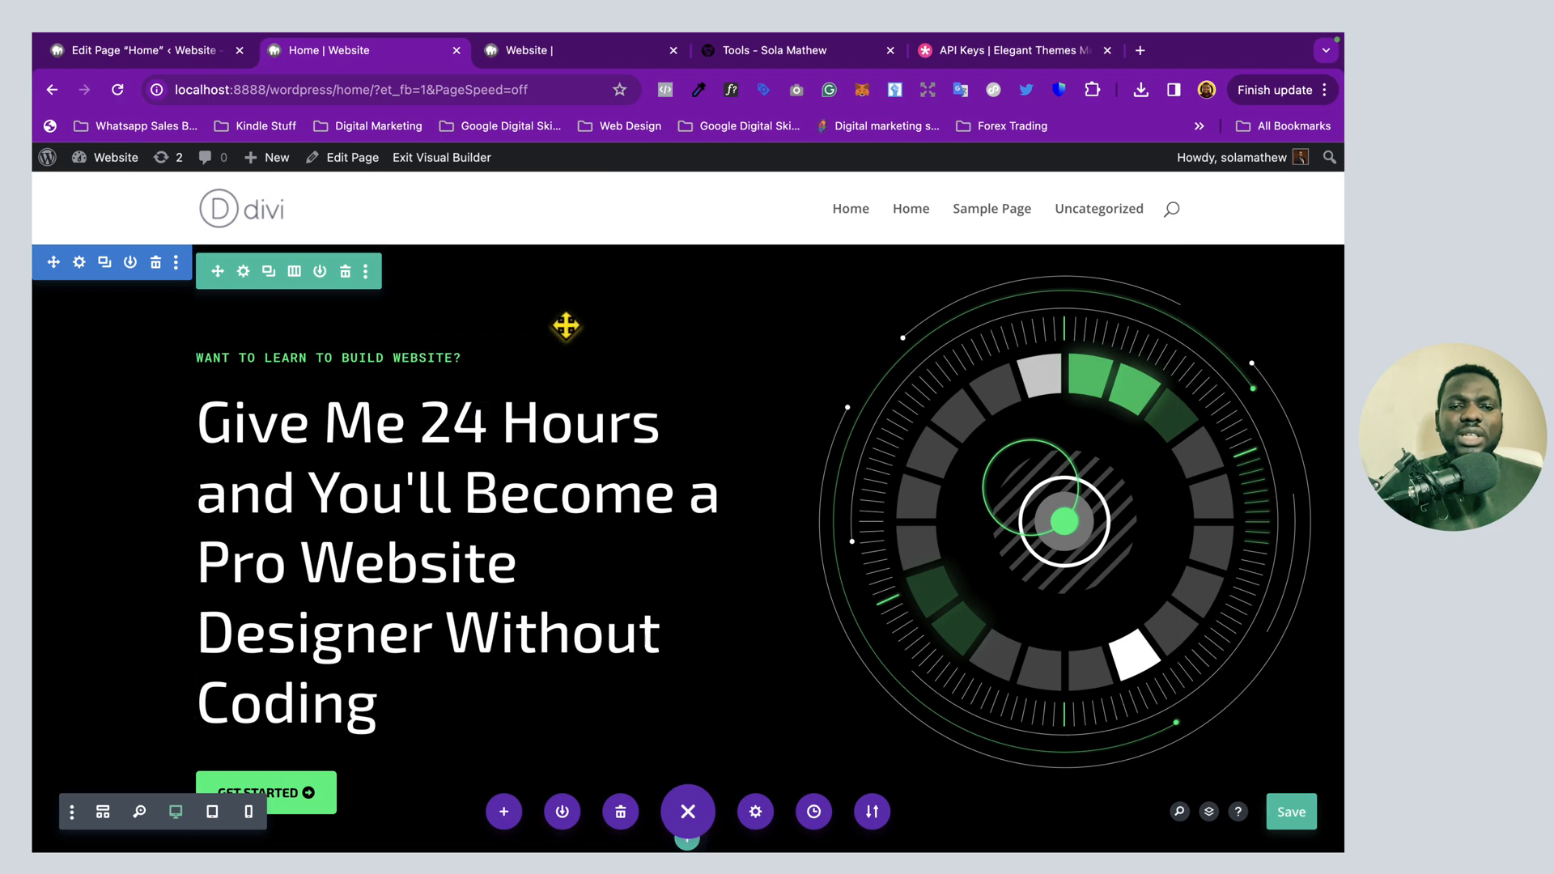
drag(568, 322, 565, 294)
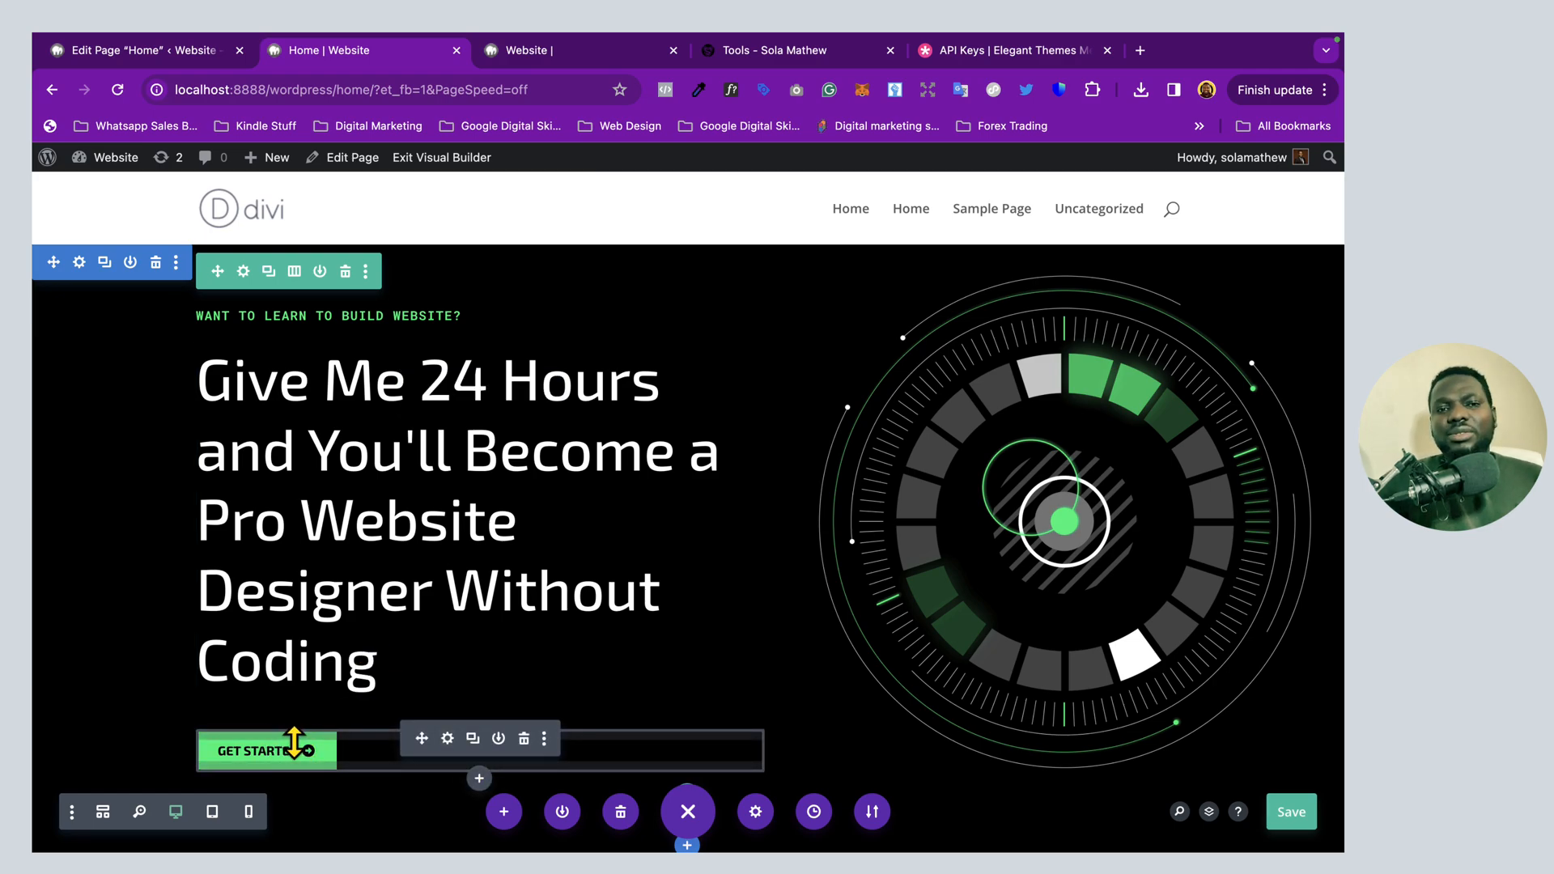
Change the hero button's text to "Don't Believe it? Try Now" and apply the change
click(448, 738)
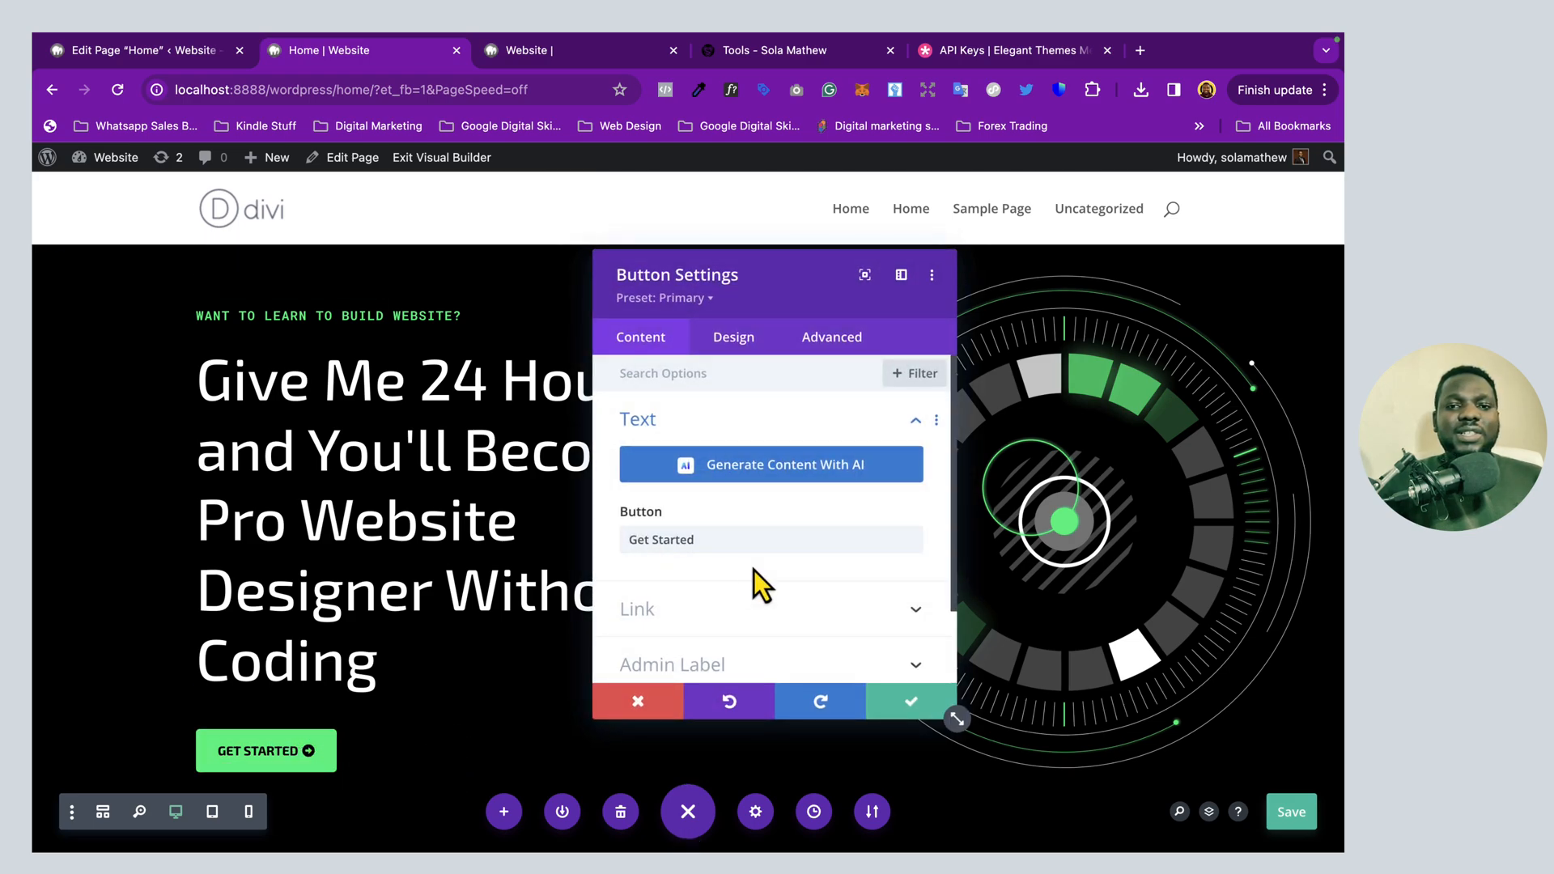
drag(715, 537, 613, 539)
text(Don't Believe it? Try Now)
click(898, 702)
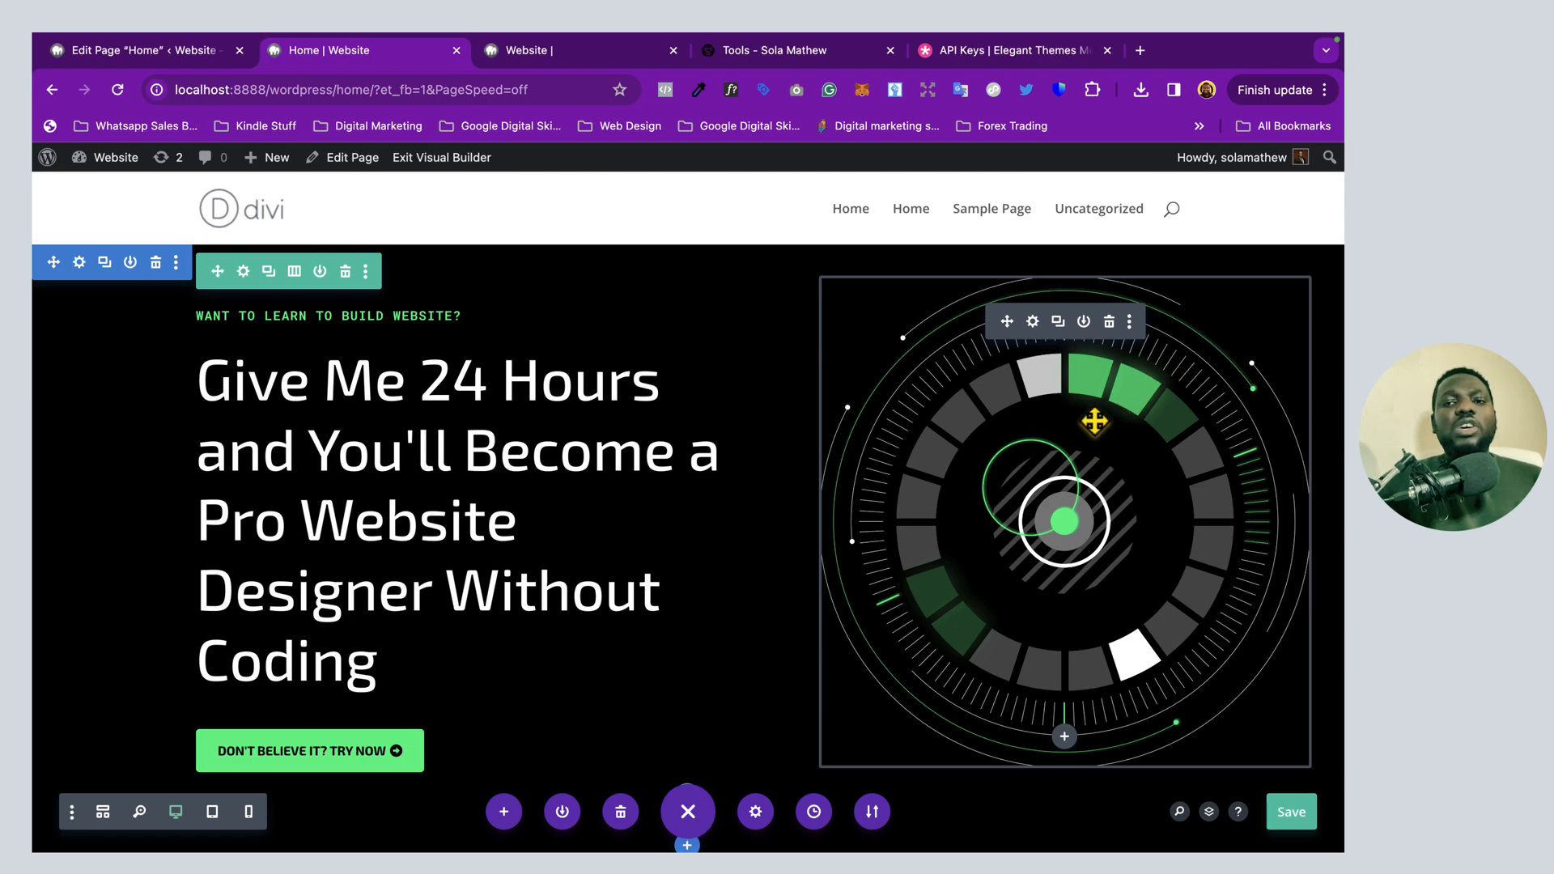
Replace the hero image by uploading "Soracious Hero image.png" from the Downloads folder and apply the change
click(1033, 322)
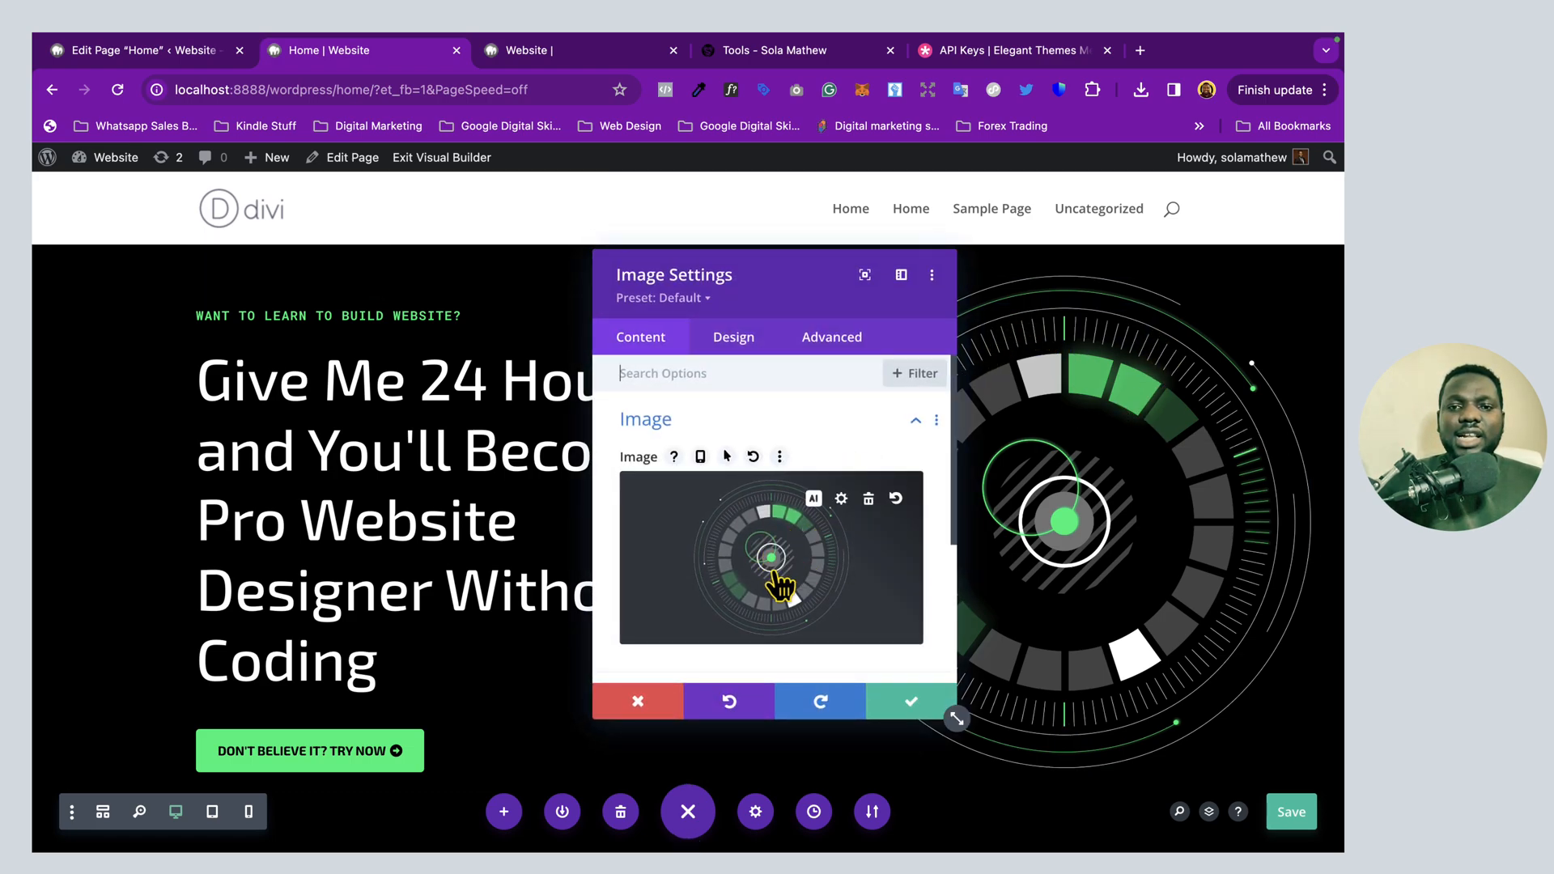
scroll(750, 565, down, 5)
scroll(756, 562, up, 3)
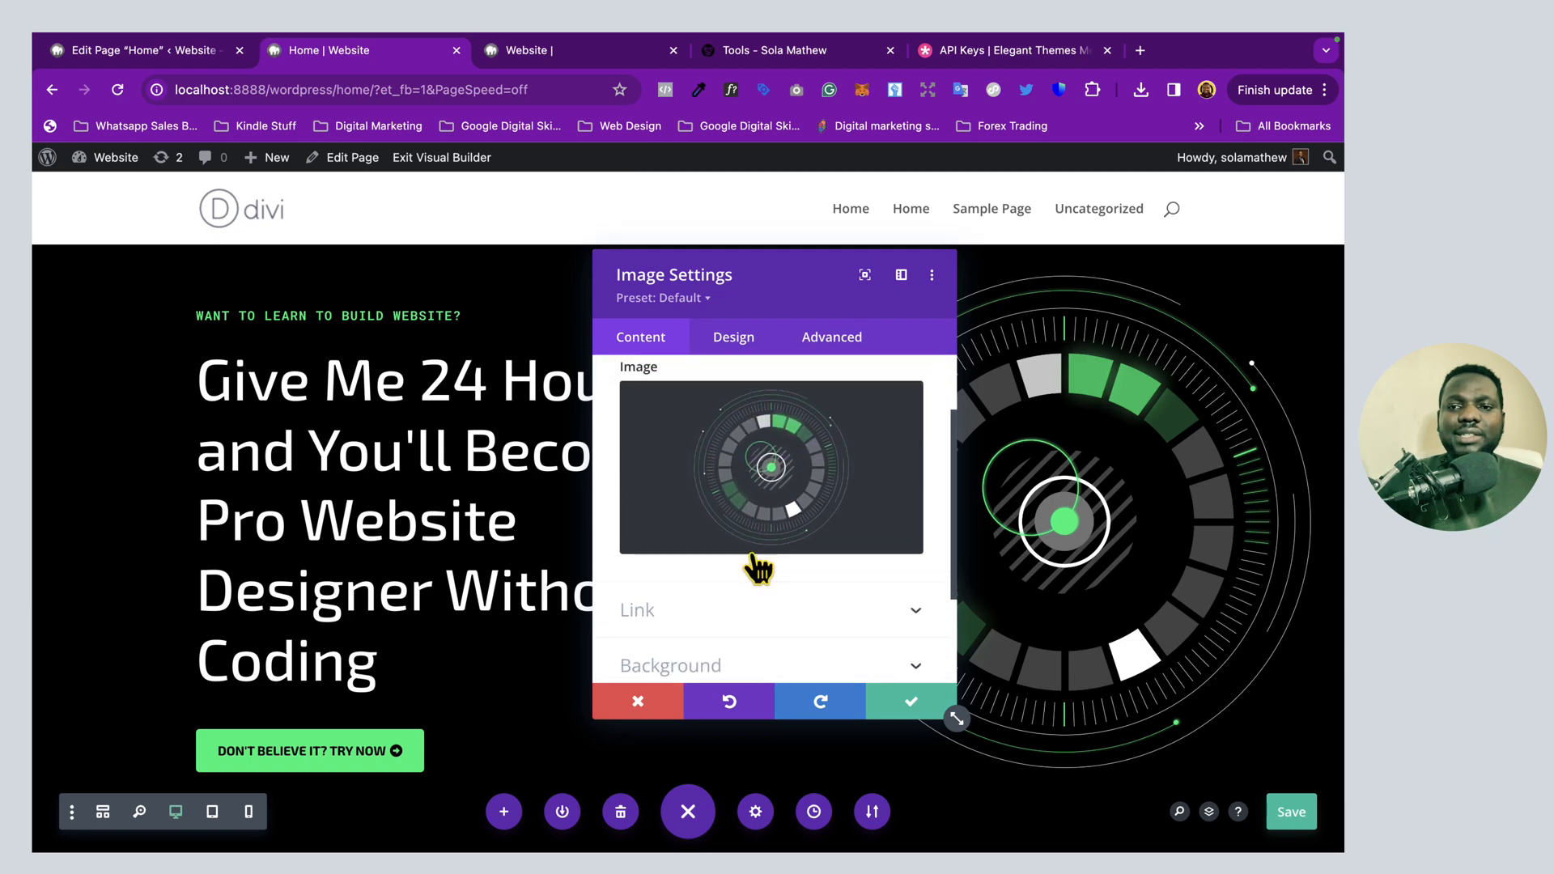
click(782, 468)
click(411, 240)
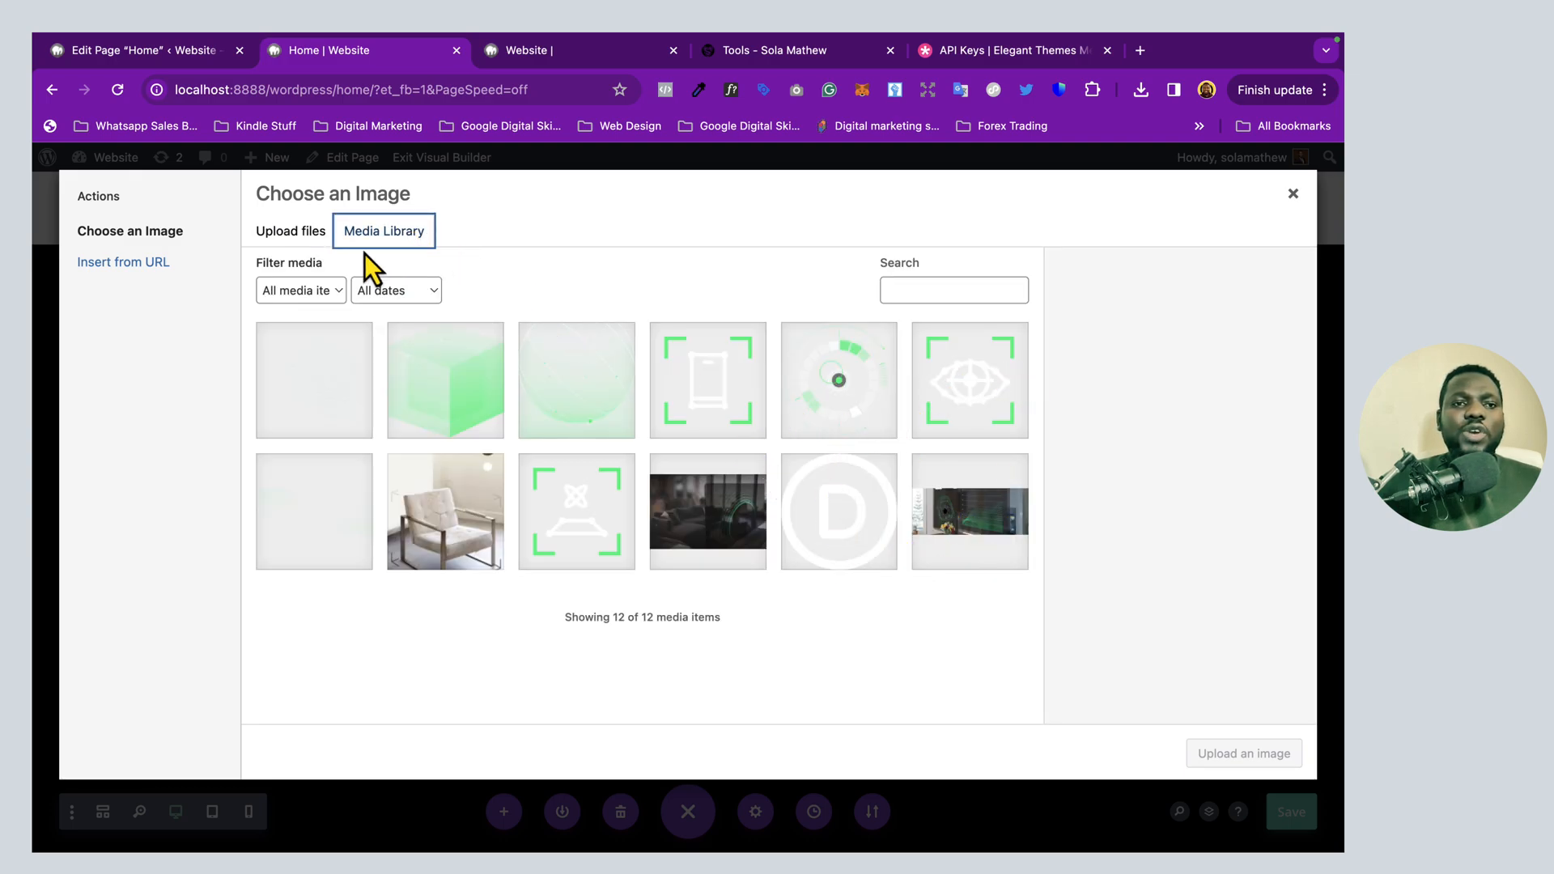
click(305, 239)
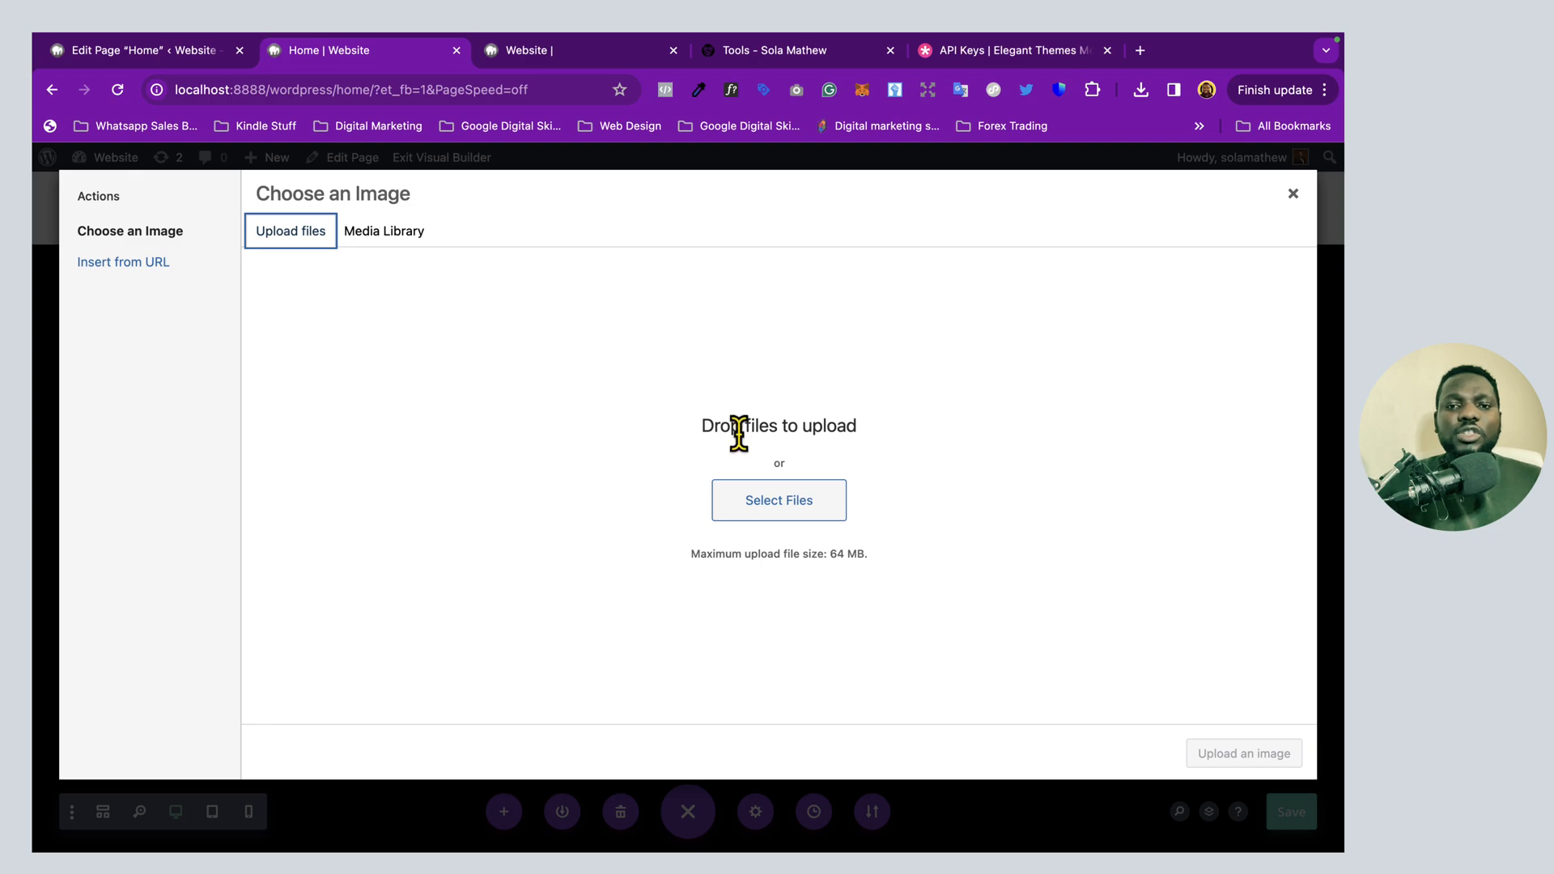
click(768, 502)
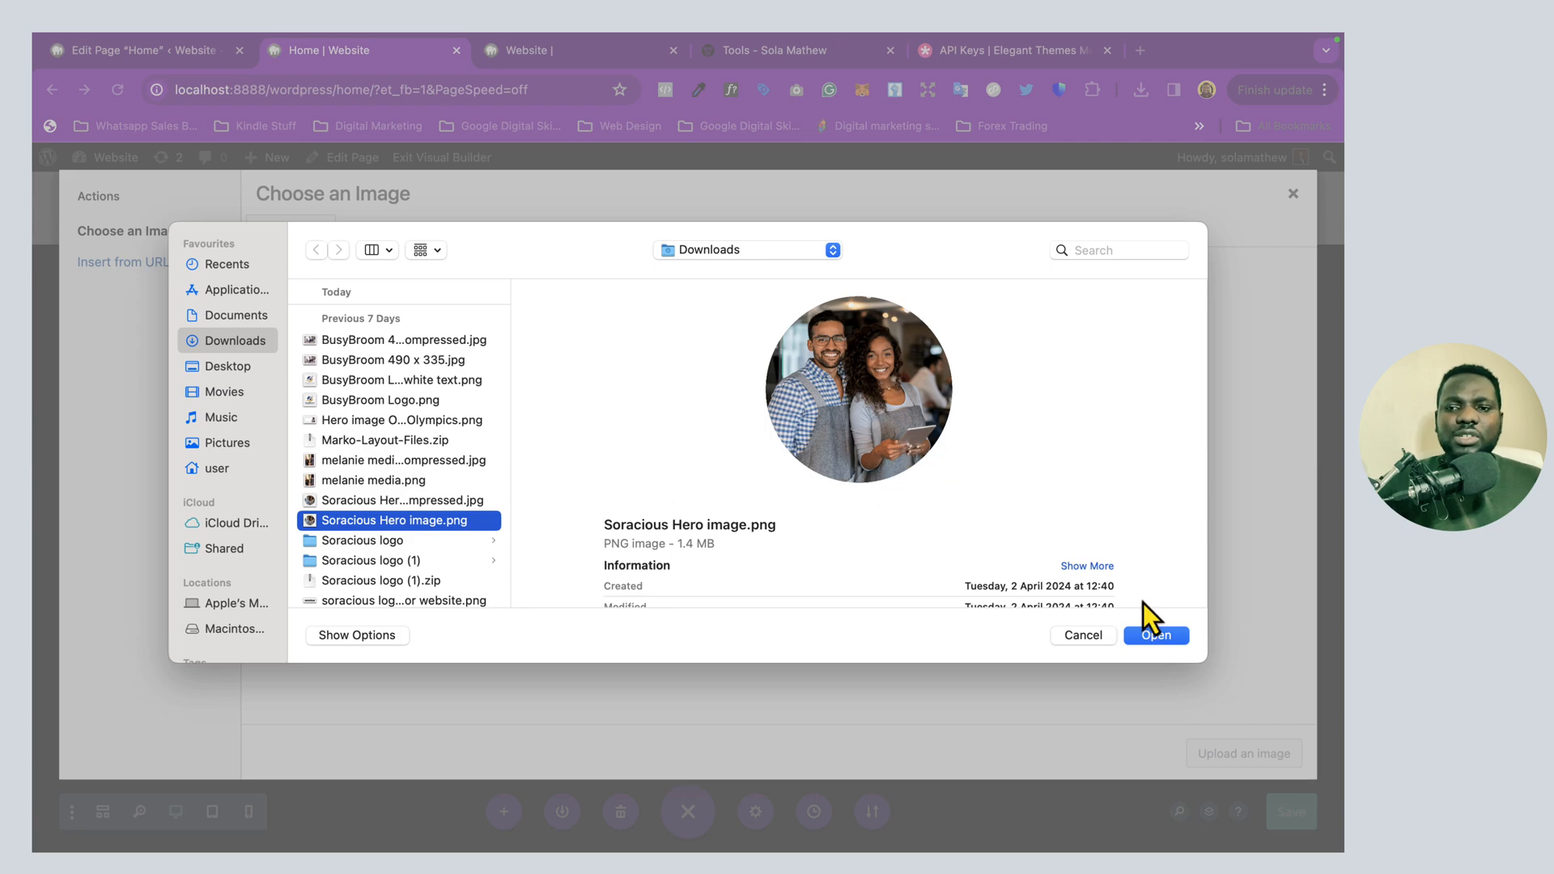
click(1153, 636)
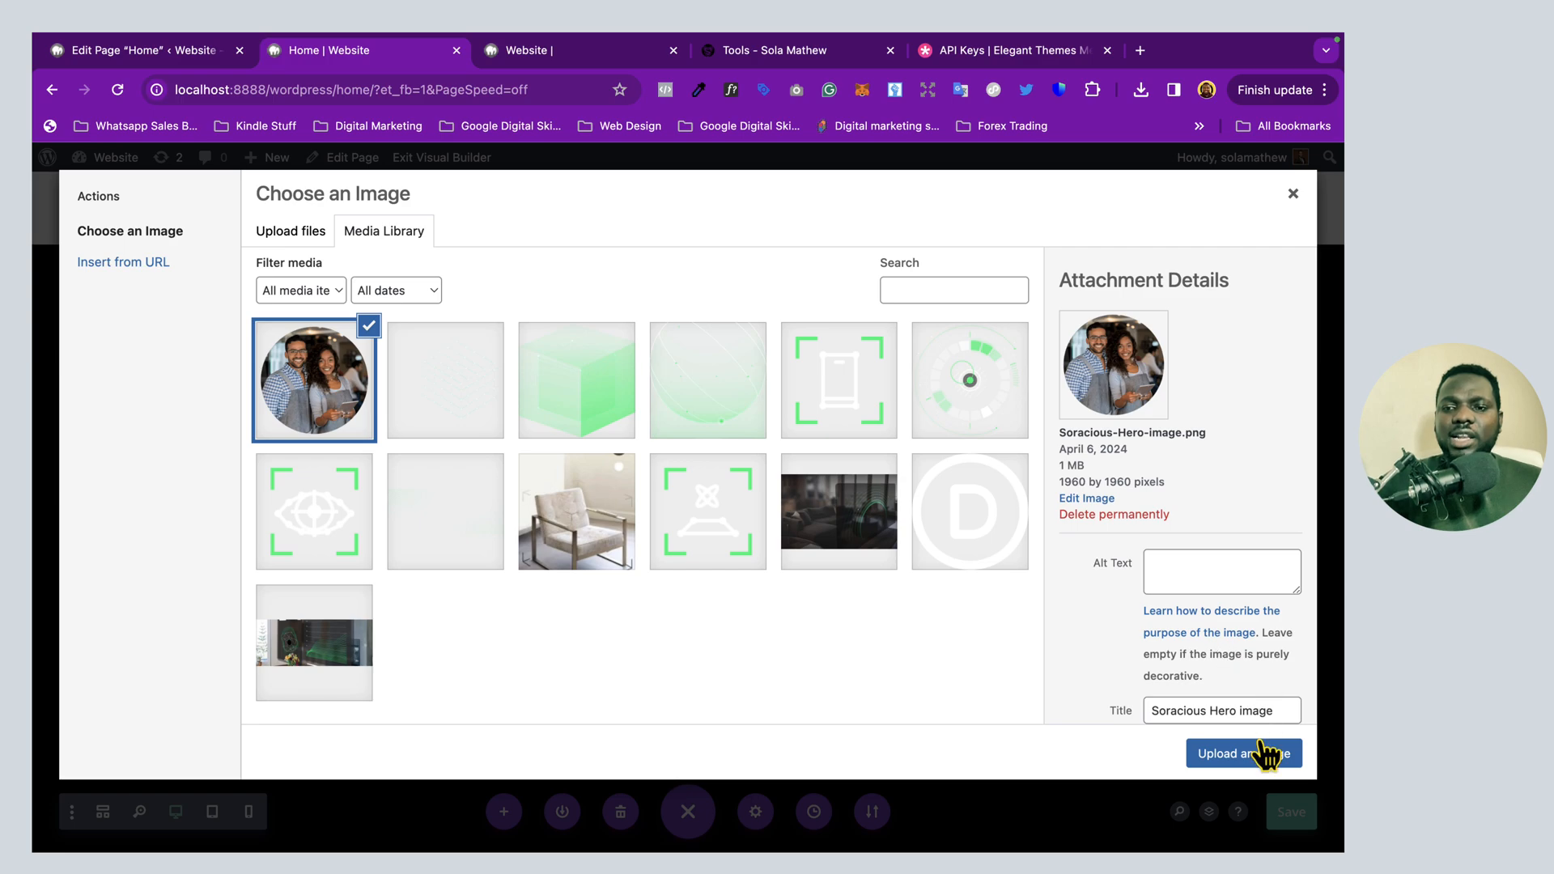
click(1234, 756)
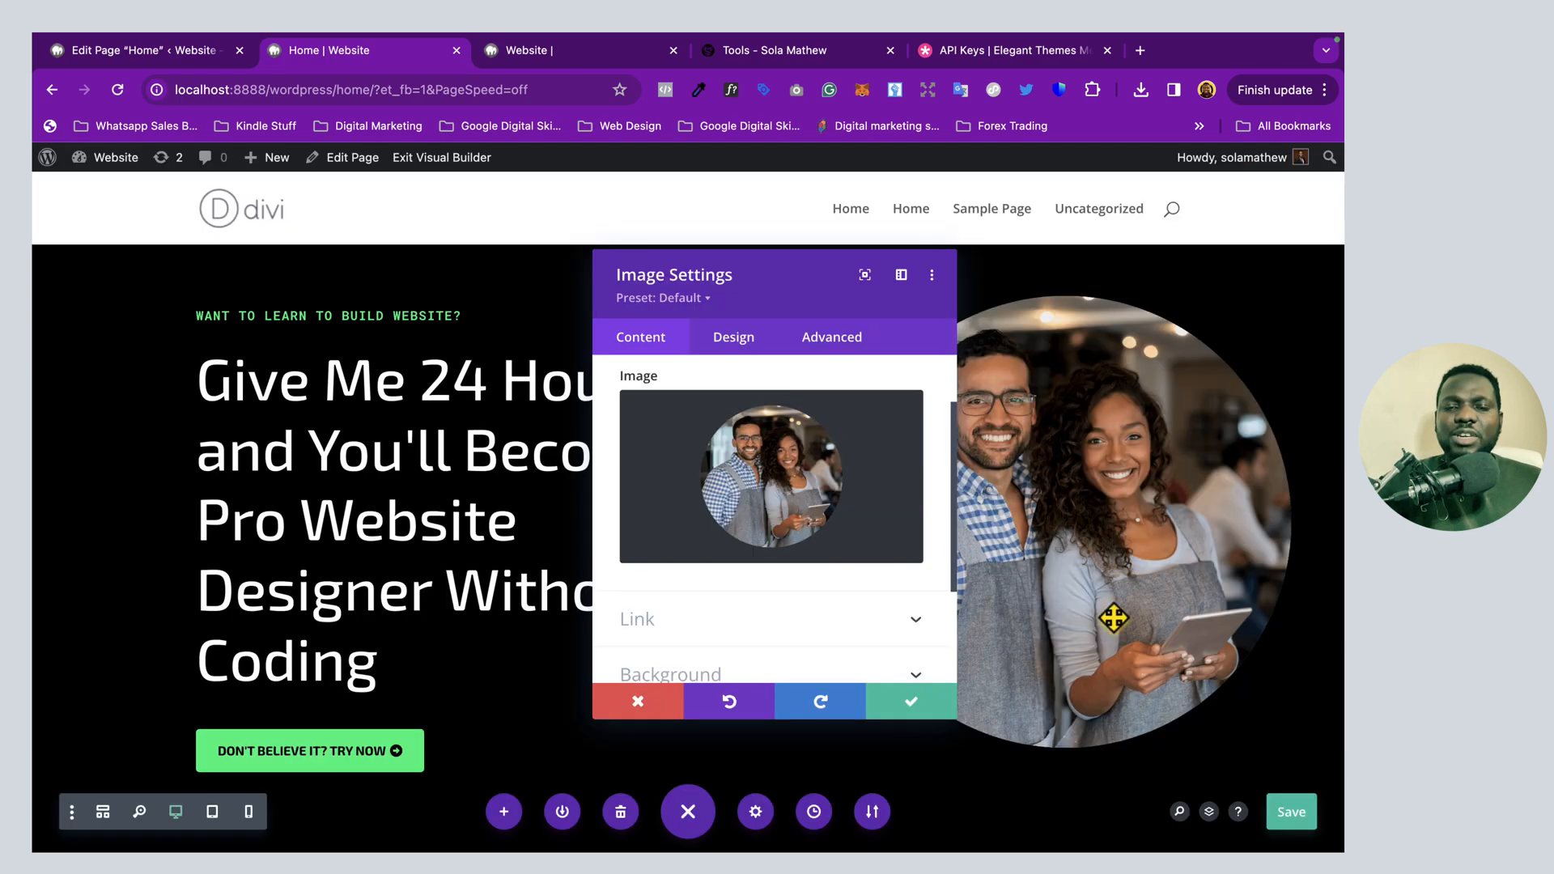
click(911, 709)
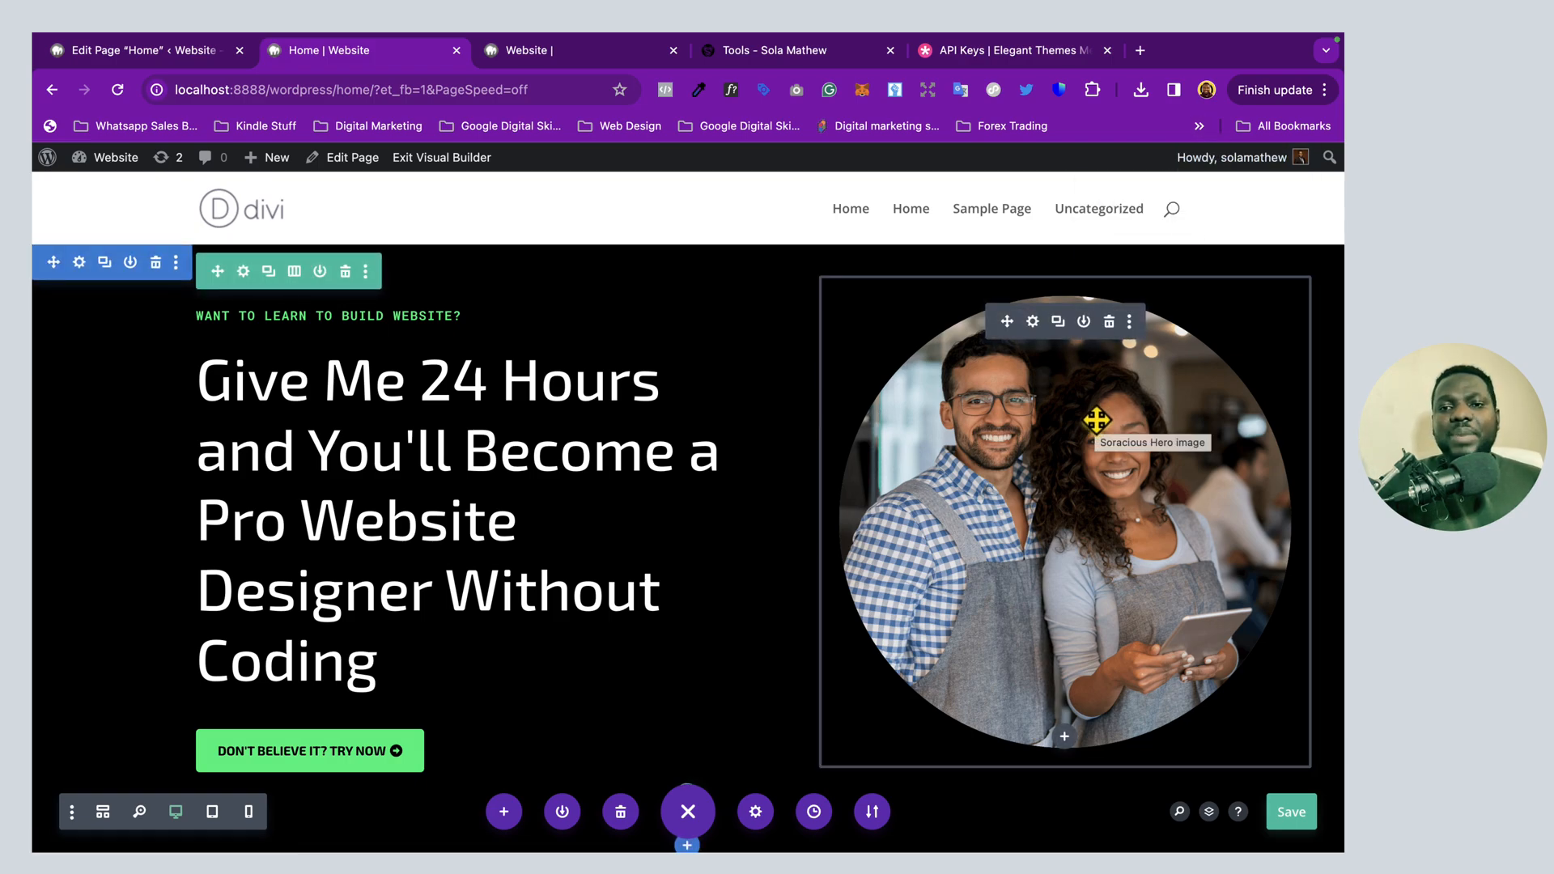
Change the "What We Do" section heading inline to "What is Covered in the Course"
scroll(826, 591, down, 5)
scroll(825, 591, down, 5)
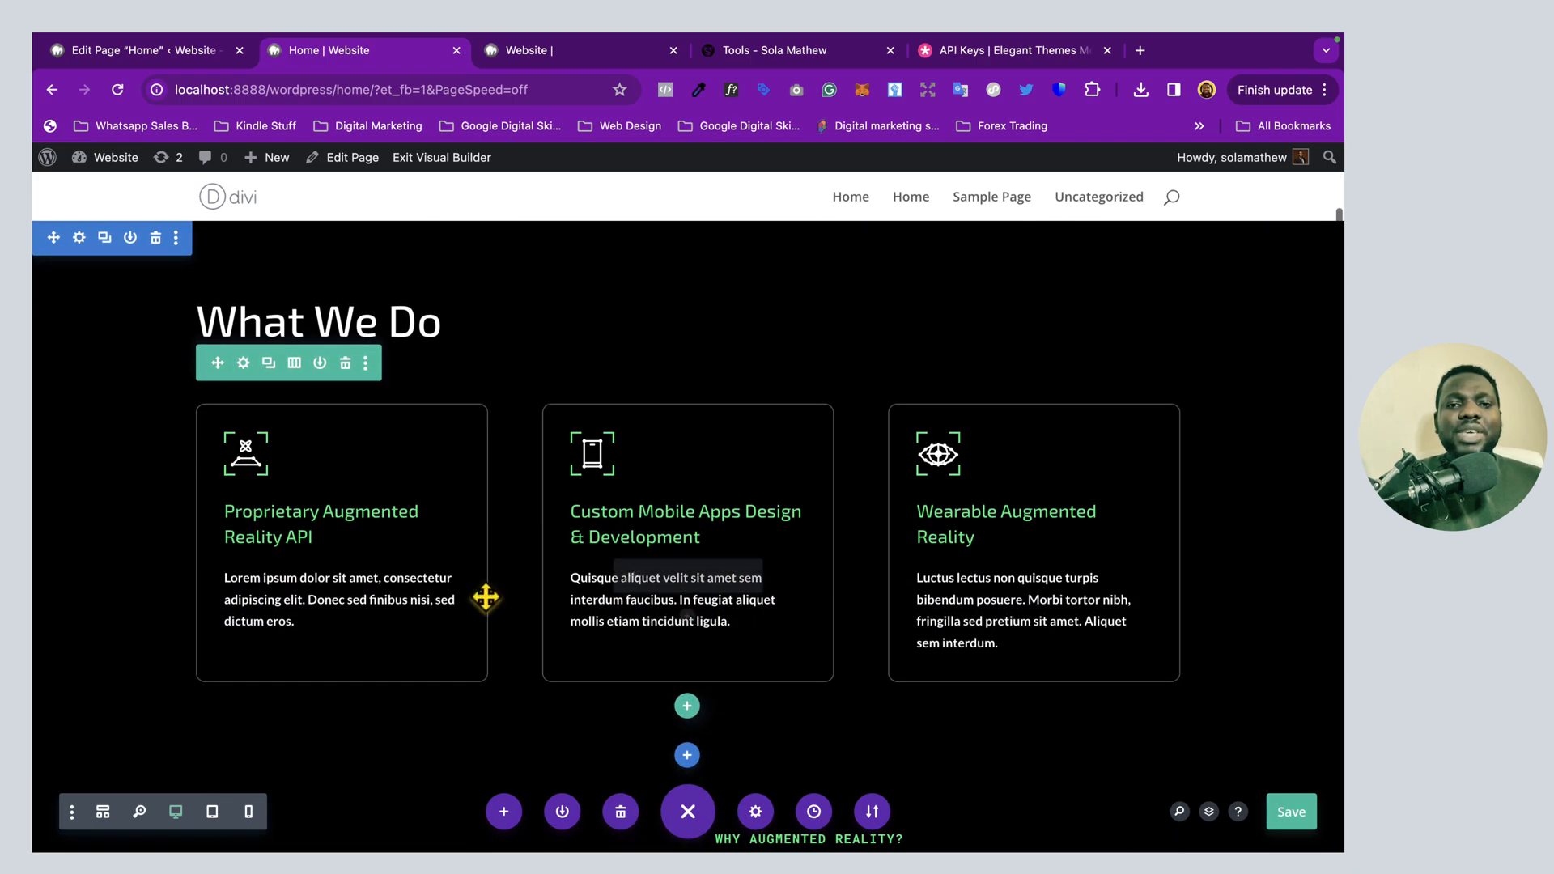
click(418, 327)
drag(458, 323, 230, 326)
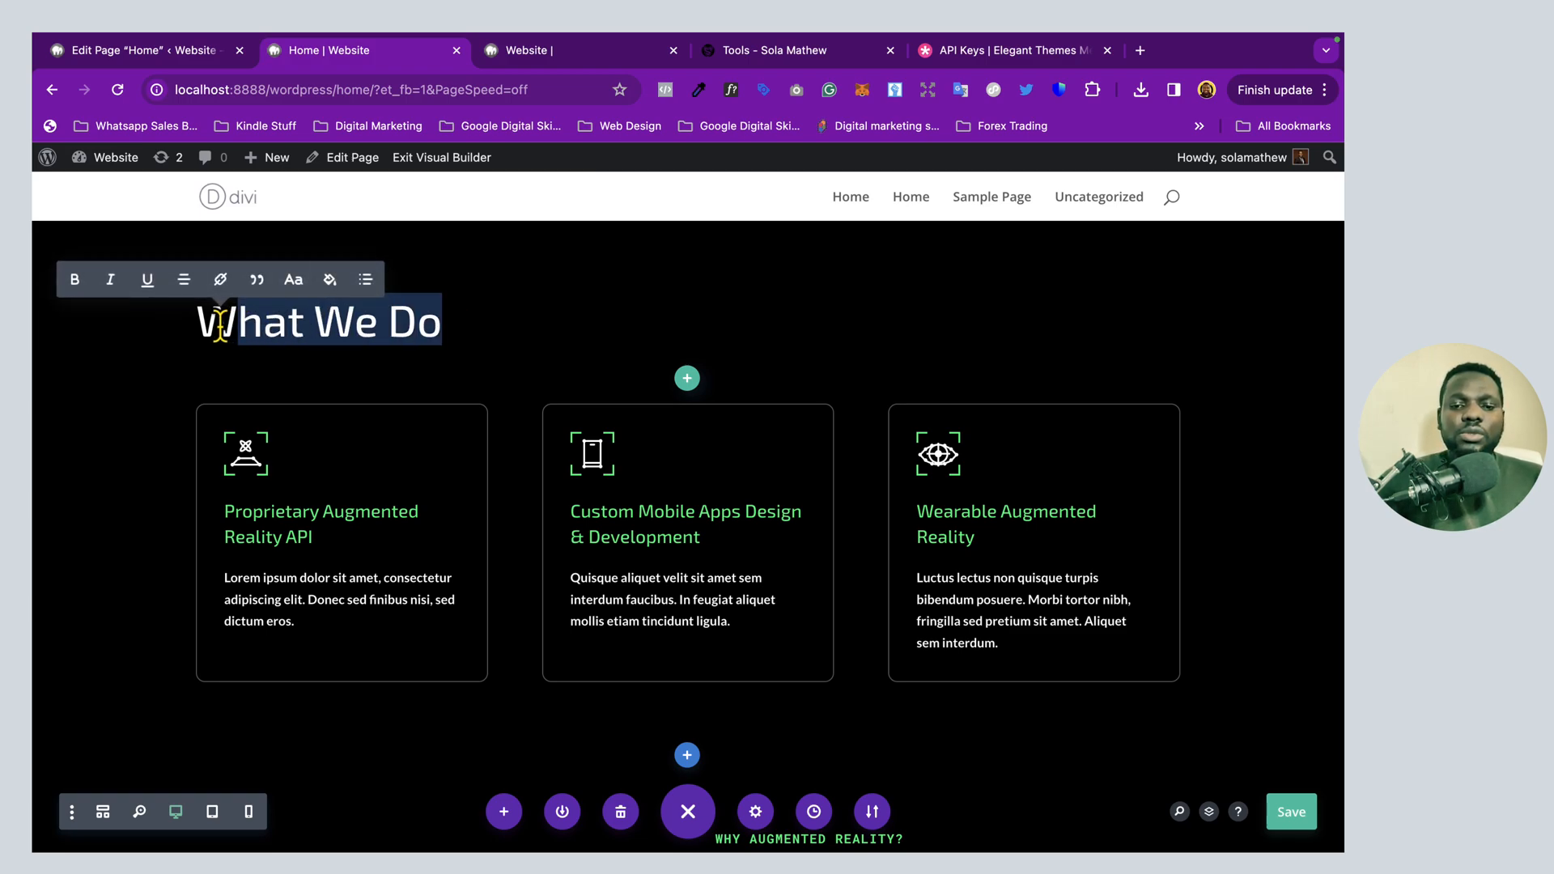
text(ha)
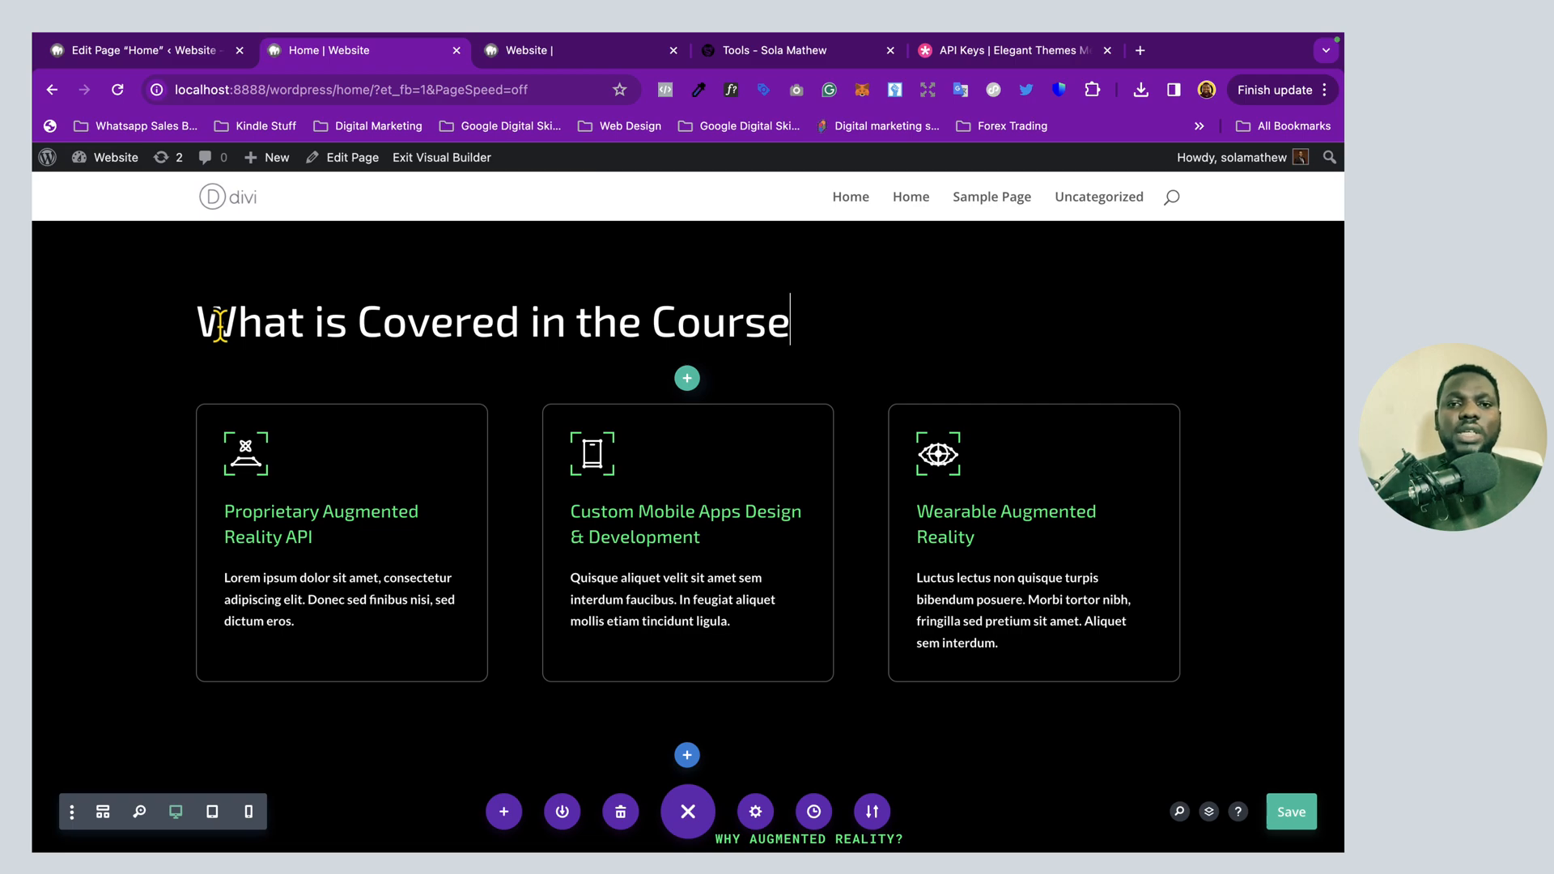
Replace the first card's title with "Introduction to WordPress" and duplicate the row of cards
scroll(635, 544, down, 3)
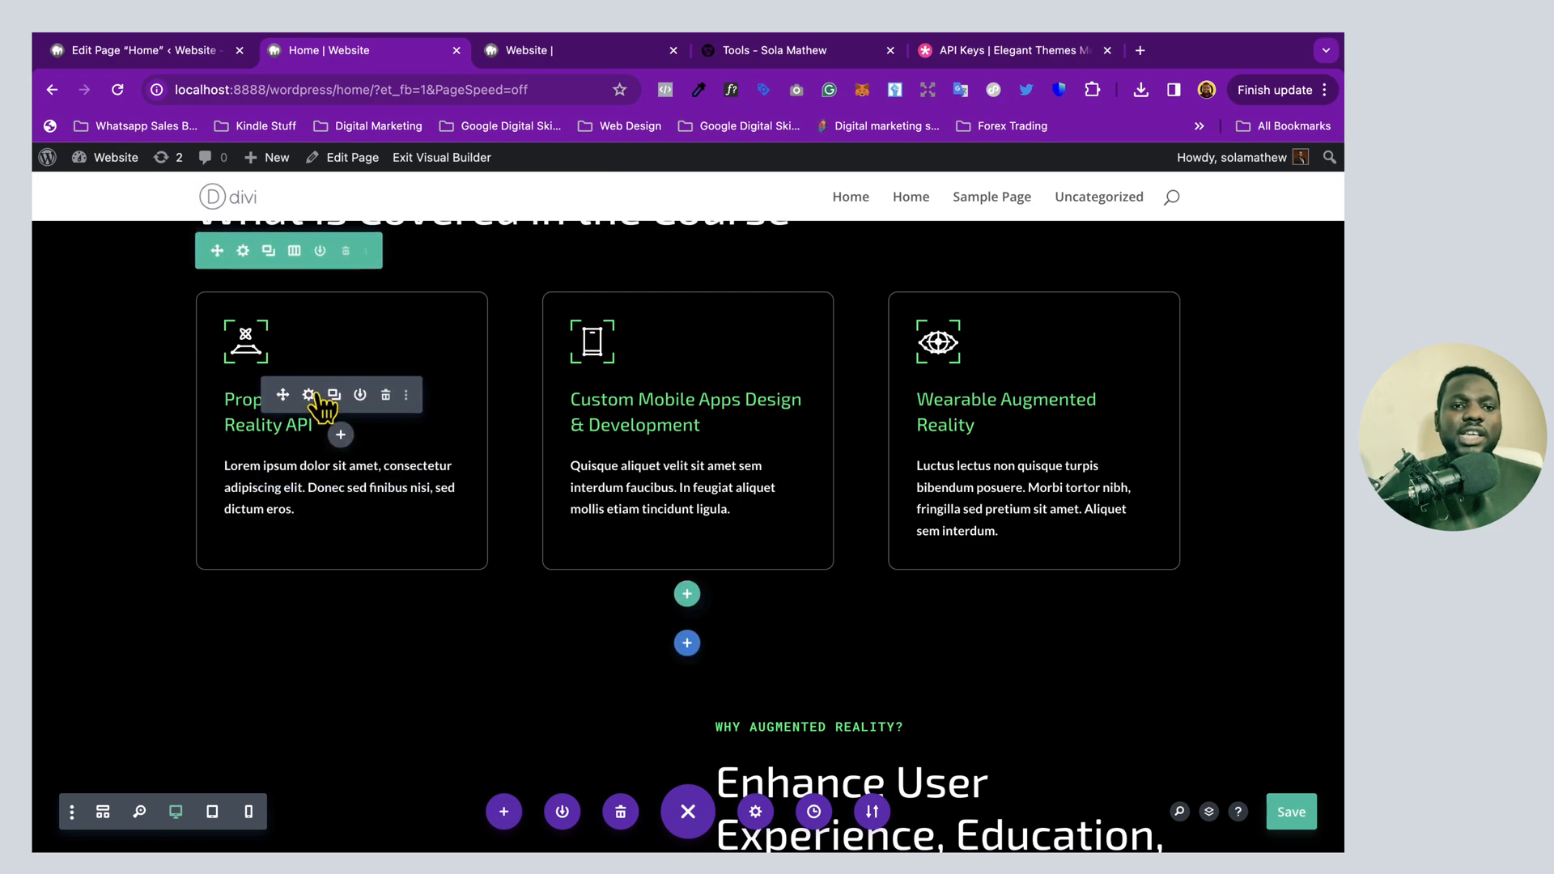
drag(318, 425, 225, 402)
text(Introduction to WordPress)
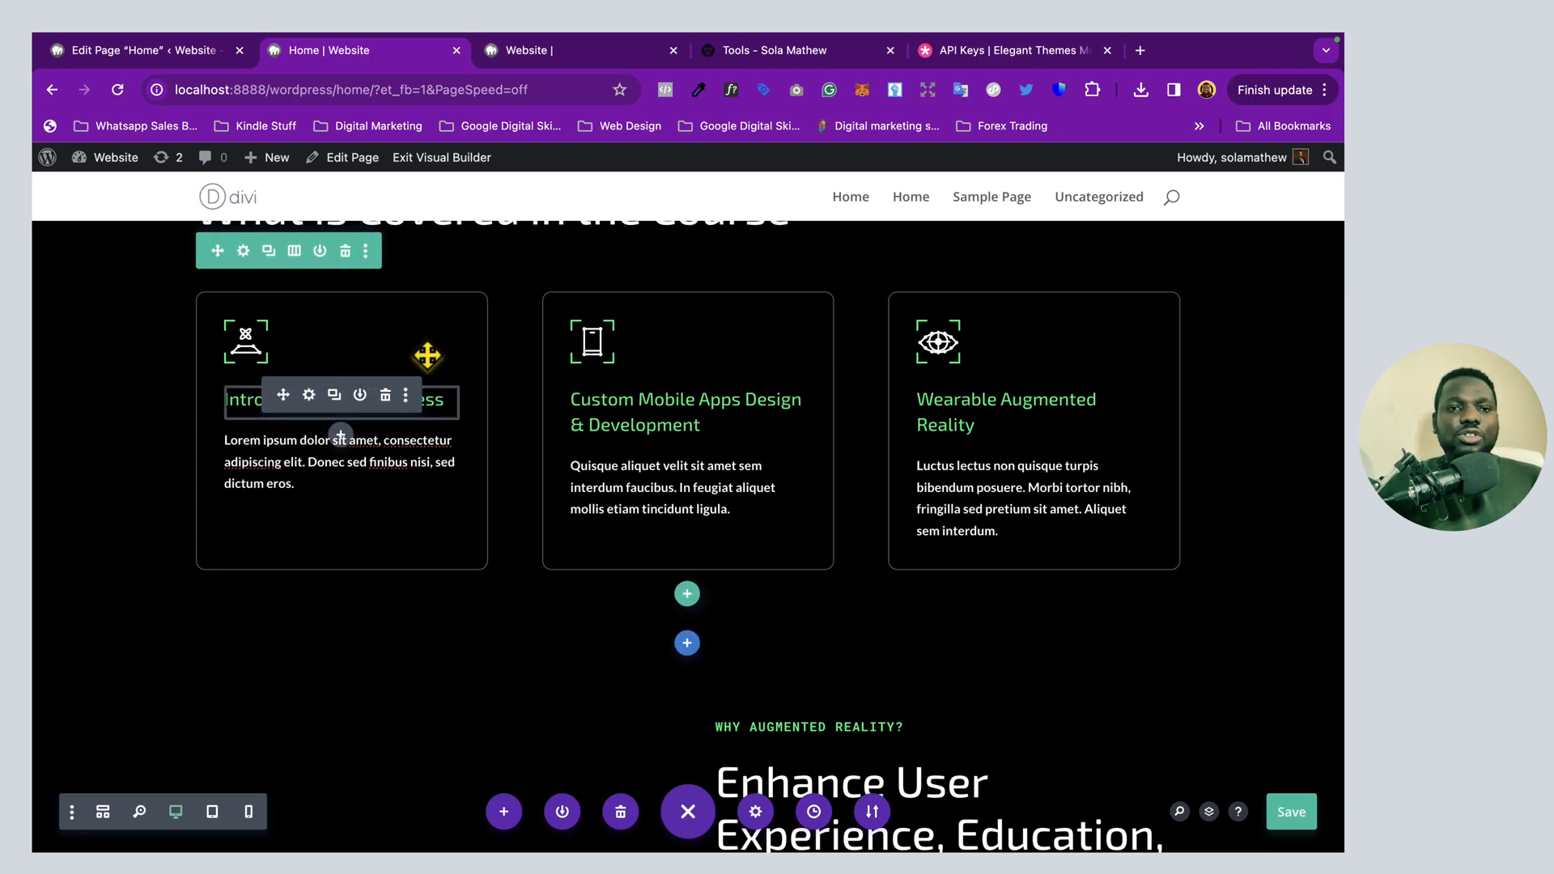
scroll(487, 558, up, 2)
scroll(488, 558, down, 2)
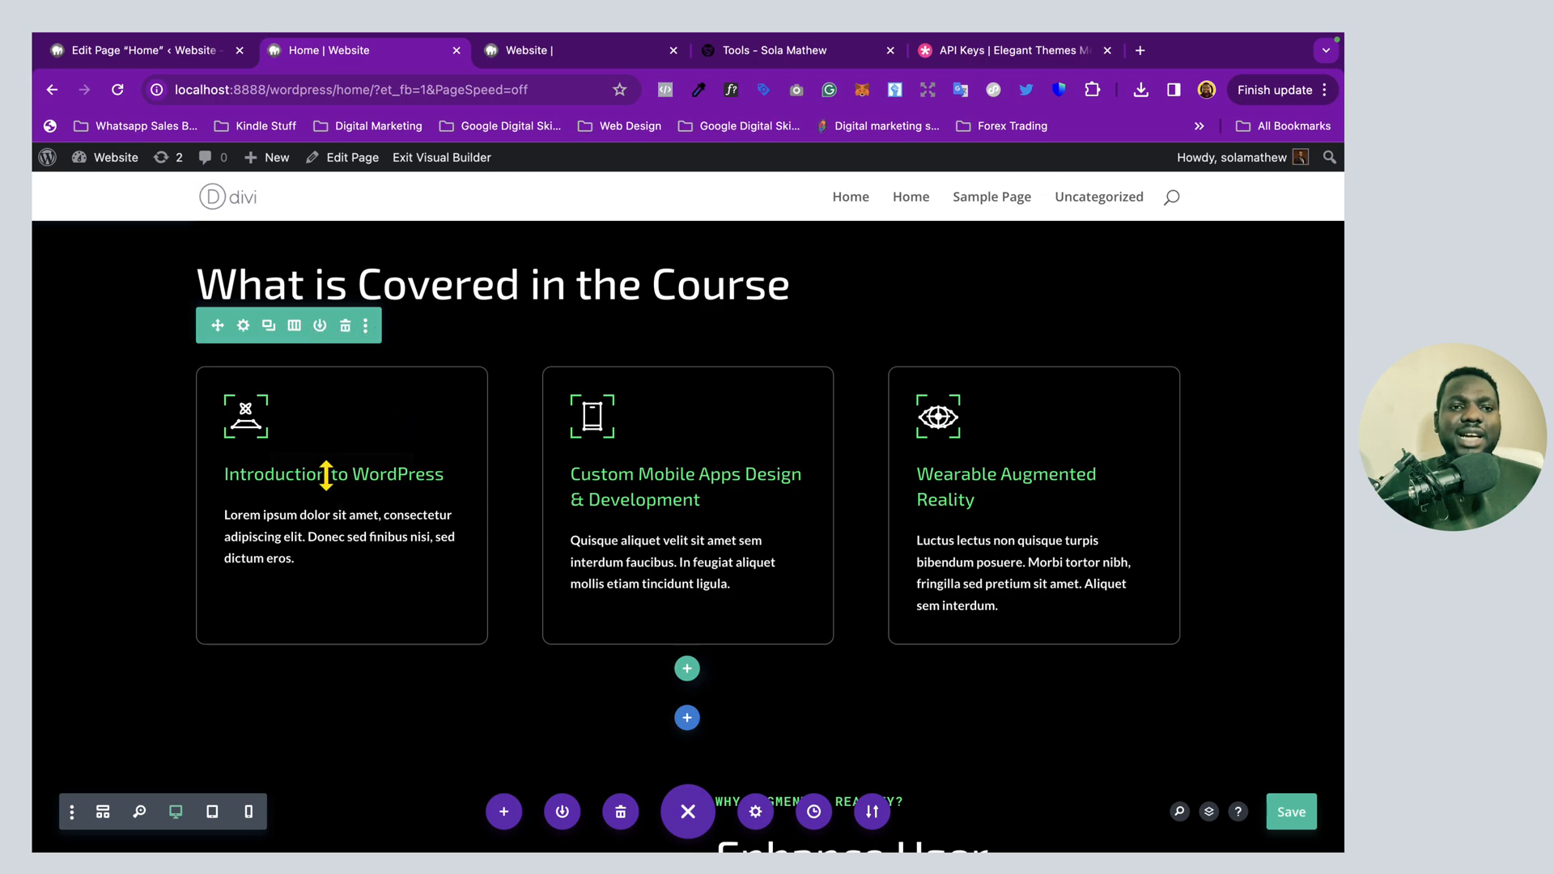
click(268, 327)
scroll(462, 597, down, 3)
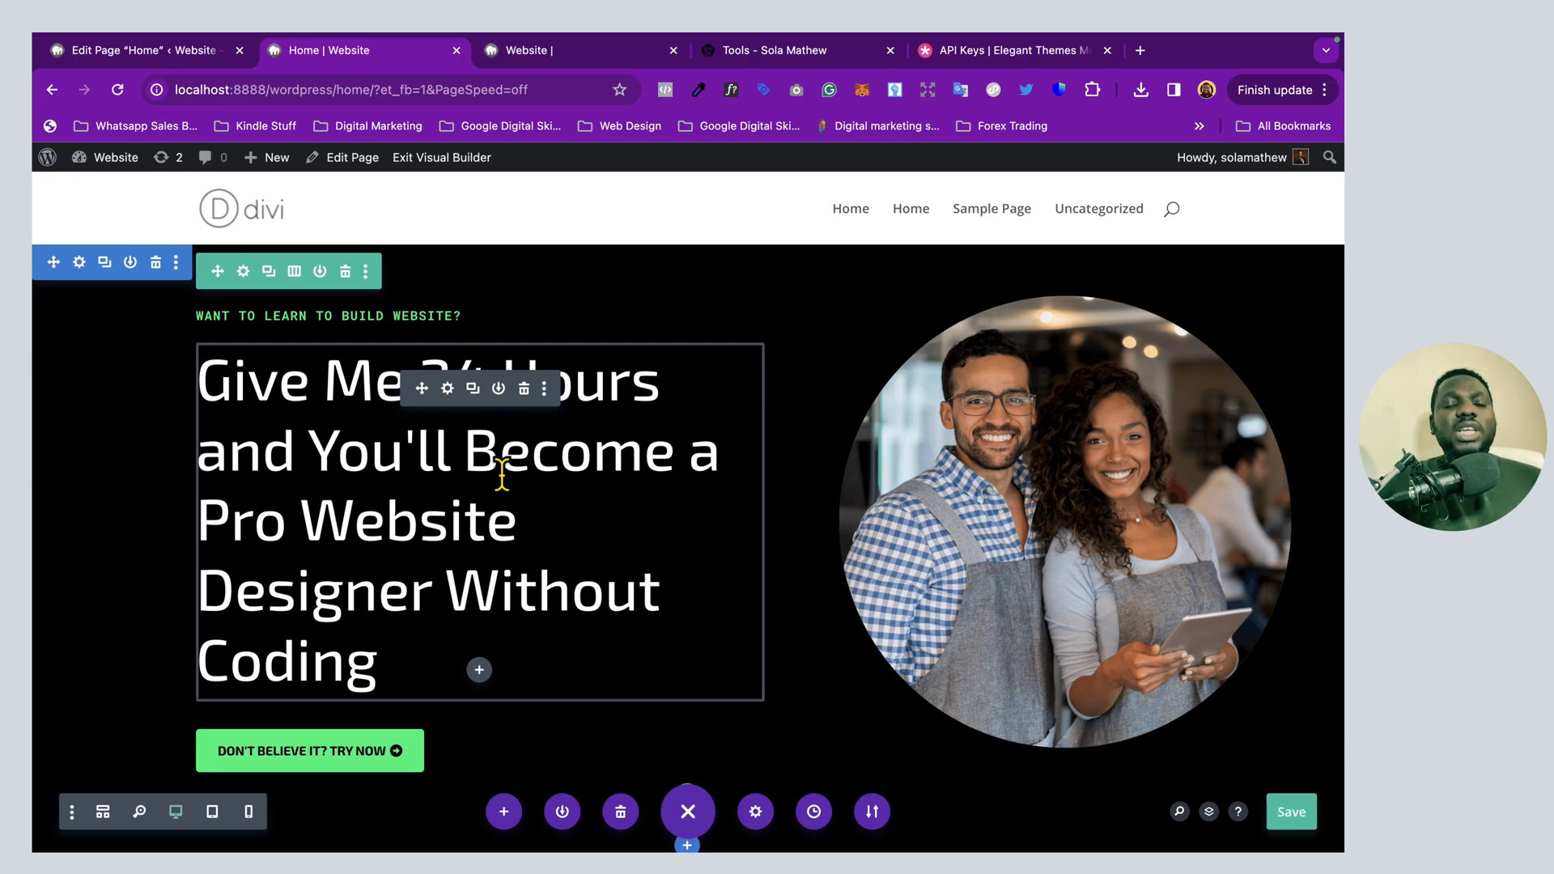
Preview the Home page in tablet view and examine how the hero text, button and image adapt
click(213, 812)
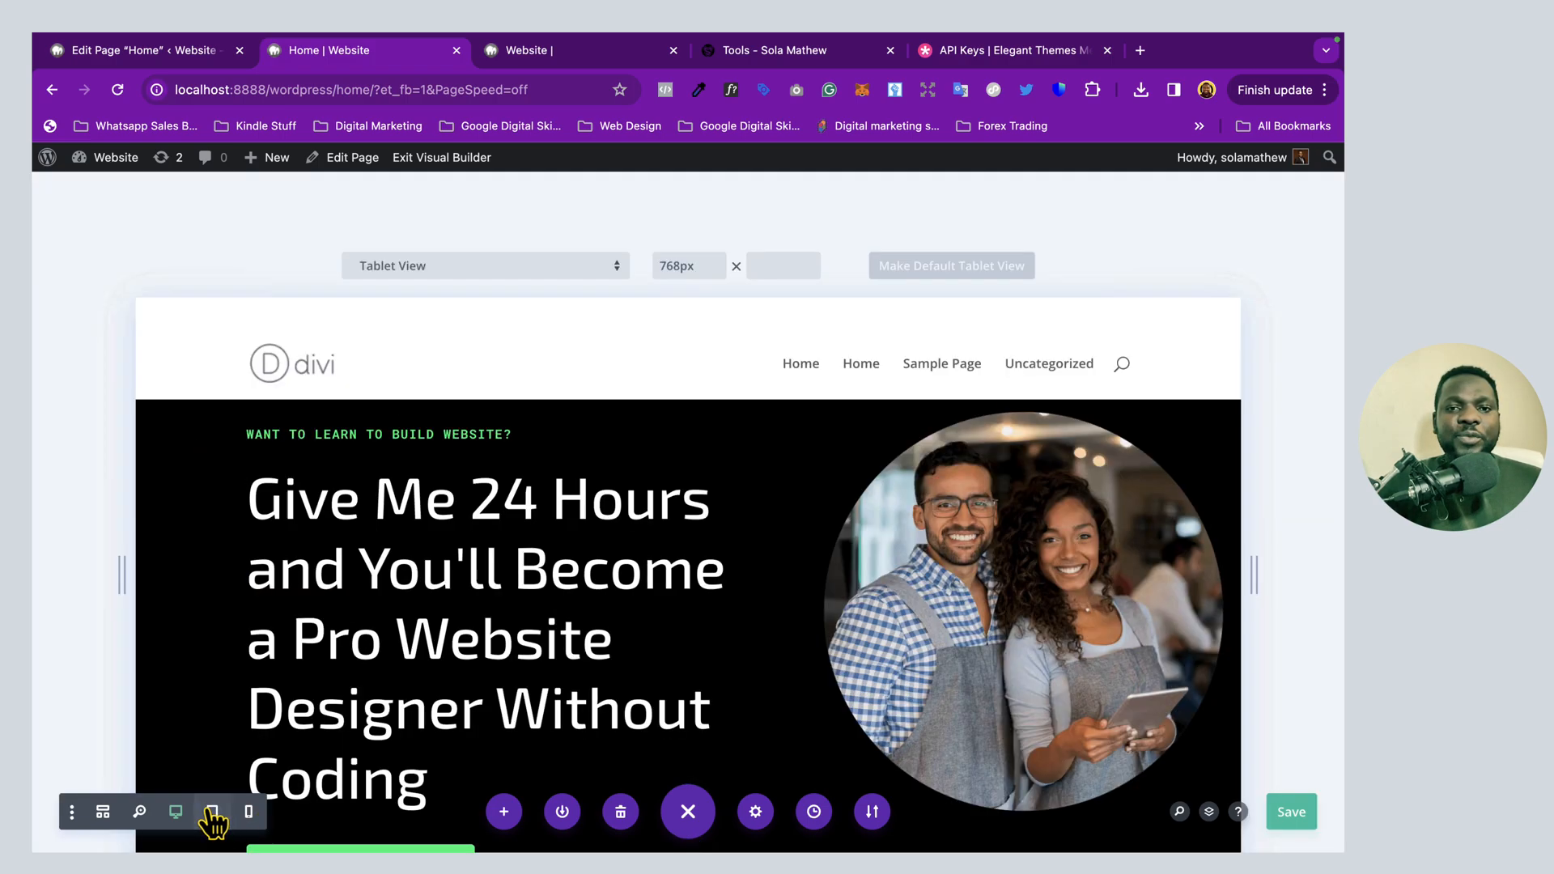
scroll(537, 640, down, 15)
scroll(552, 631, up, 15)
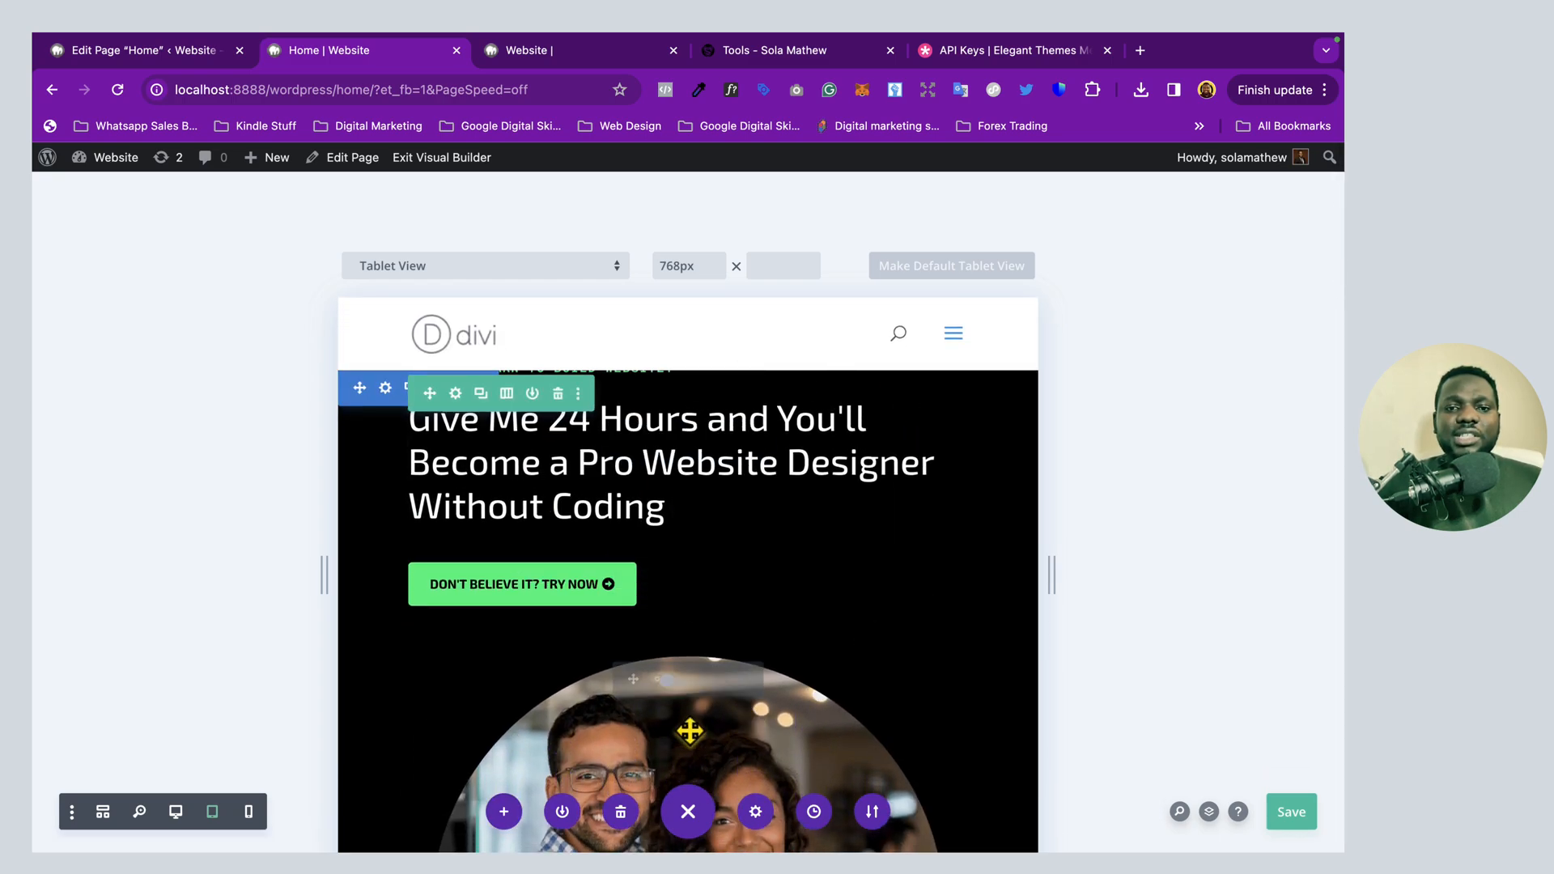
scroll(737, 643, down, 3)
scroll(737, 642, down, 7)
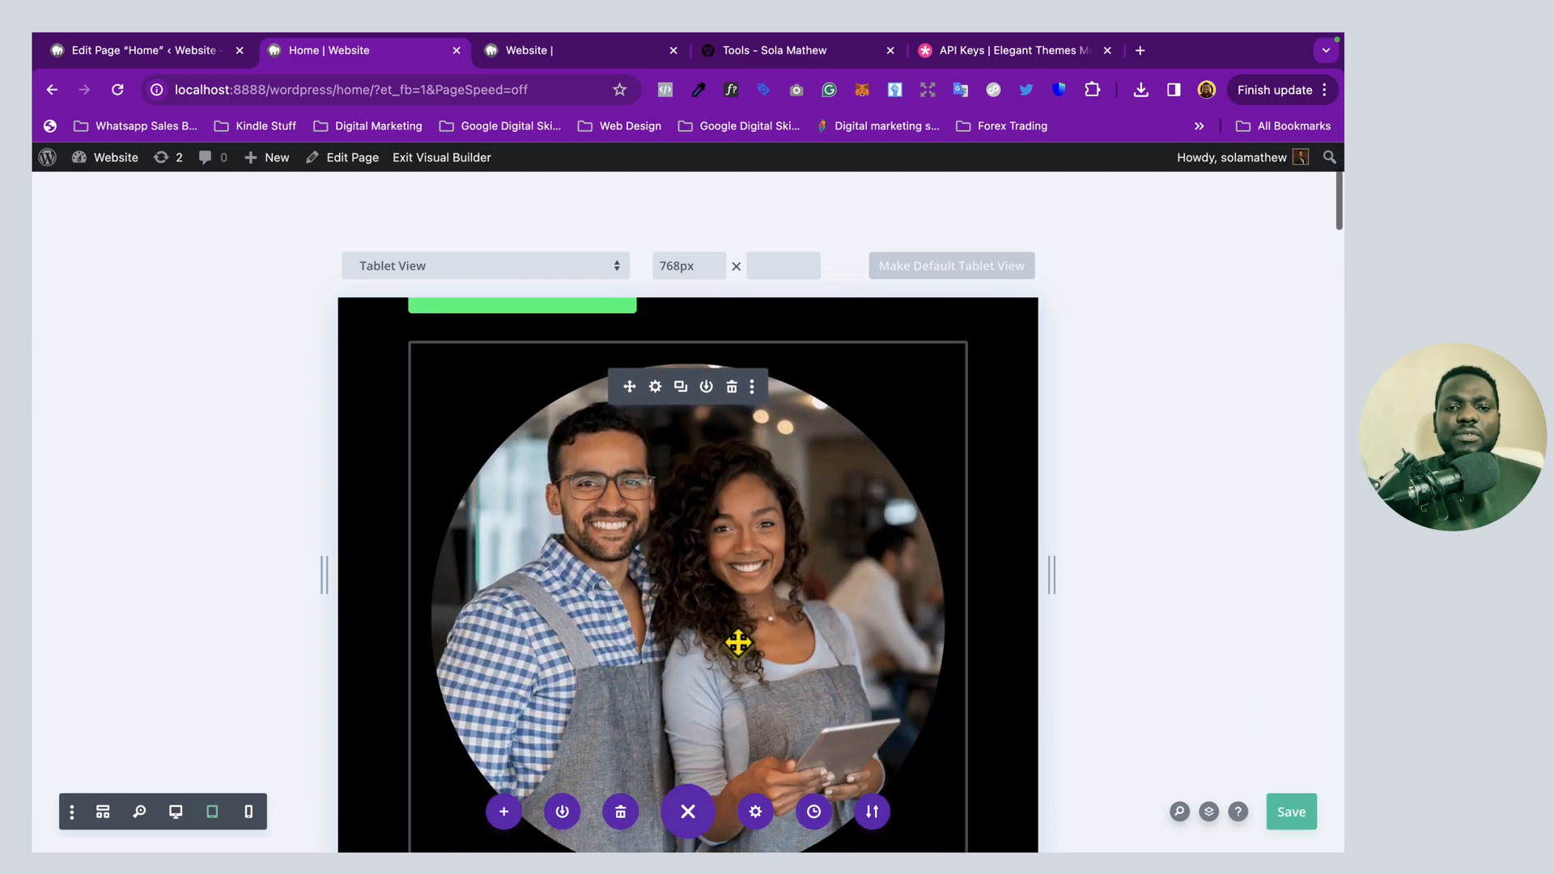
scroll(729, 531, up, 9)
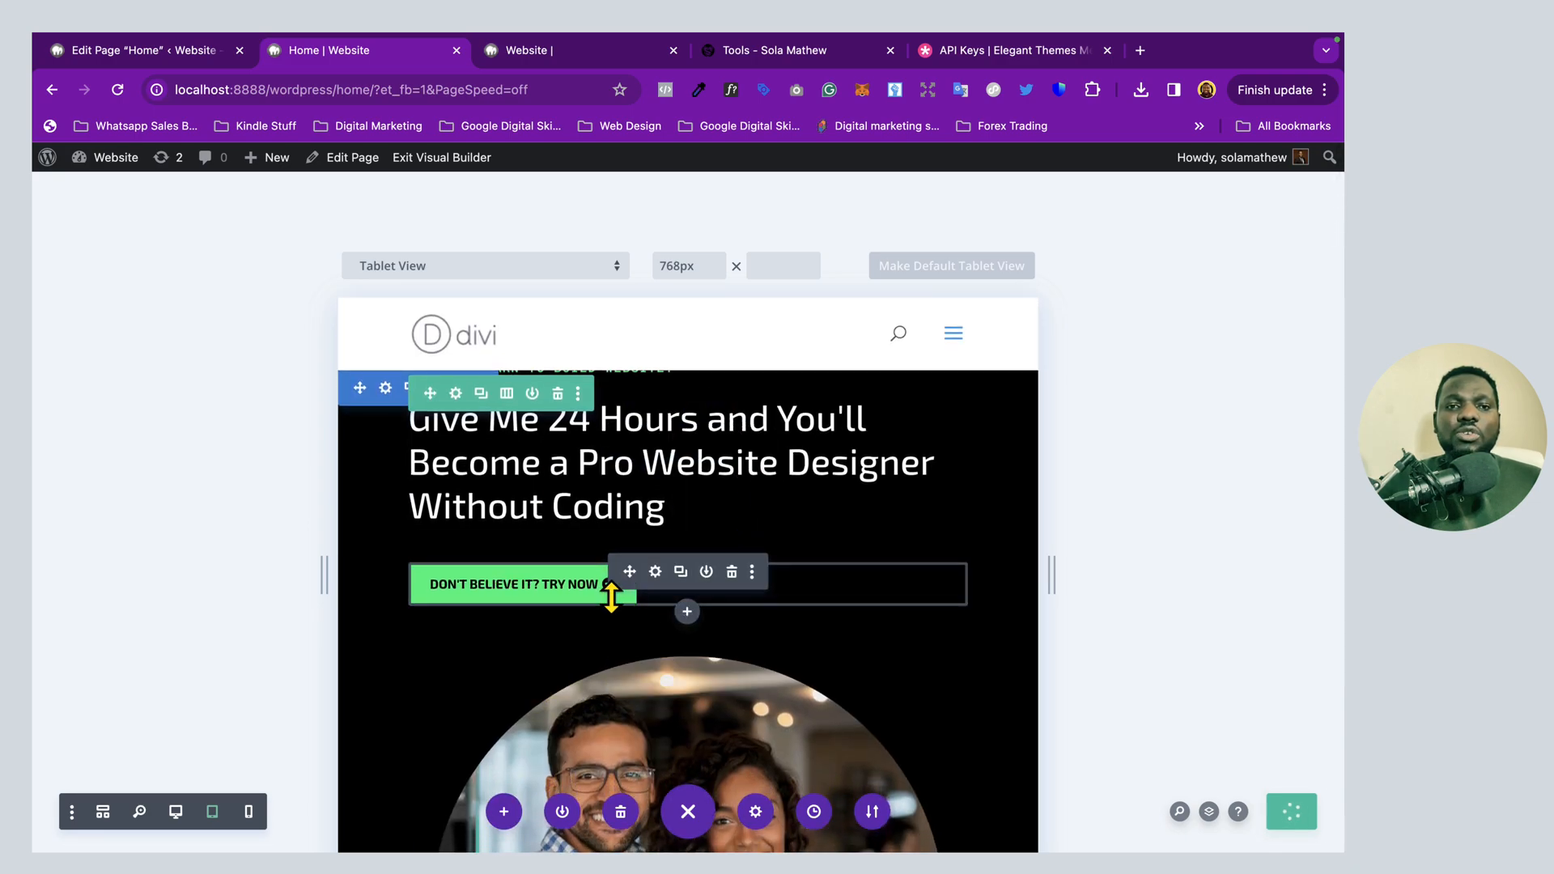
Preview the Home page in phone view and examine the layout from the hero down to the course section
click(248, 812)
scroll(586, 611, up, 15)
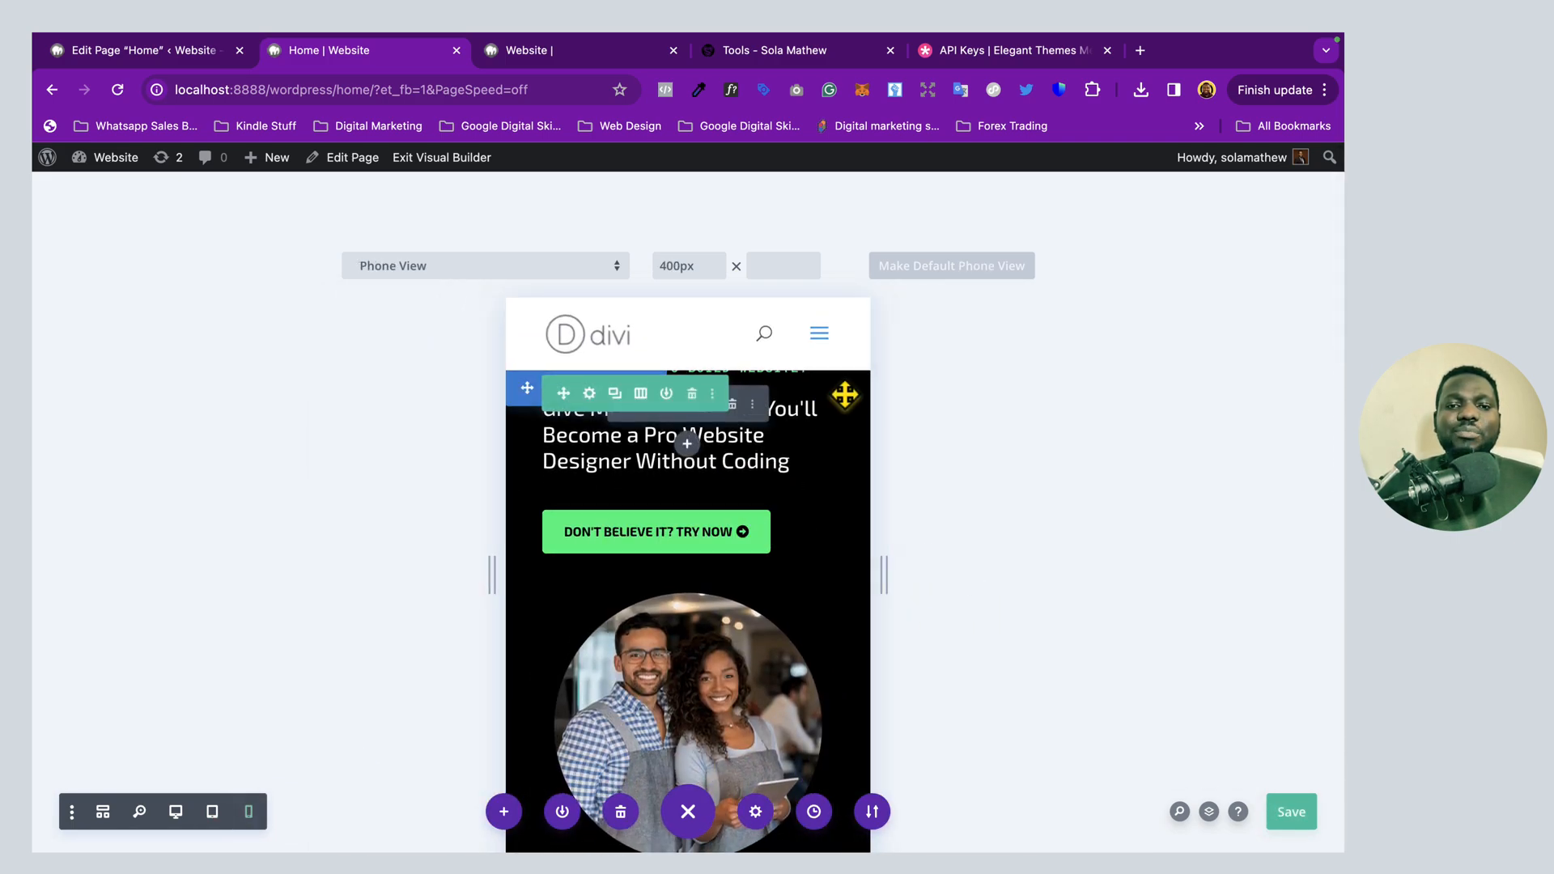
scroll(740, 636, down, 10)
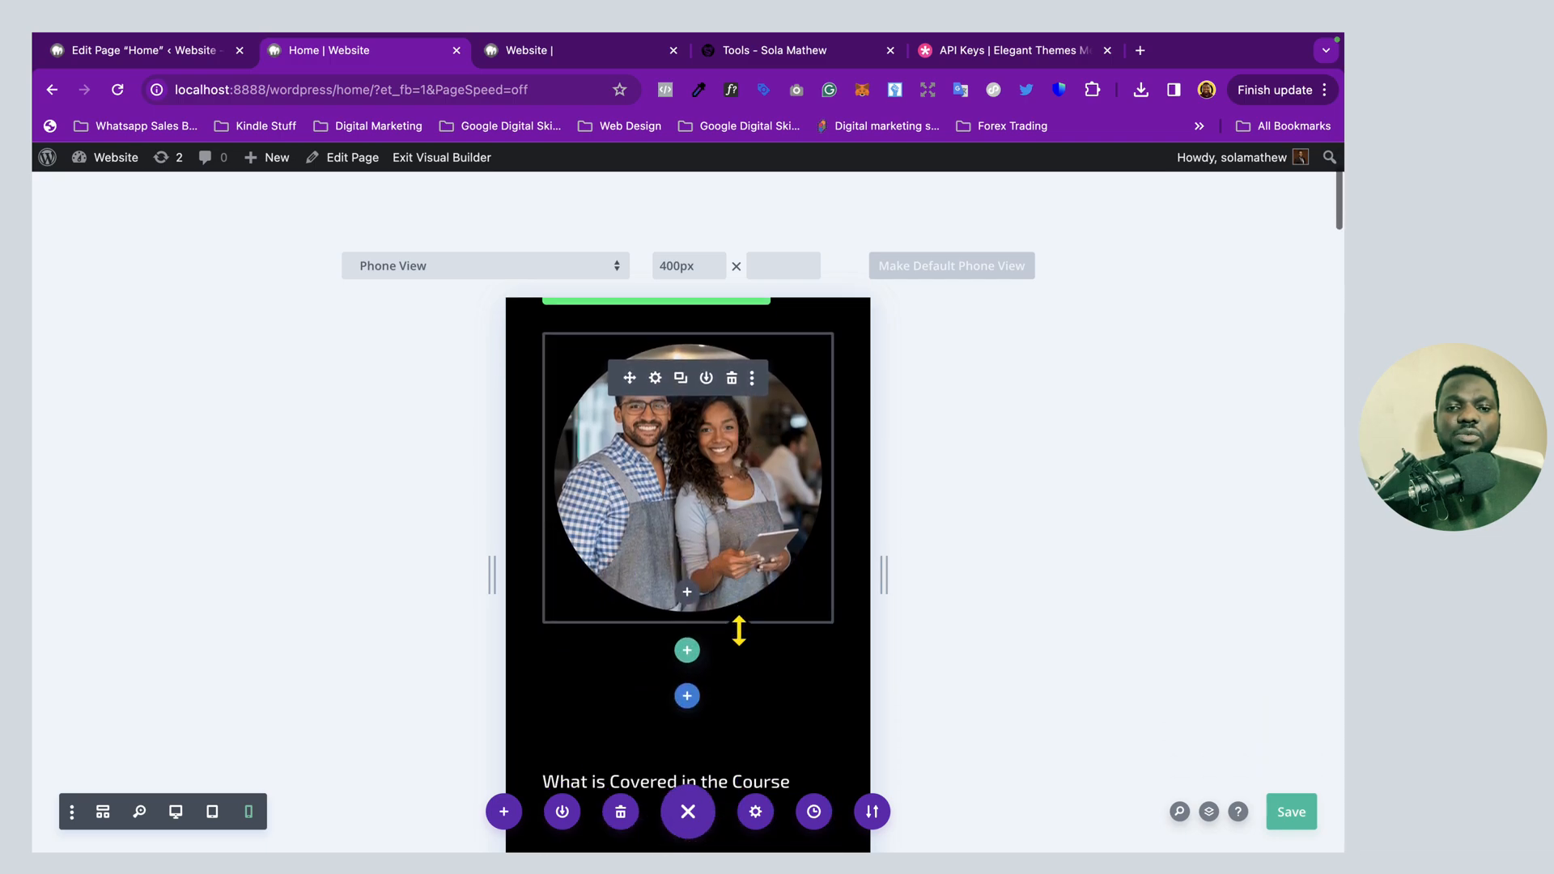
scroll(740, 634, down, 5)
scroll(740, 634, up, 3)
scroll(739, 634, down, 4)
scroll(740, 634, up, 4)
scroll(740, 634, down, 4)
scroll(739, 633, up, 15)
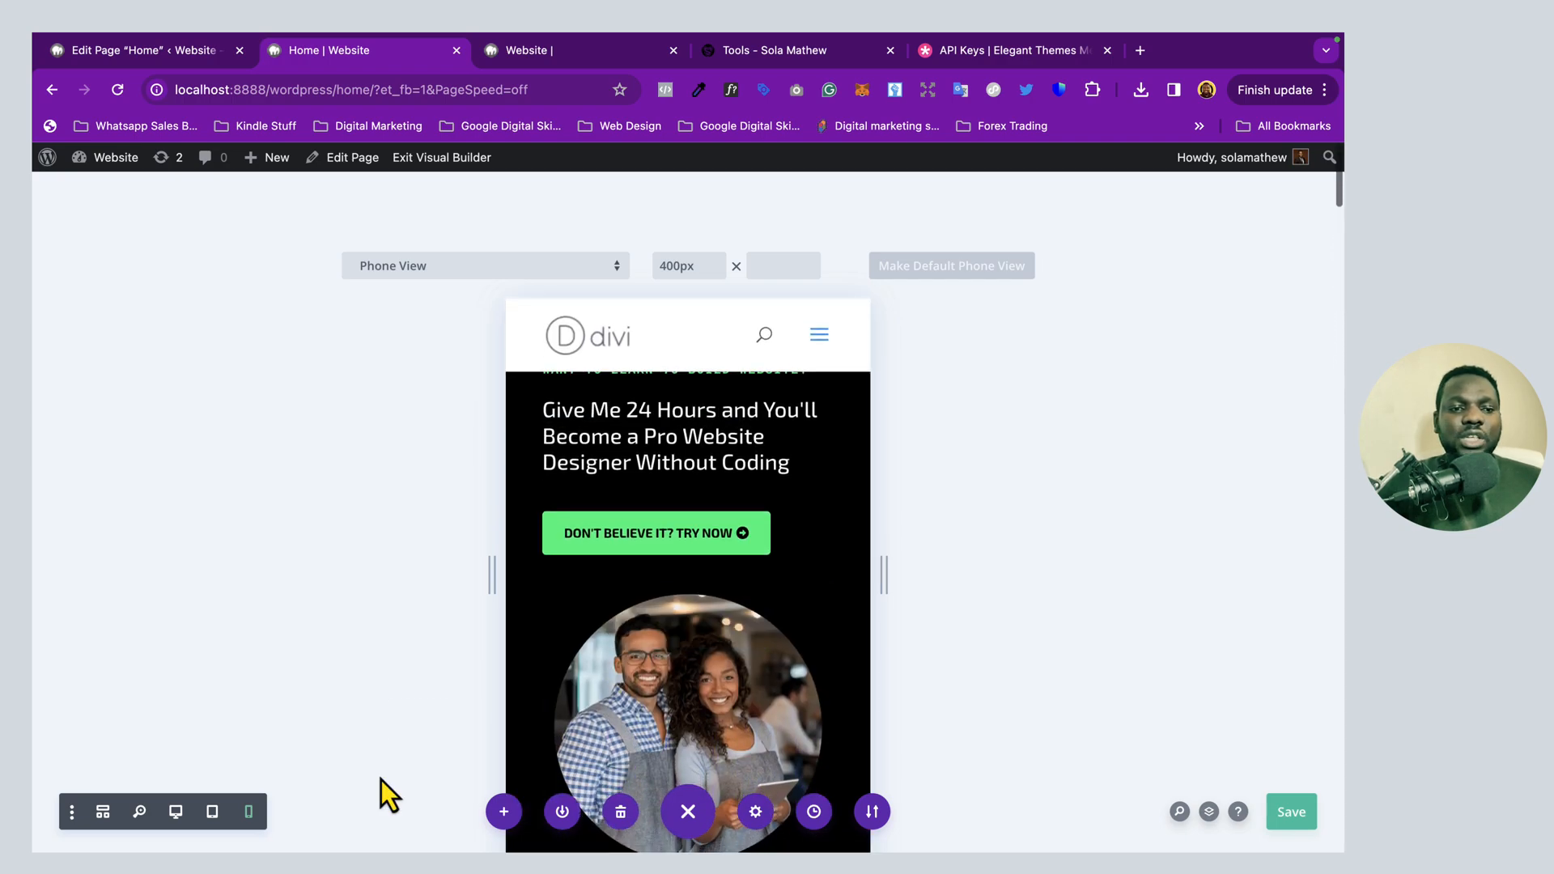
Return the page to desktop view and save it
click(175, 812)
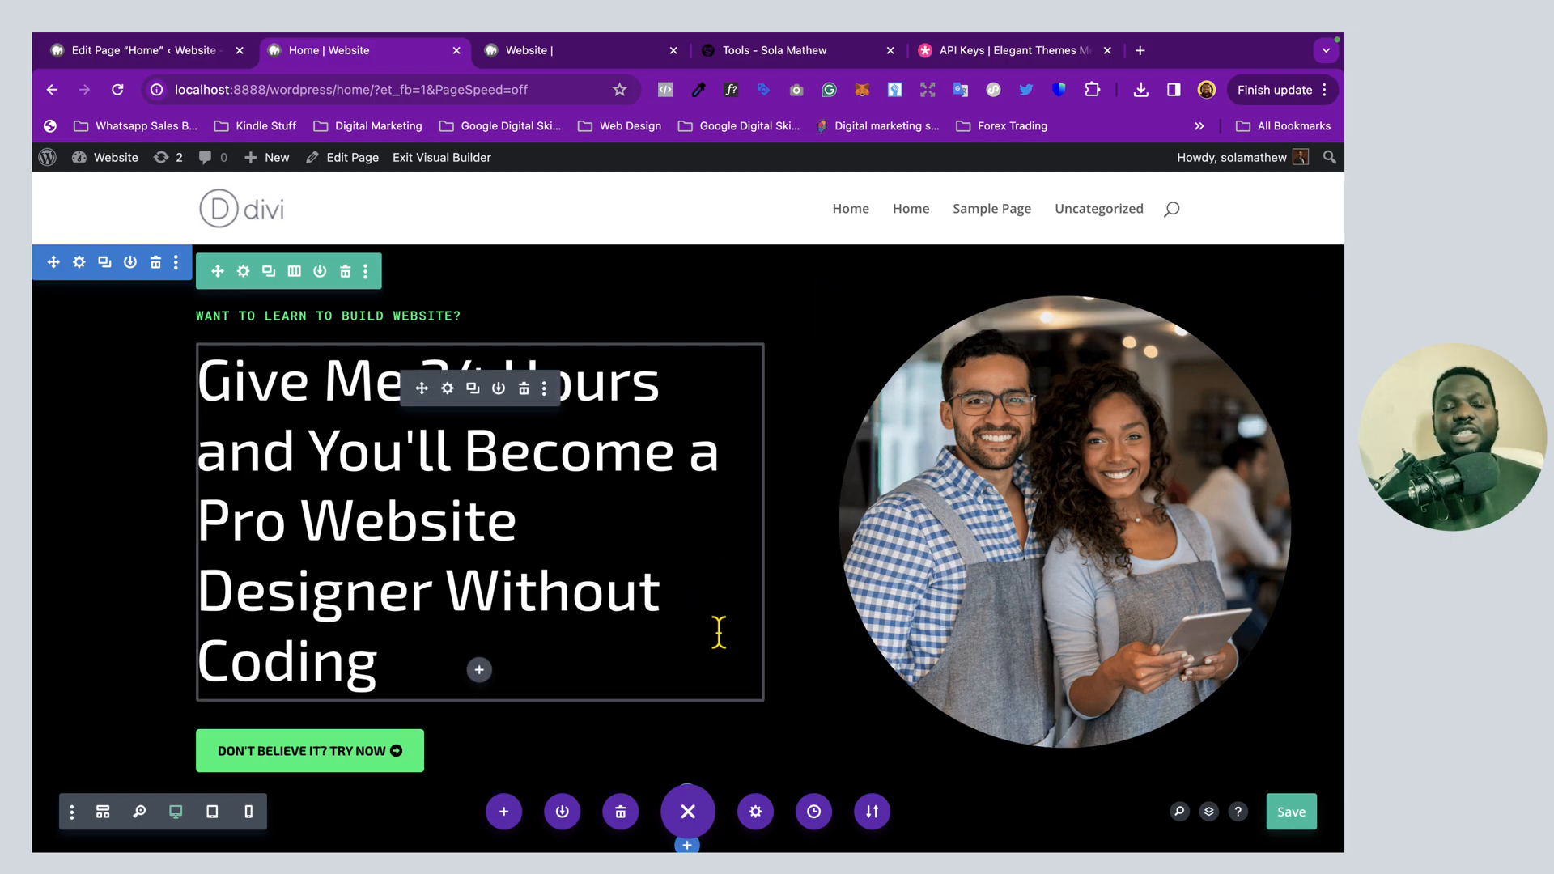
scroll(719, 631, down, 3)
scroll(719, 632, up, 3)
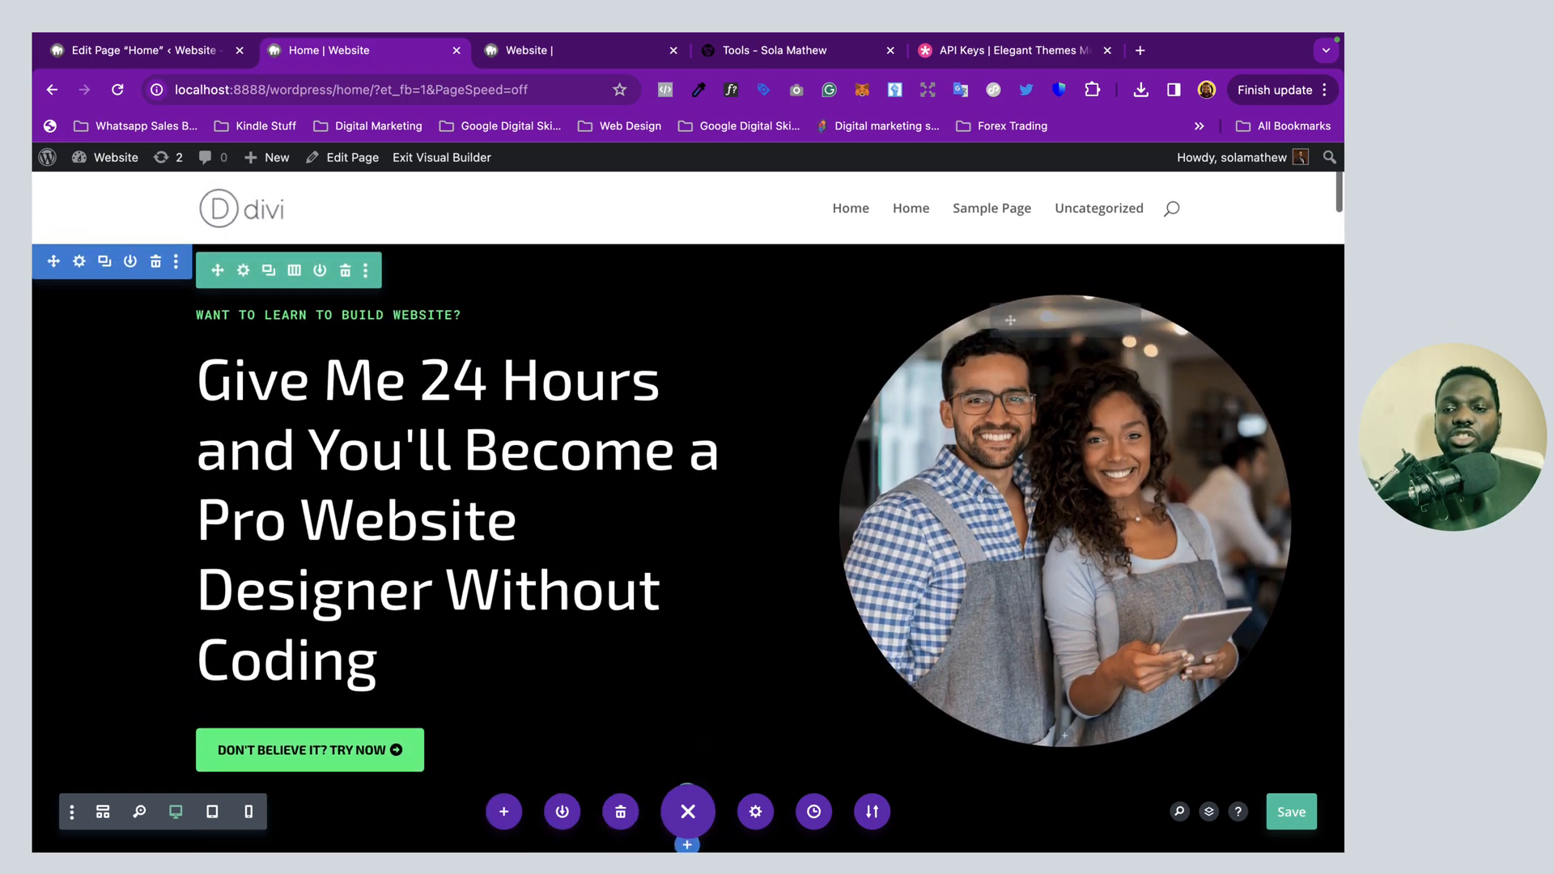
click(1290, 812)
Delete the "Why Augmented Reality?" section below the course cards
scroll(993, 639, down, 1)
scroll(993, 639, down, 15)
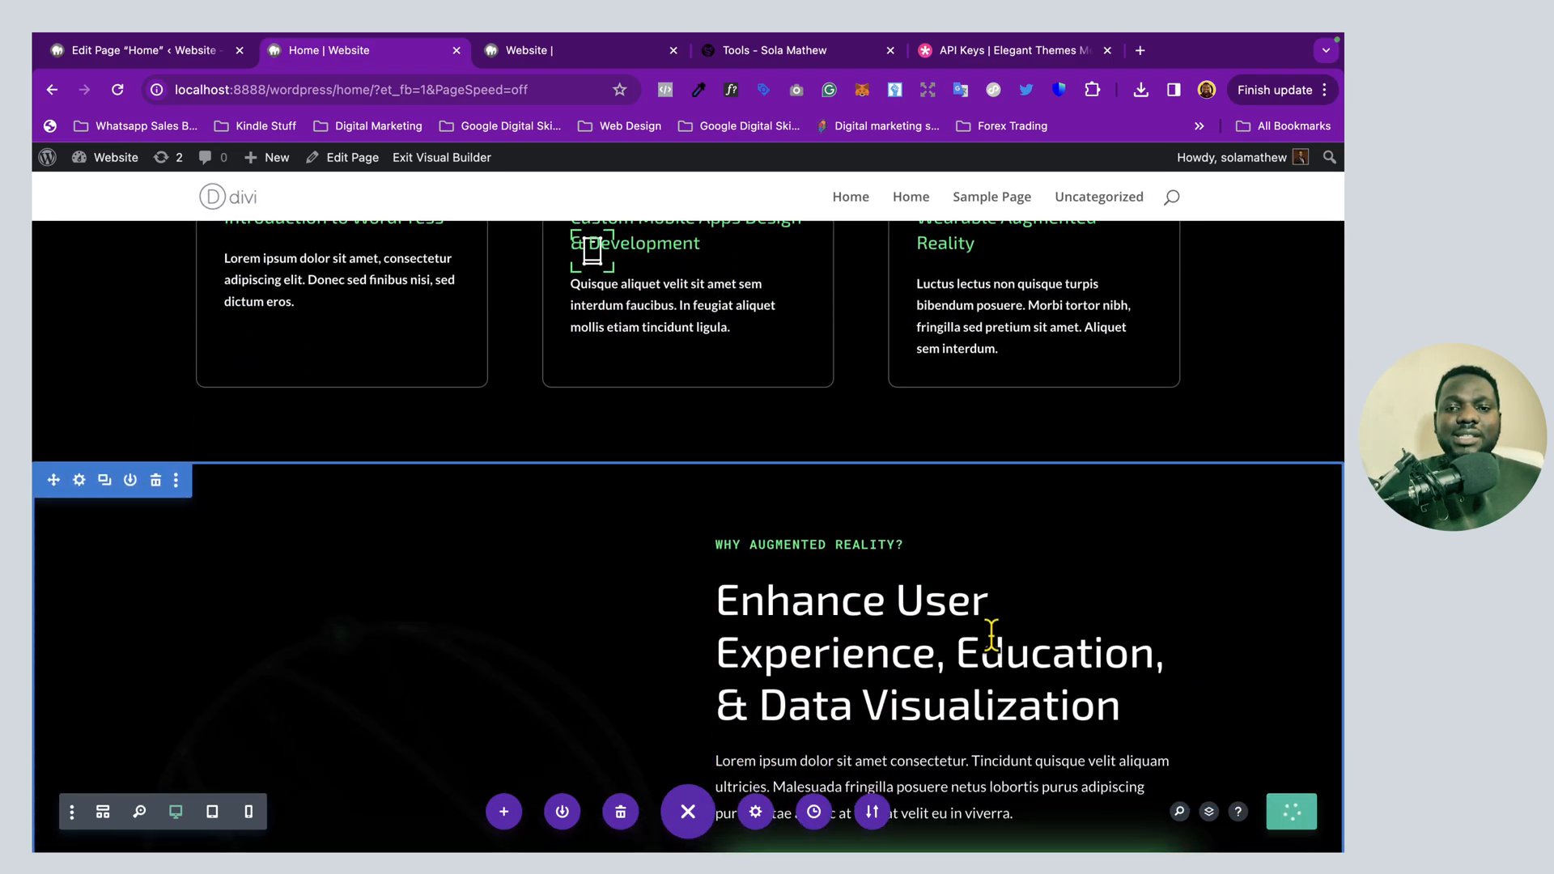
scroll(992, 636, down, 4)
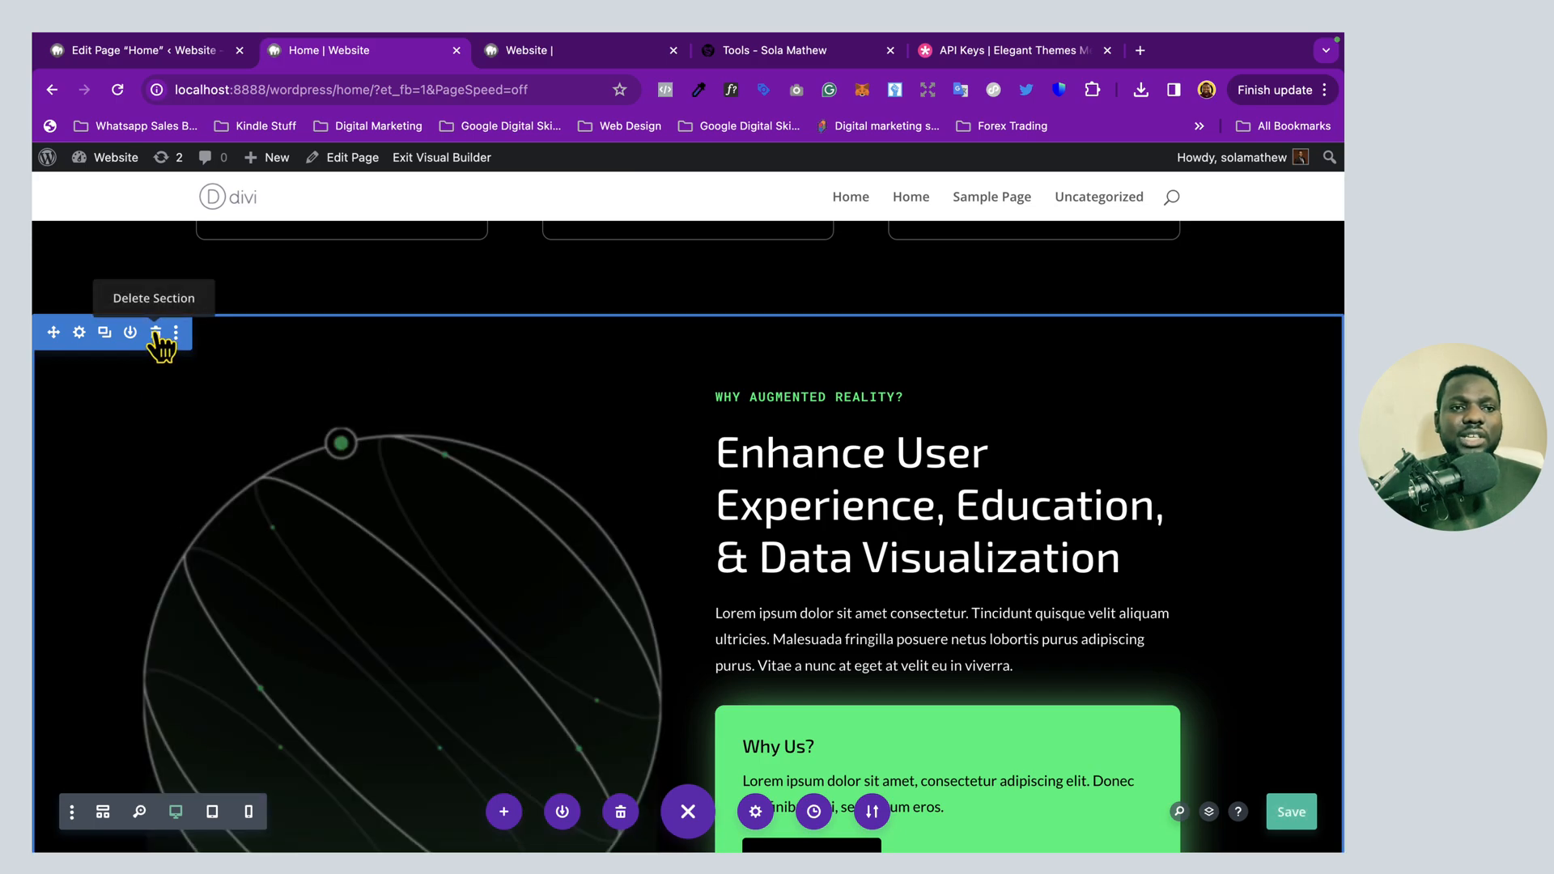
click(155, 333)
click(156, 298)
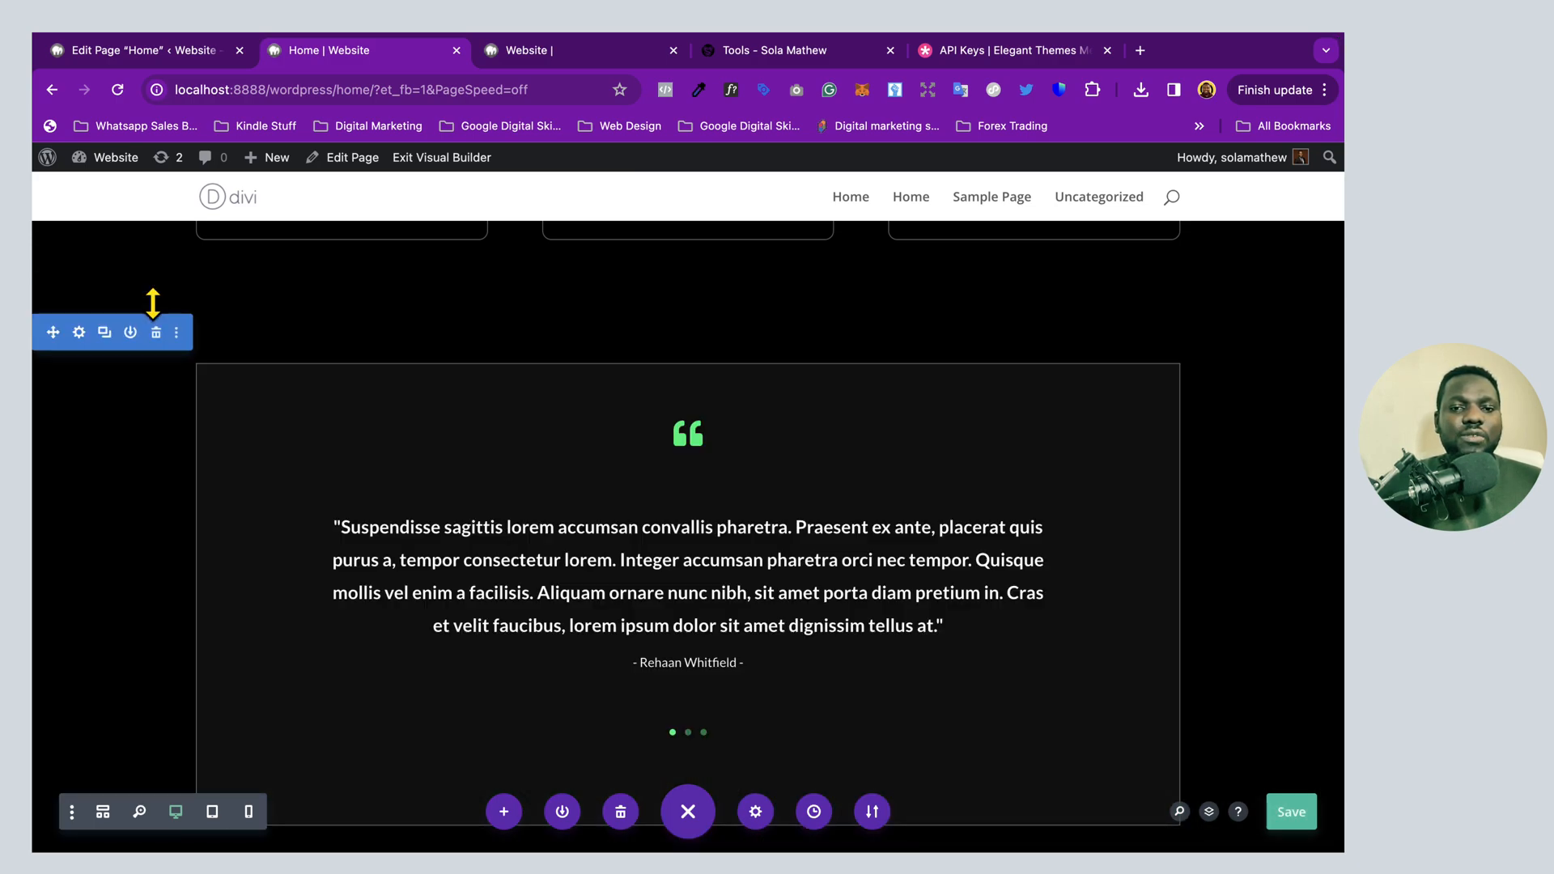
Delete the "Featured Projects" Showcase section and the "AR Website Builder" section below the testimonial slider
scroll(462, 575, up, 3)
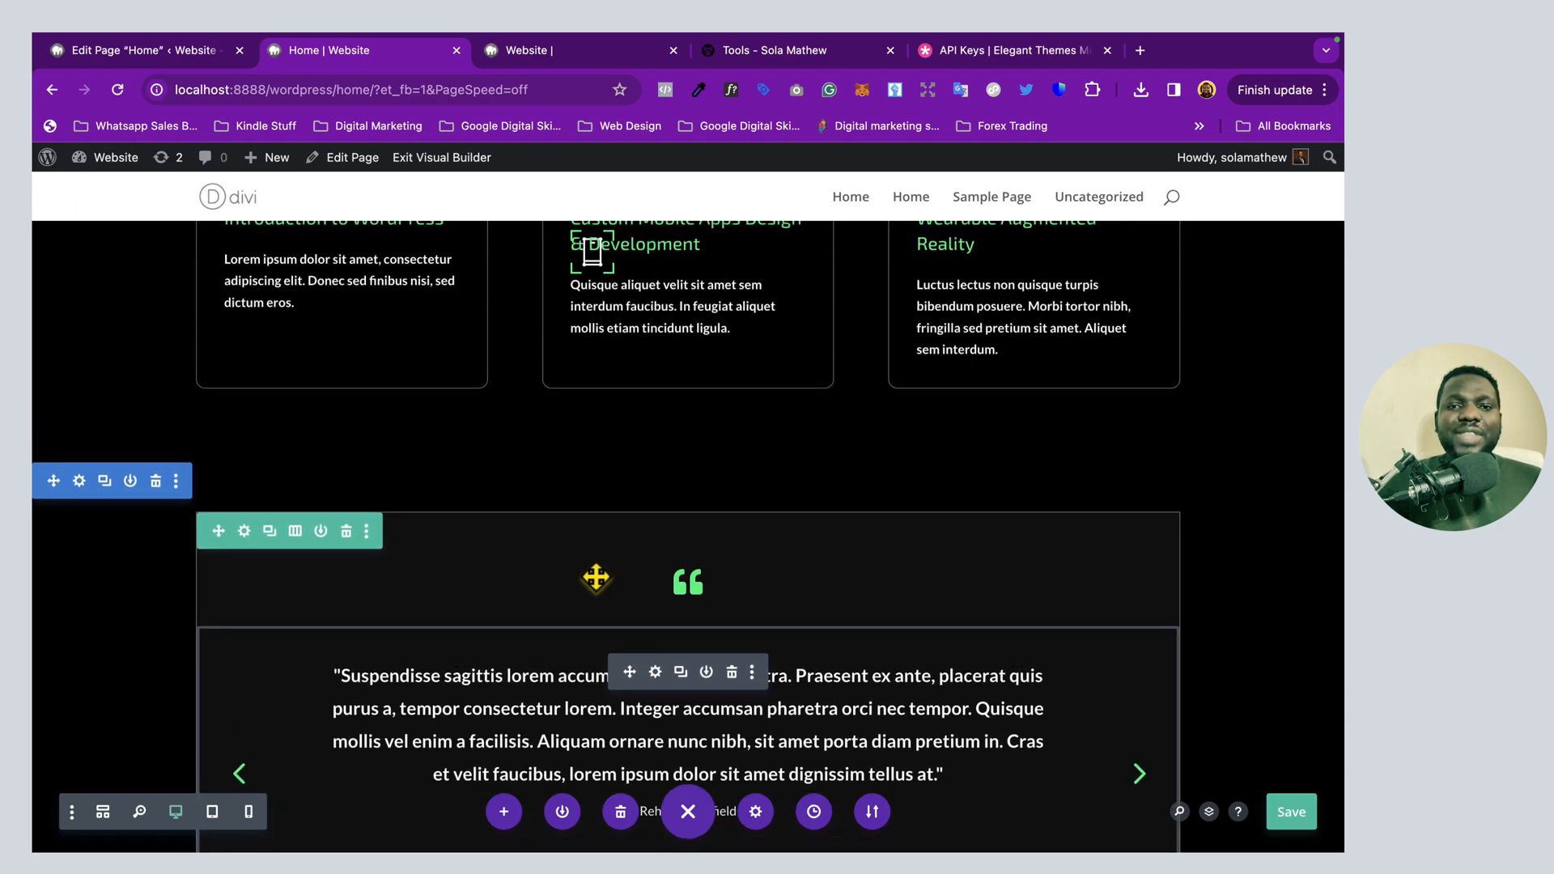
scroll(760, 590, down, 2)
scroll(719, 609, down, 3)
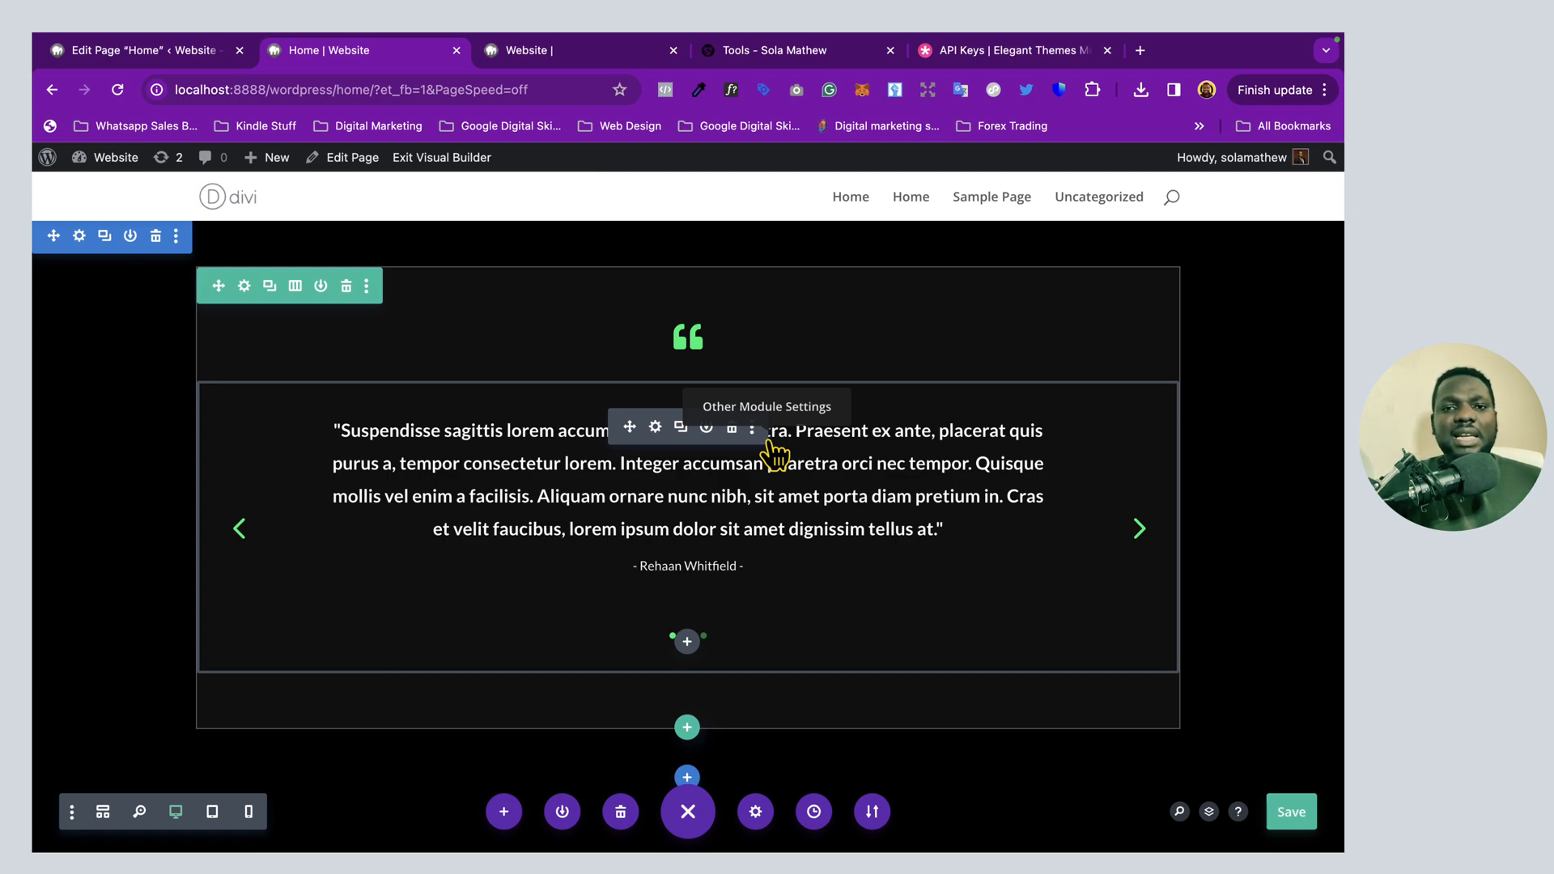
scroll(775, 453, down, 6)
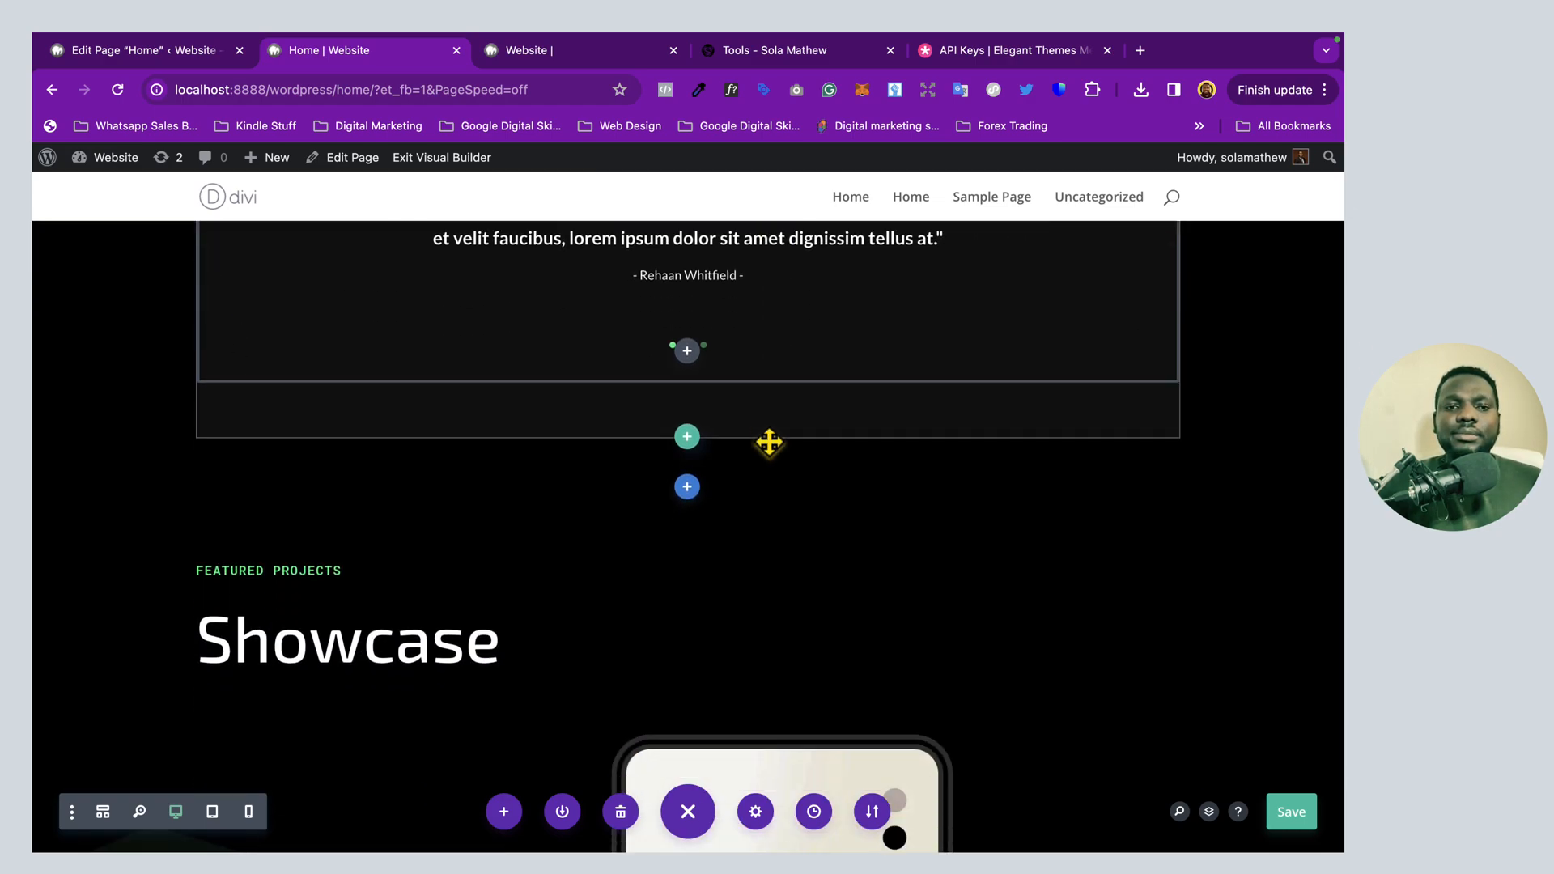
scroll(586, 525, down, 2)
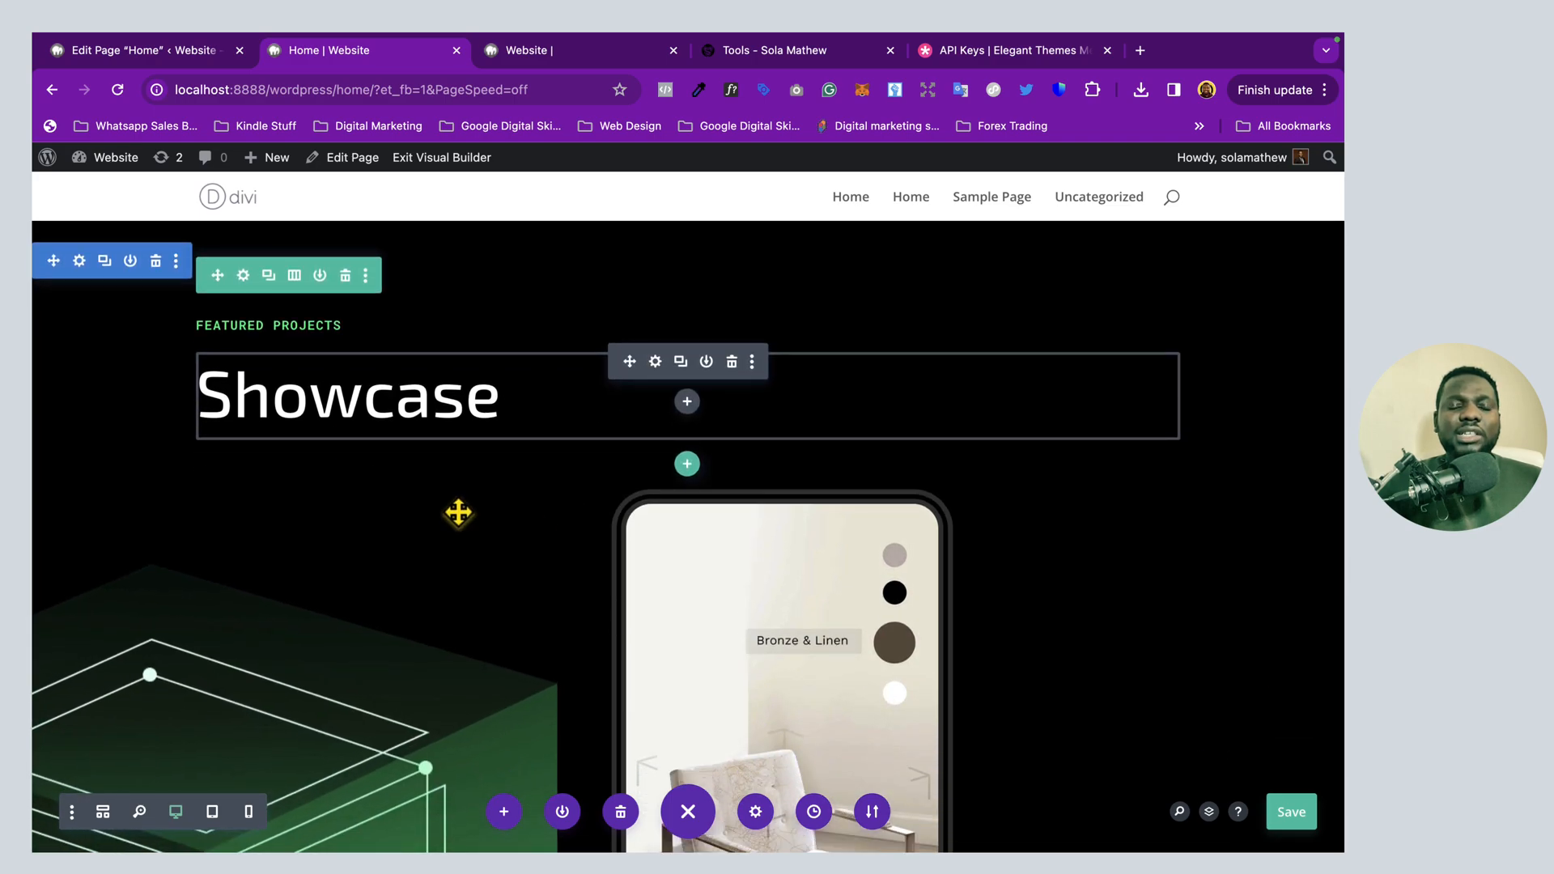
scroll(264, 347, up, 1)
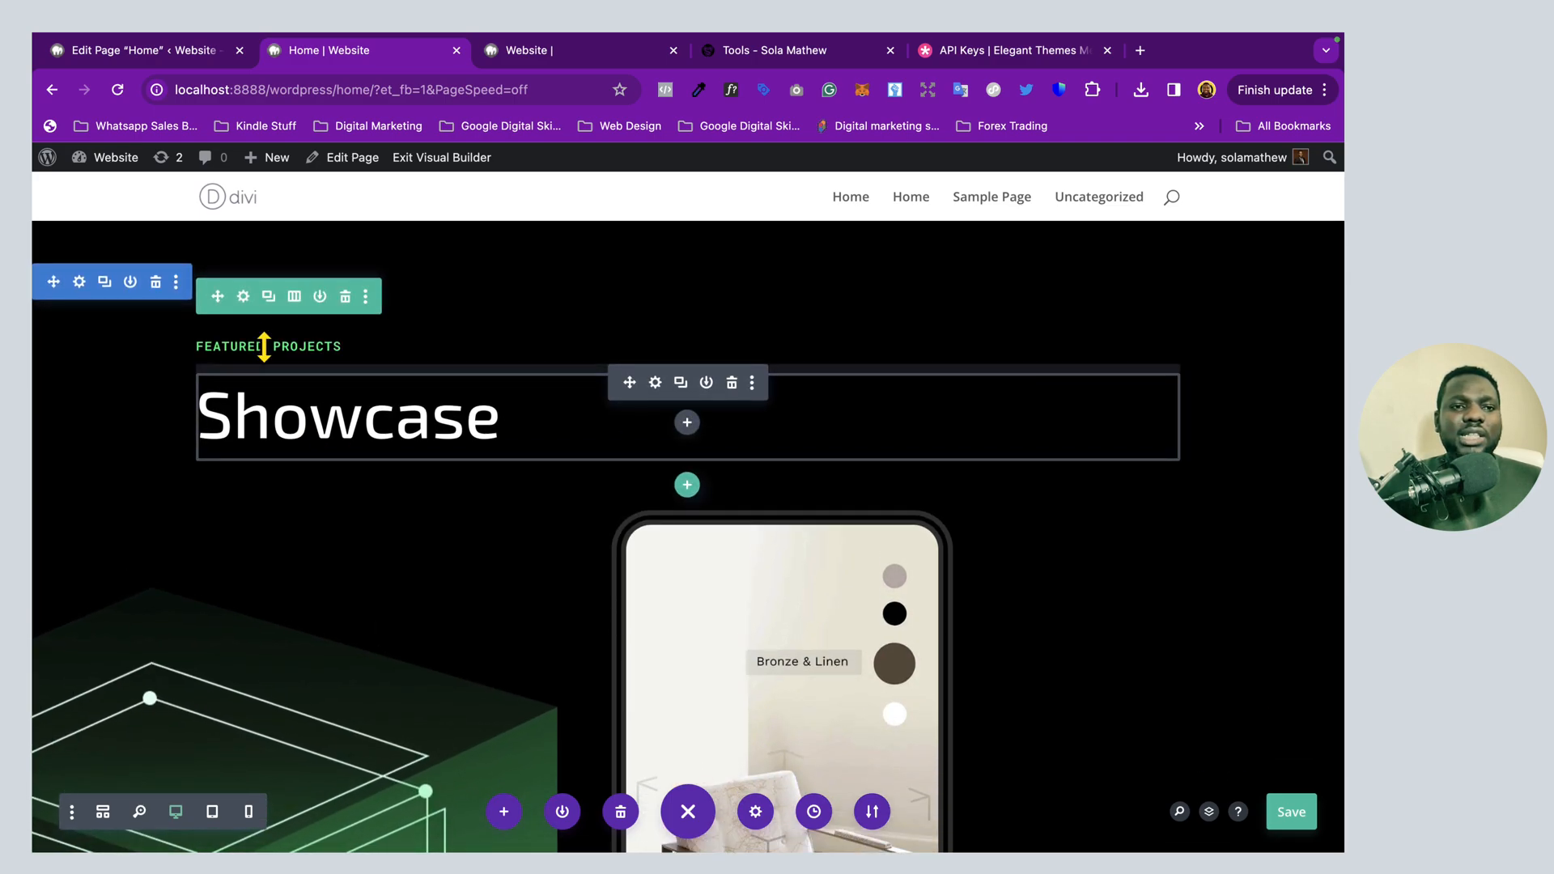
click(154, 282)
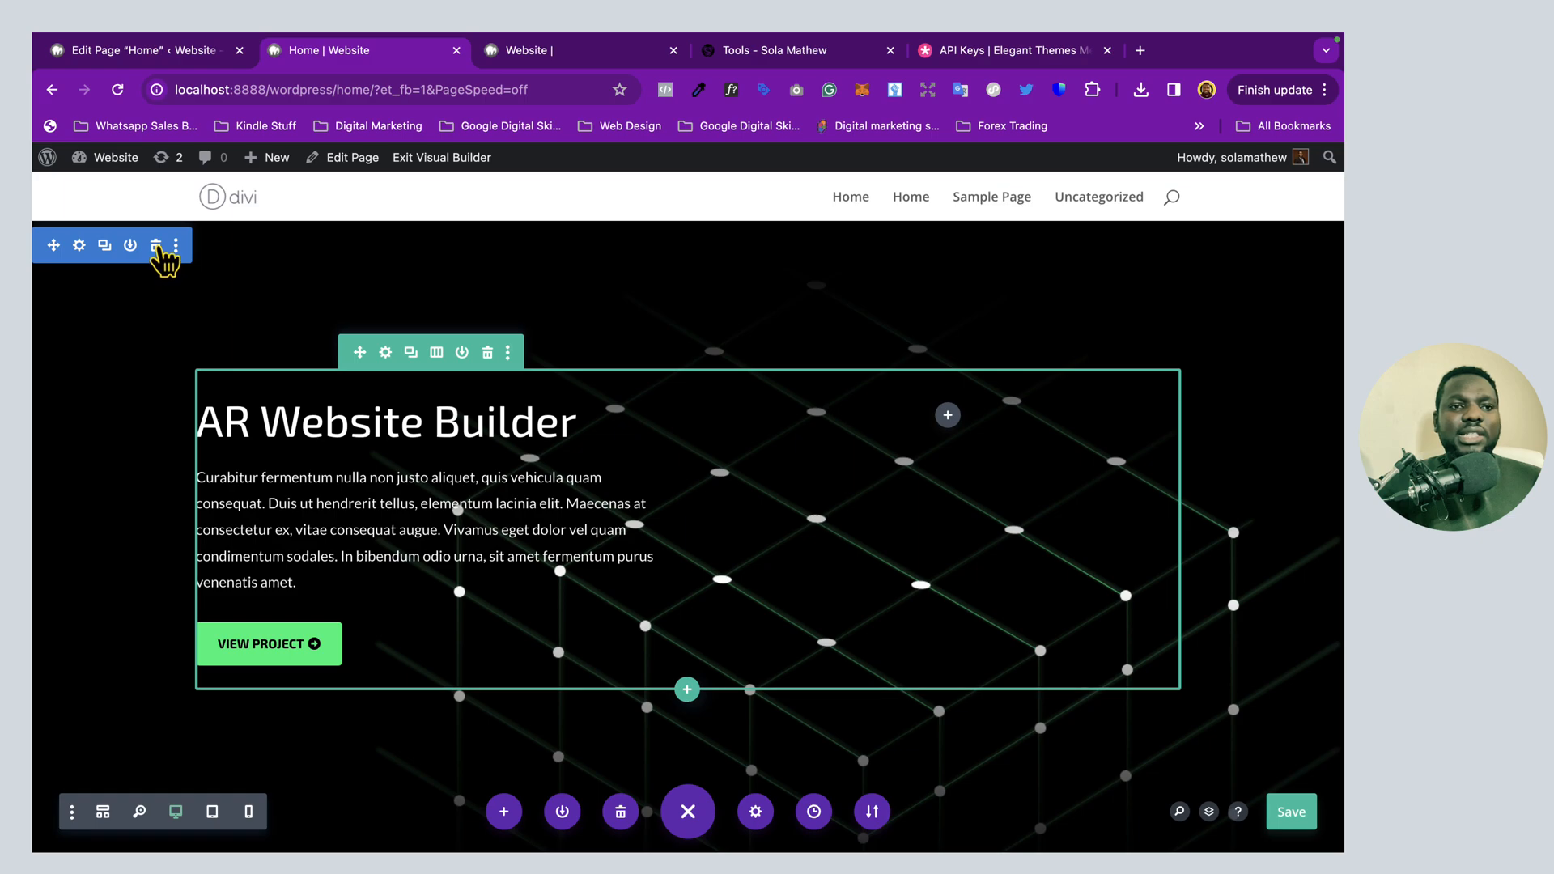
click(156, 246)
scroll(607, 503, up, 1)
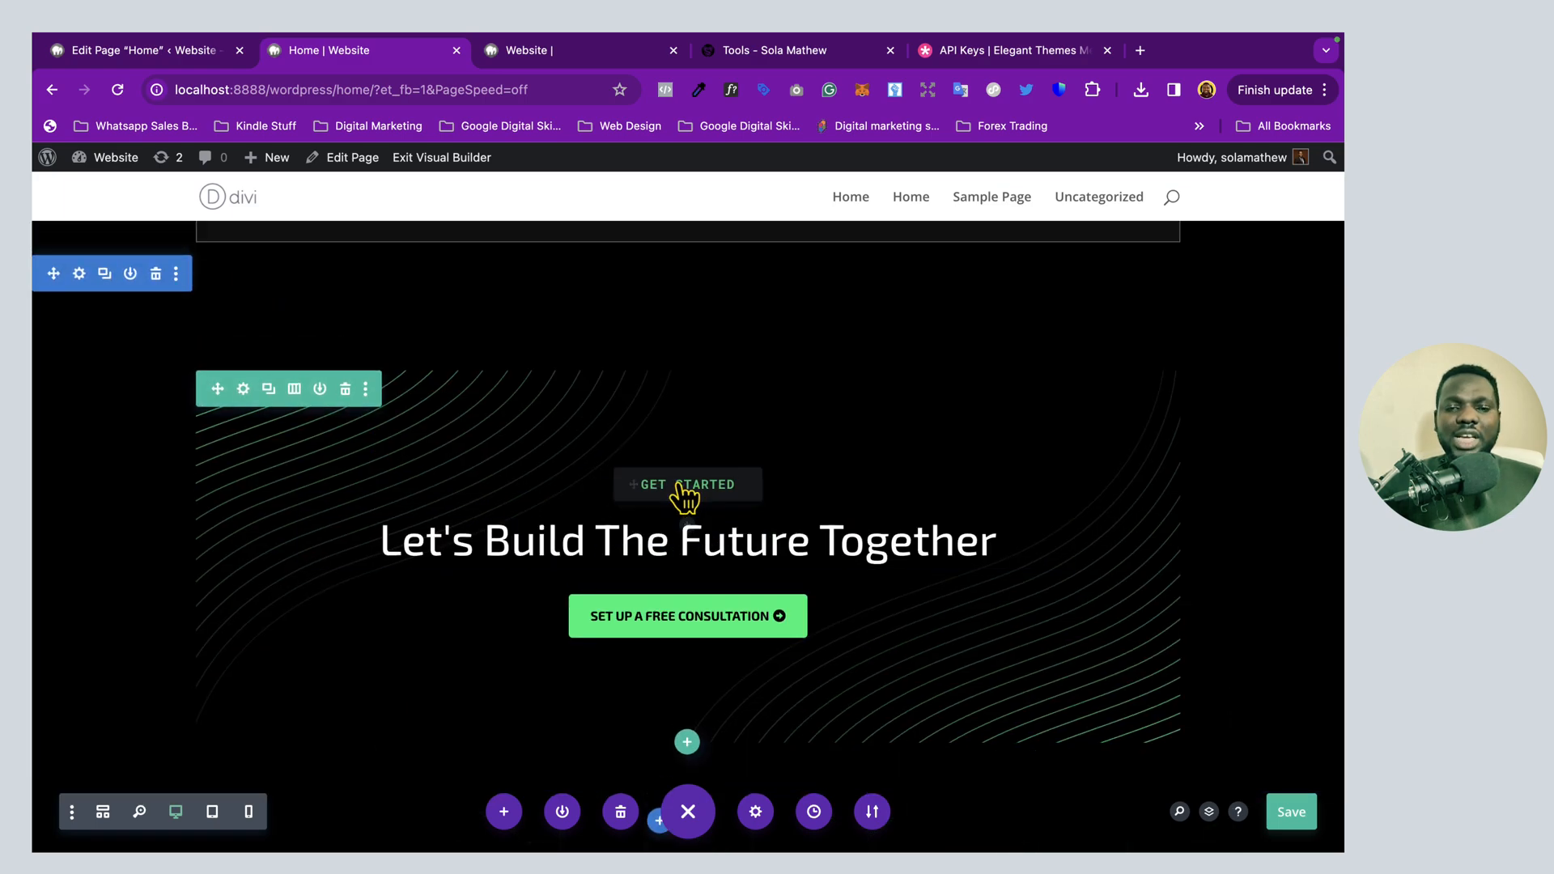
Save the Home page and exit the visual builder to its live view
key(super+s)
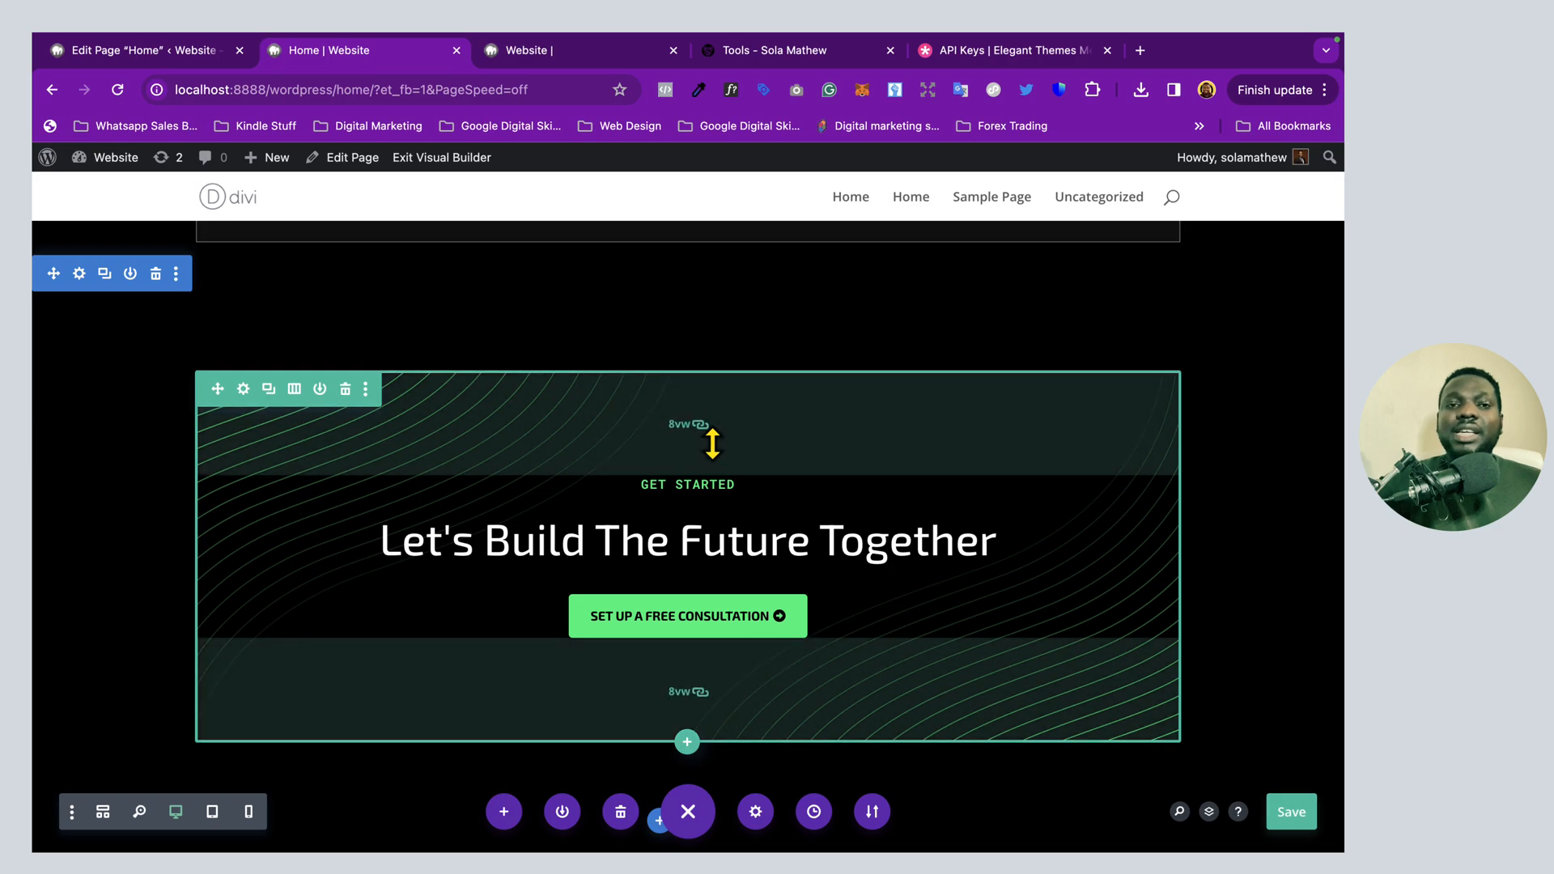
scroll(712, 443, up, 3)
scroll(712, 445, up, 10)
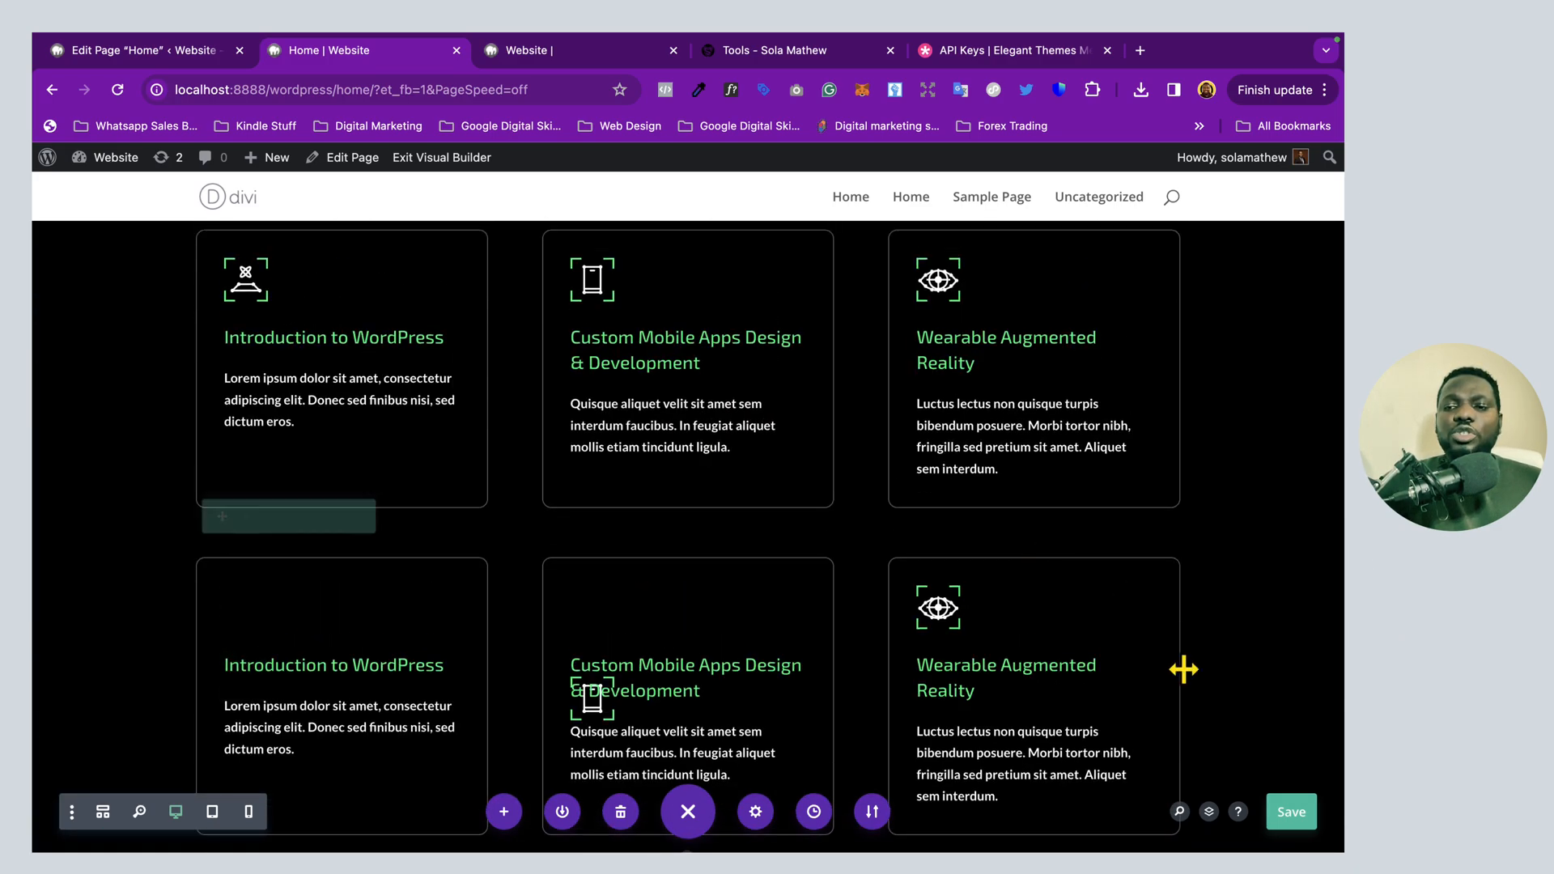
click(1290, 815)
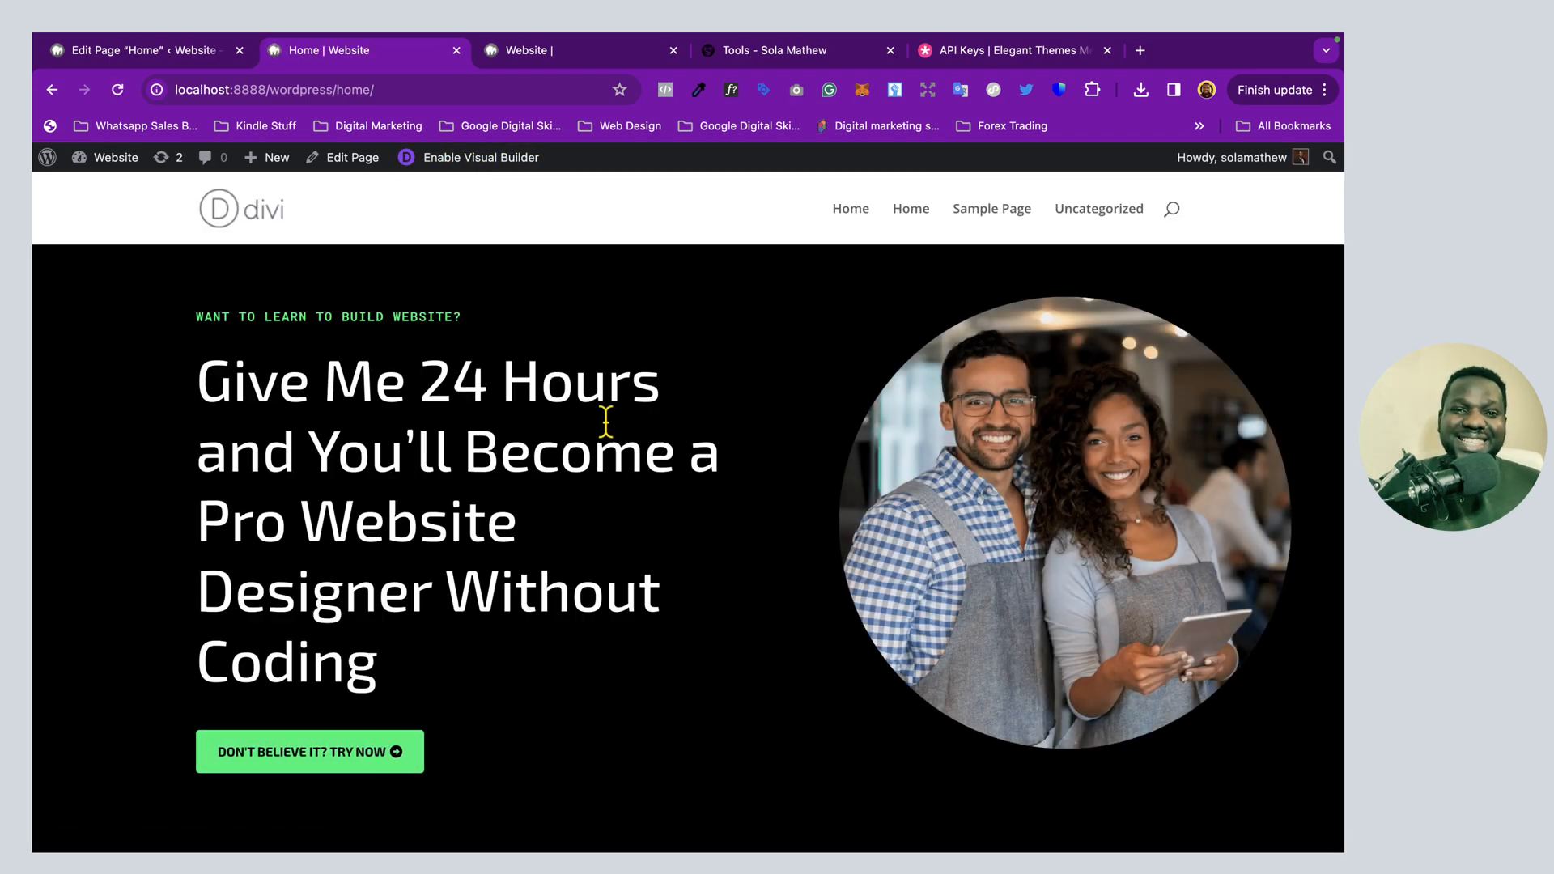
Review the live Home page from the hero through the course cards and testimonial to the footer
scroll(628, 543, down, 4)
scroll(628, 544, up, 4)
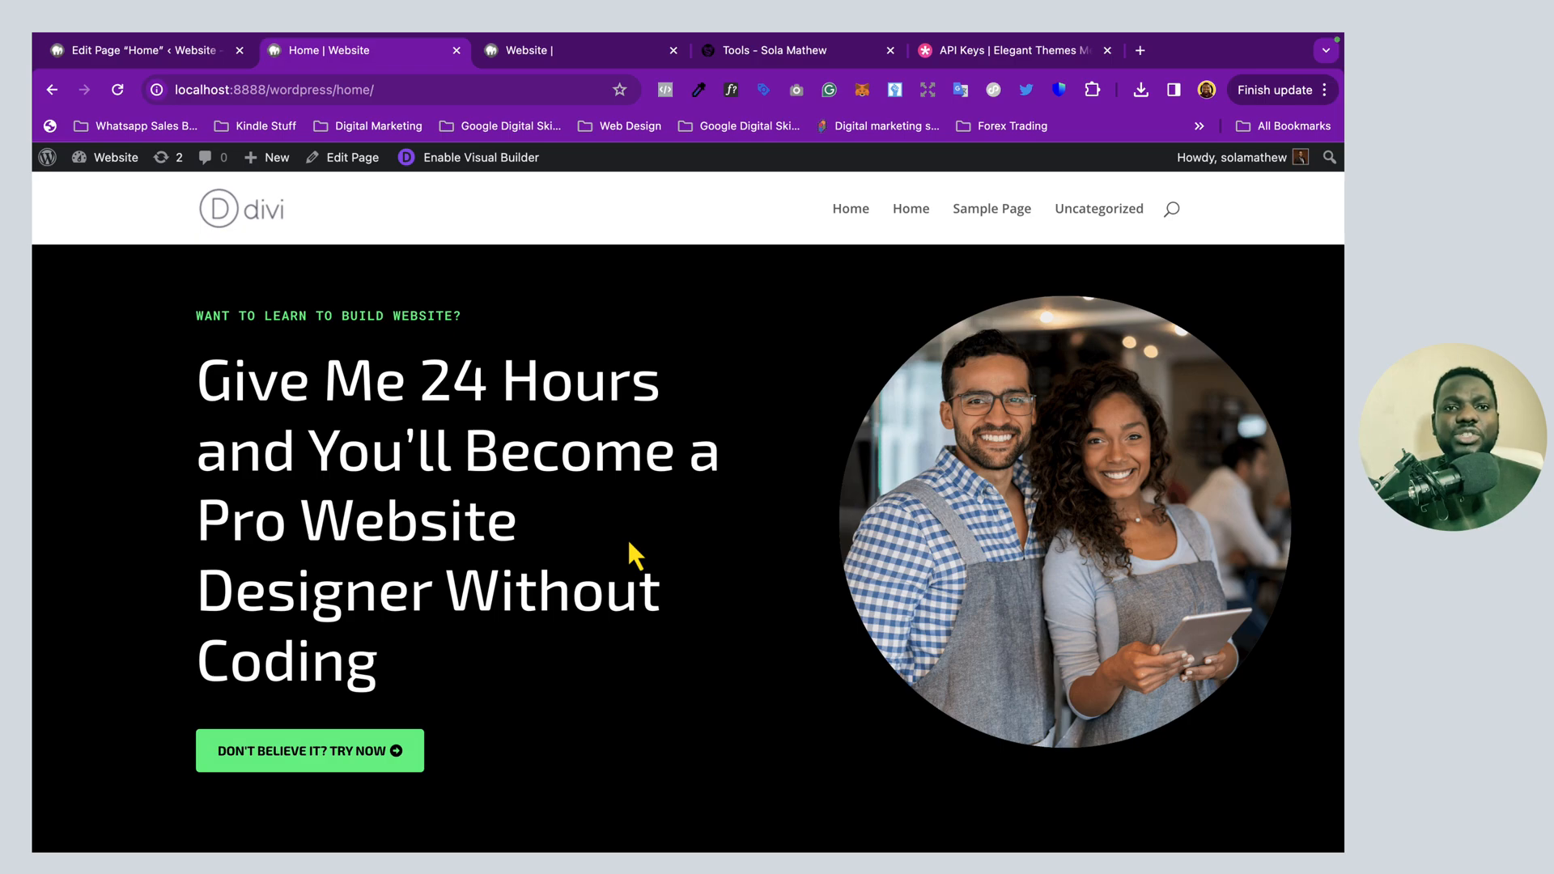
scroll(629, 544, down, 10)
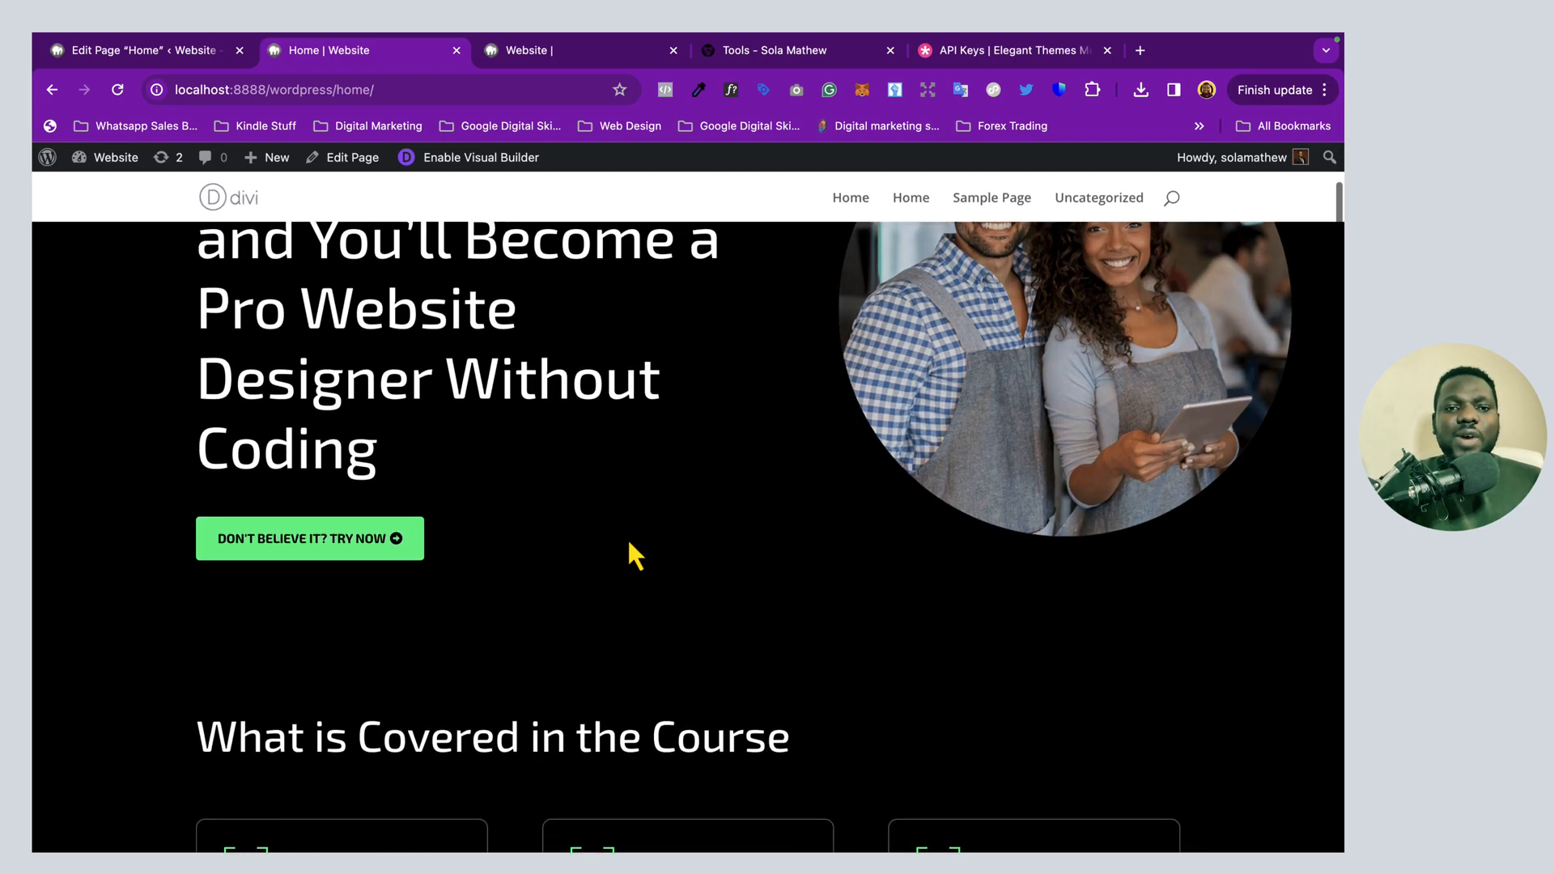
scroll(627, 539, down, 10)
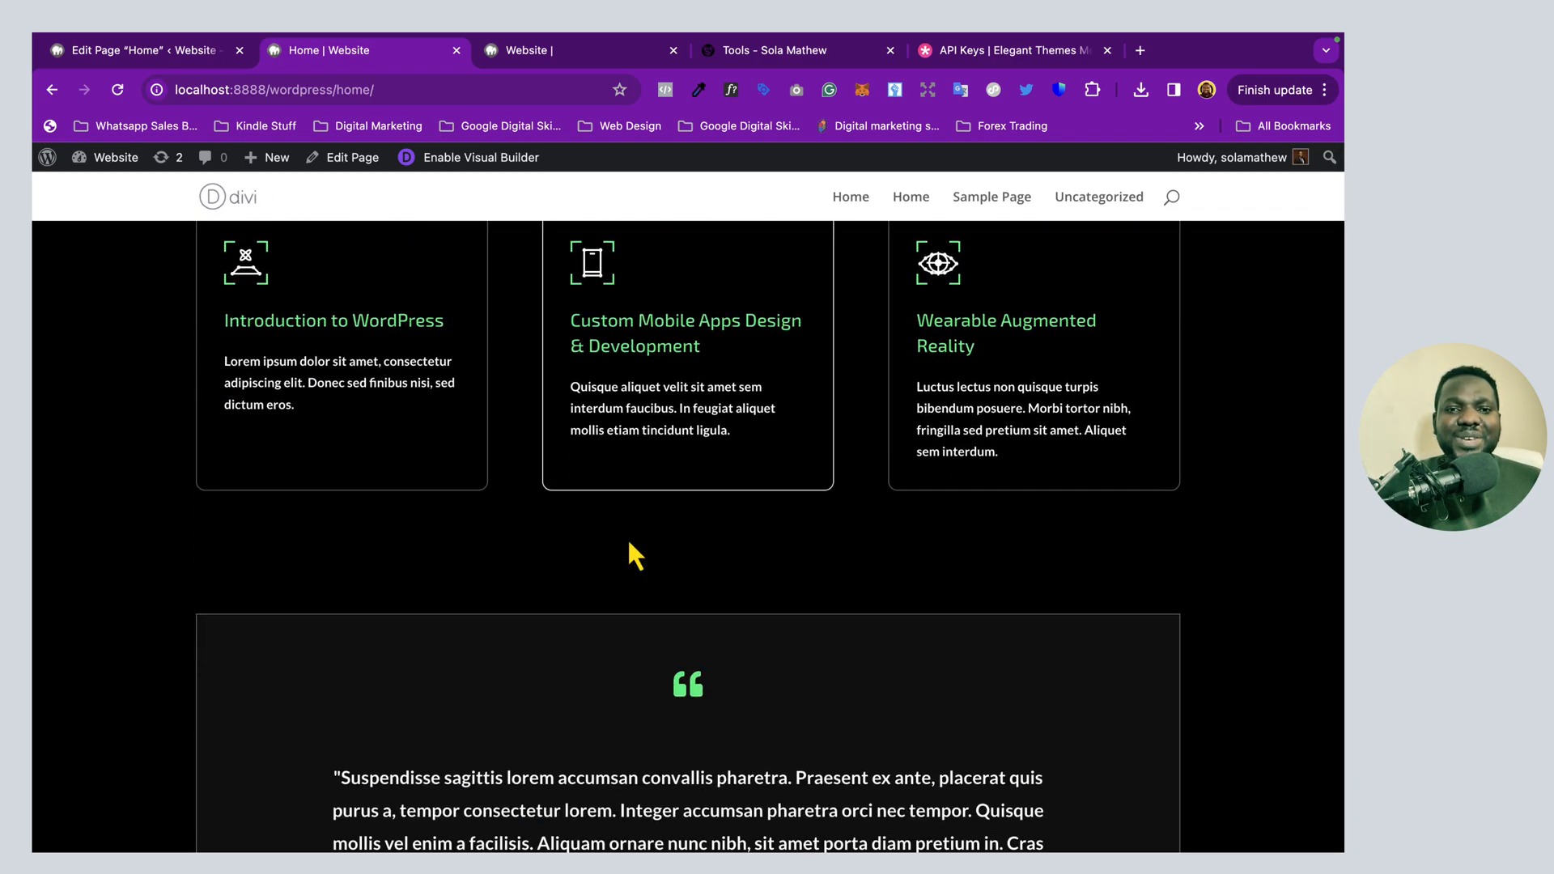
scroll(629, 544, down, 10)
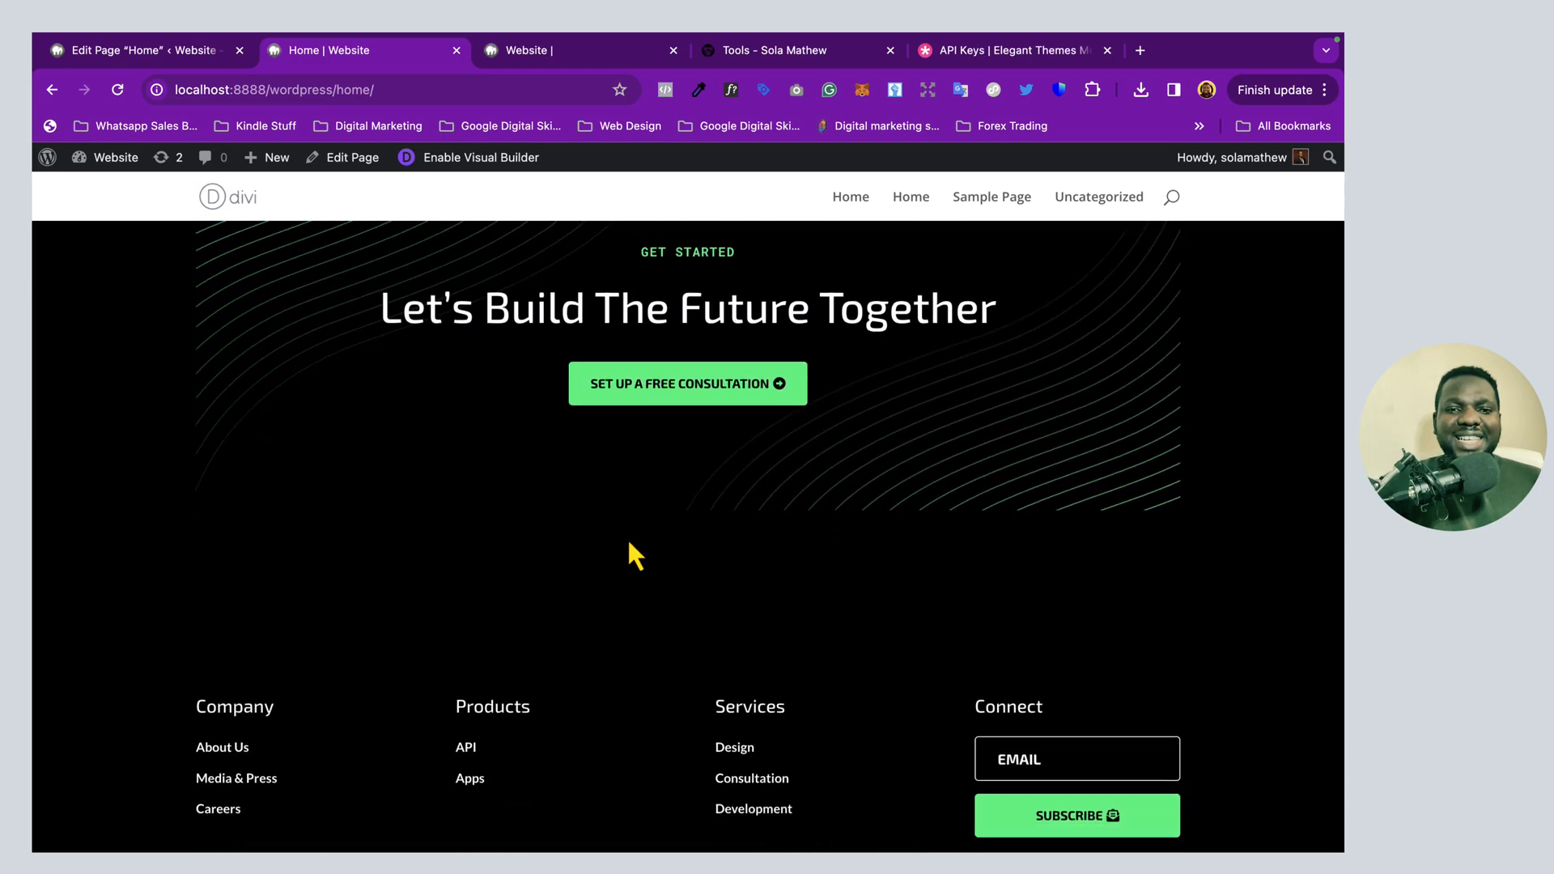
scroll(628, 539, up, 20)
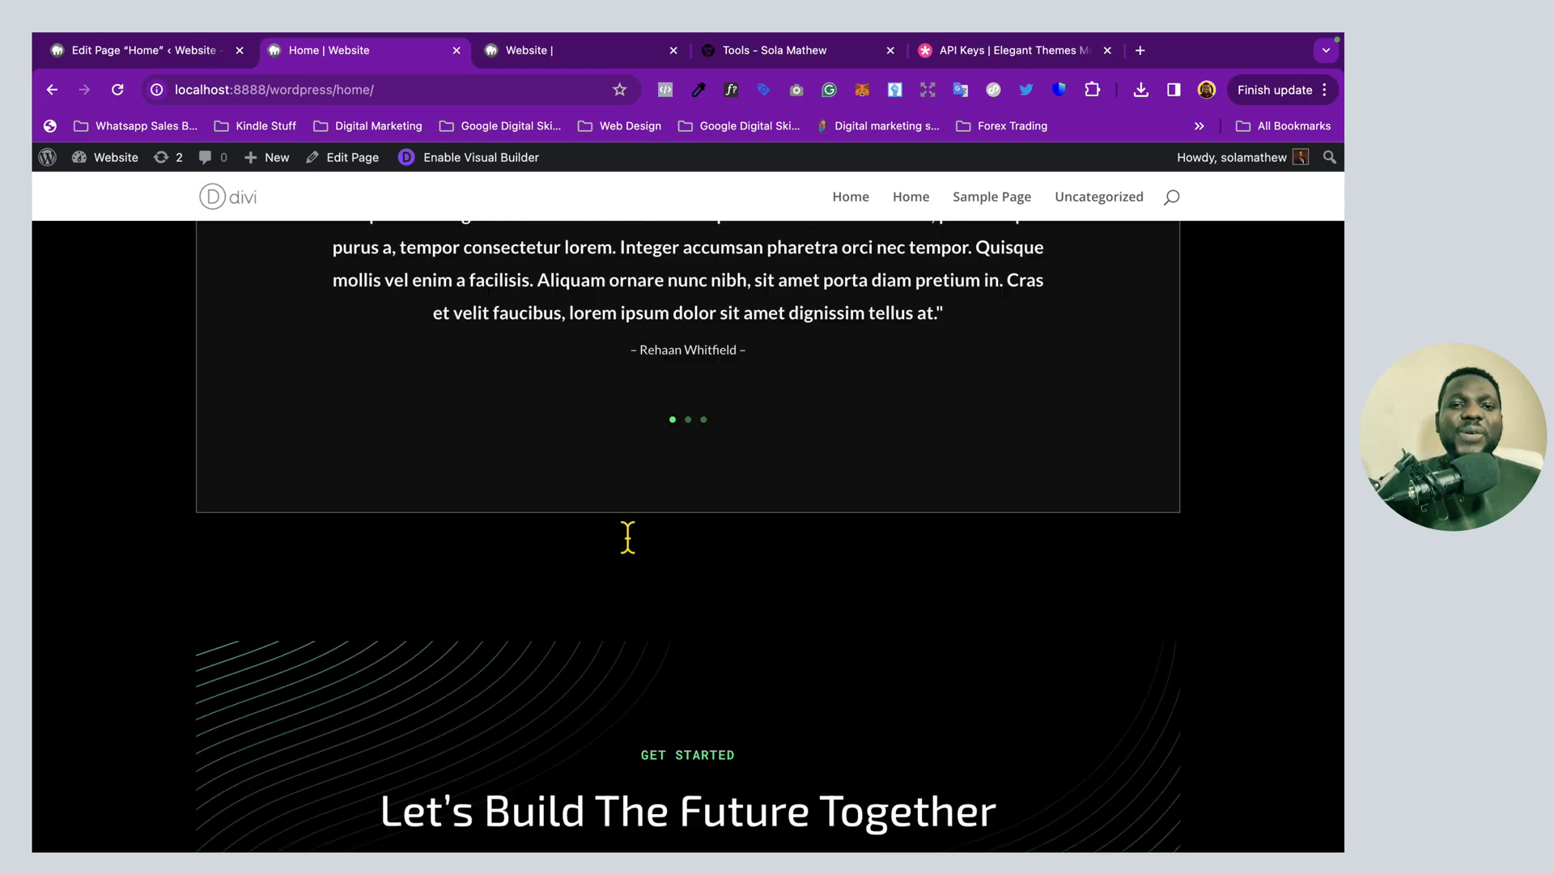
scroll(636, 557, up, 3)
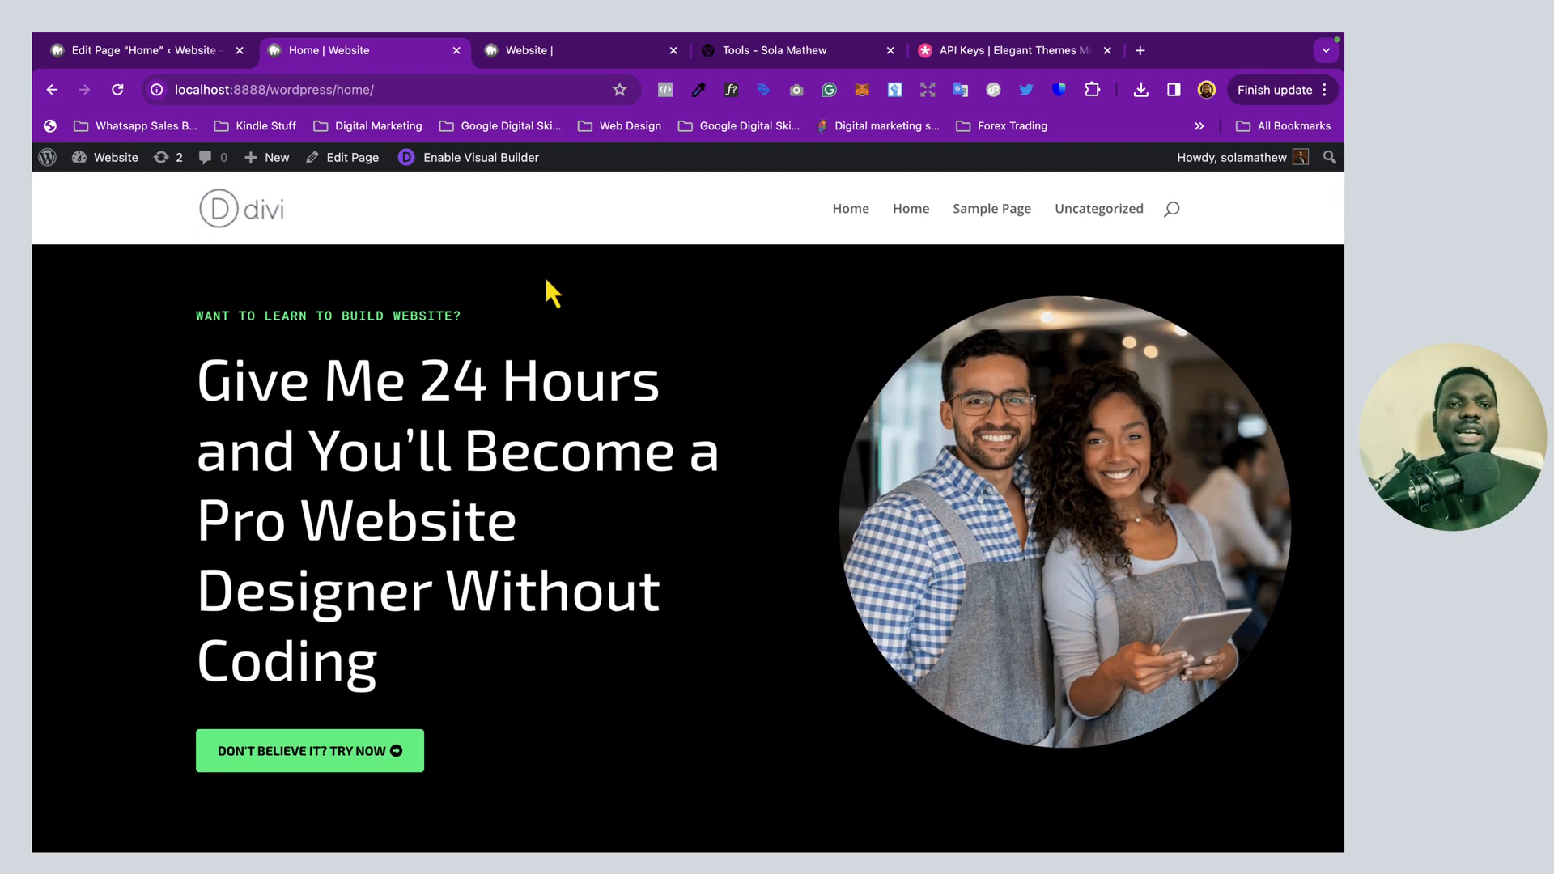
Set the site's homepage to the static page "Home" in the Reading settings and save the changes
click(547, 51)
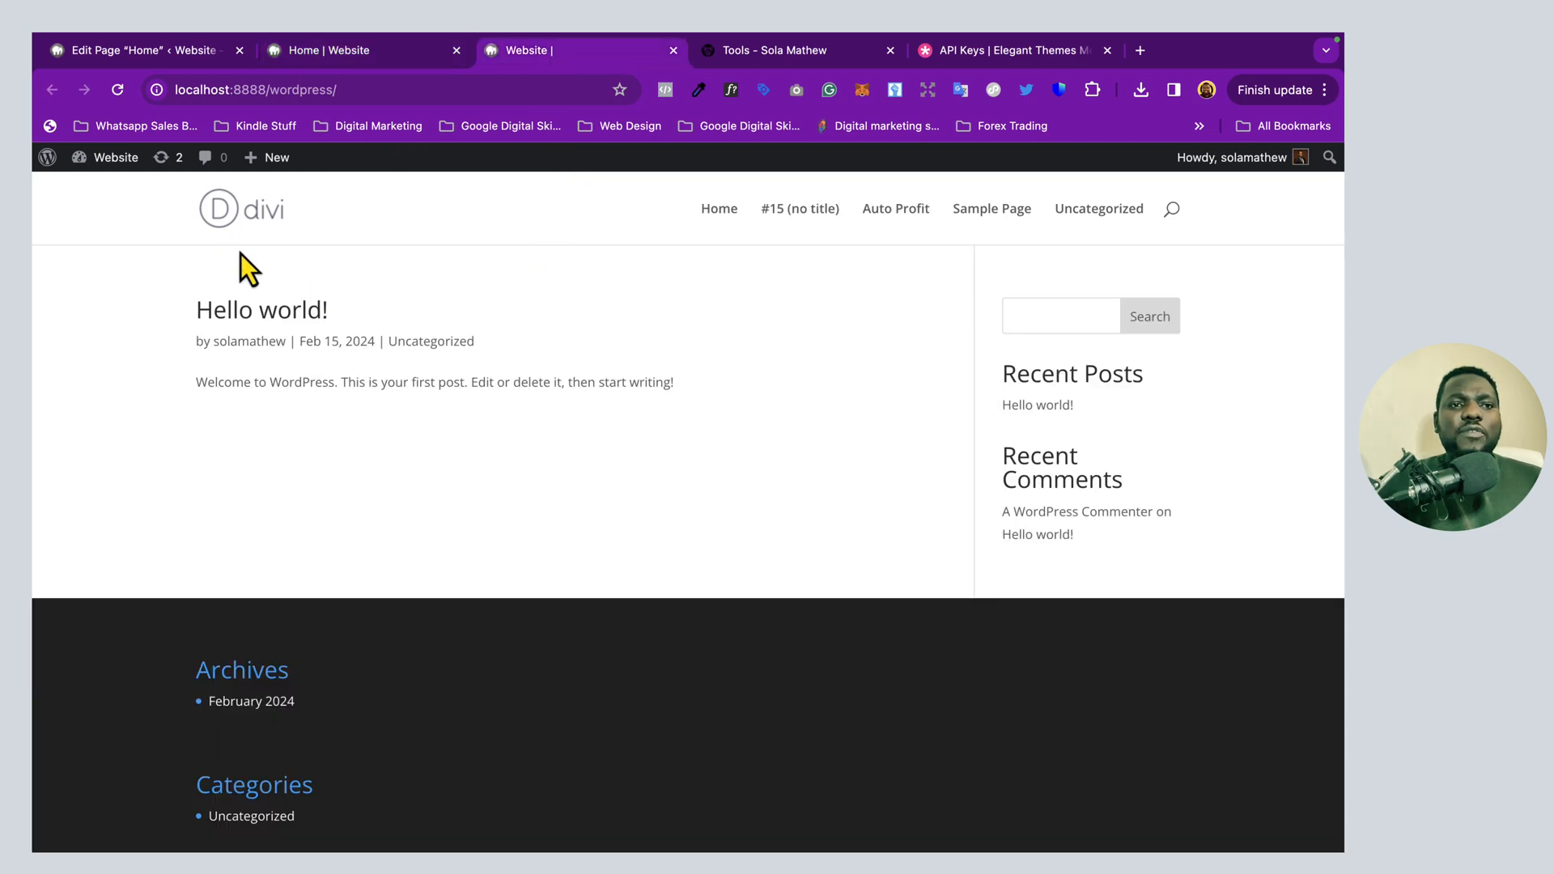
click(117, 89)
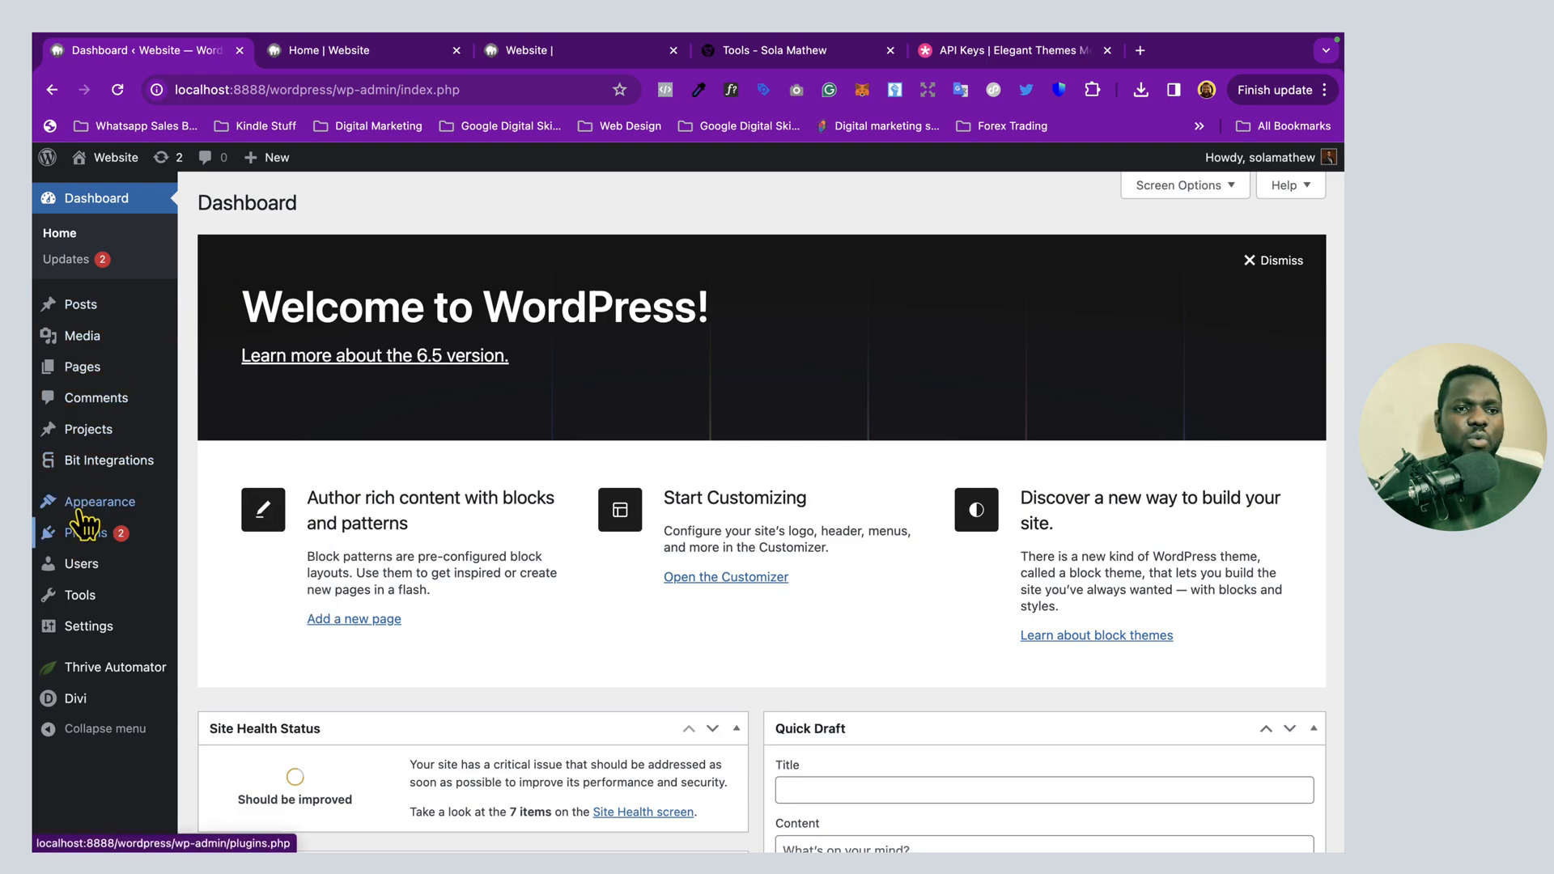
mouse_move(92, 508)
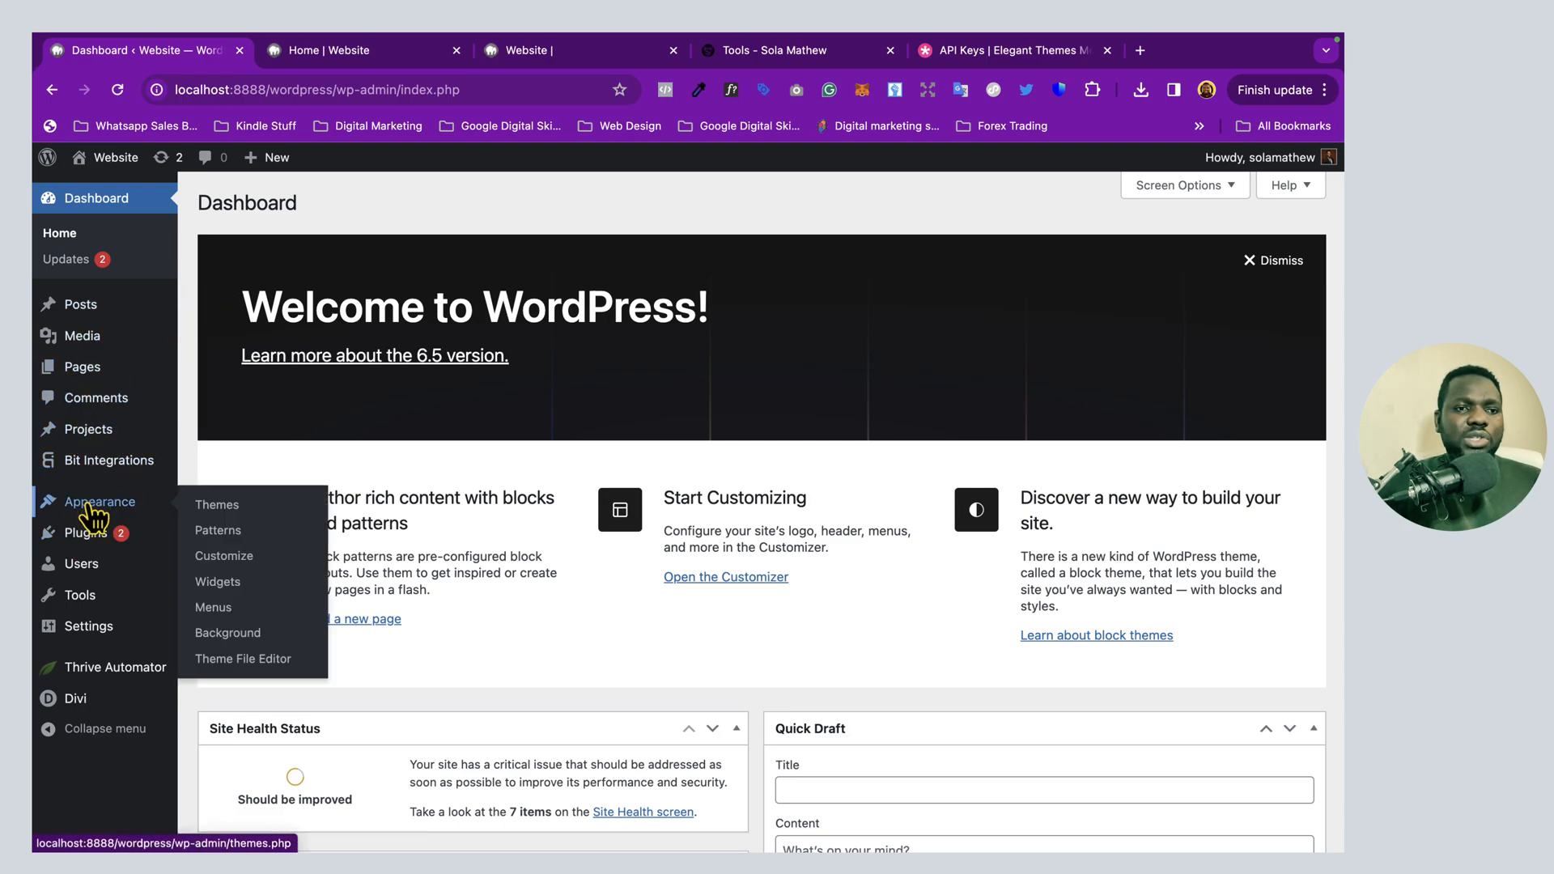
mouse_move(91, 644)
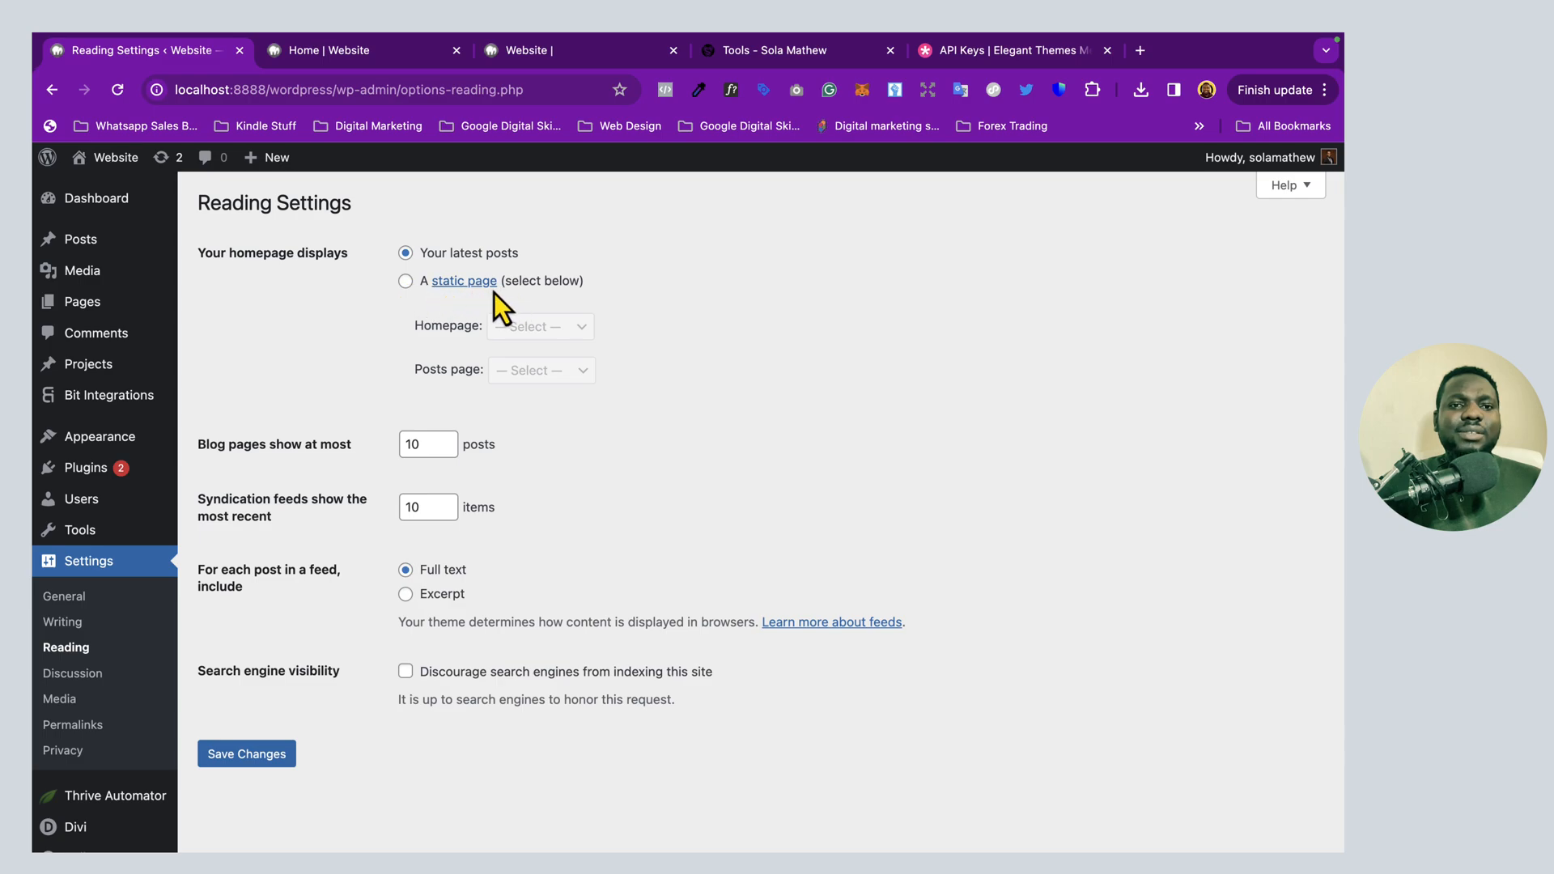
click(404, 281)
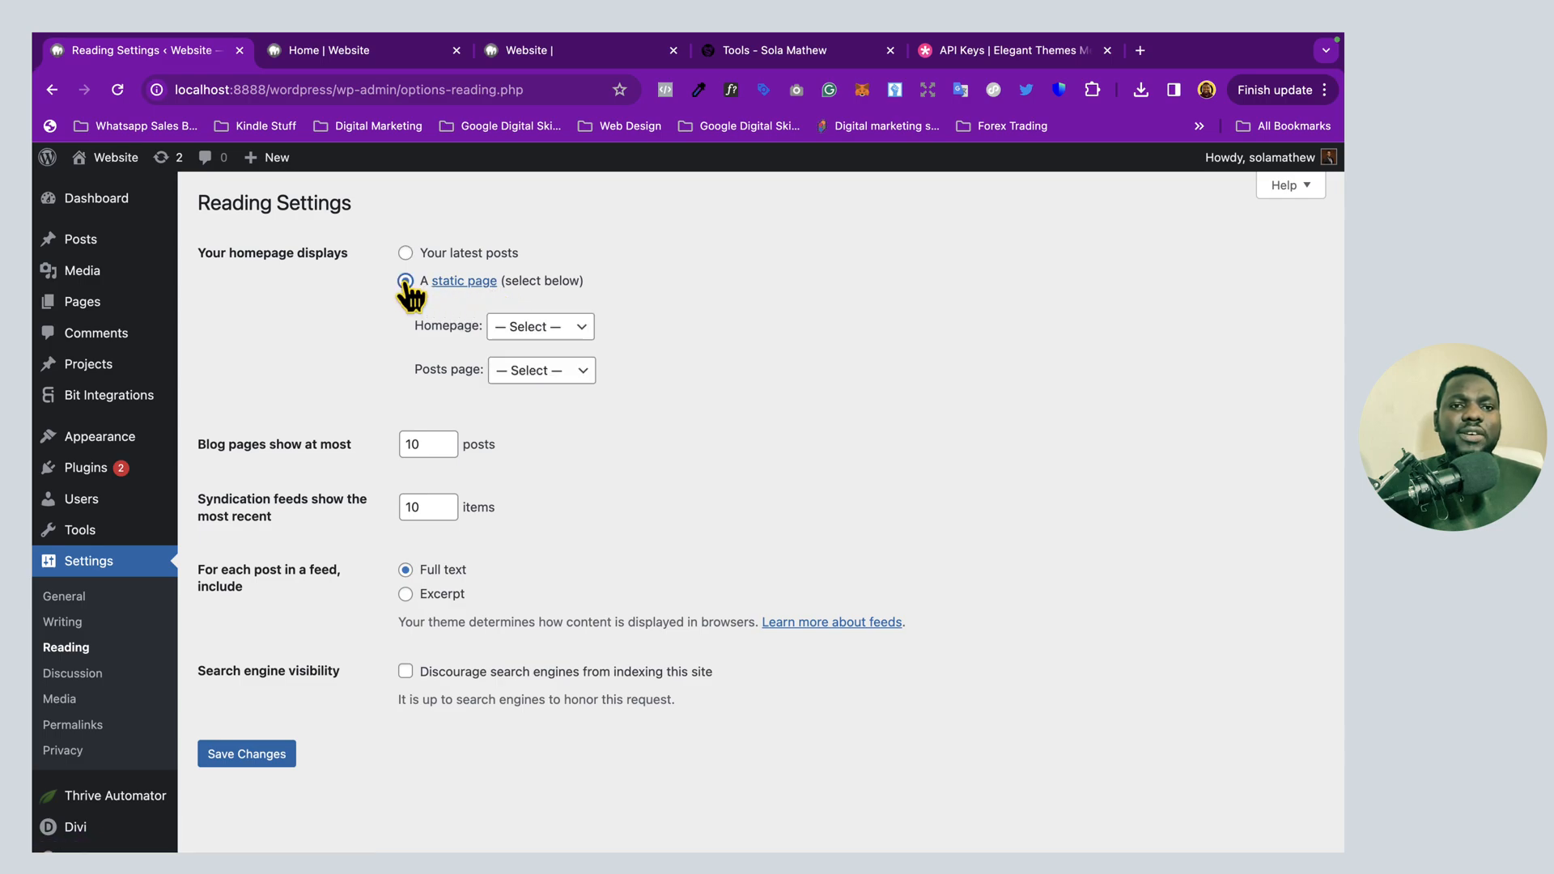
click(551, 330)
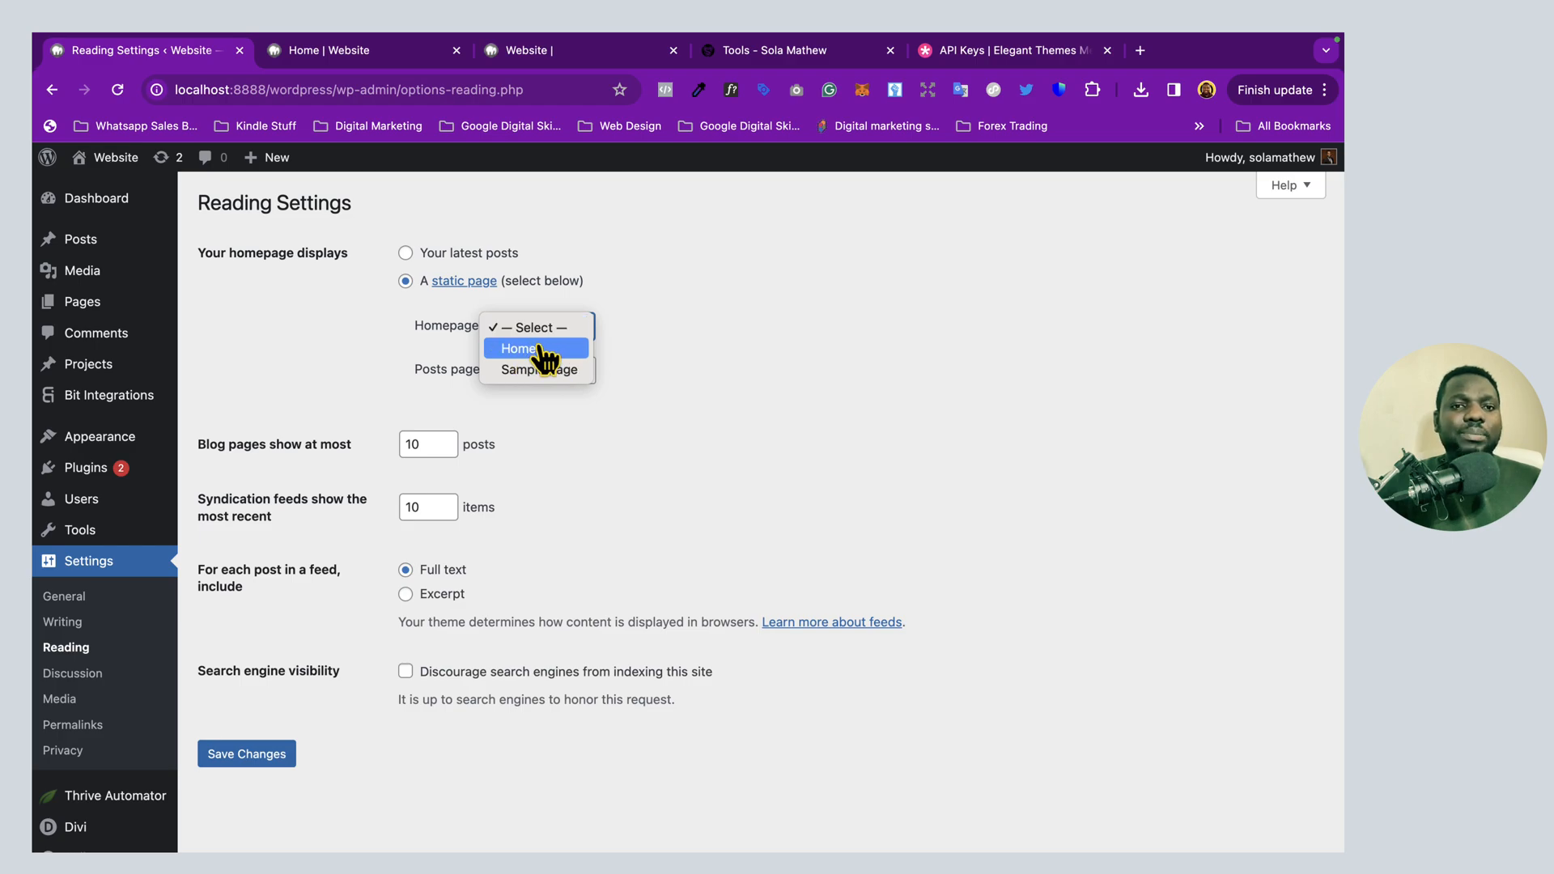
click(525, 349)
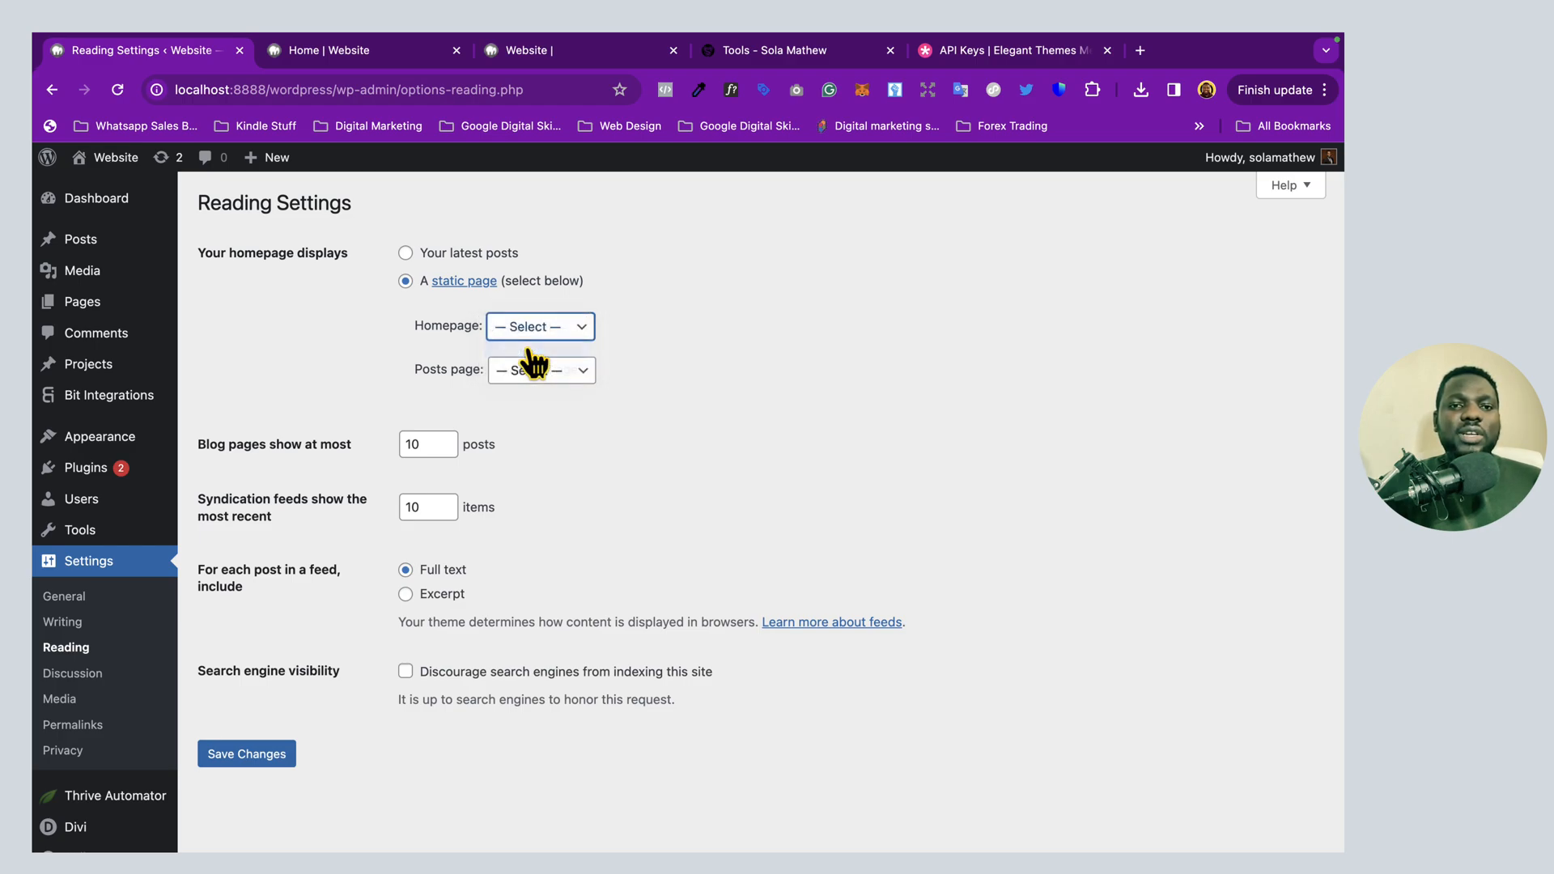
click(256, 765)
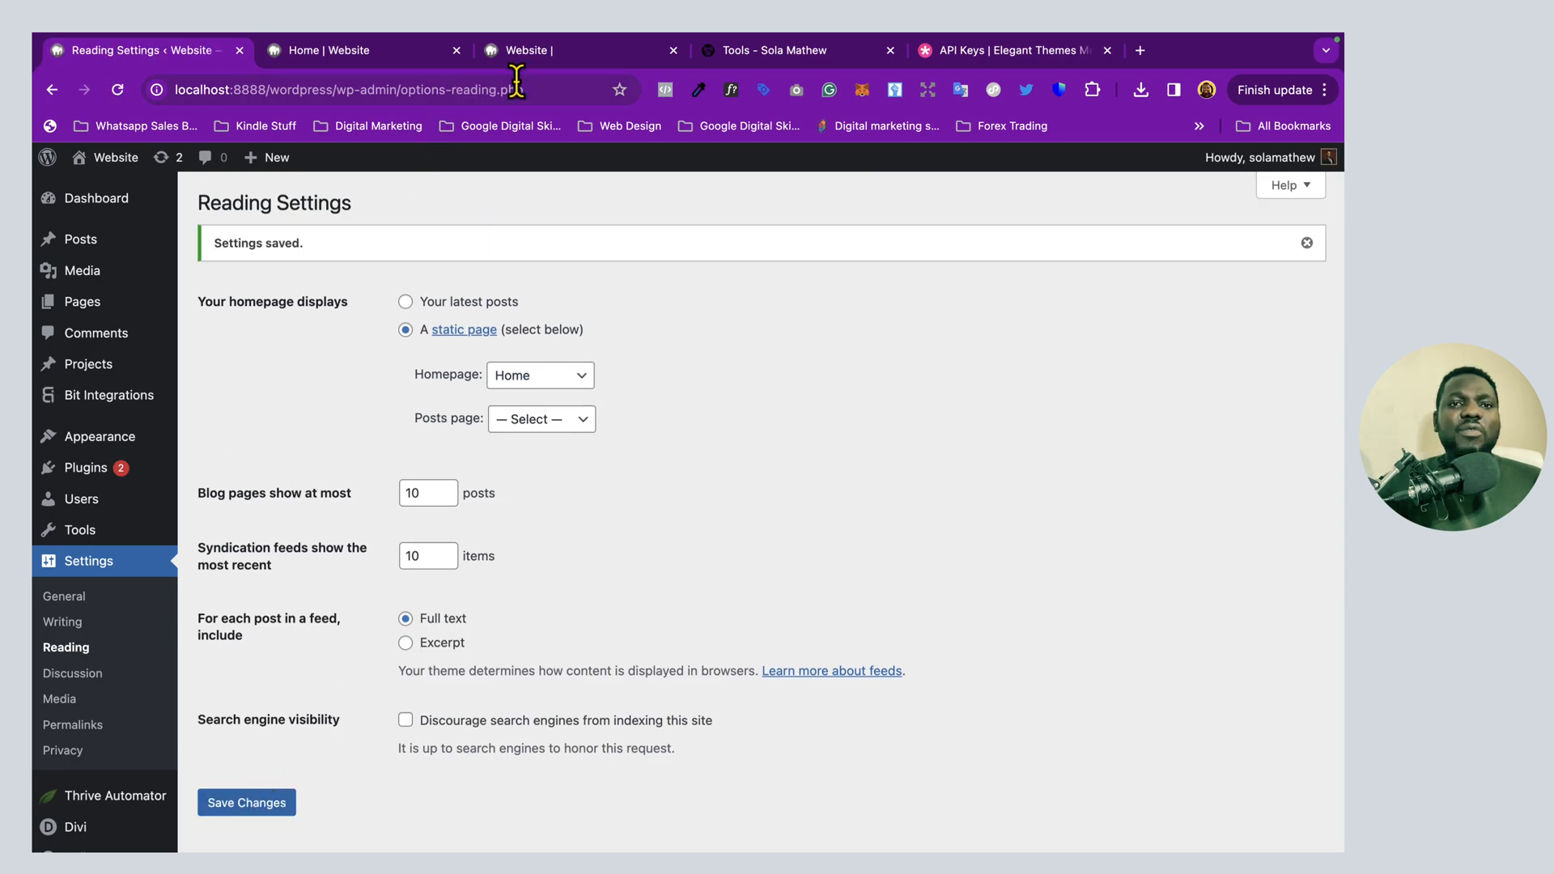
Reload the site's root address and examine the front page from the hero down to the footer
click(537, 55)
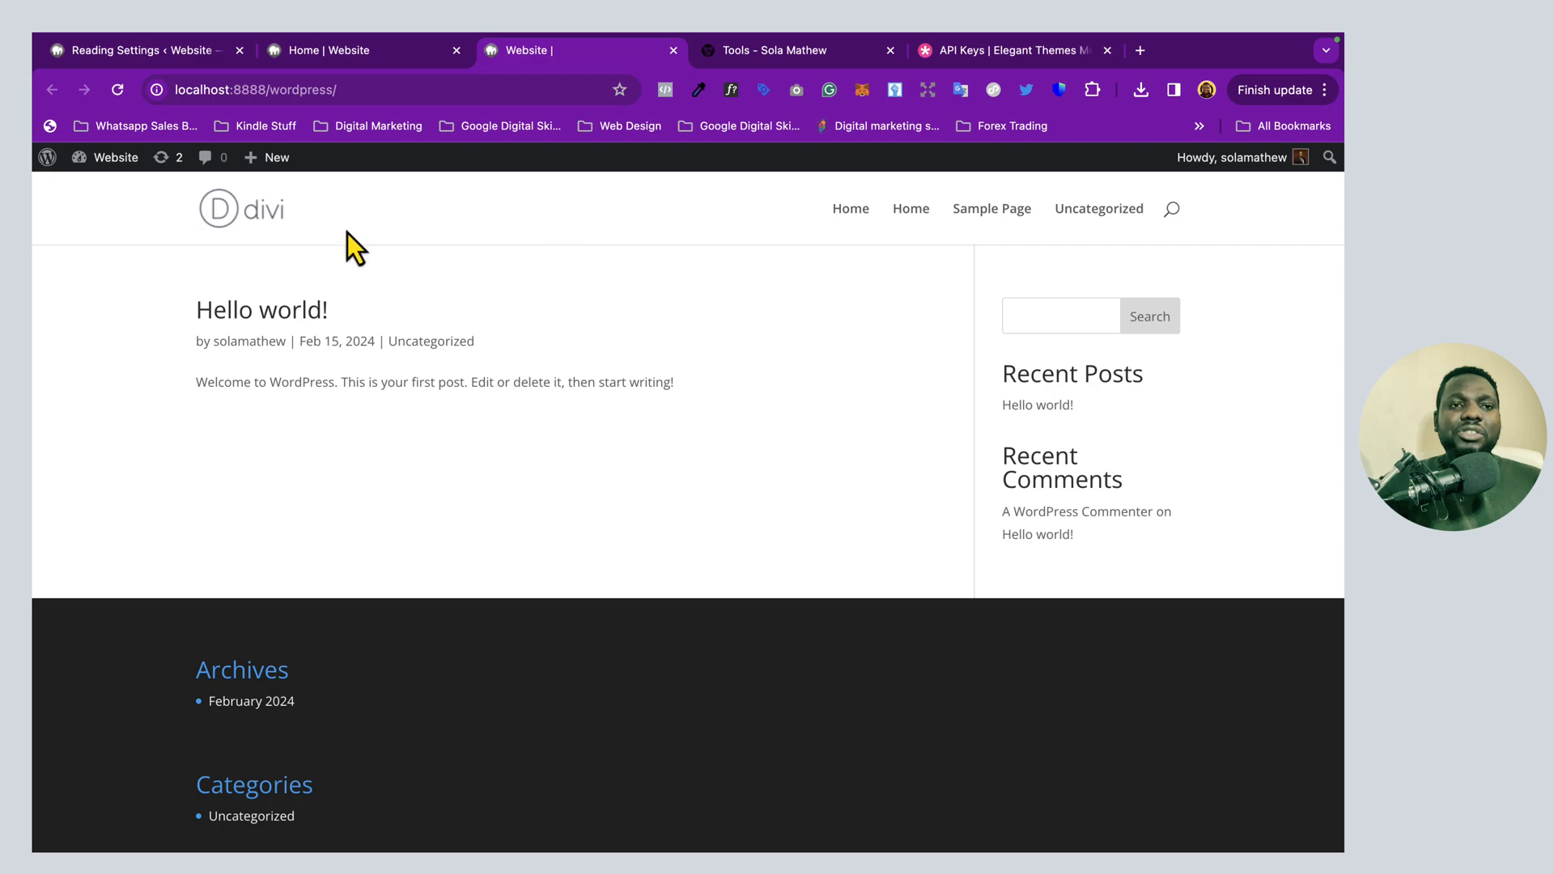
click(118, 90)
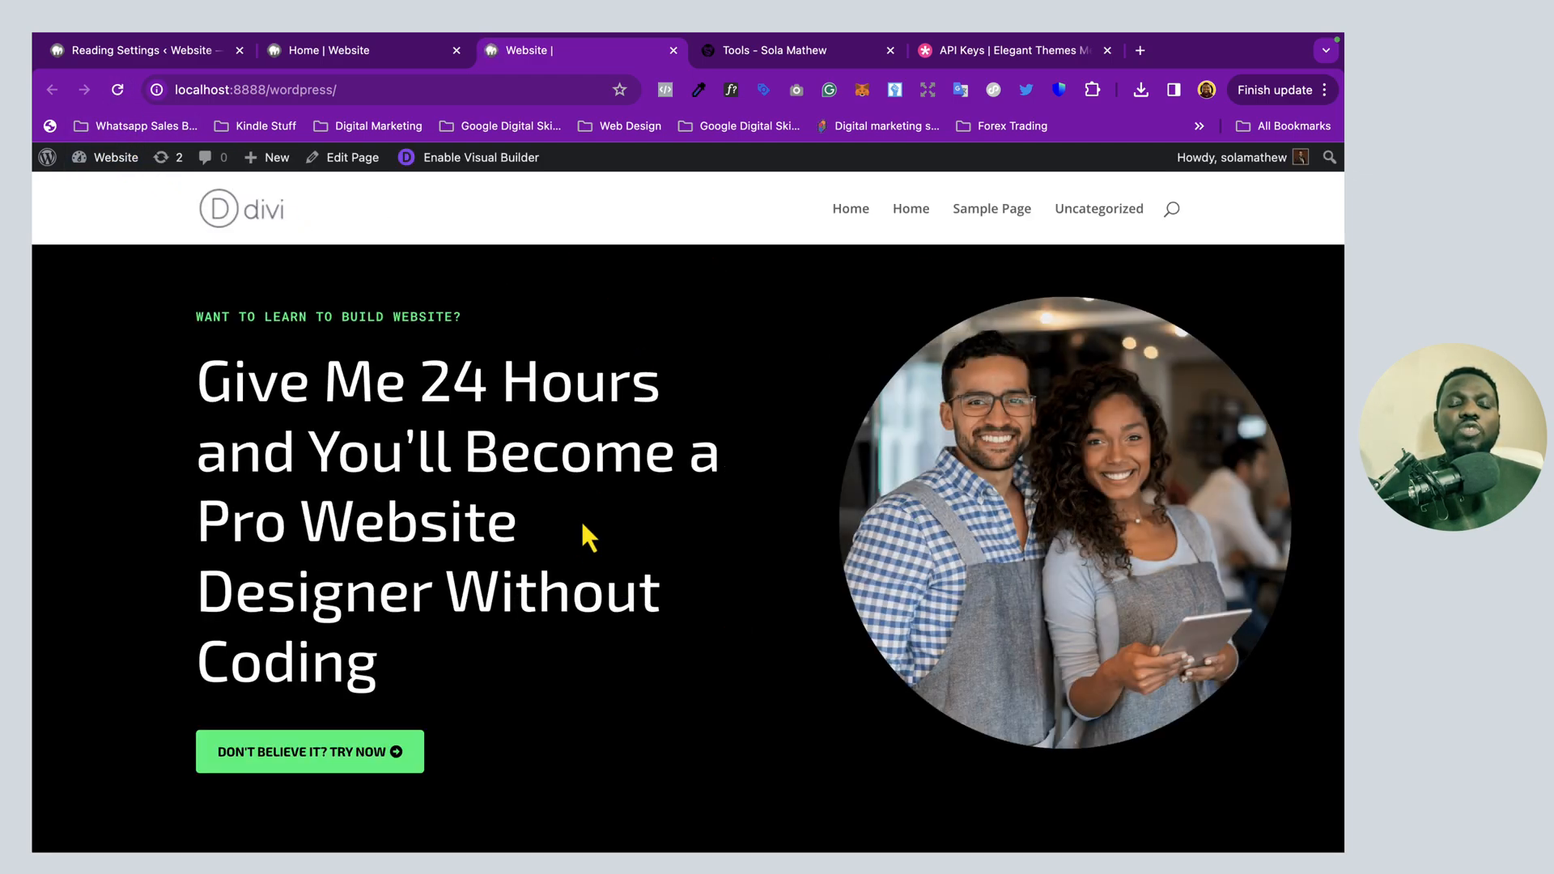
scroll(579, 524, down, 15)
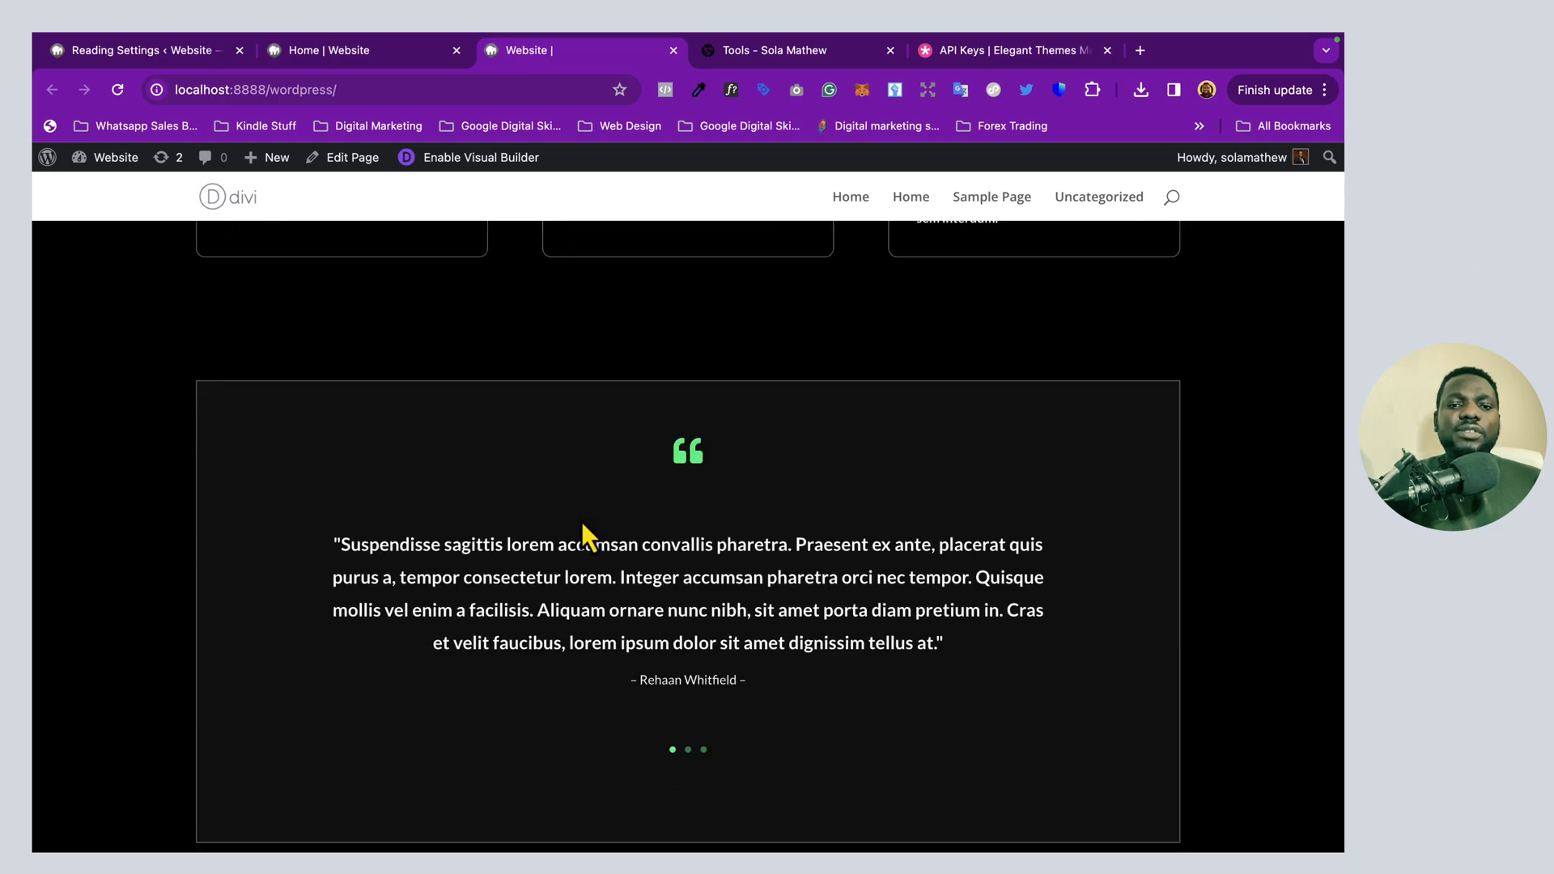
scroll(582, 525, down, 5)
scroll(582, 525, up, 20)
scroll(583, 526, down, 15)
scroll(583, 525, down, 10)
scroll(581, 518, up, 6)
scroll(580, 518, up, 15)
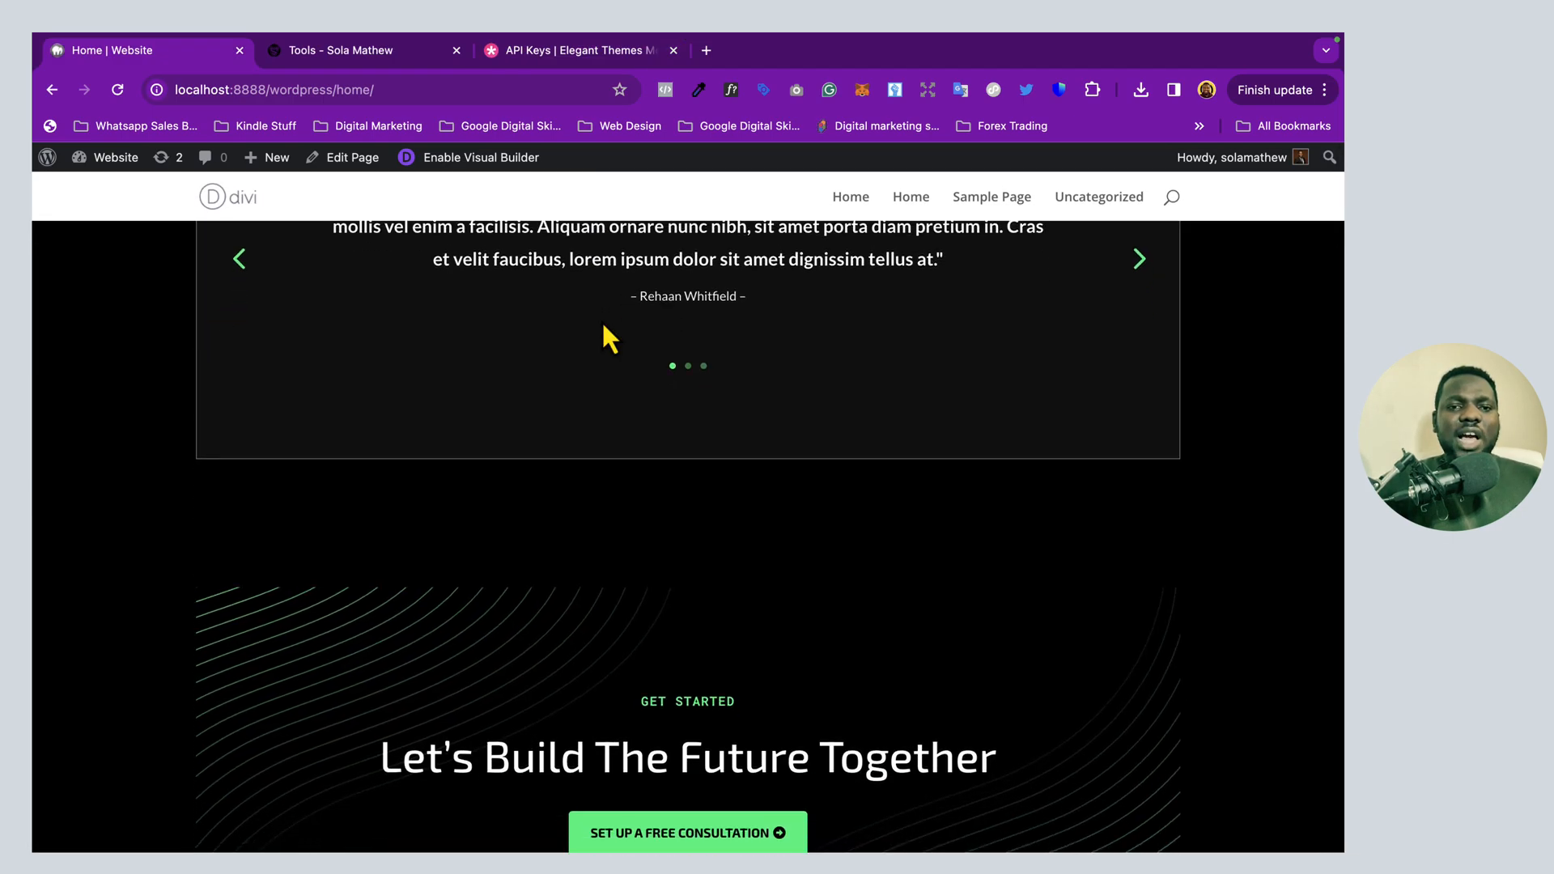
scroll(603, 326, down, 15)
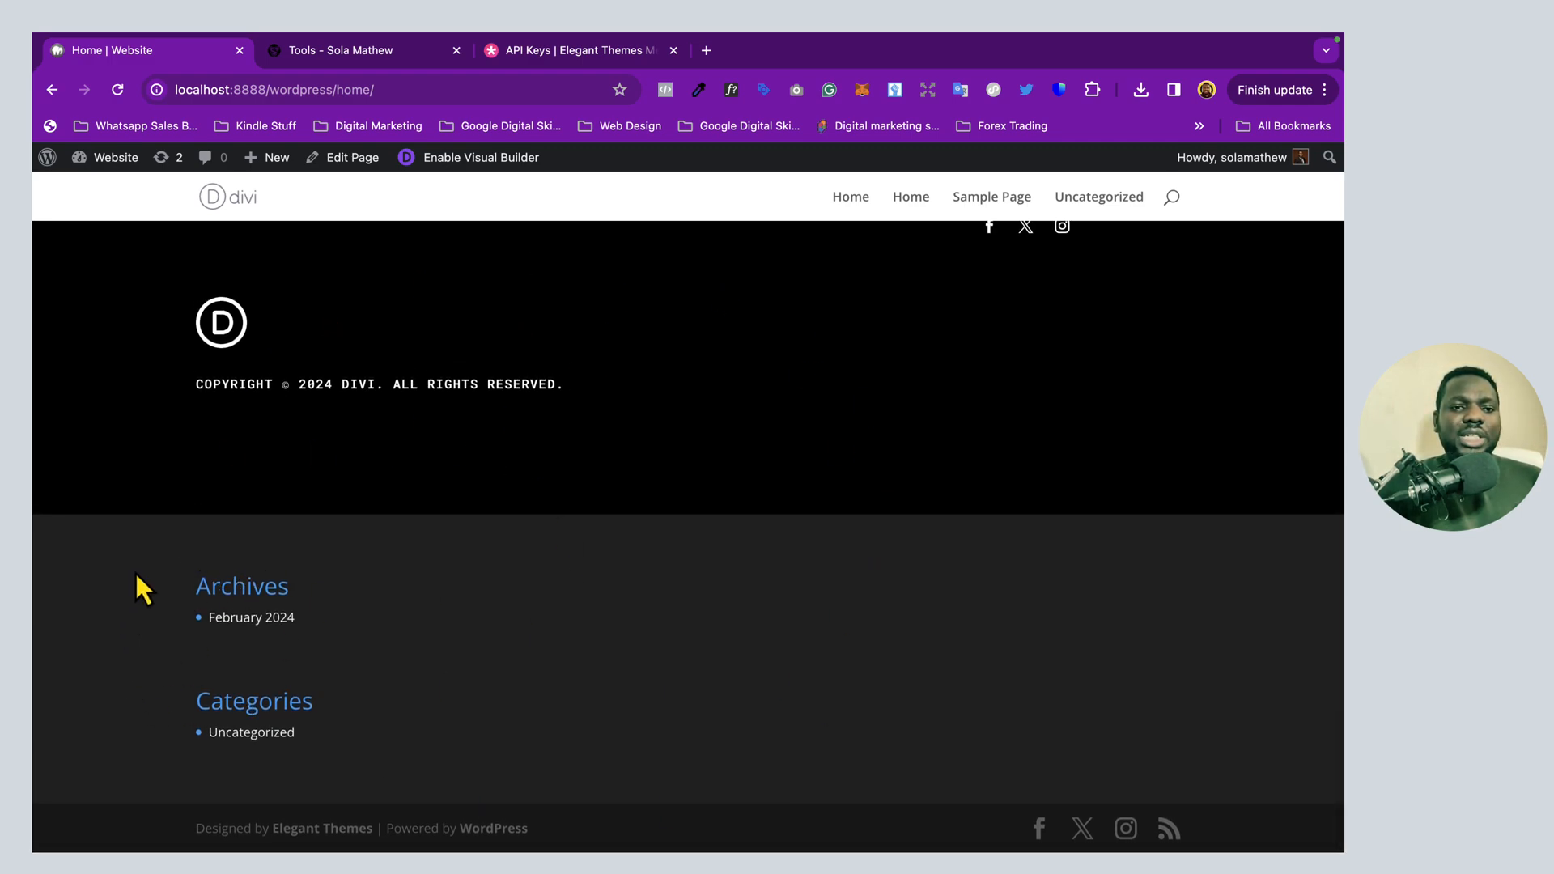
scroll(502, 595, up, 5)
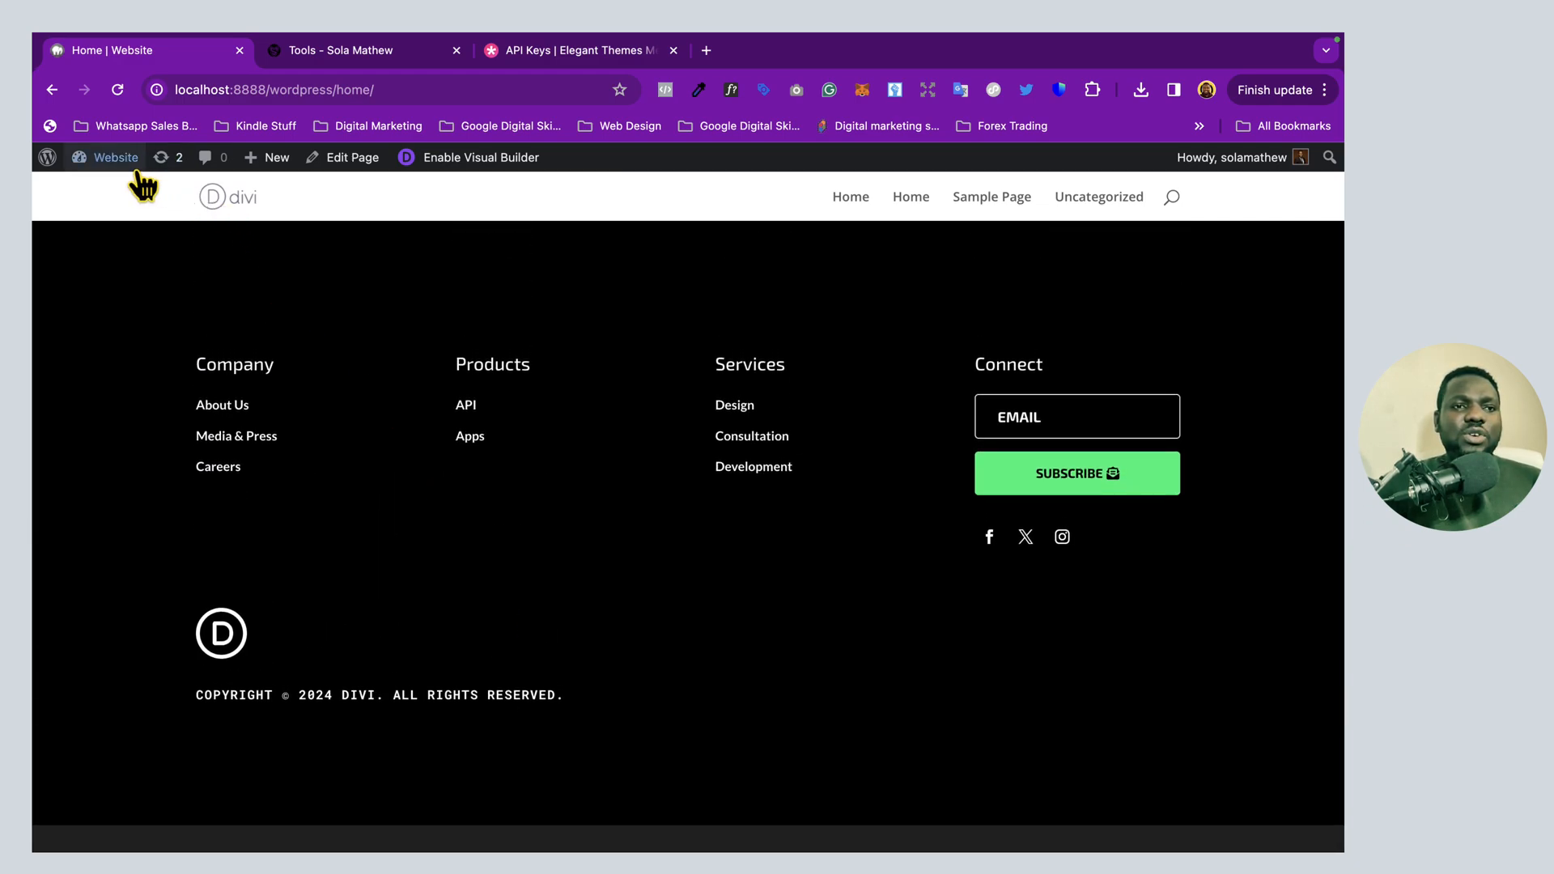
Open the Divi Theme Builder from the WordPress dashboard and start building a new template
mouse_move(118, 162)
click(111, 190)
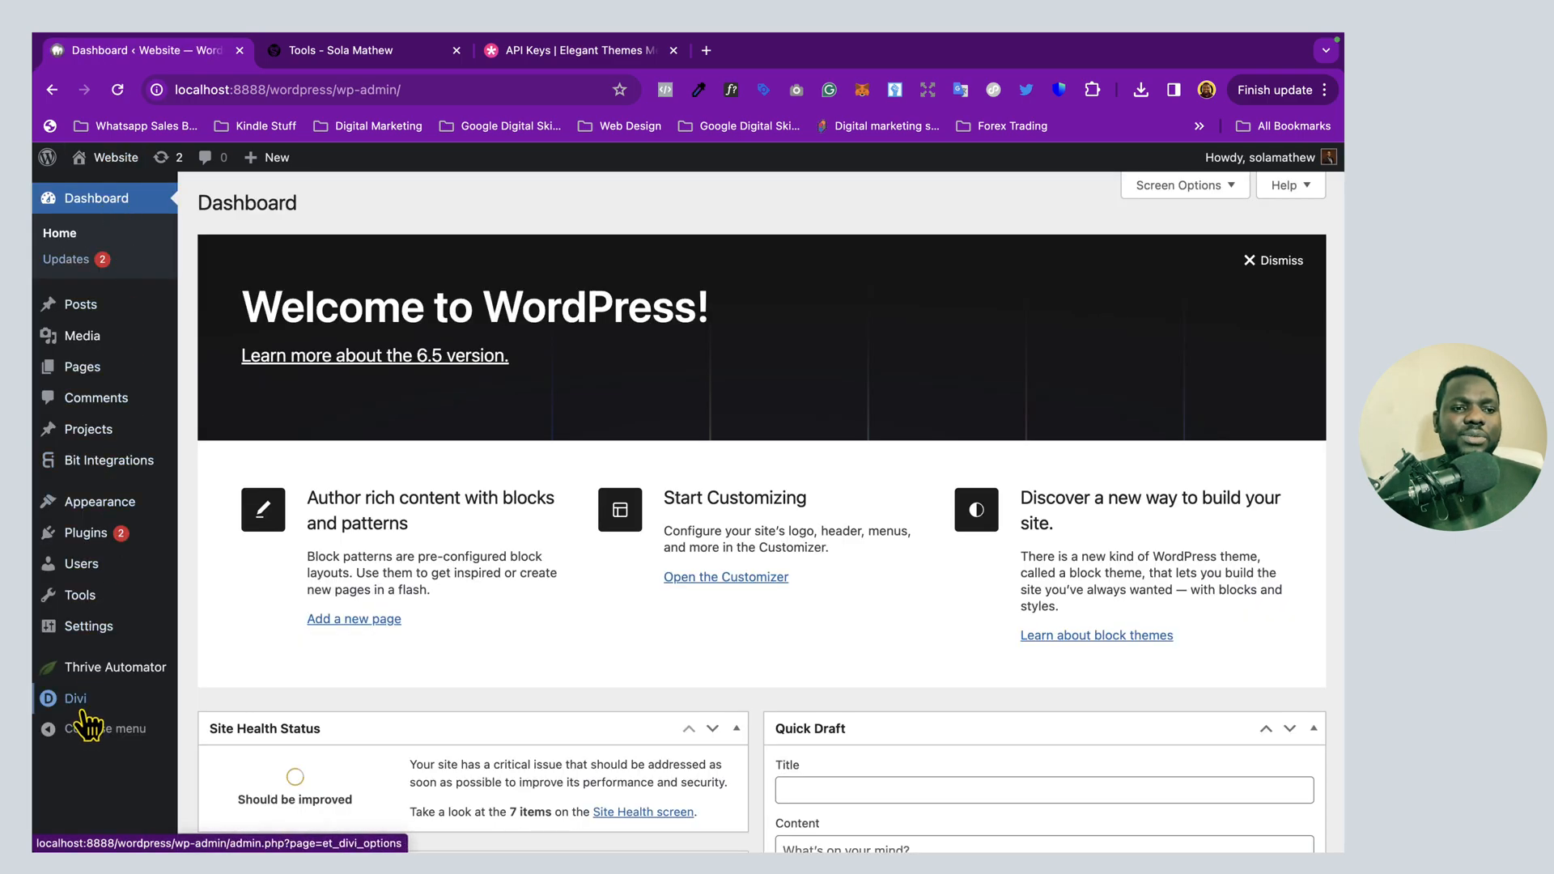
mouse_move(80, 708)
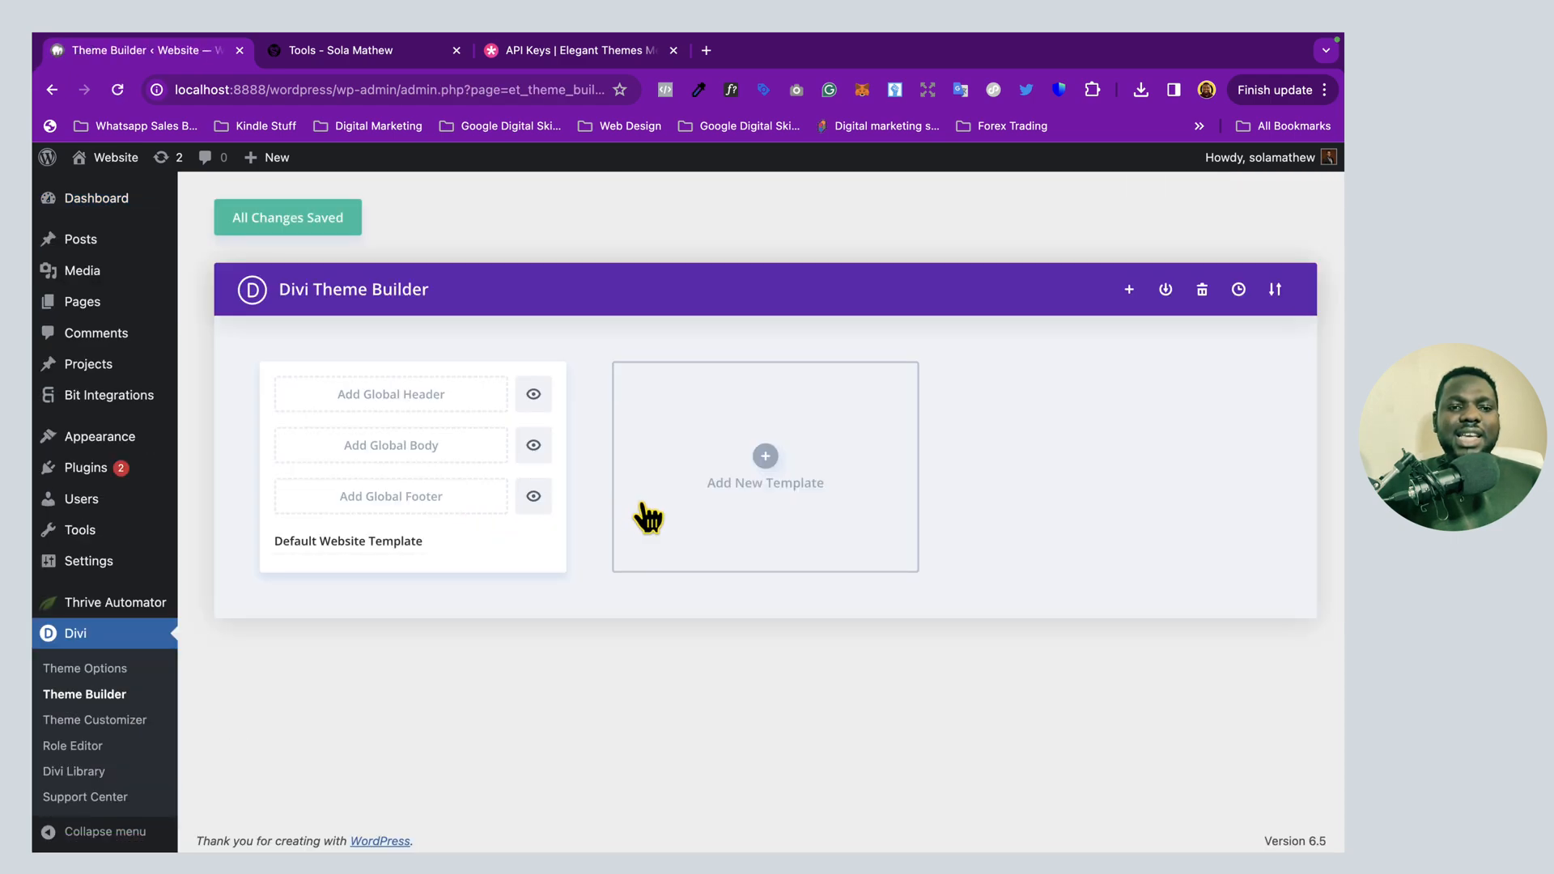
click(767, 460)
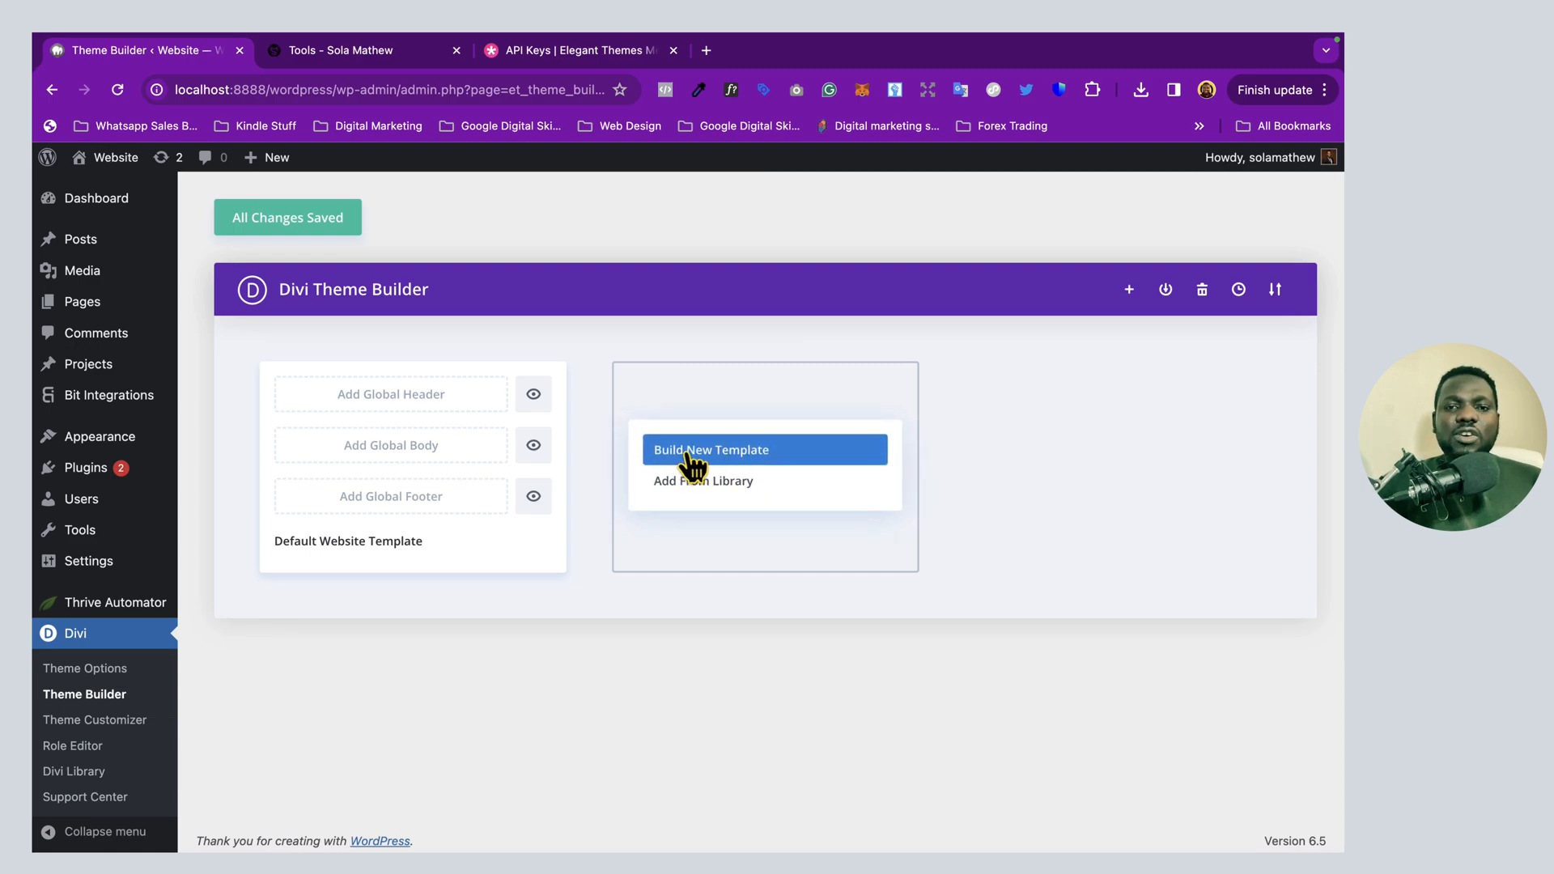
click(738, 452)
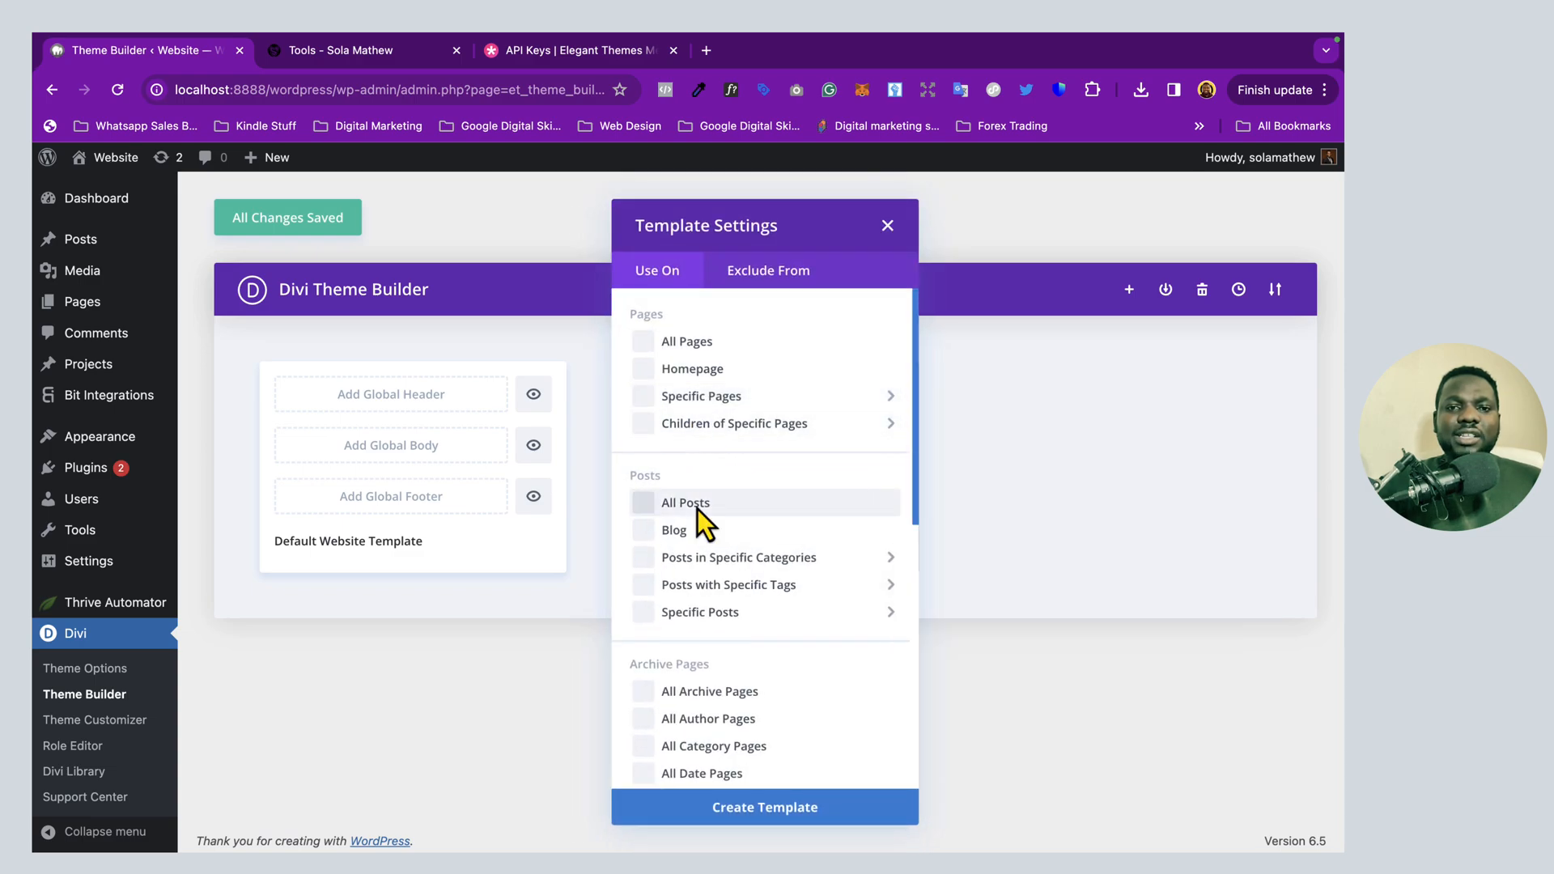
Create the new template with All Pages, All Projects and Search Results among its assigned locations
click(643, 341)
scroll(648, 526, down, 8)
click(644, 540)
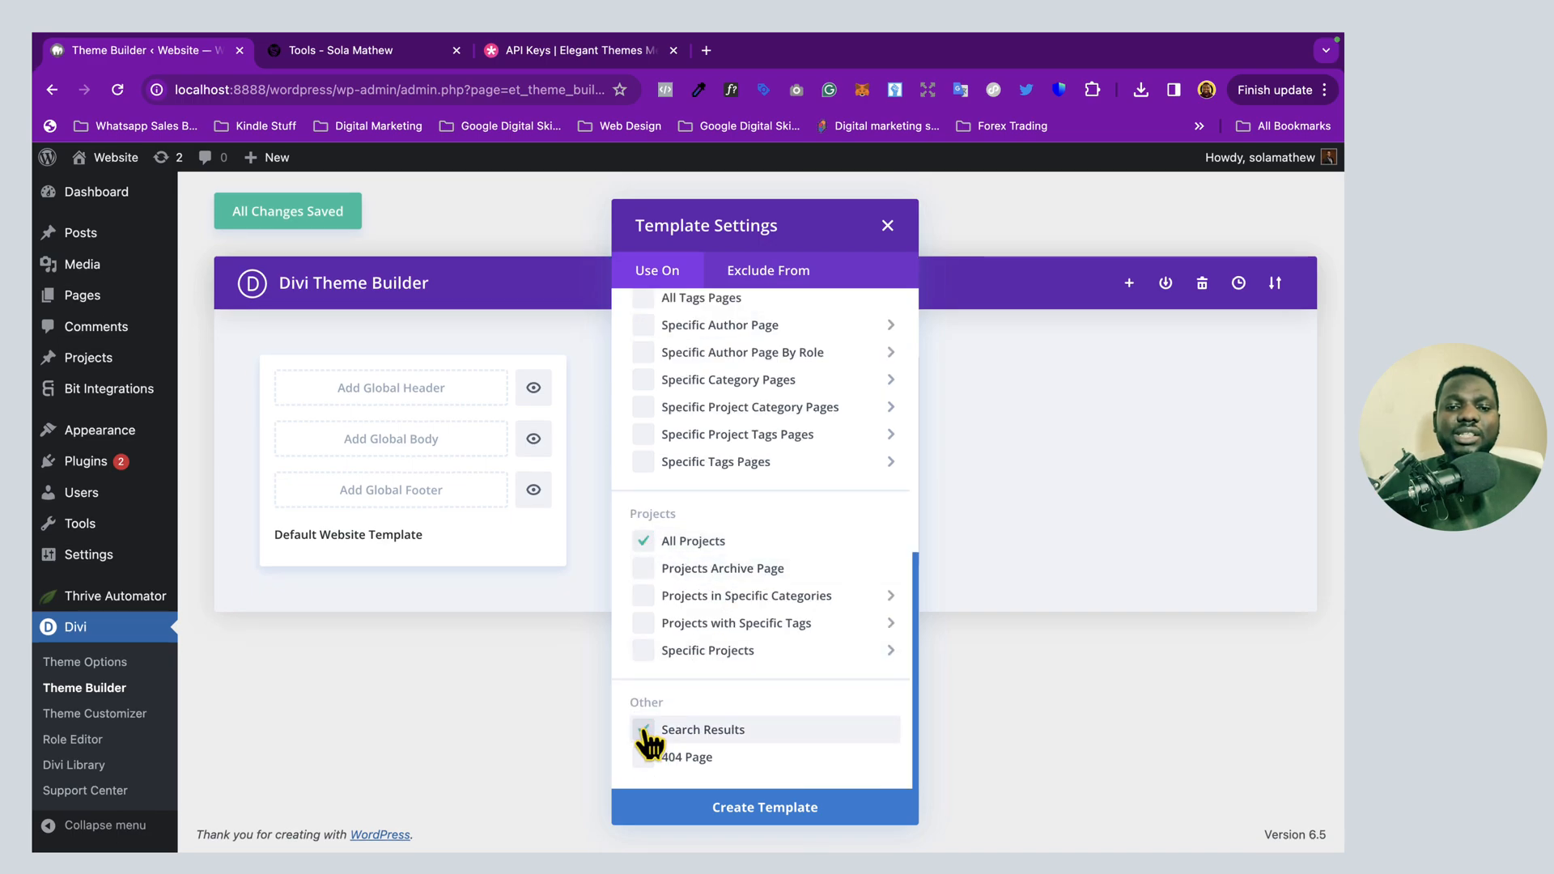
click(739, 819)
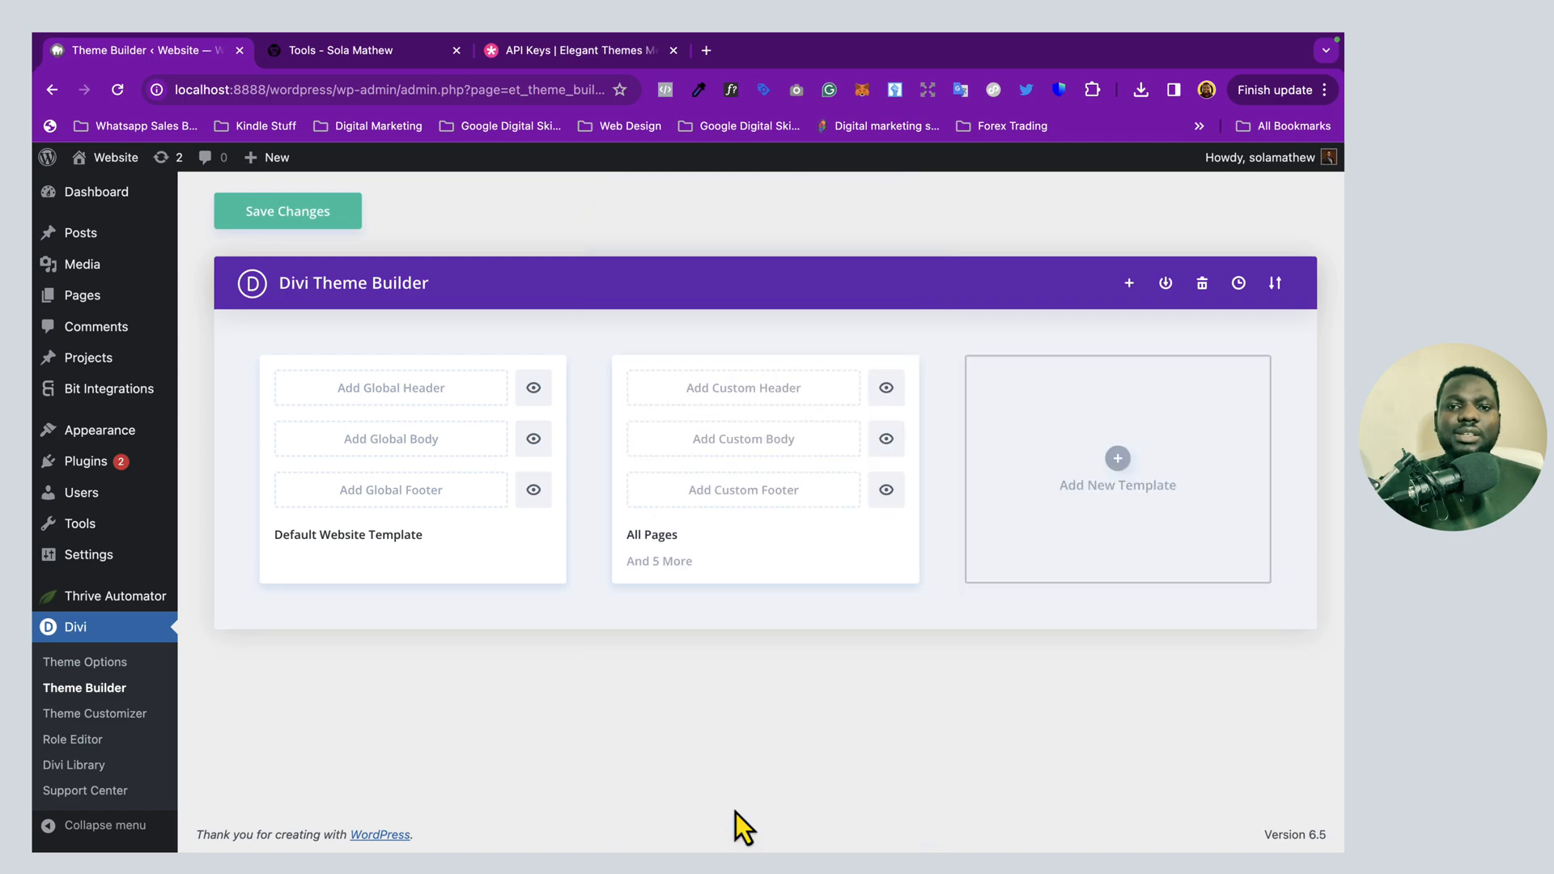
Browse the premade layouts for the All Pages template's custom footer and open the Augmented Reality layout pack
mouse_move(785, 543)
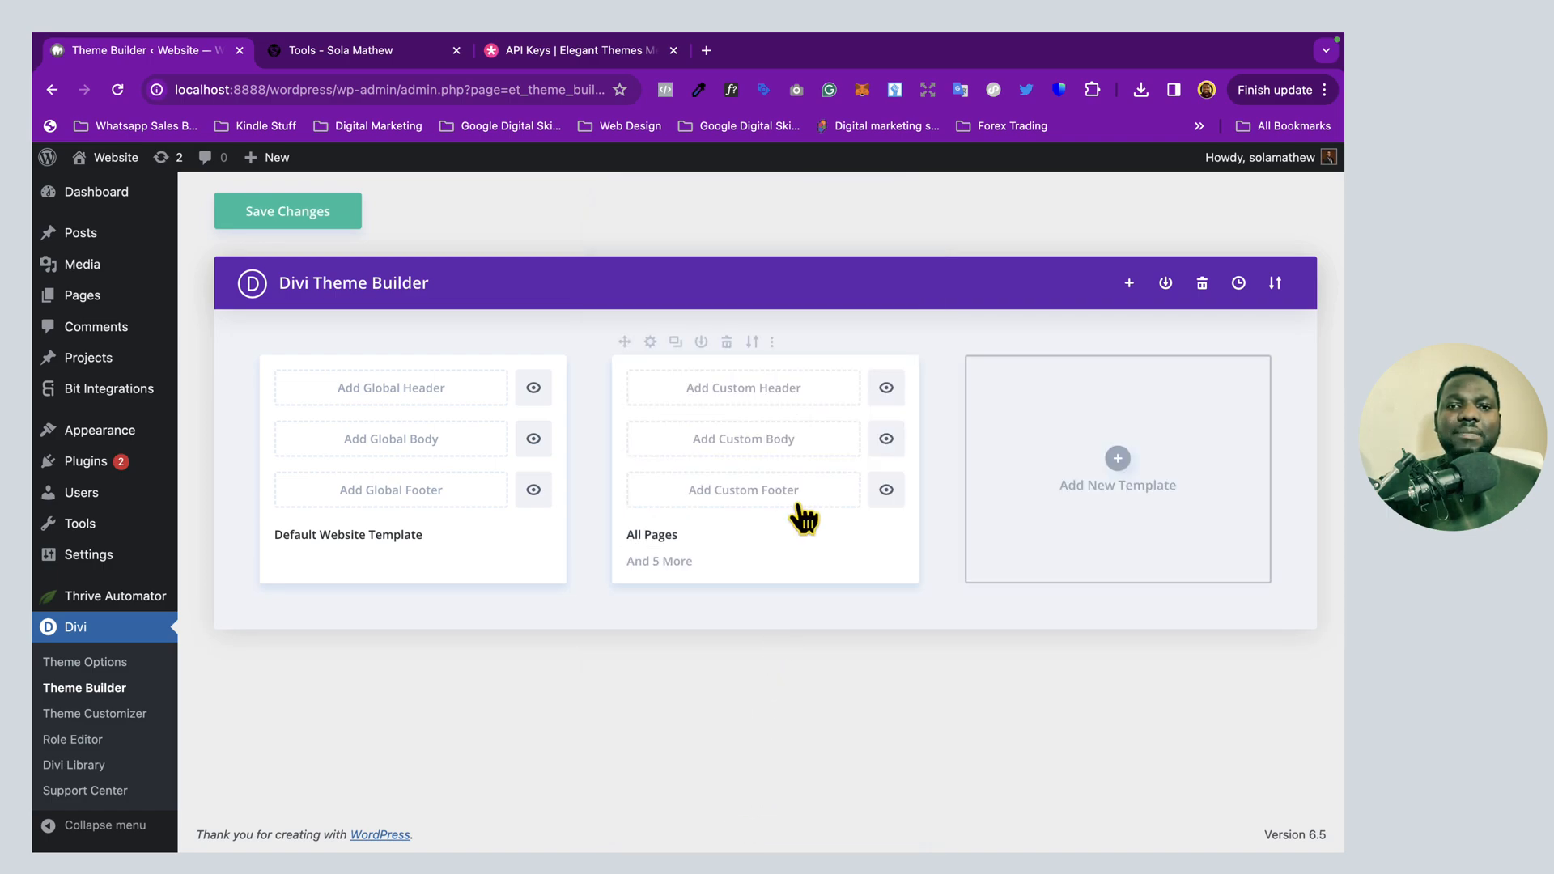
click(748, 497)
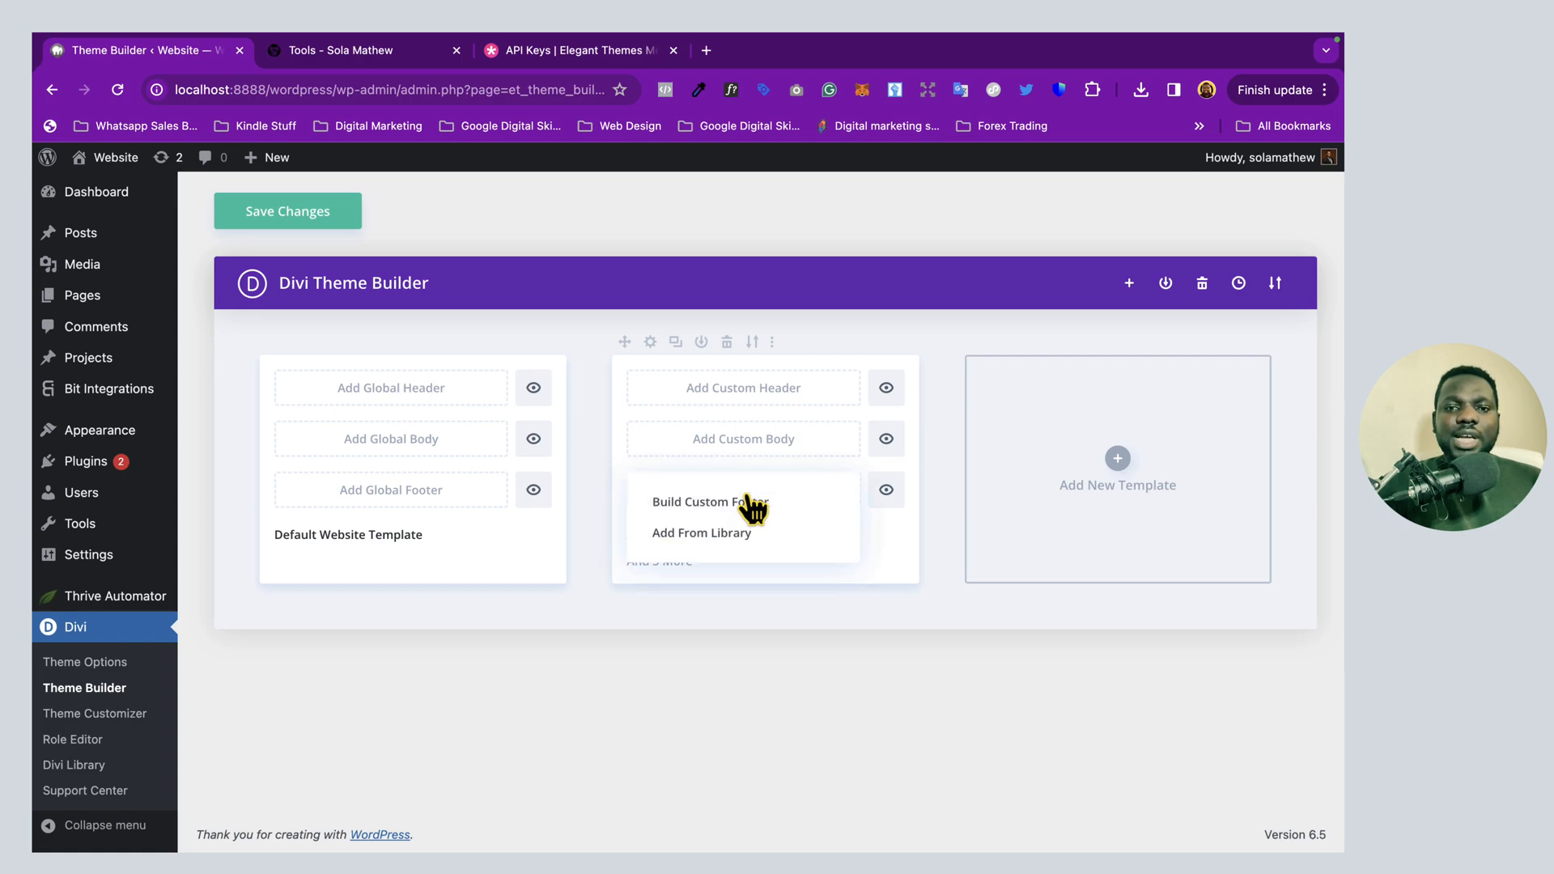
click(709, 536)
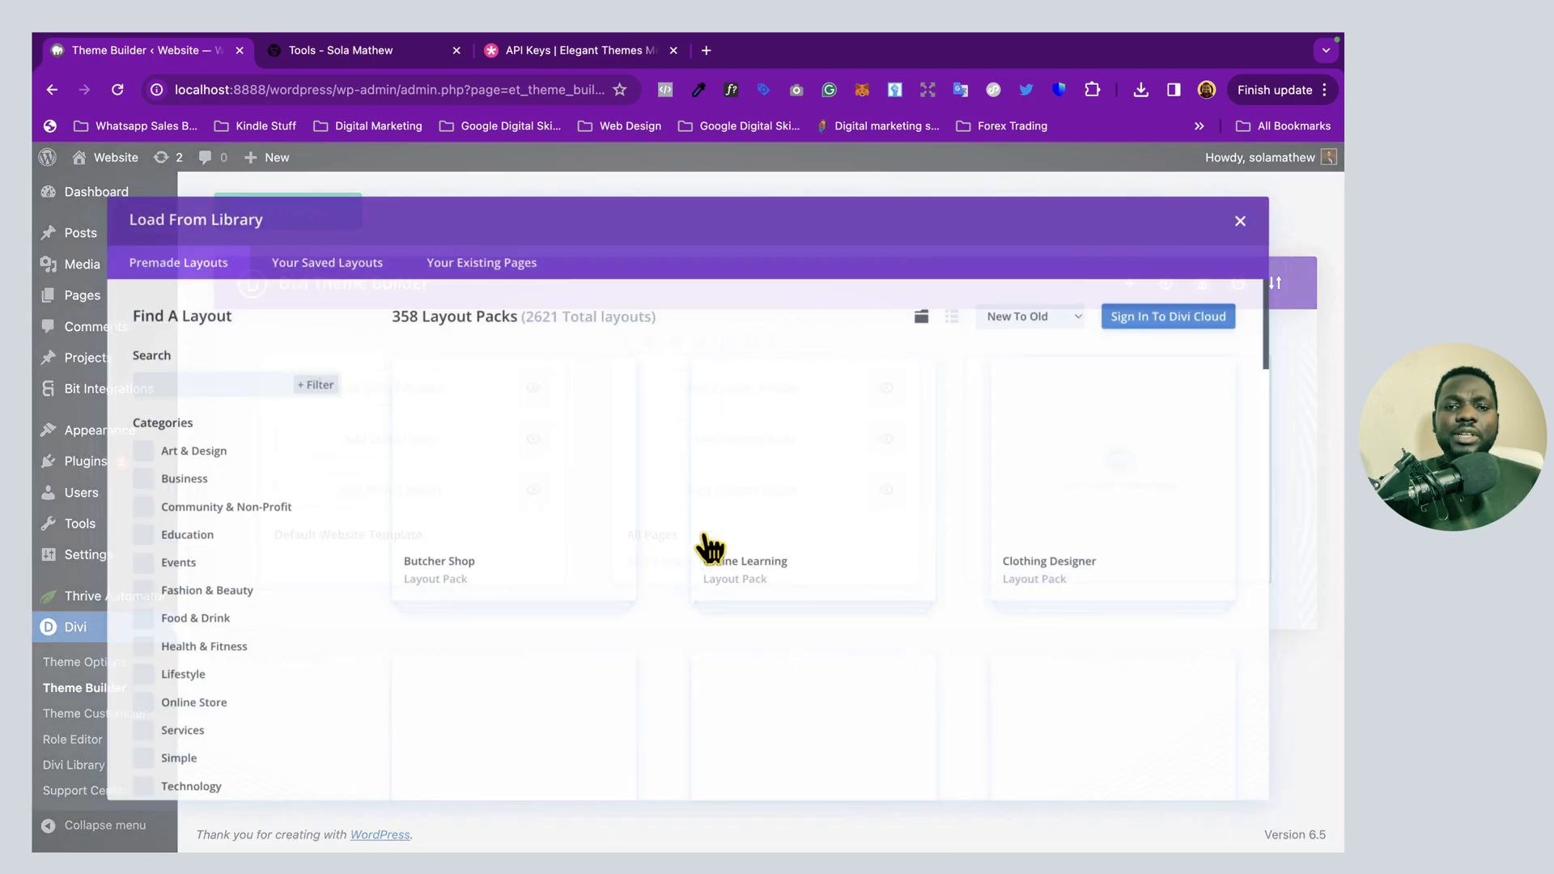
scroll(557, 614, down, 4)
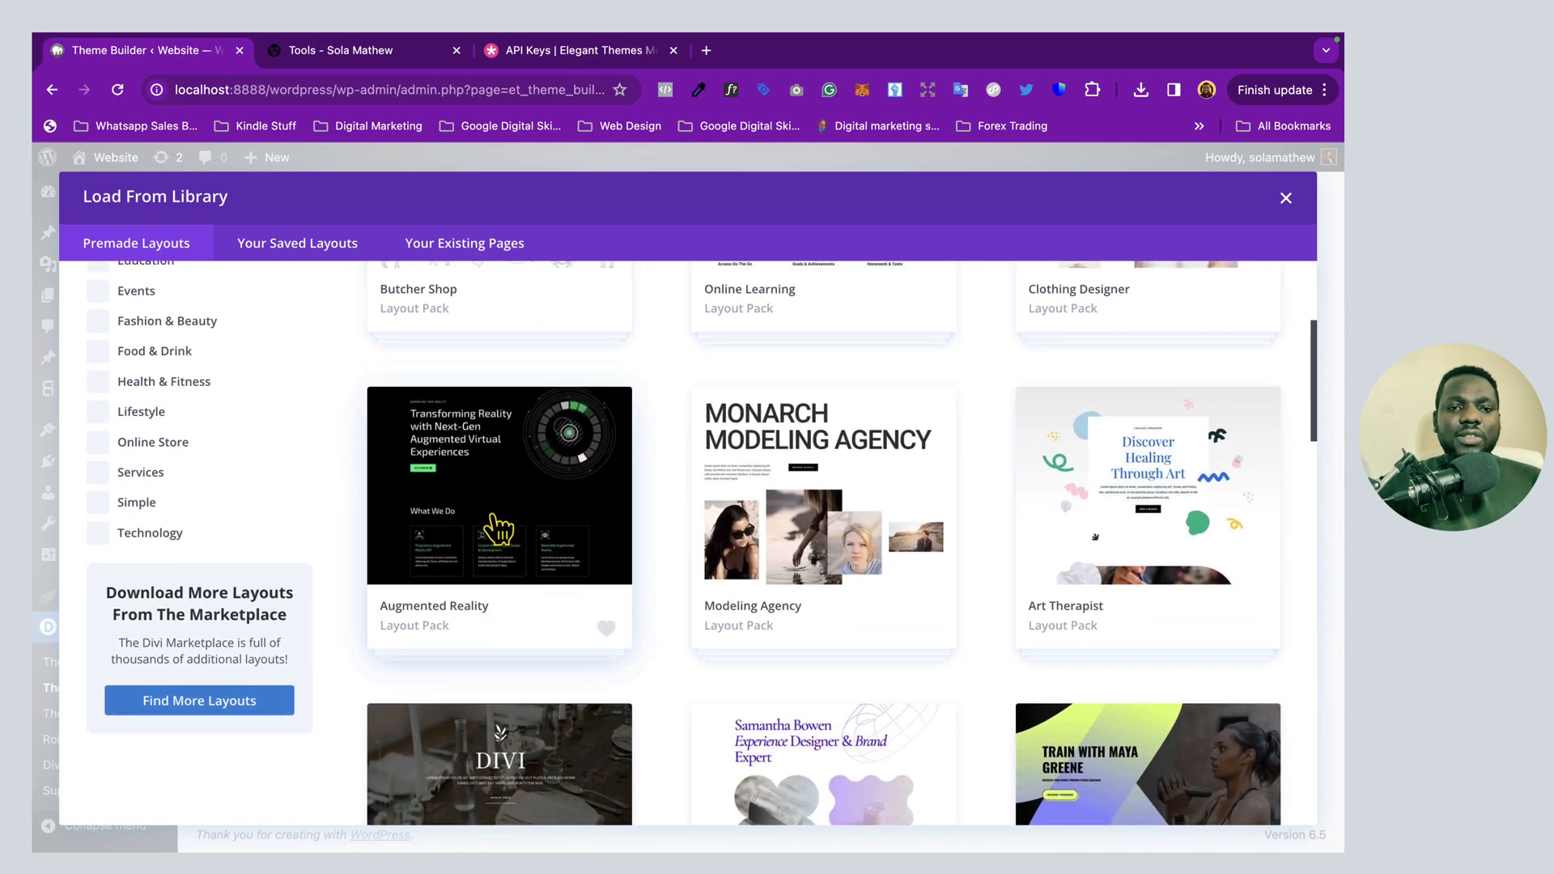
click(490, 515)
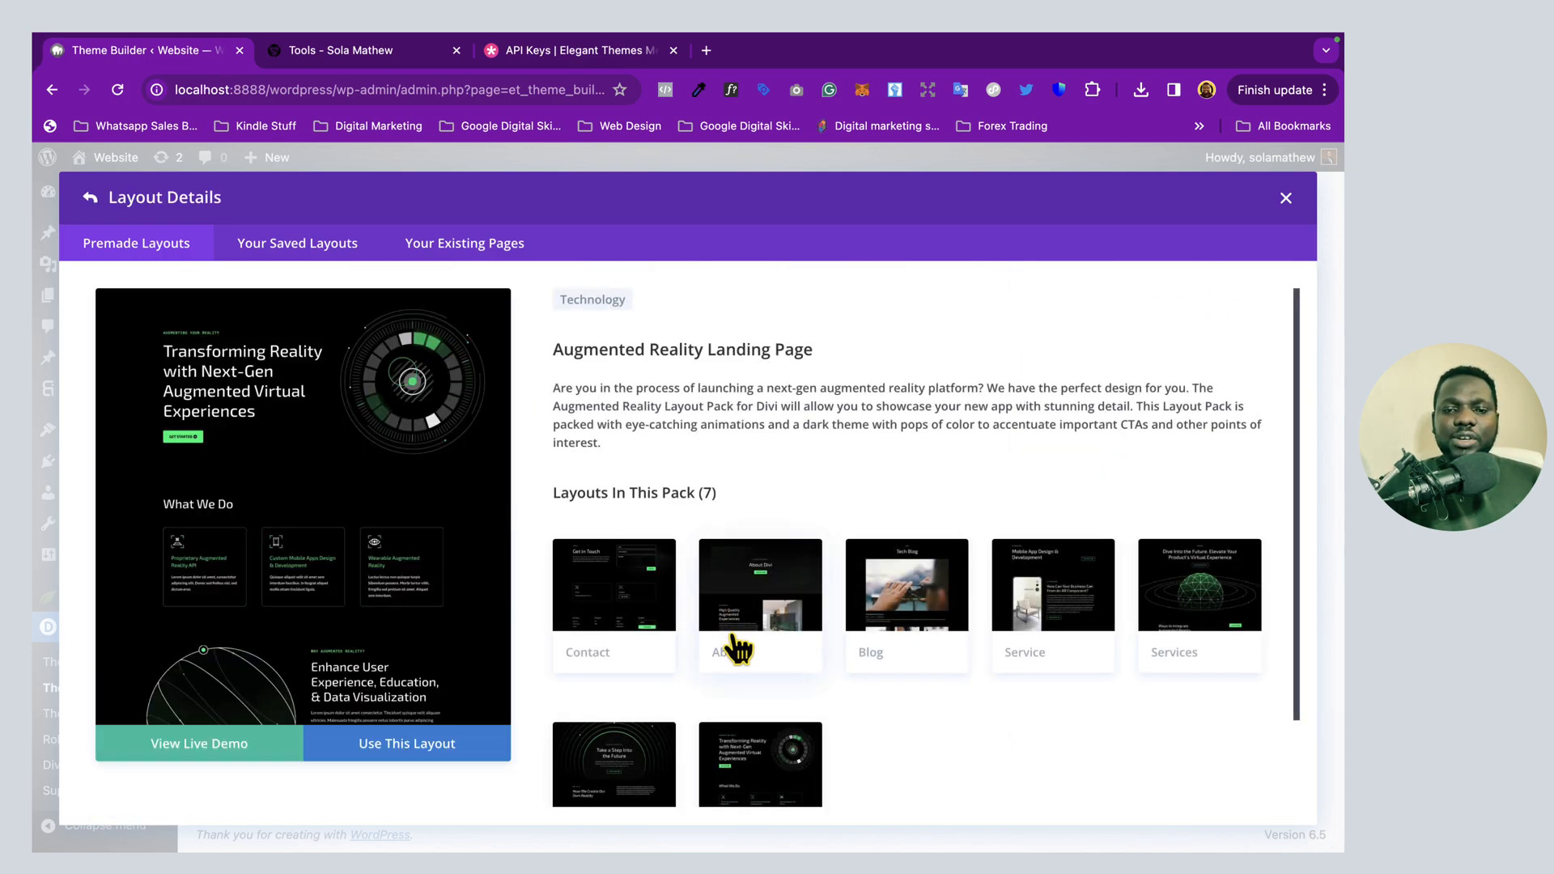
Load the pack's Contact layout as the custom footer without importing presets
scroll(874, 609, down, 2)
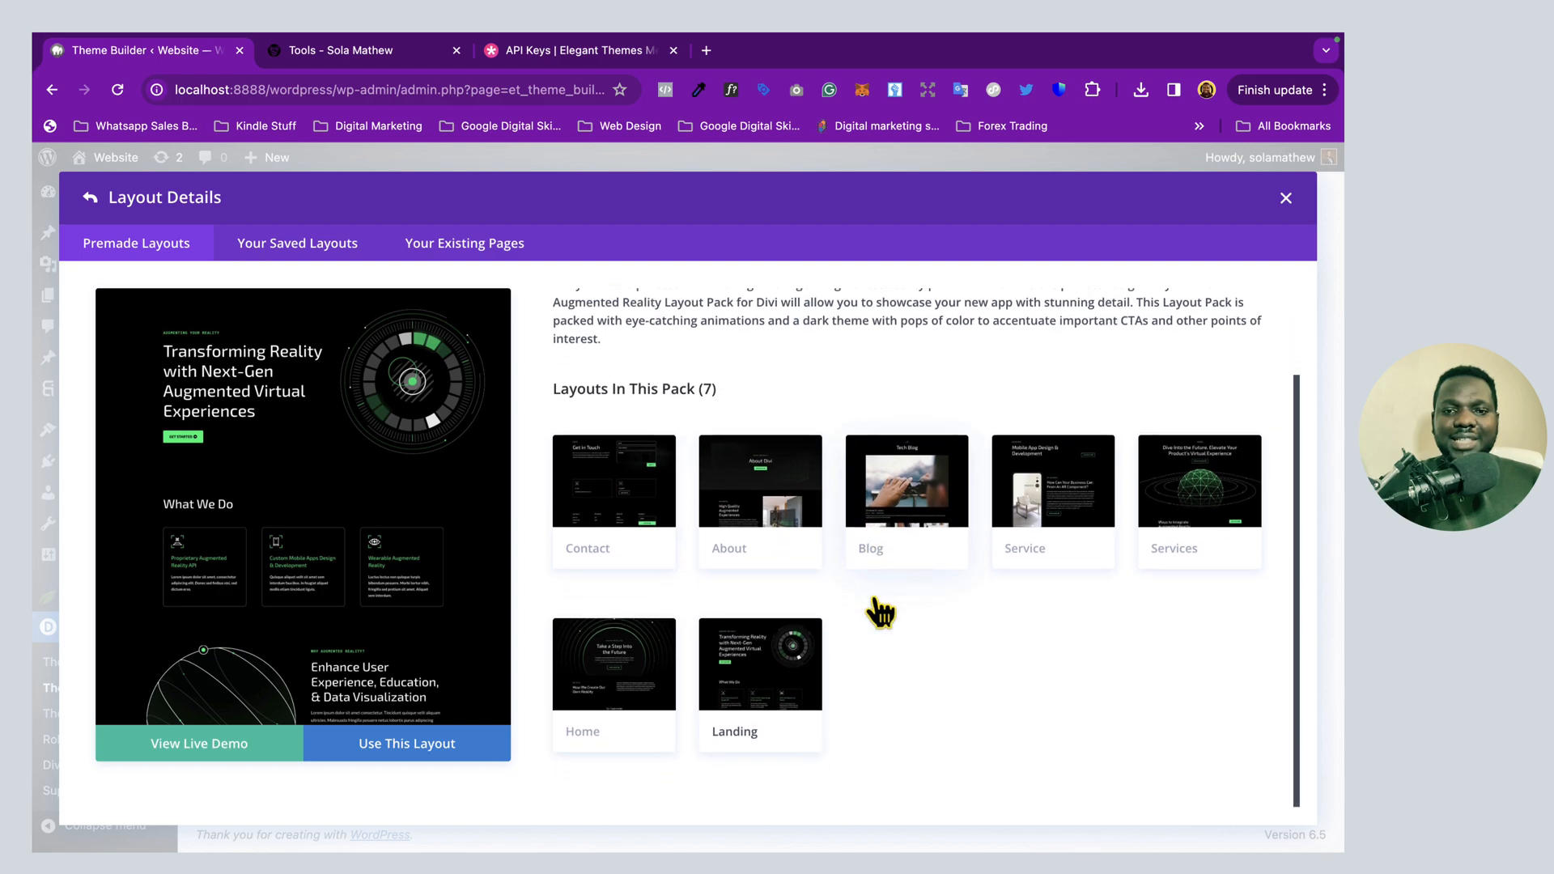
click(619, 498)
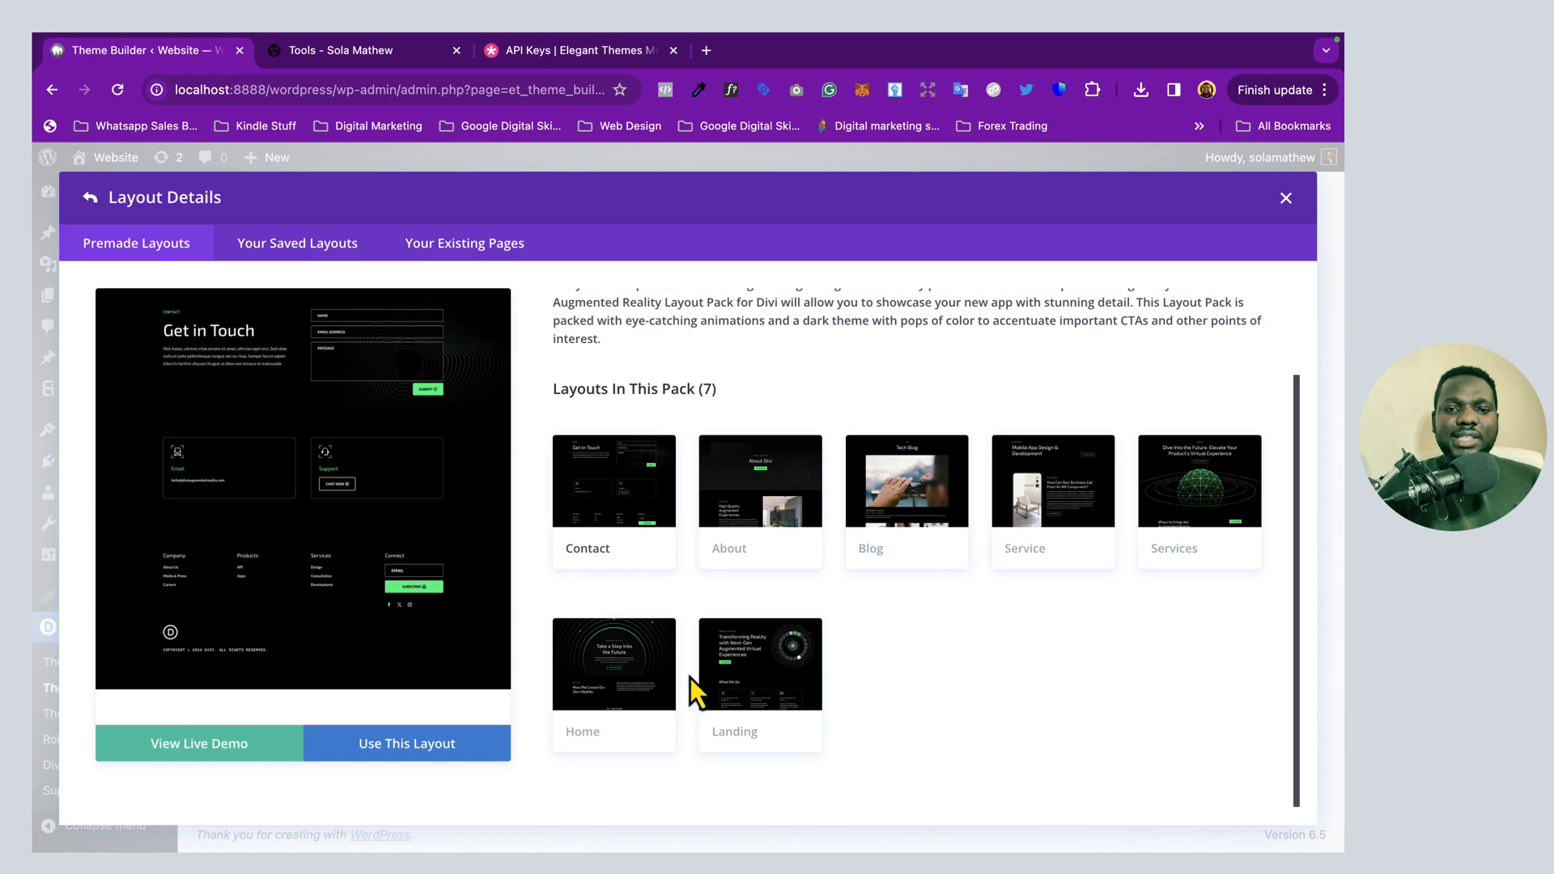
click(432, 745)
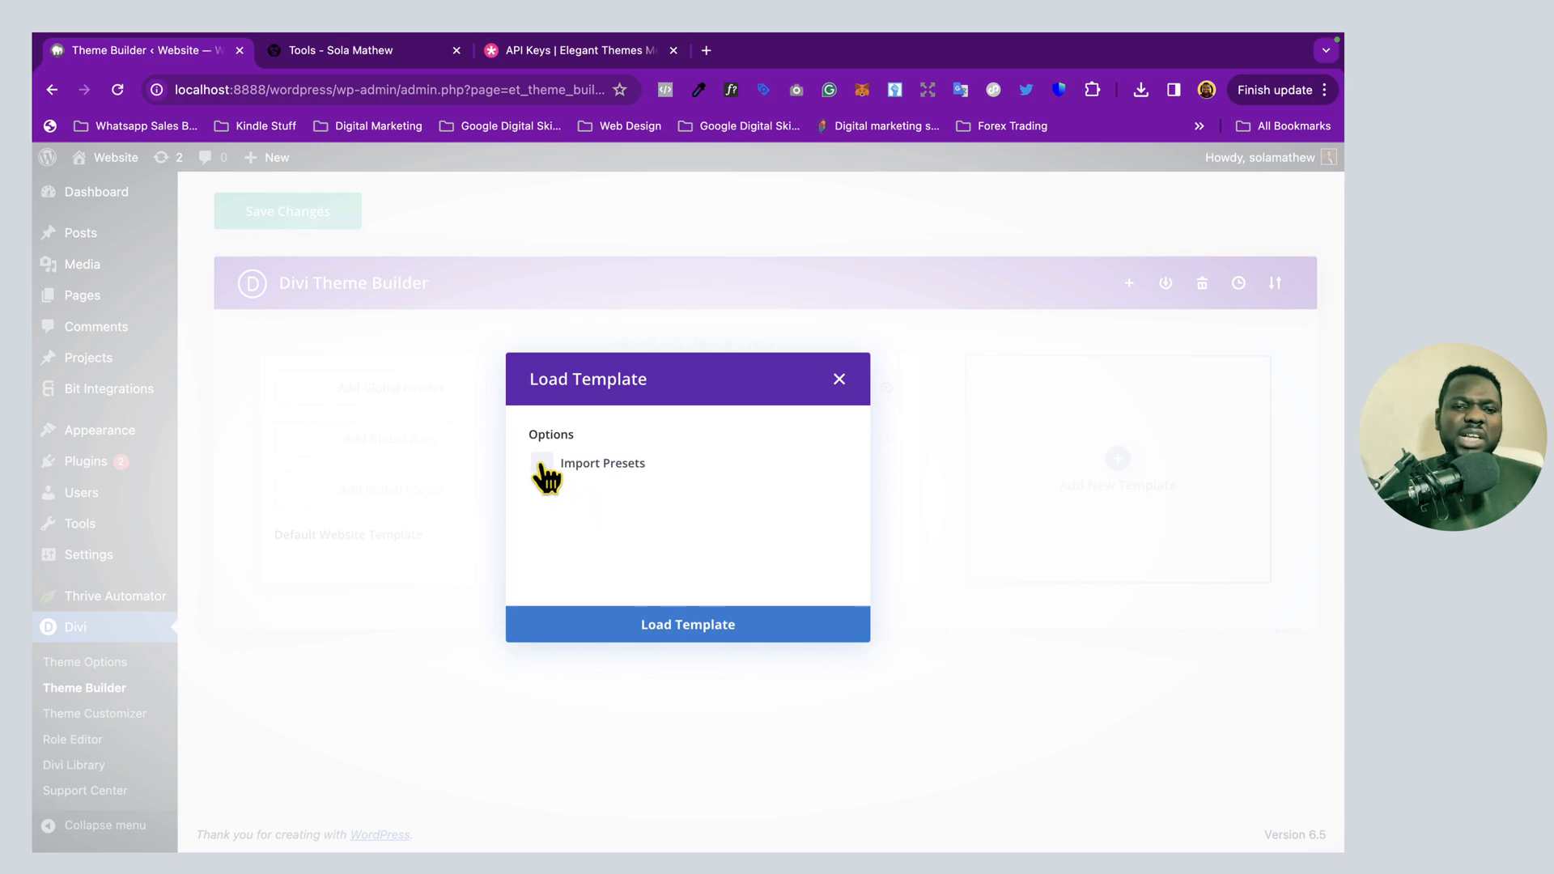
click(687, 629)
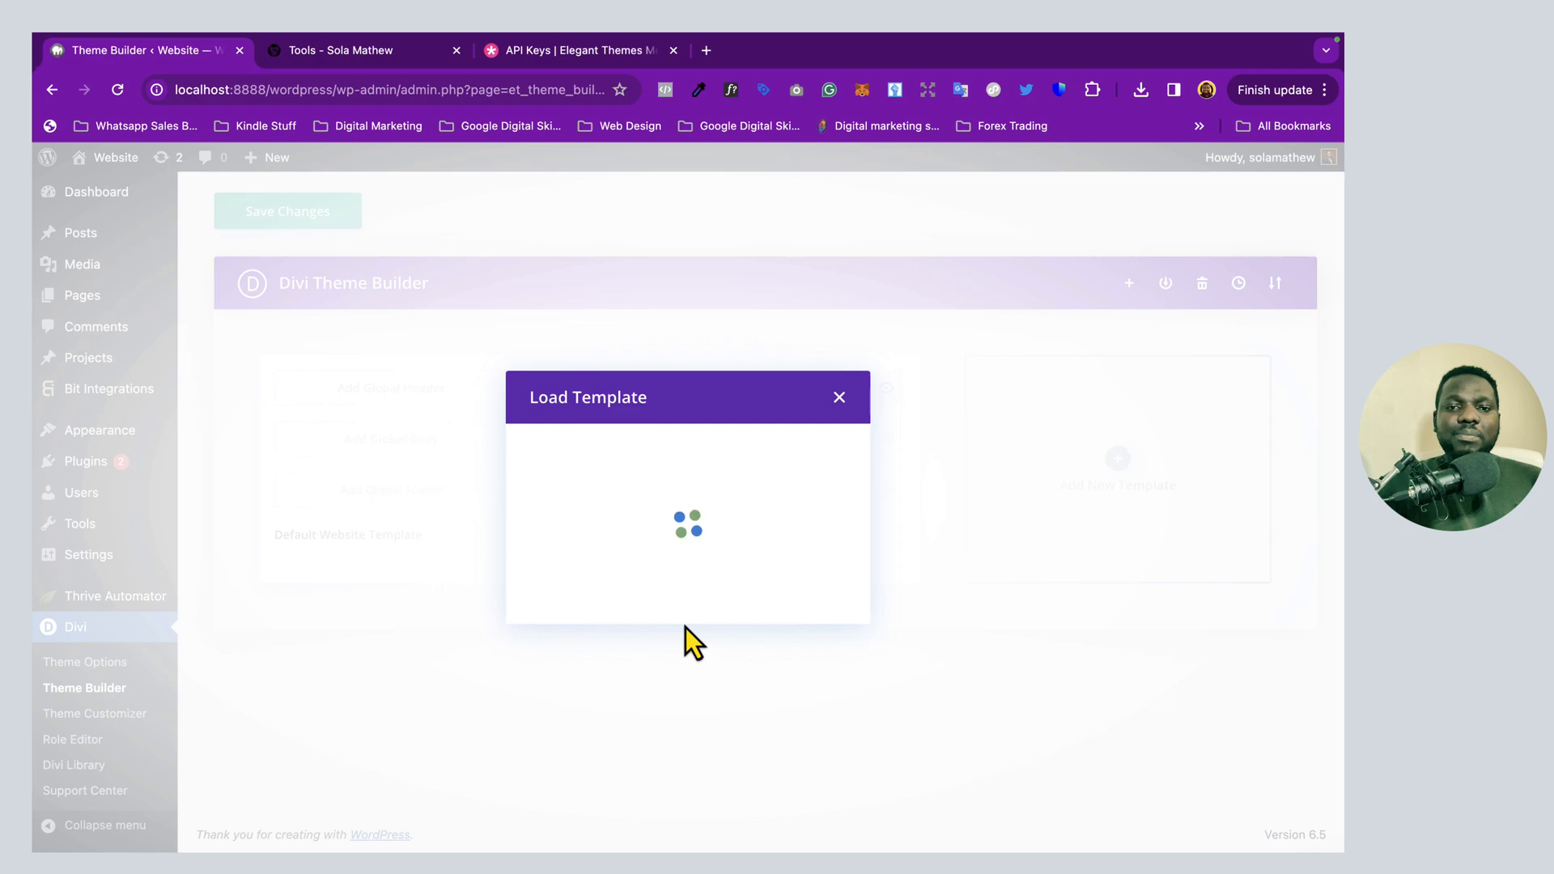
click(548, 467)
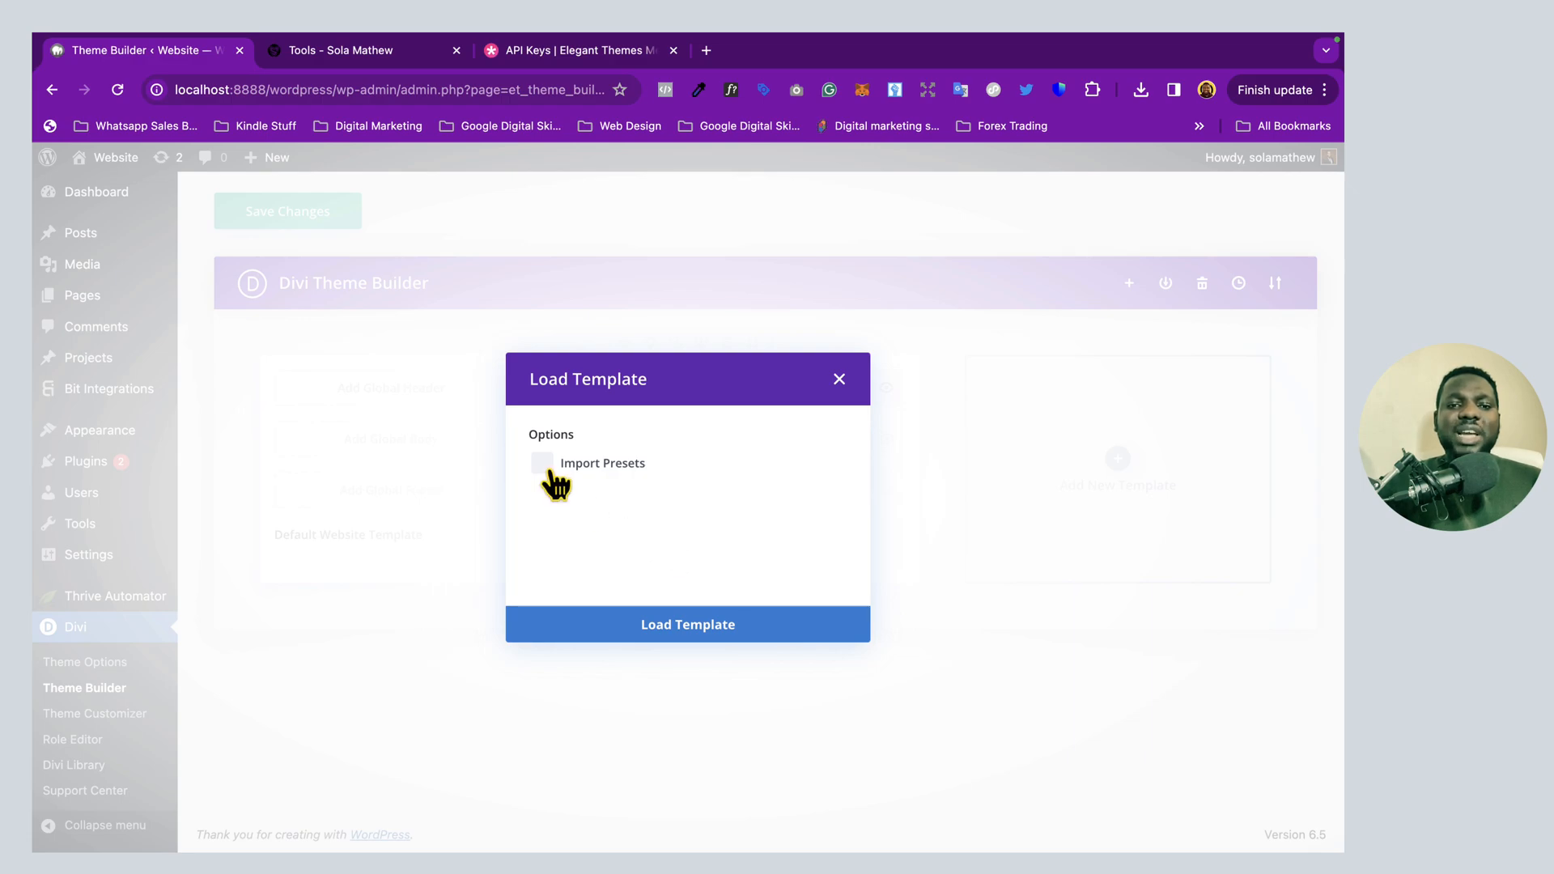
click(839, 380)
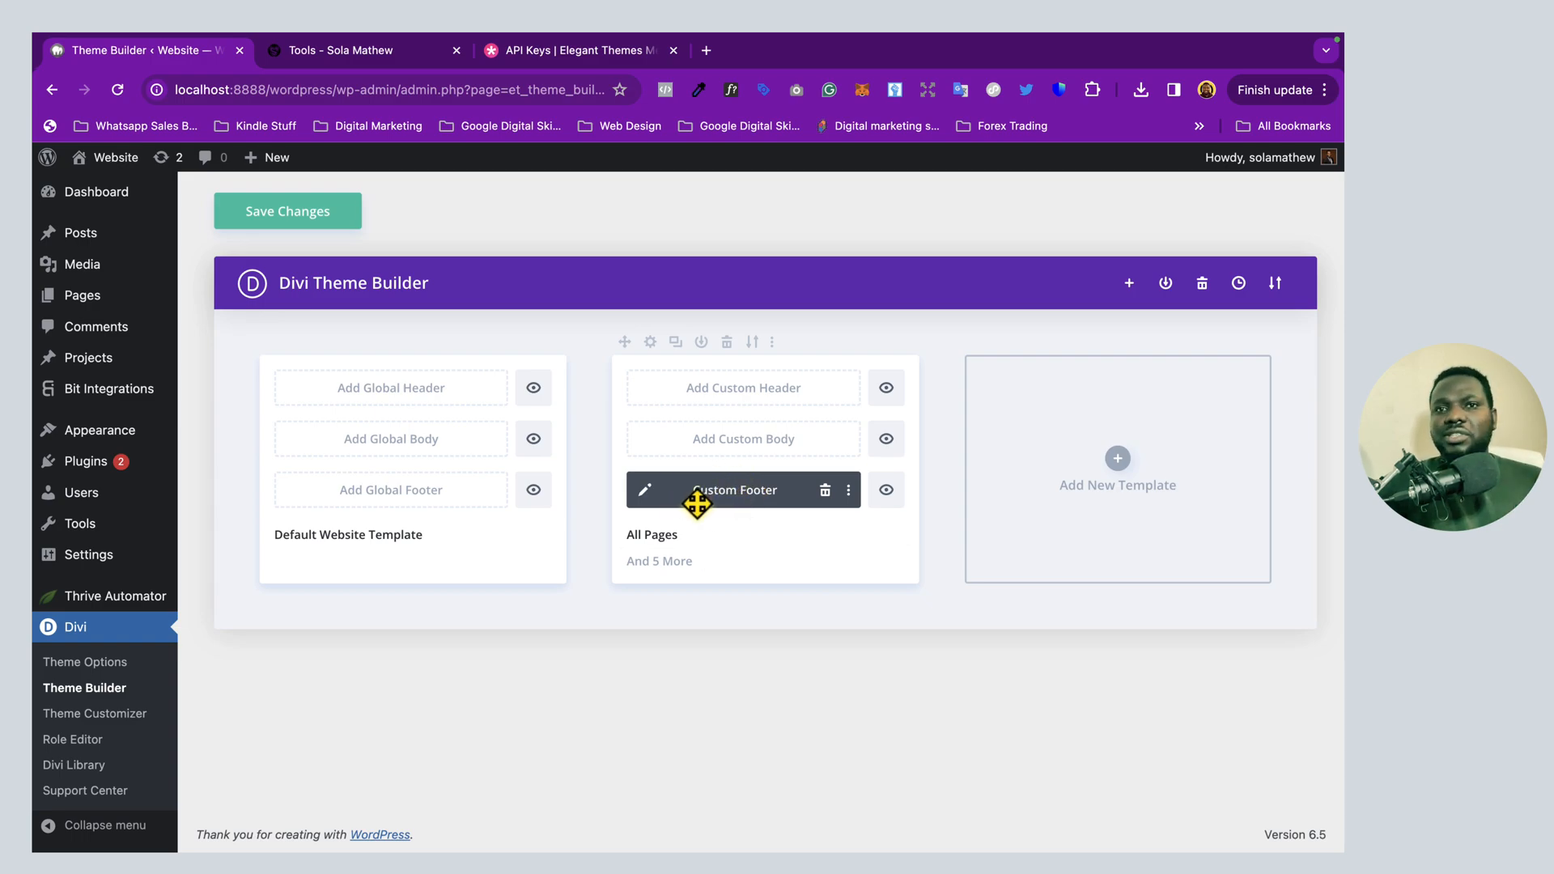
Edit the custom footer layout and delete its Get in Touch form section and its Email and Support section
click(648, 492)
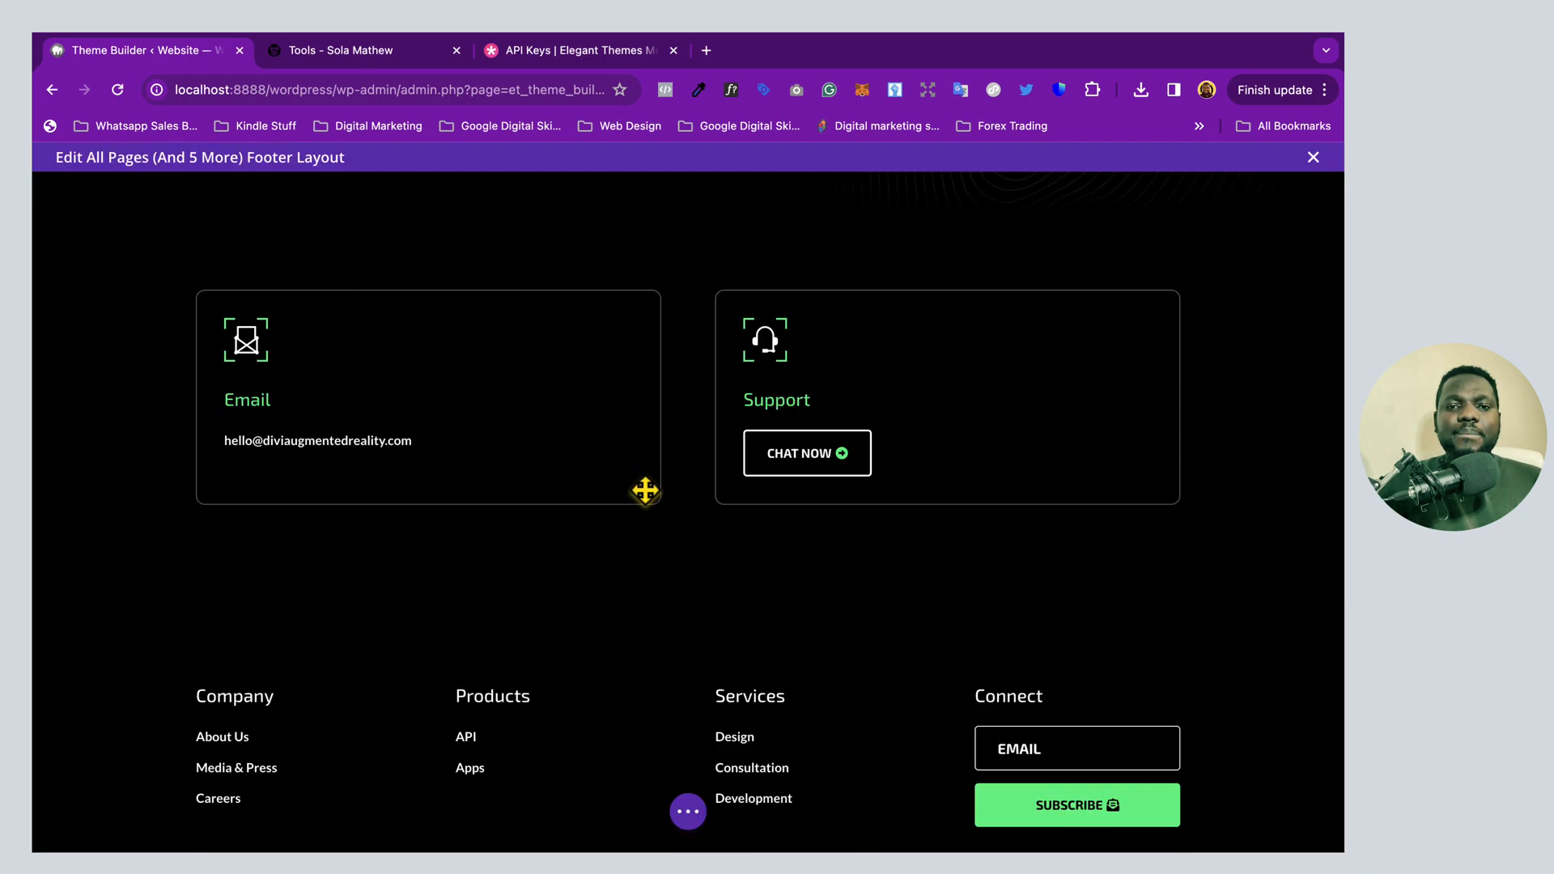
scroll(489, 579, down, 3)
scroll(687, 520, down, 3)
scroll(687, 521, up, 8)
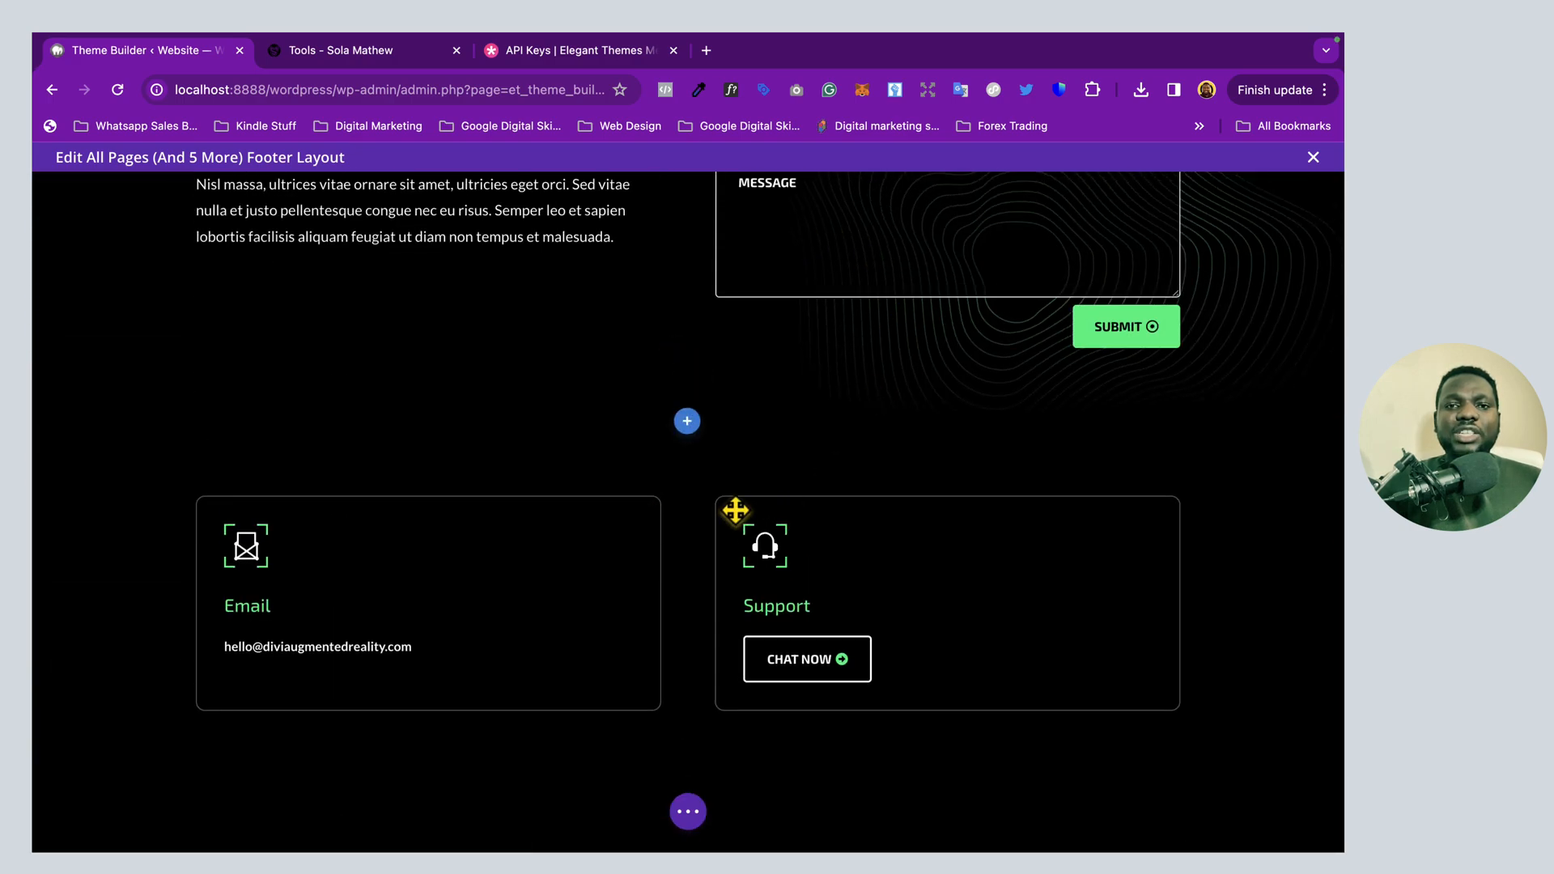
scroll(735, 510, up, 3)
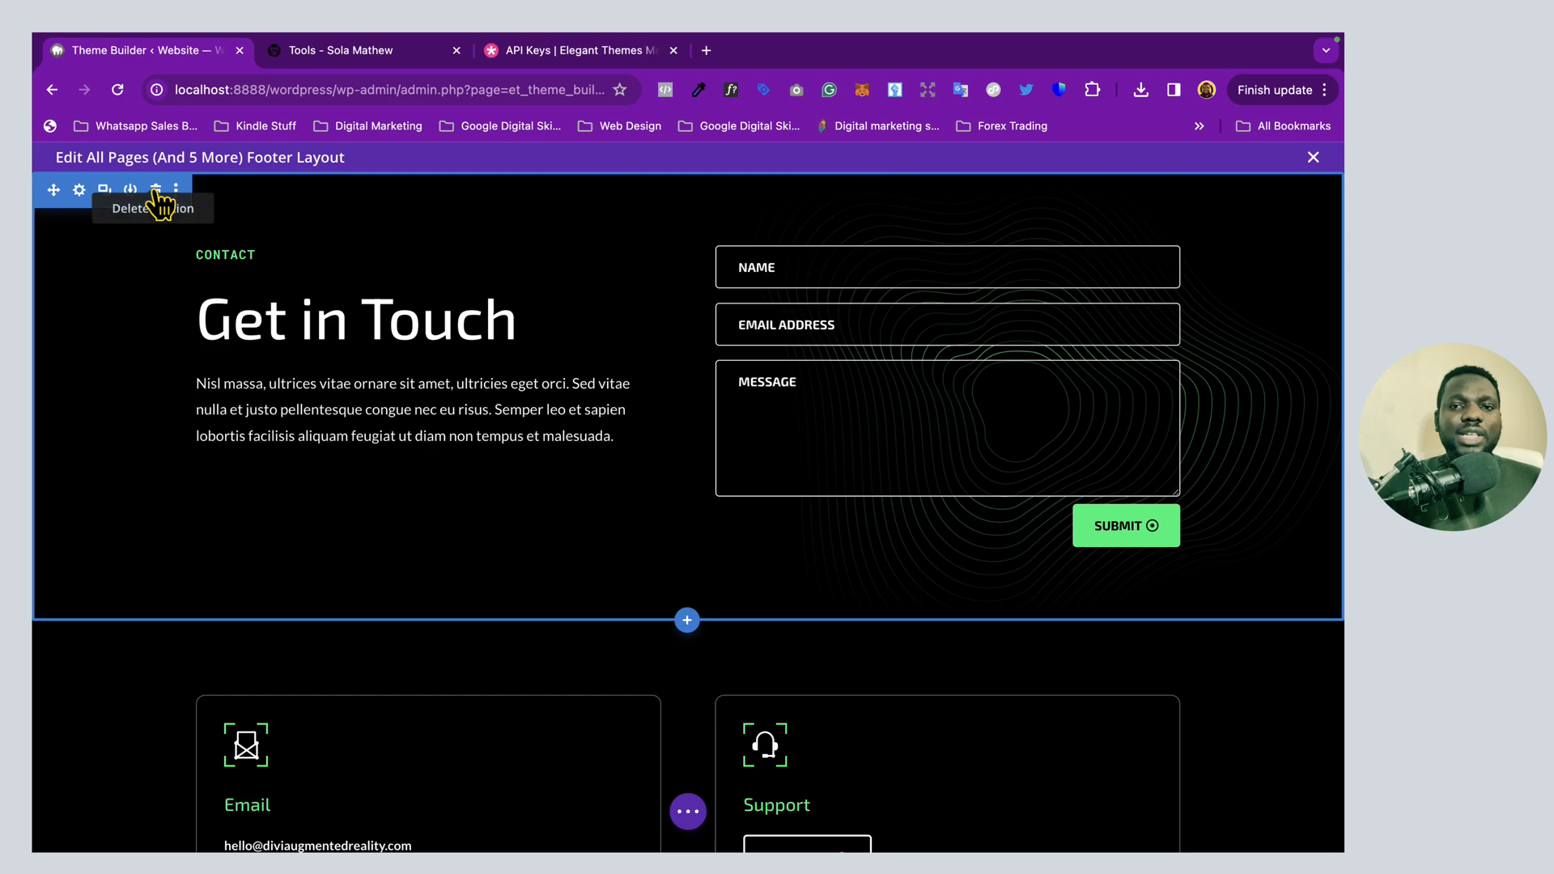
click(156, 191)
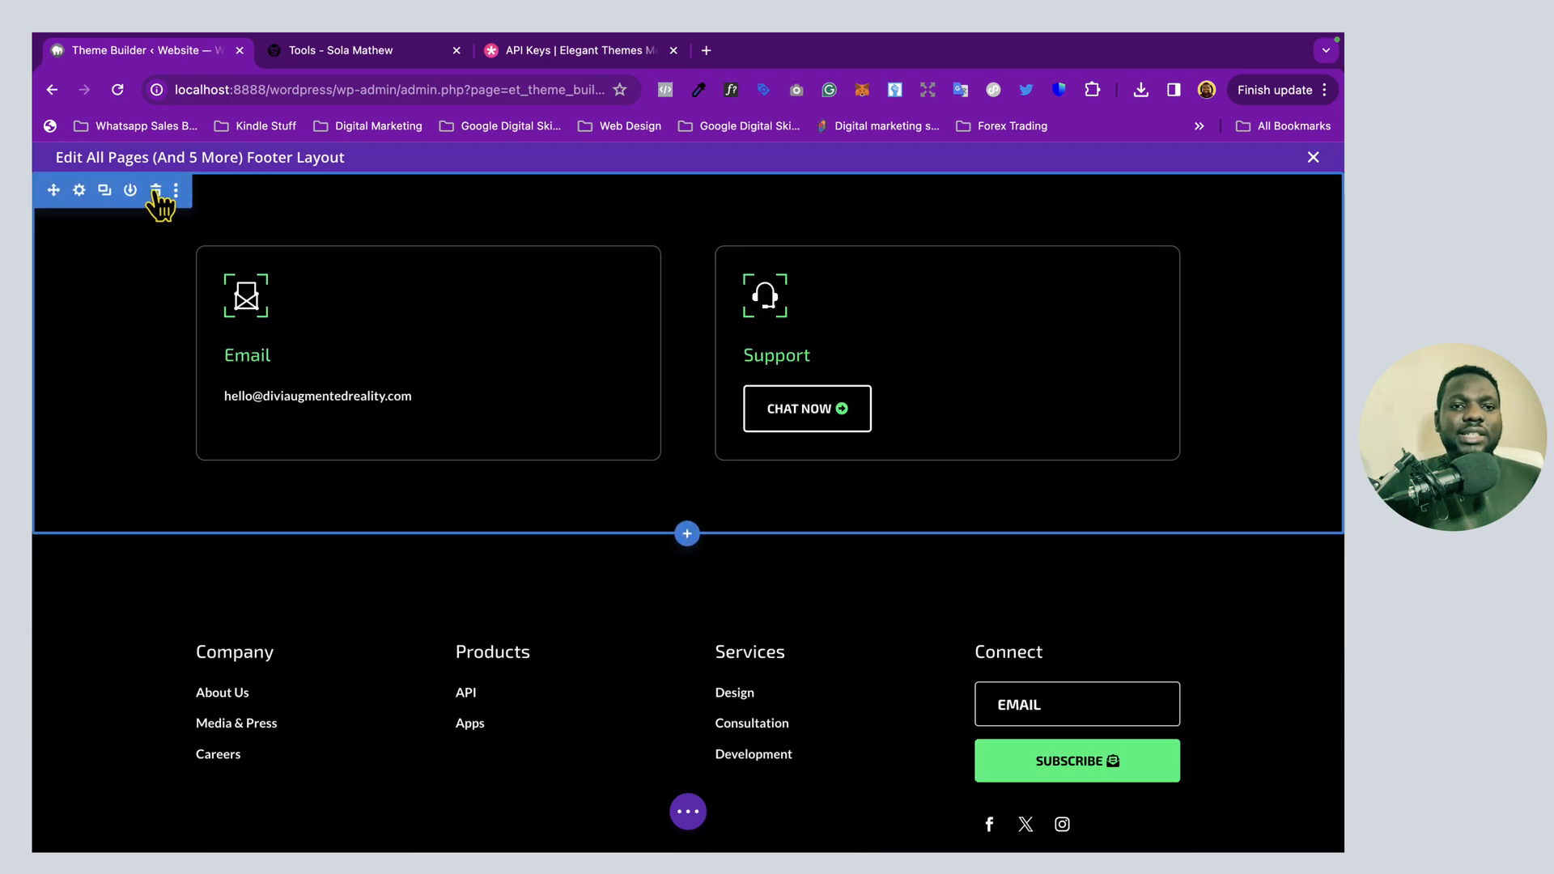
click(156, 191)
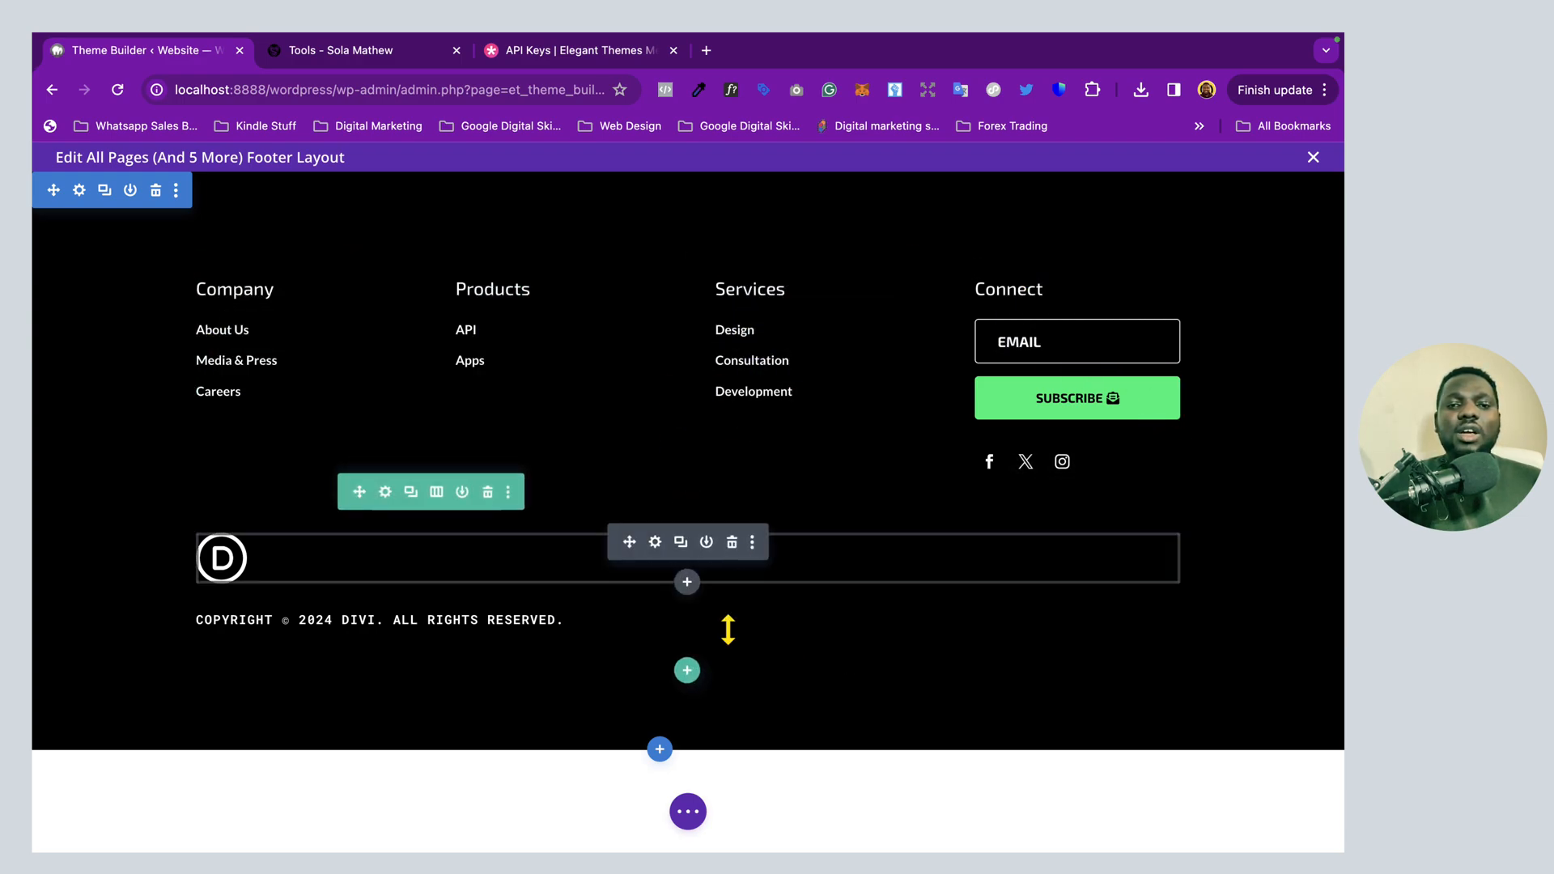
Save the footer layout, close its editor and save the Theme Builder changes
click(688, 812)
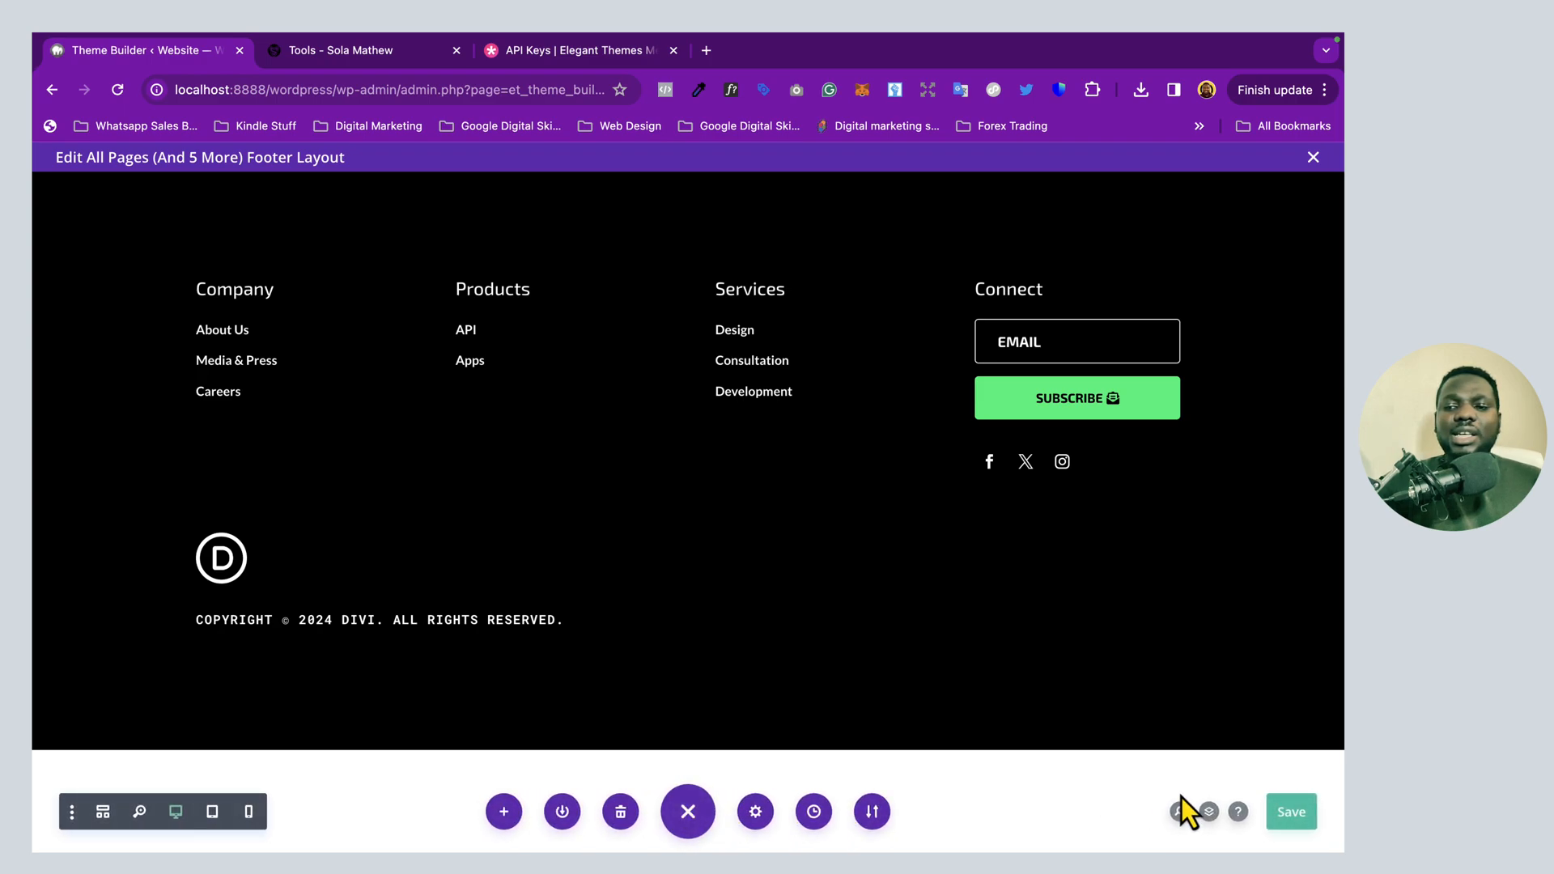
click(1288, 806)
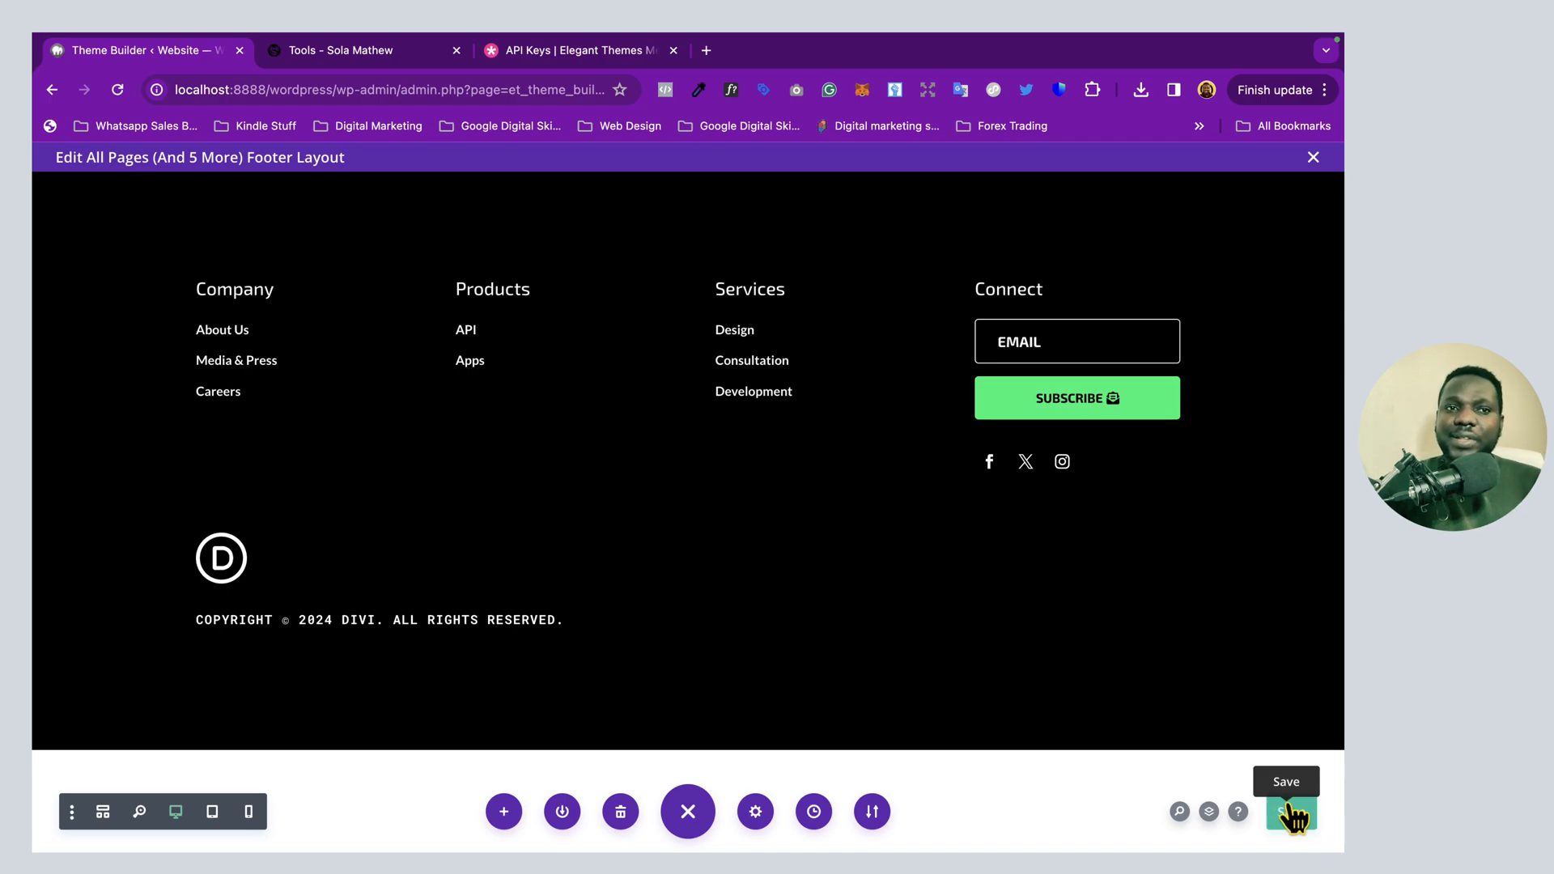
click(1313, 157)
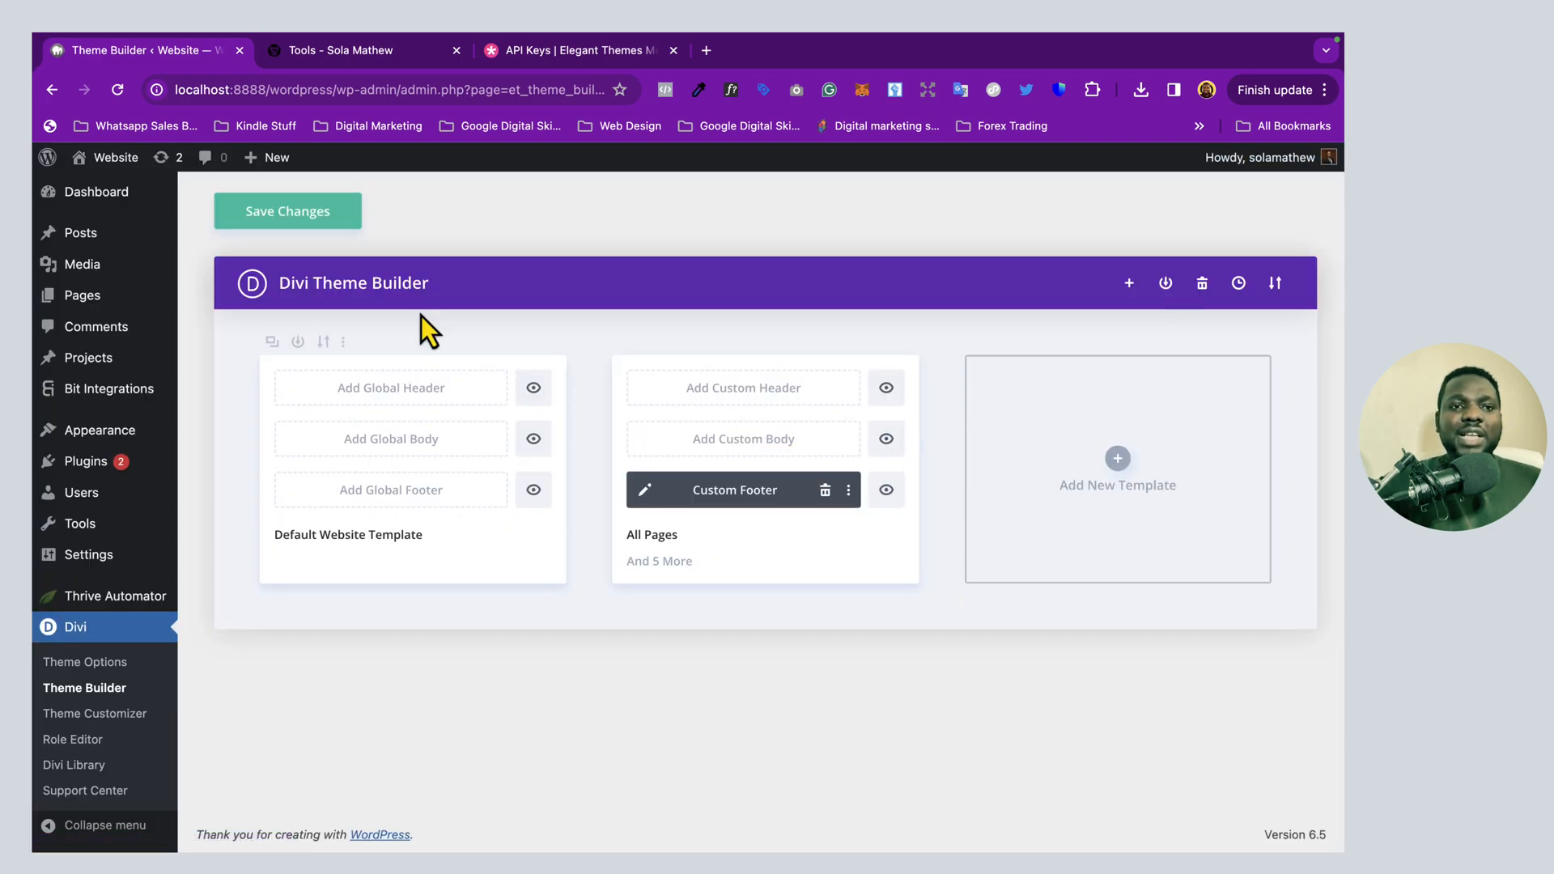
click(276, 212)
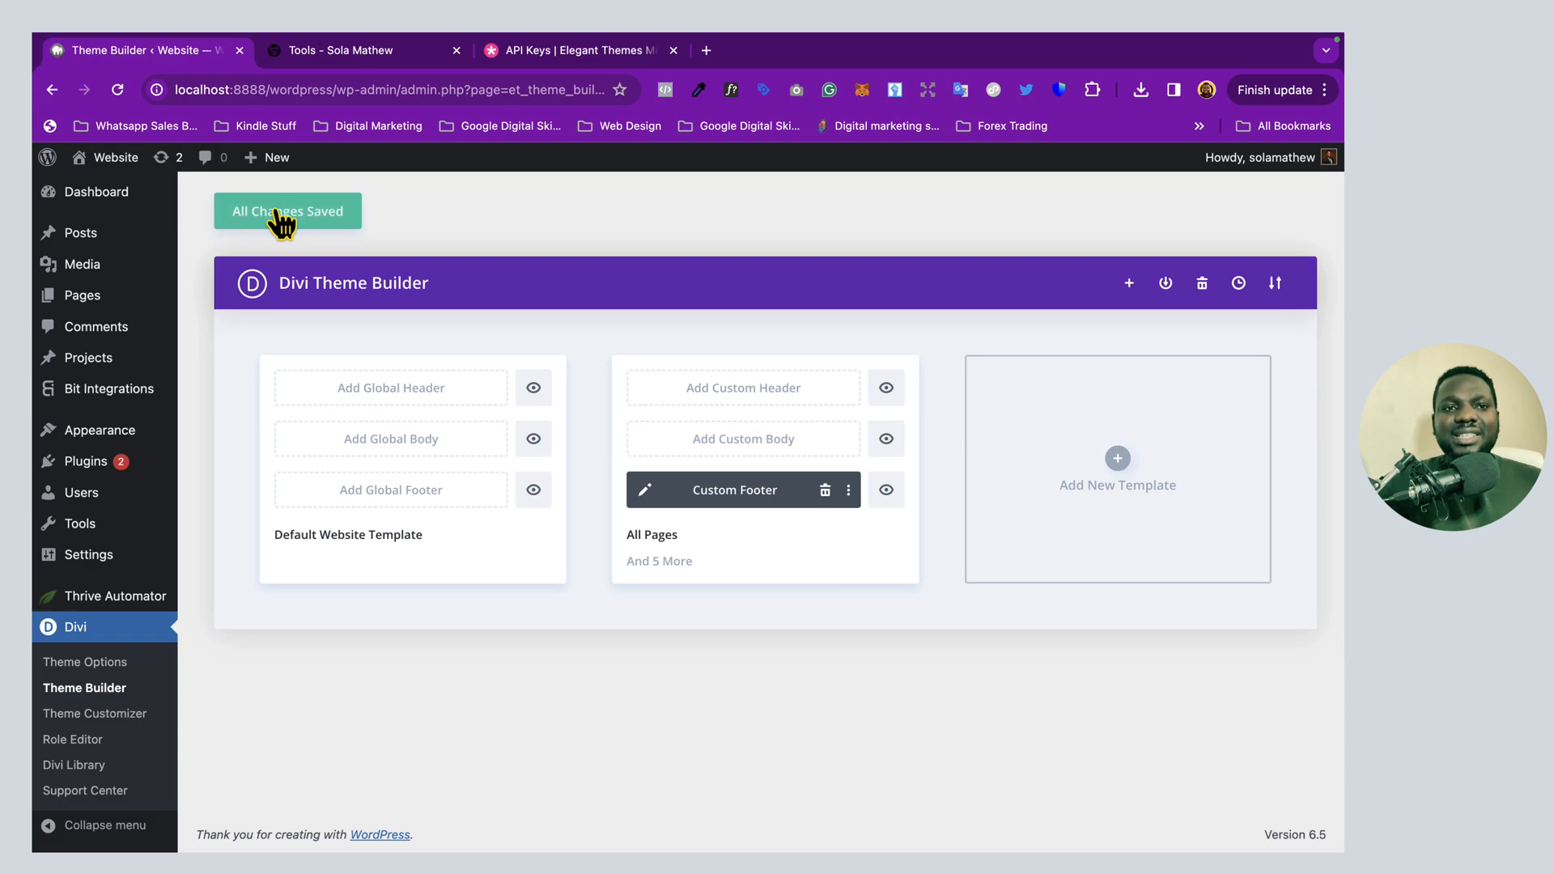
Visit the live site and compare the home page's own footer with the template footer beneath it
mouse_move(115, 161)
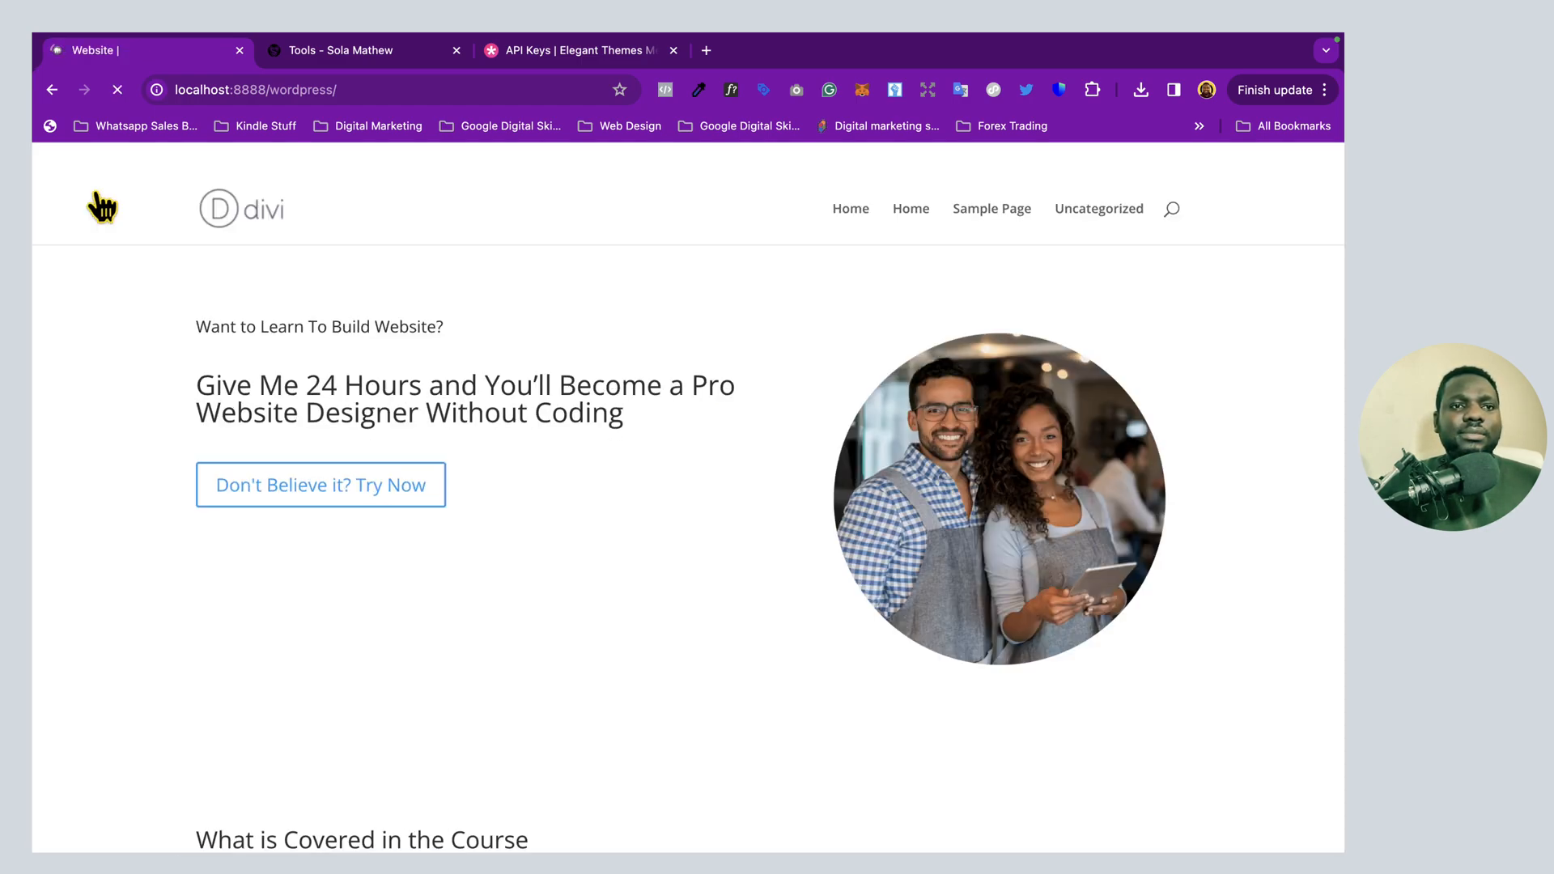
scroll(632, 652, down, 20)
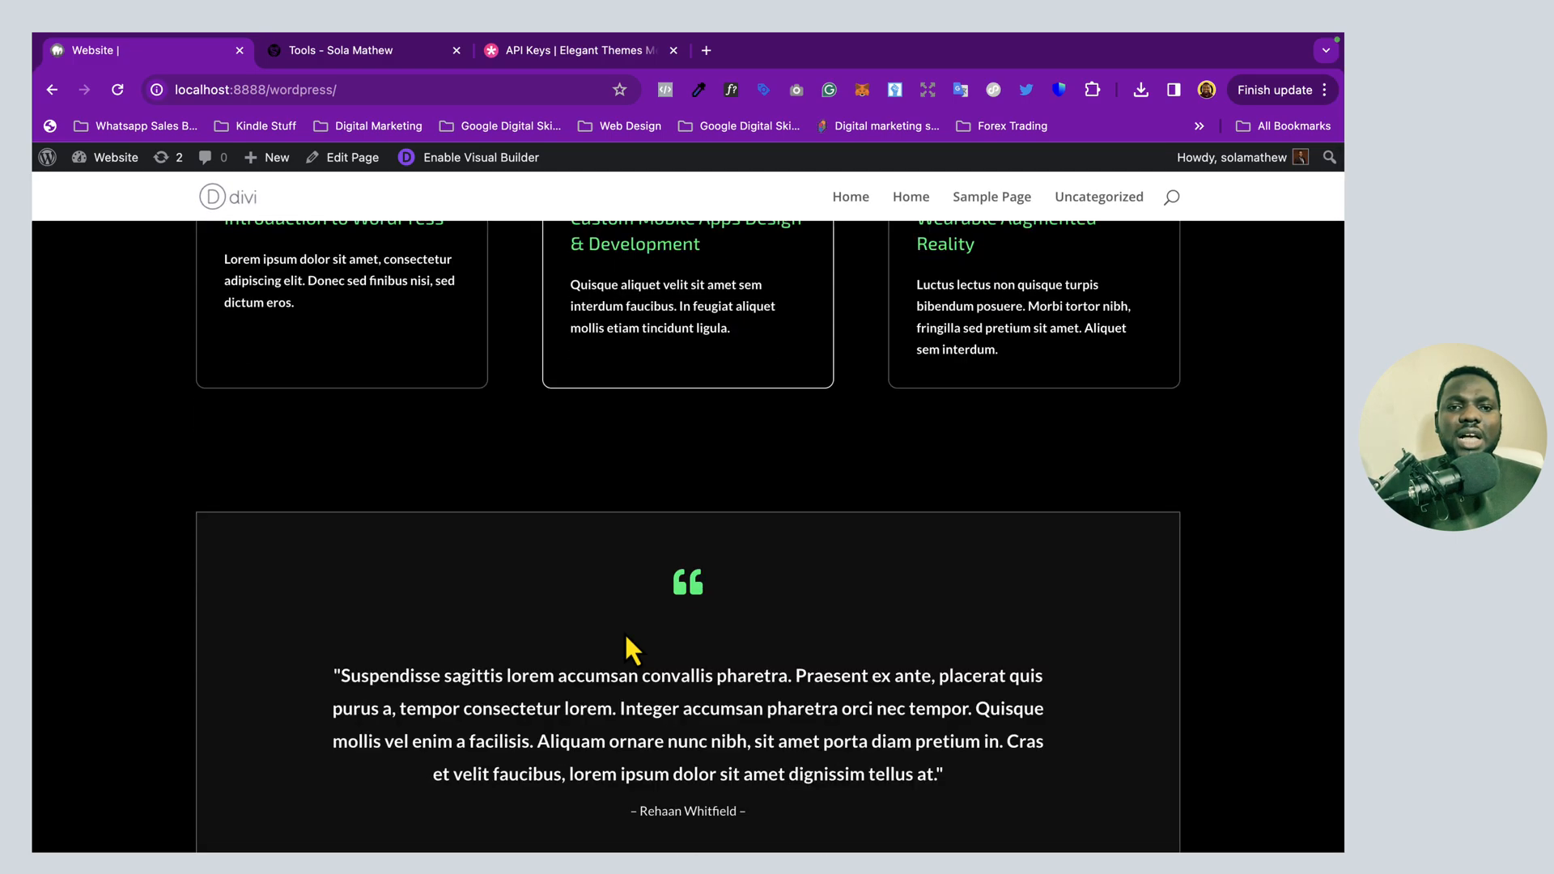
scroll(627, 639, down, 3)
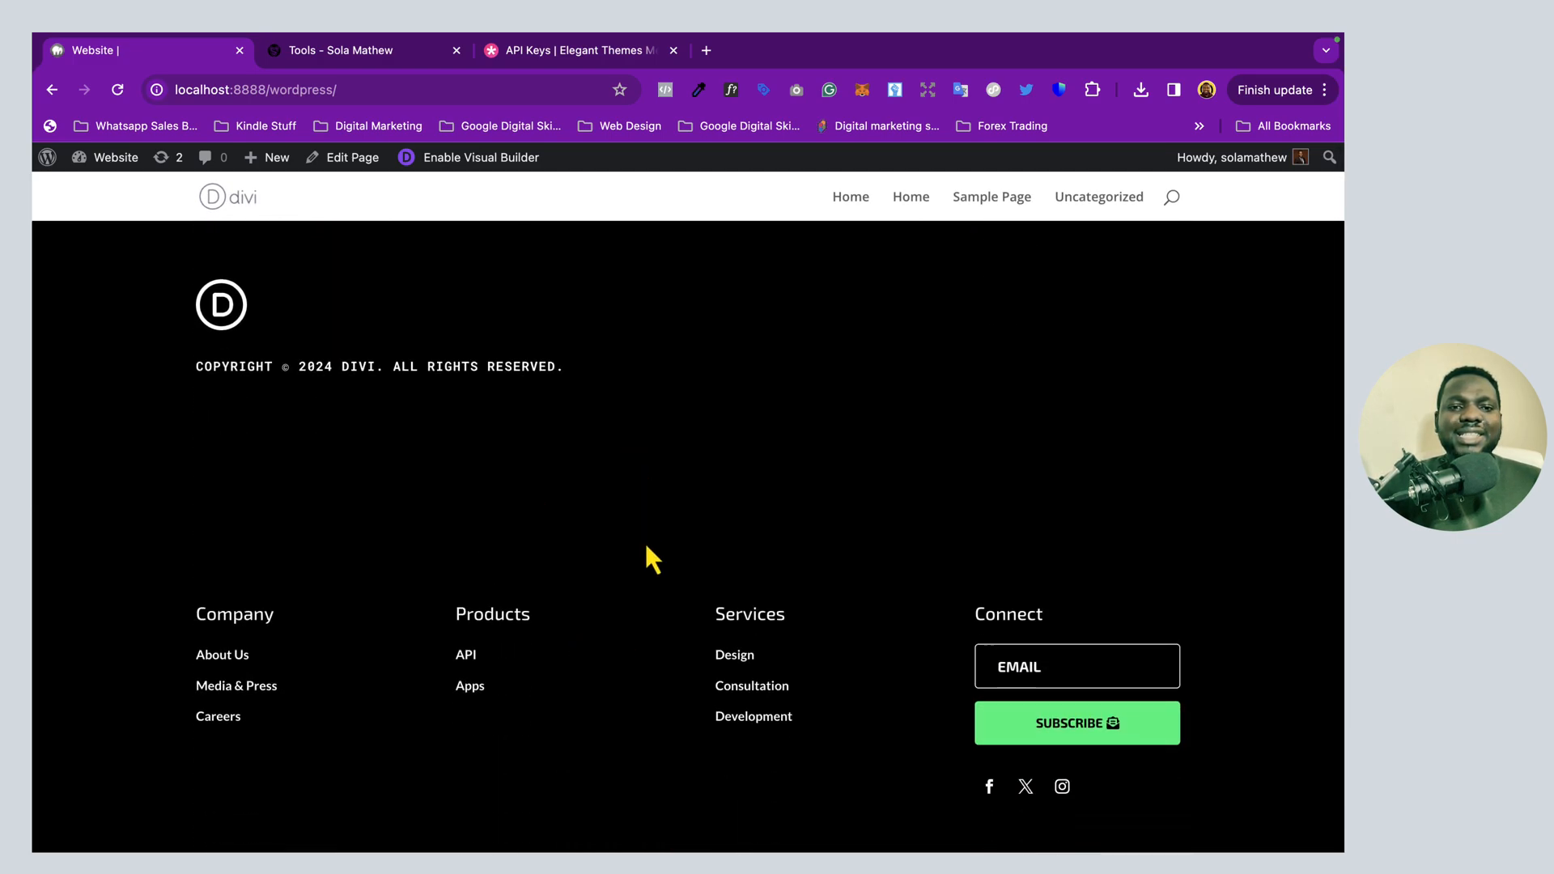
scroll(726, 426, up, 5)
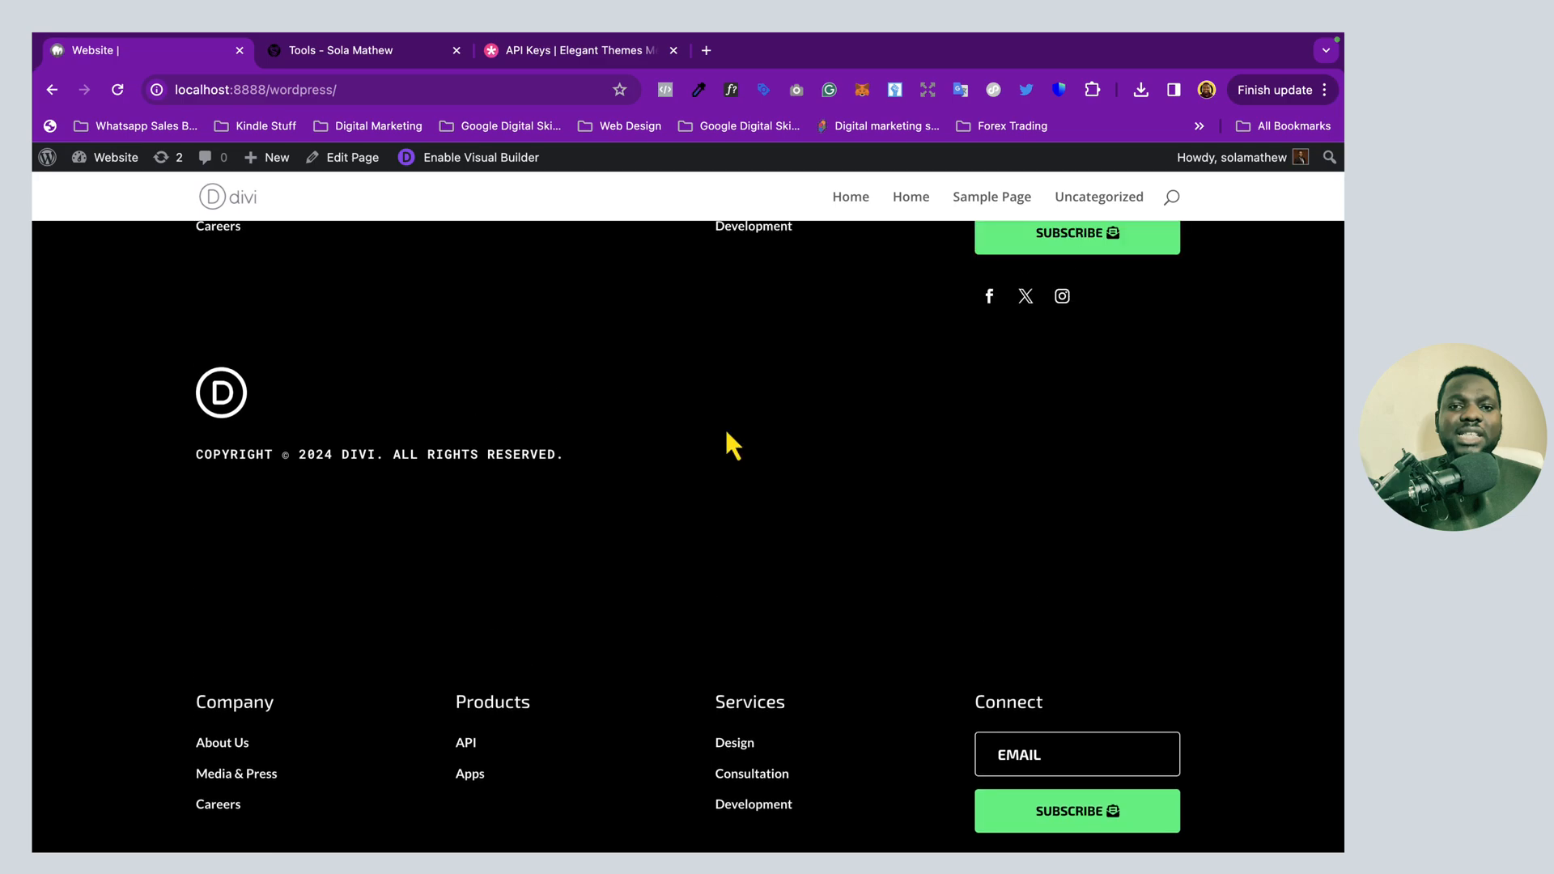
scroll(727, 433, down, 8)
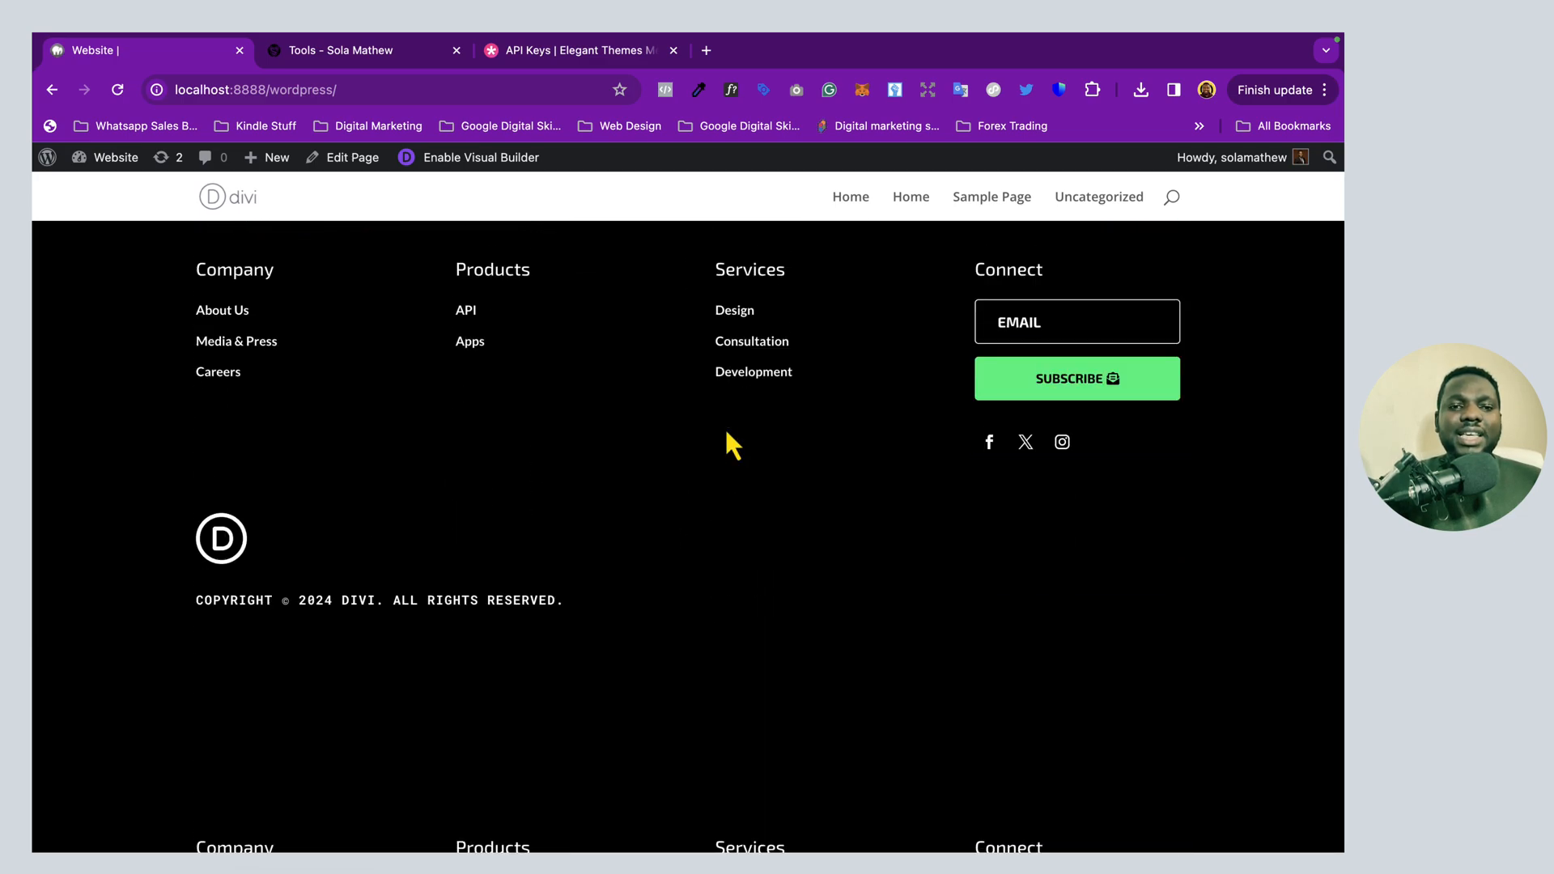
scroll(725, 453, down, 3)
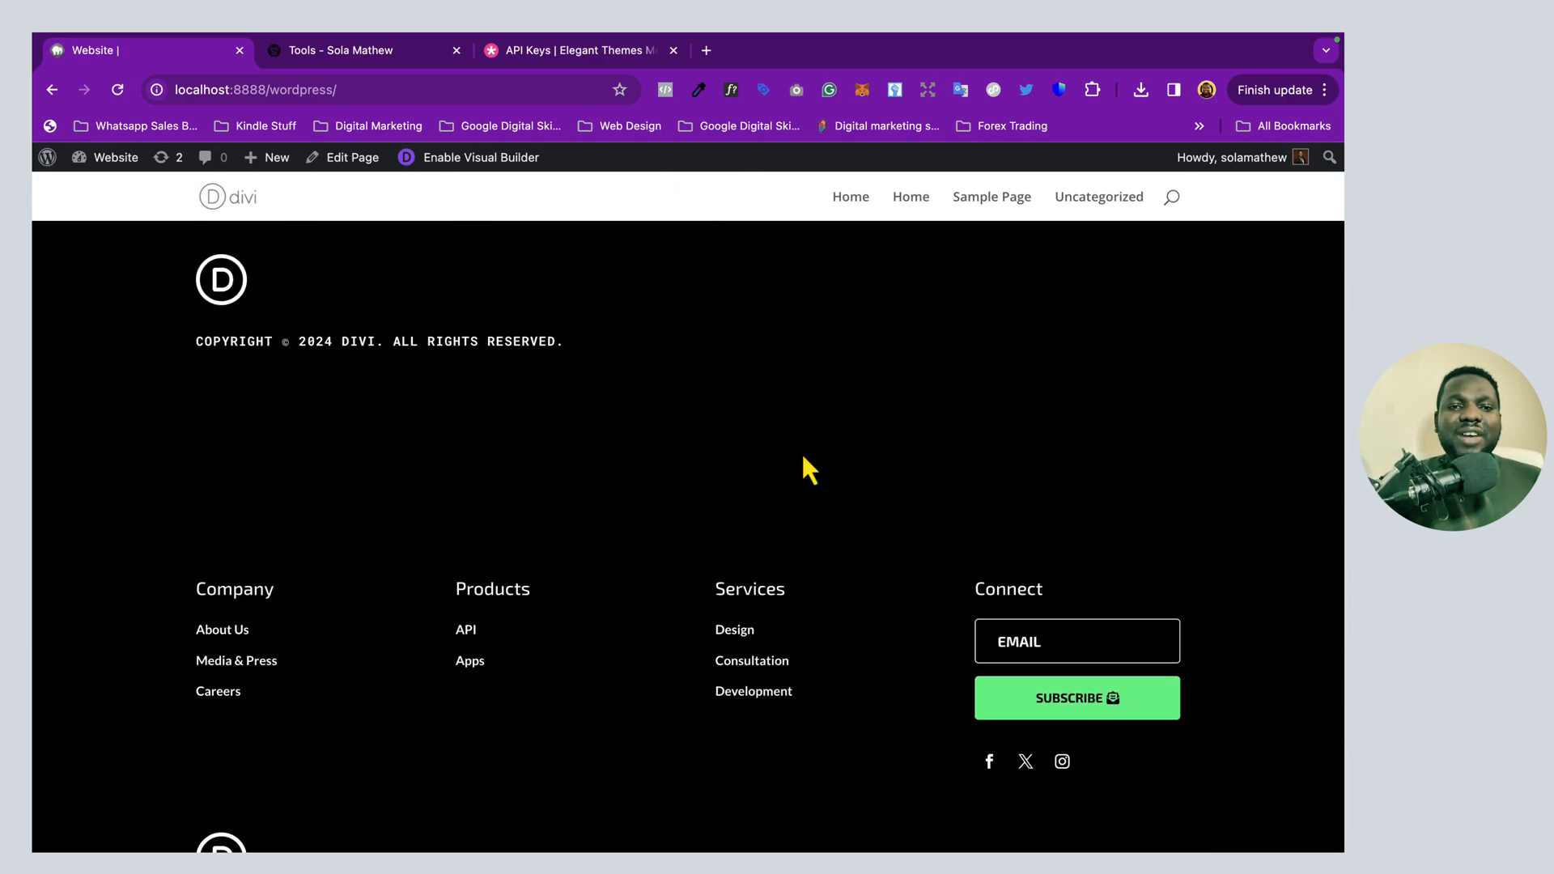
scroll(599, 482, down, 3)
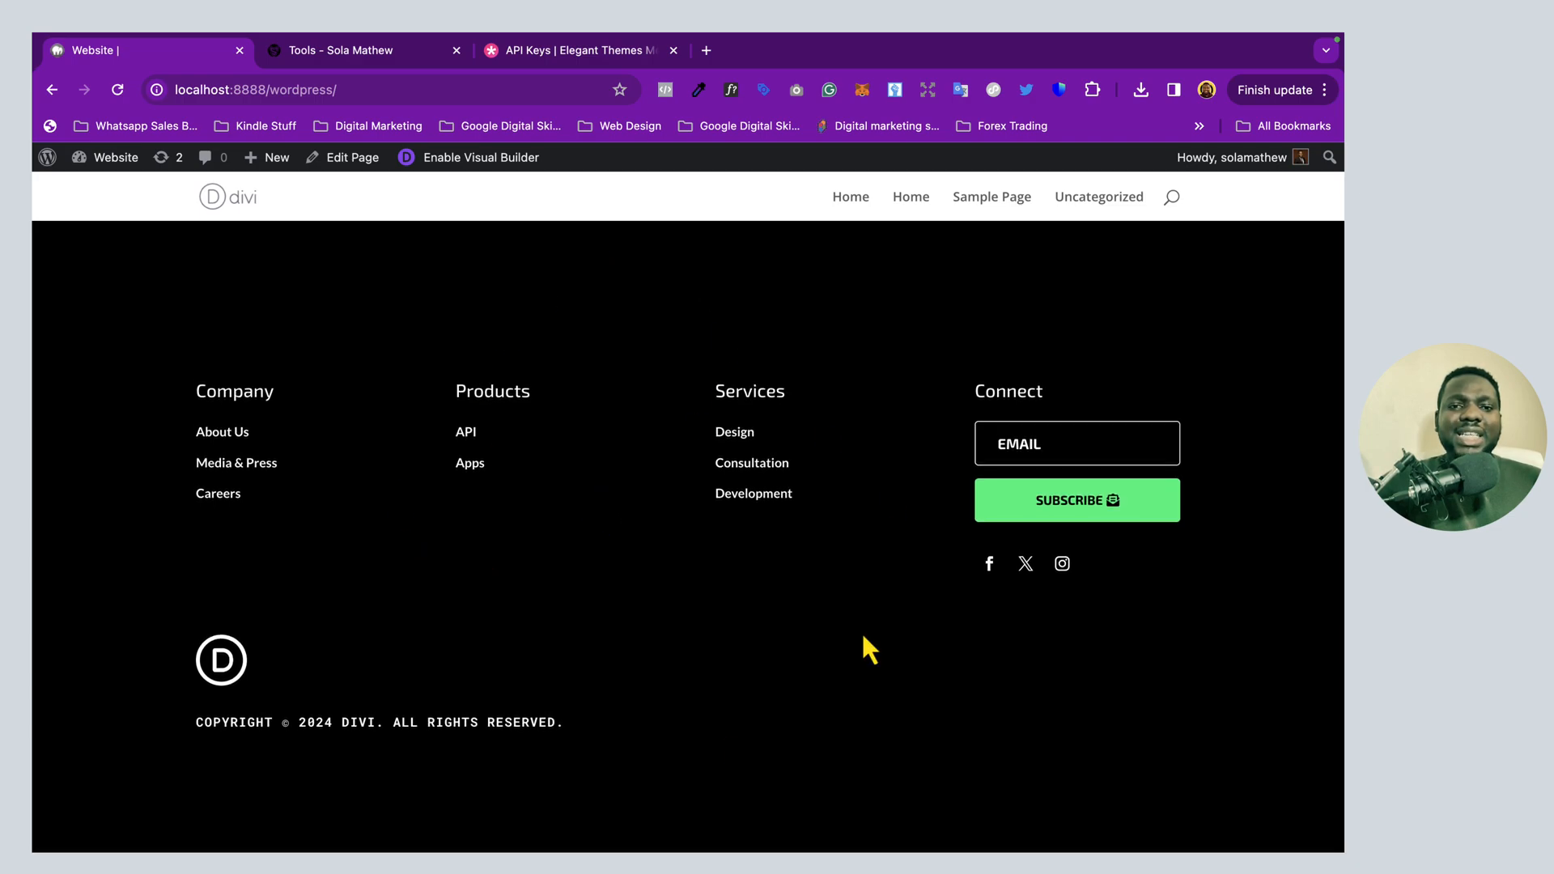
scroll(701, 571, down, 3)
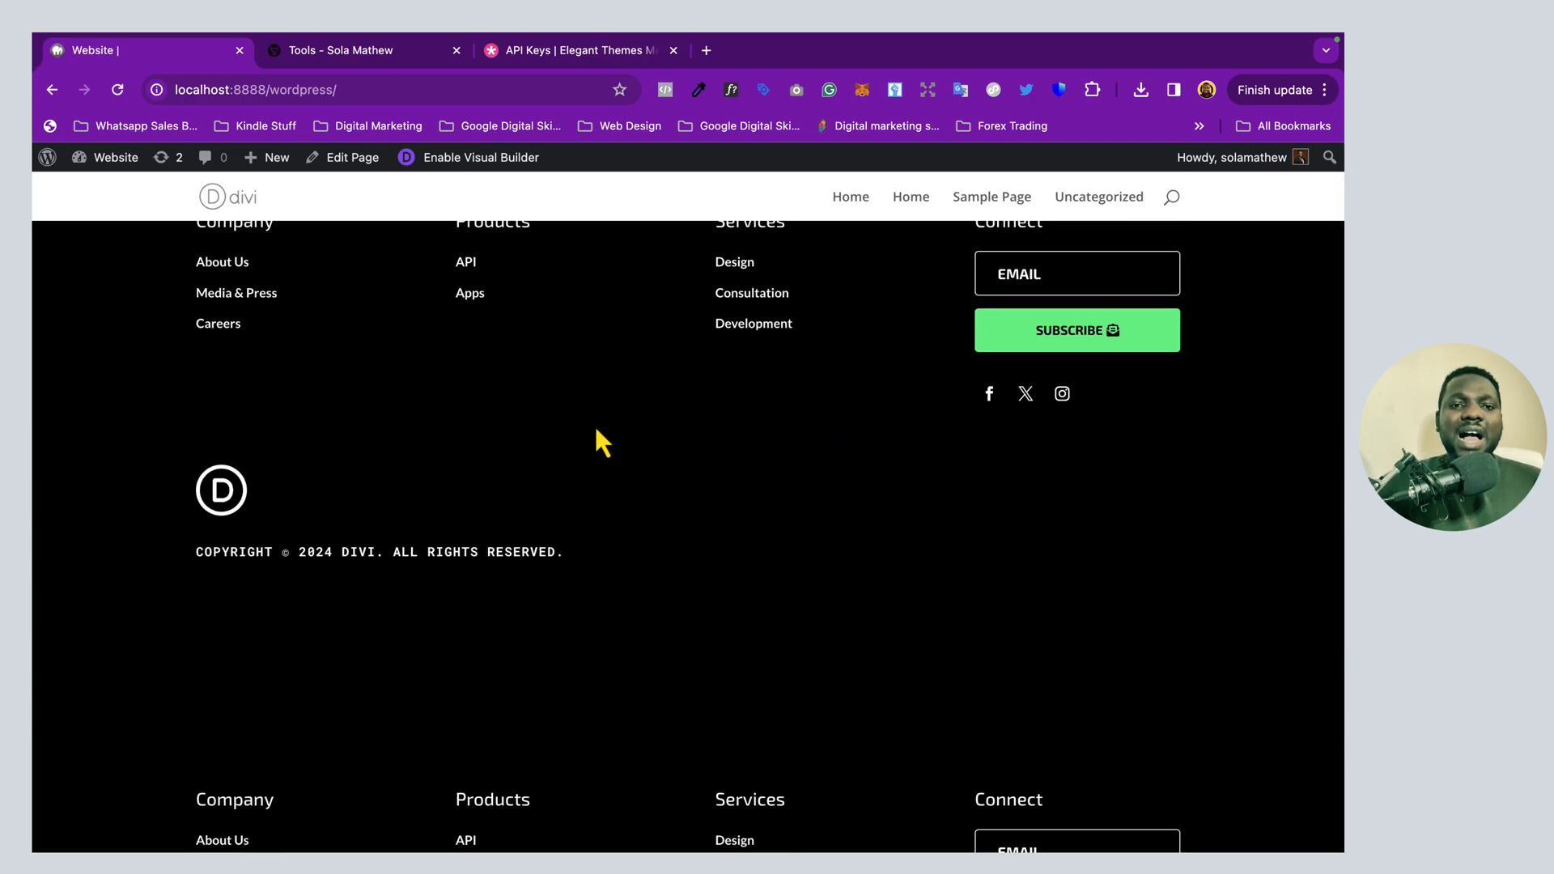
scroll(591, 427, down, 6)
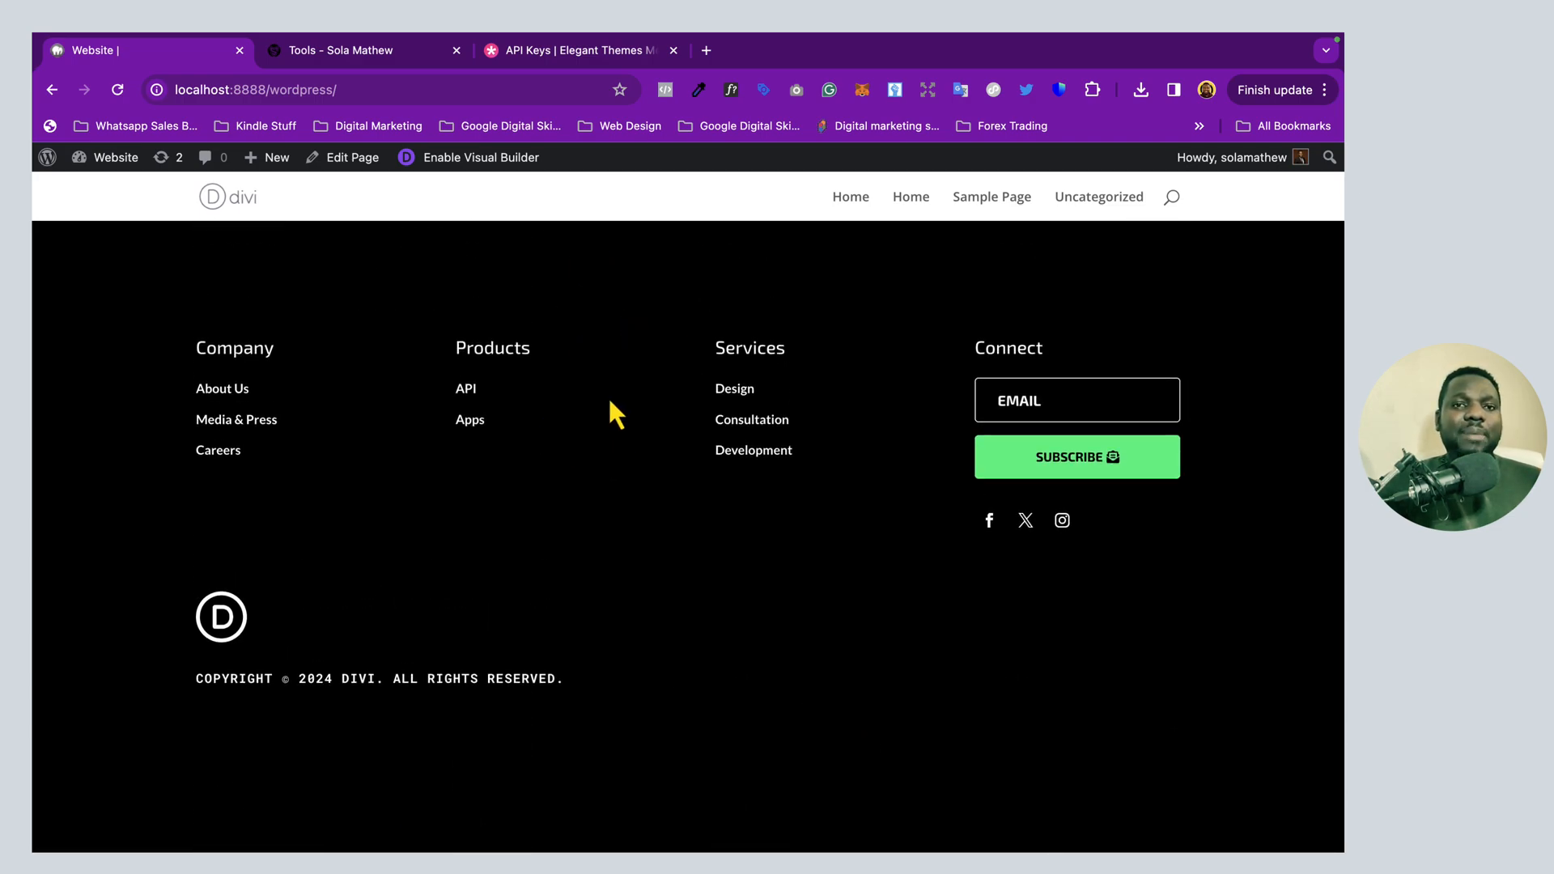
Open the home page in the visual builder and delete its own footer section, keeping the template footer beneath it
click(480, 158)
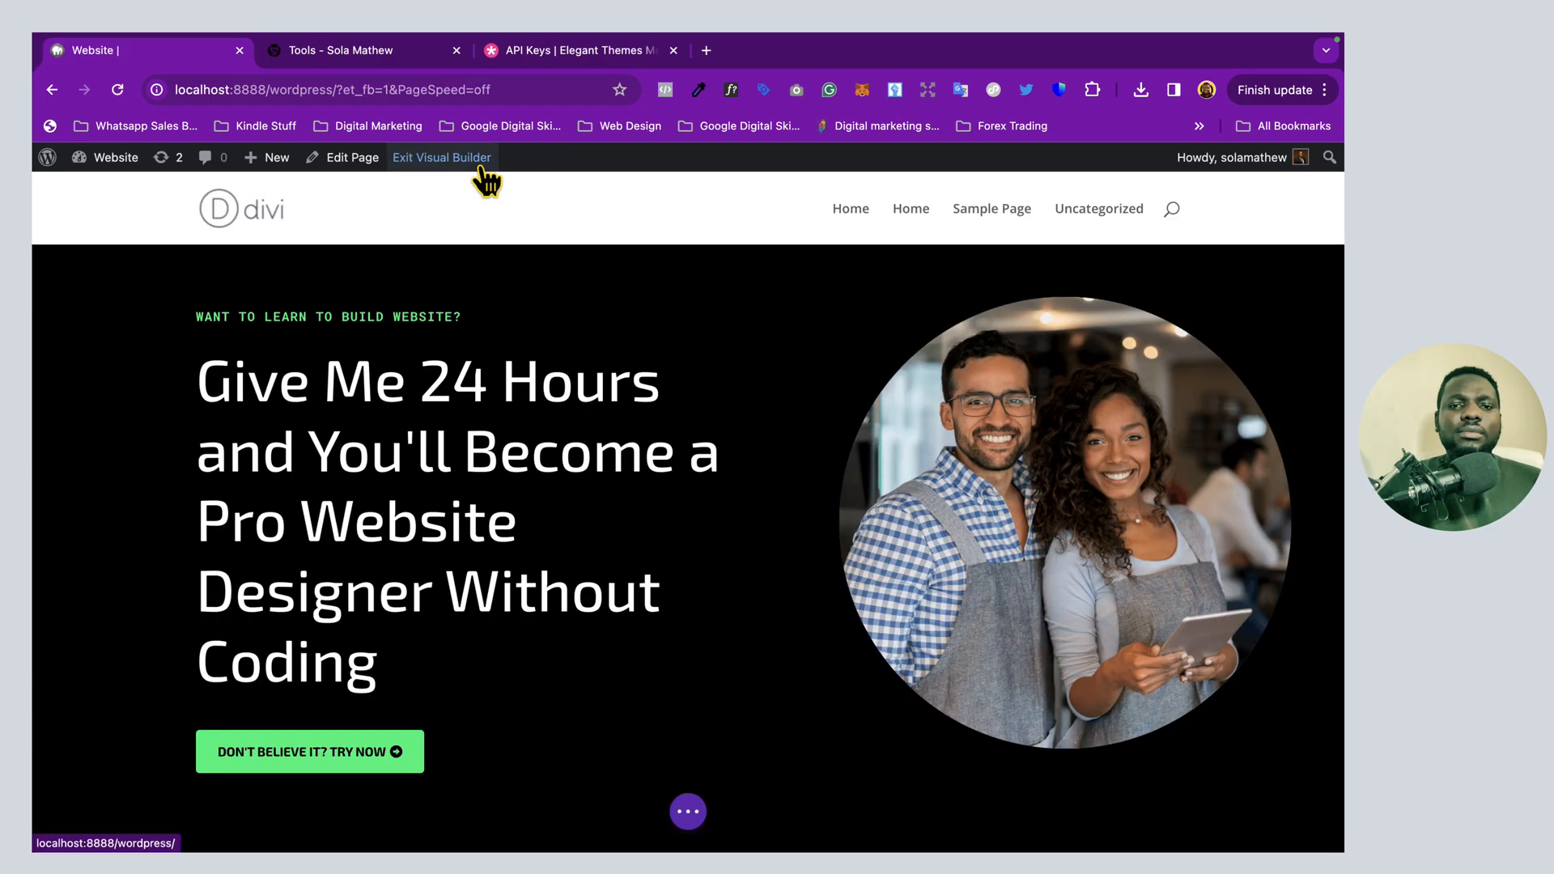
scroll(550, 510, down, 10)
scroll(550, 510, down, 15)
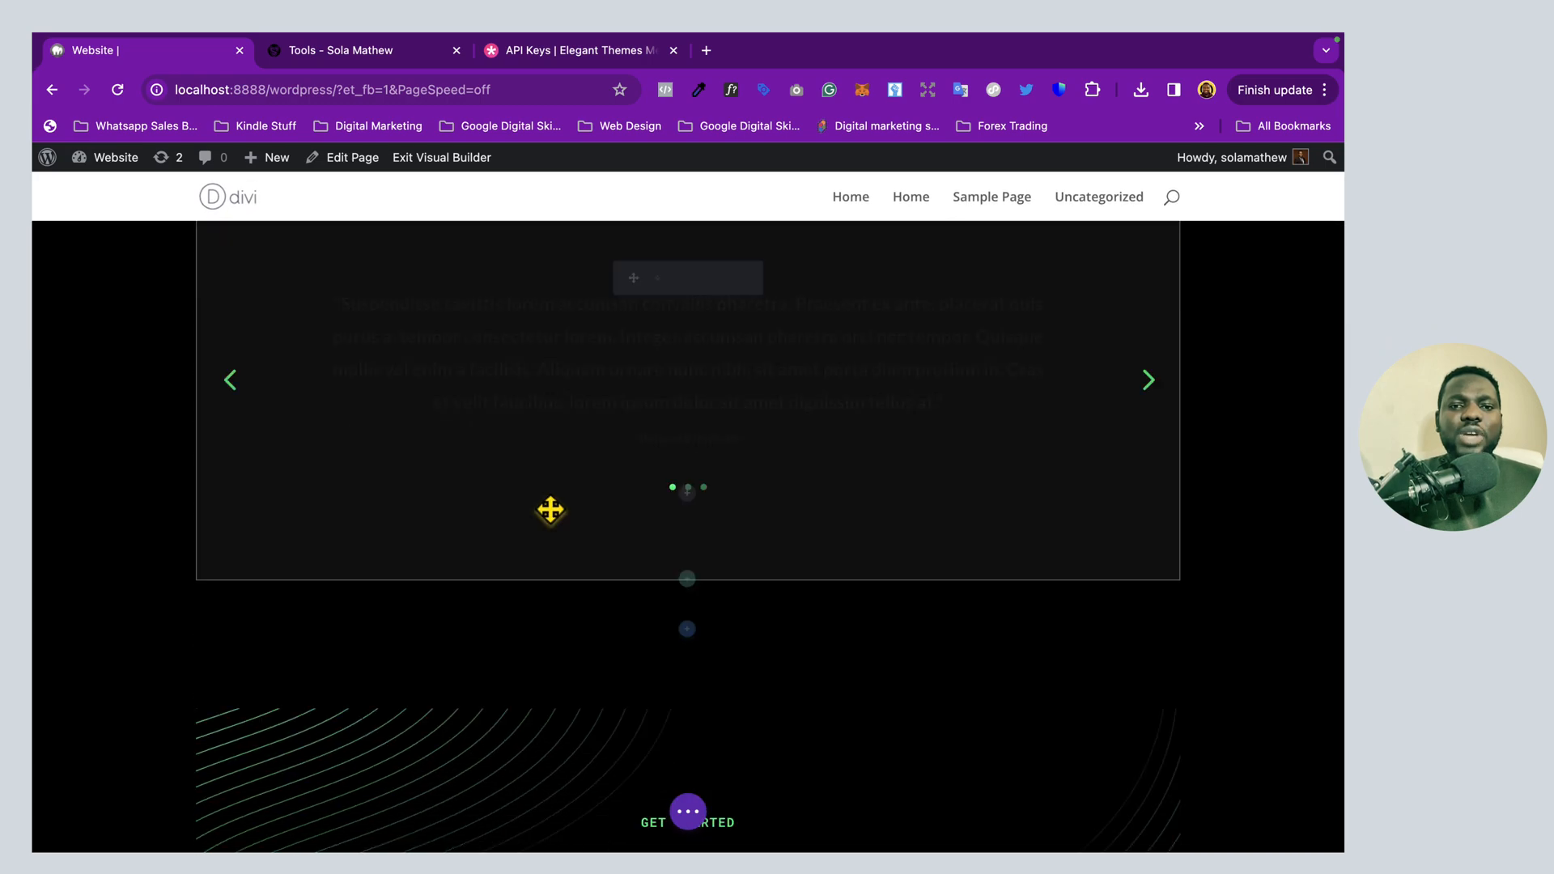
scroll(548, 506, down, 2)
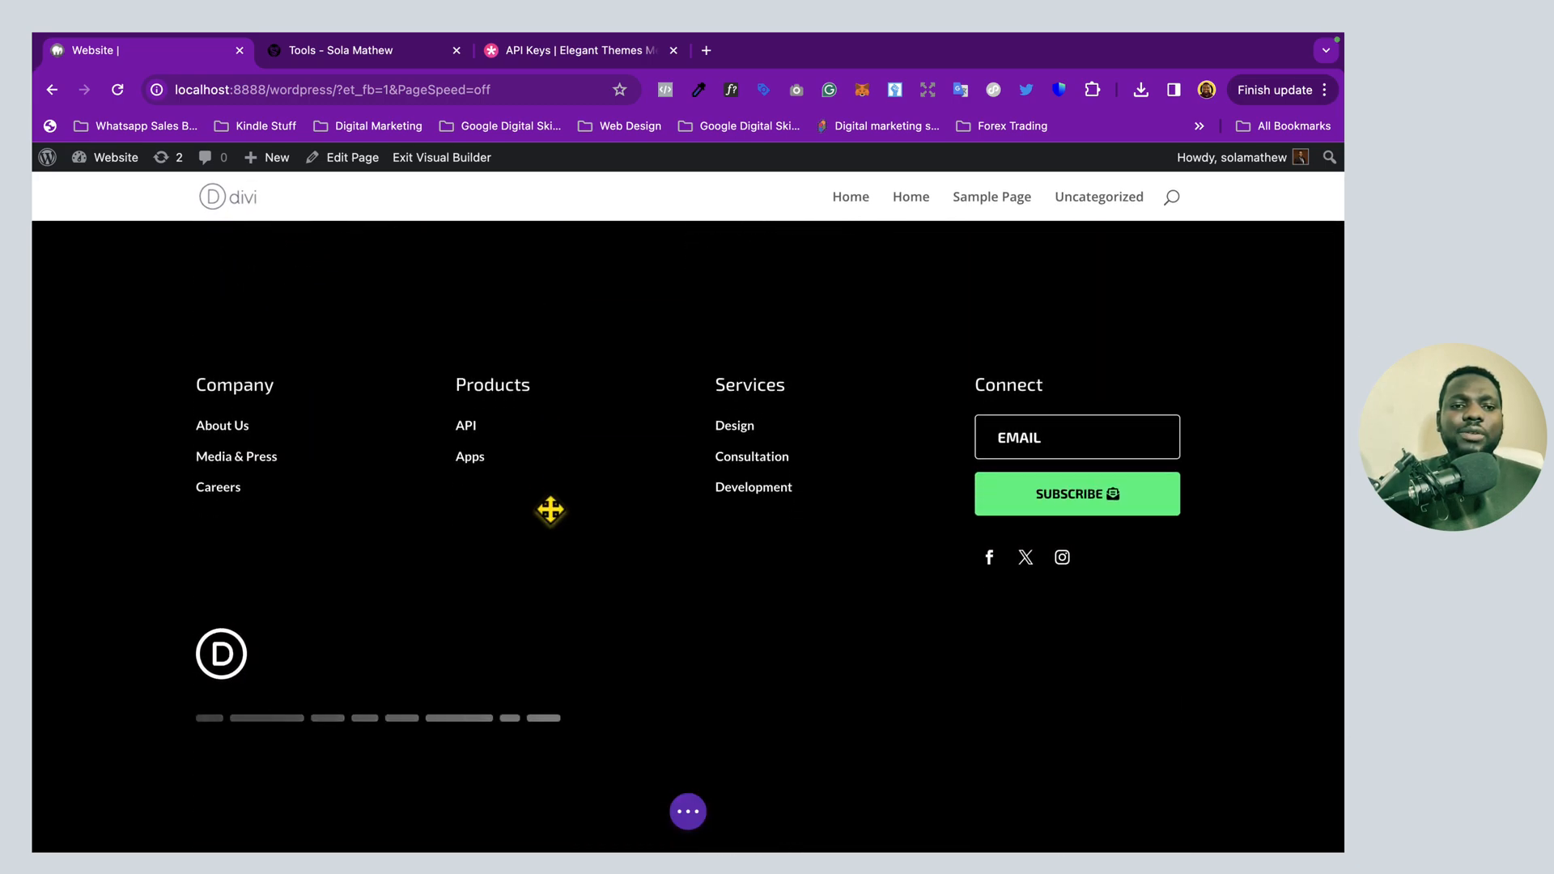
scroll(548, 508, down, 3)
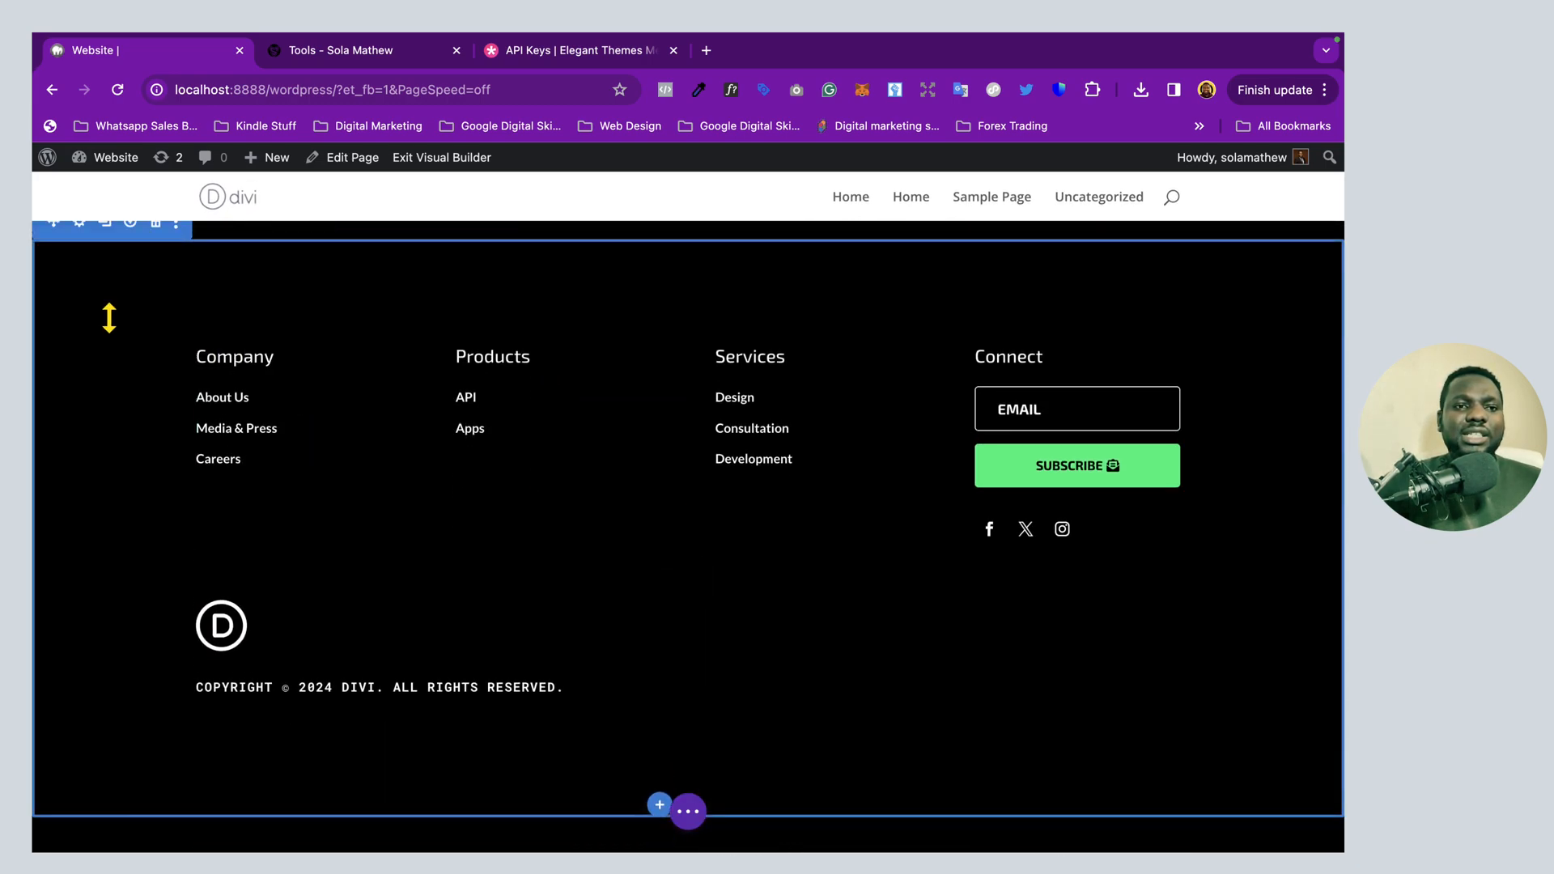
scroll(107, 315, up, 2)
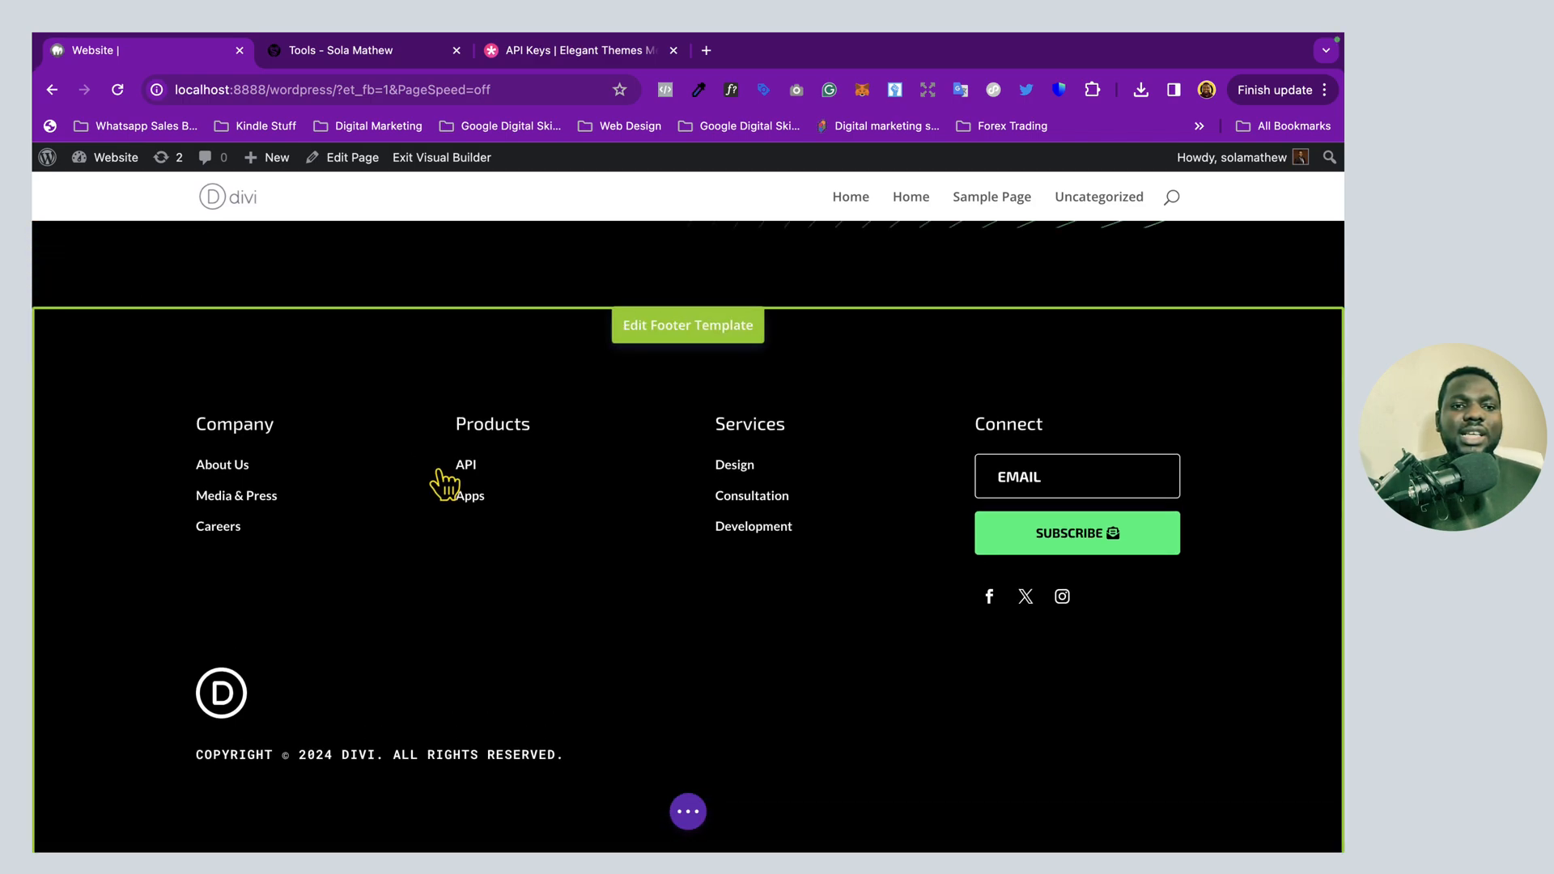
scroll(445, 484, down, 1)
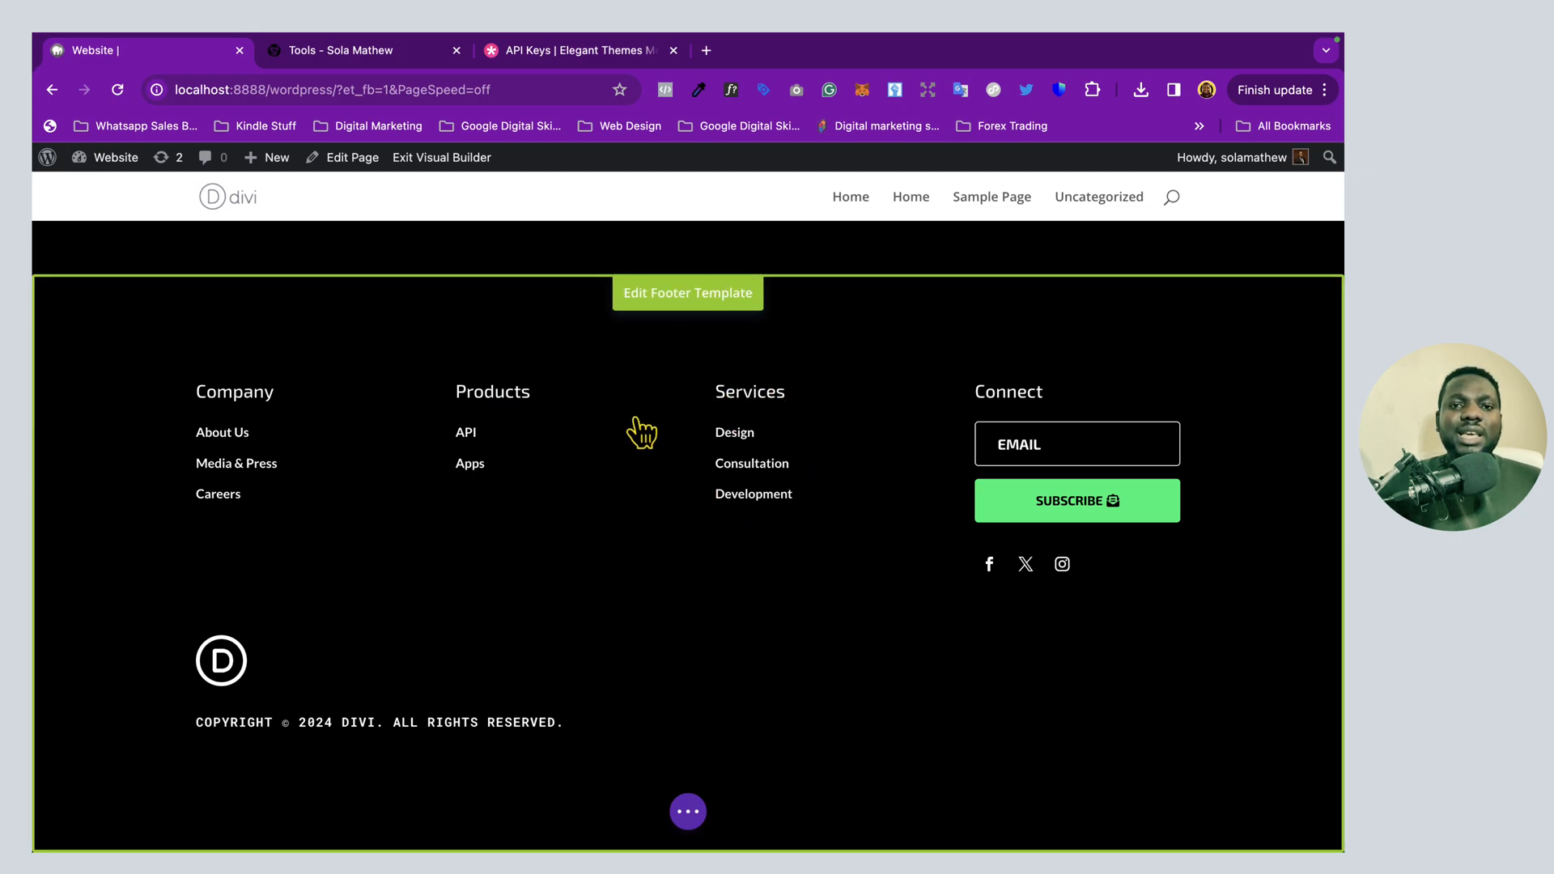
Save the home page and exit the visual builder
scroll(642, 431, up, 10)
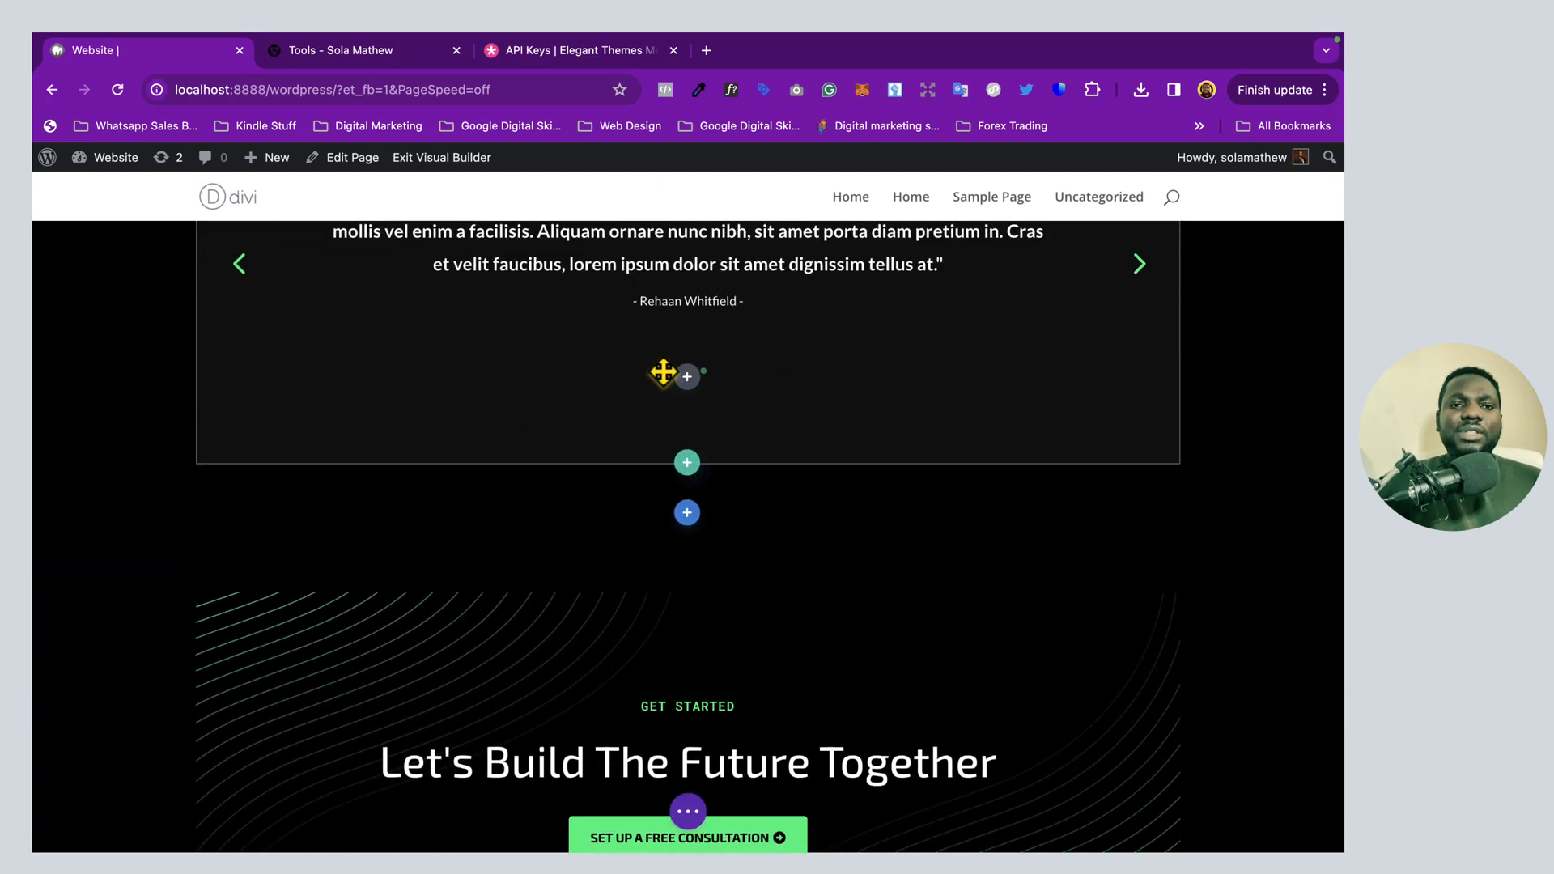
click(688, 811)
click(1293, 820)
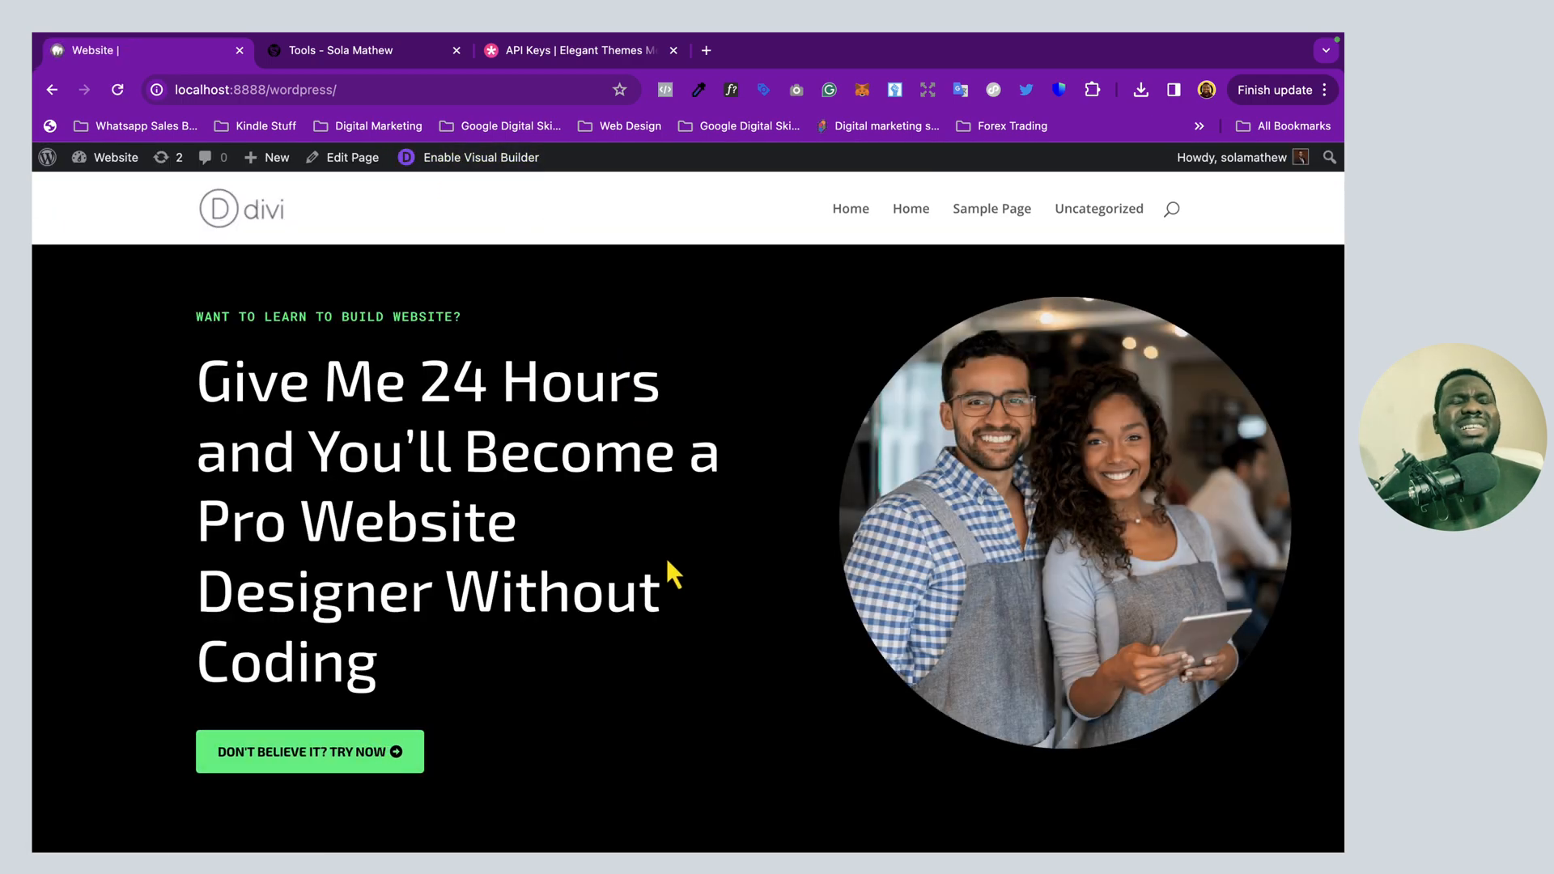
Review the live home page from the hero section down to the Get Started section
scroll(666, 556, down, 15)
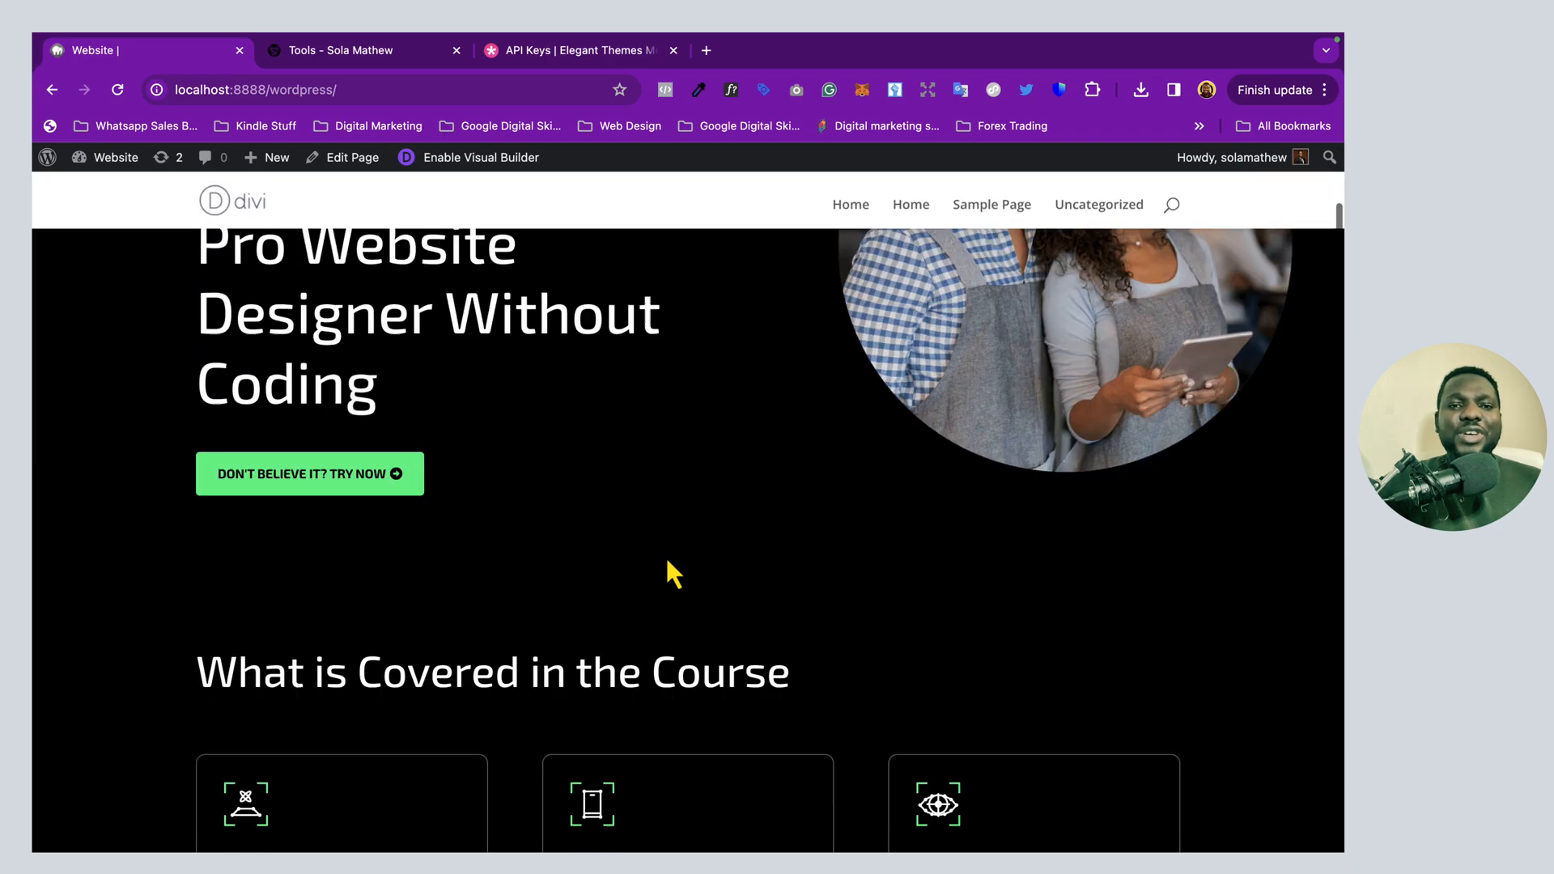
scroll(665, 555, down, 12)
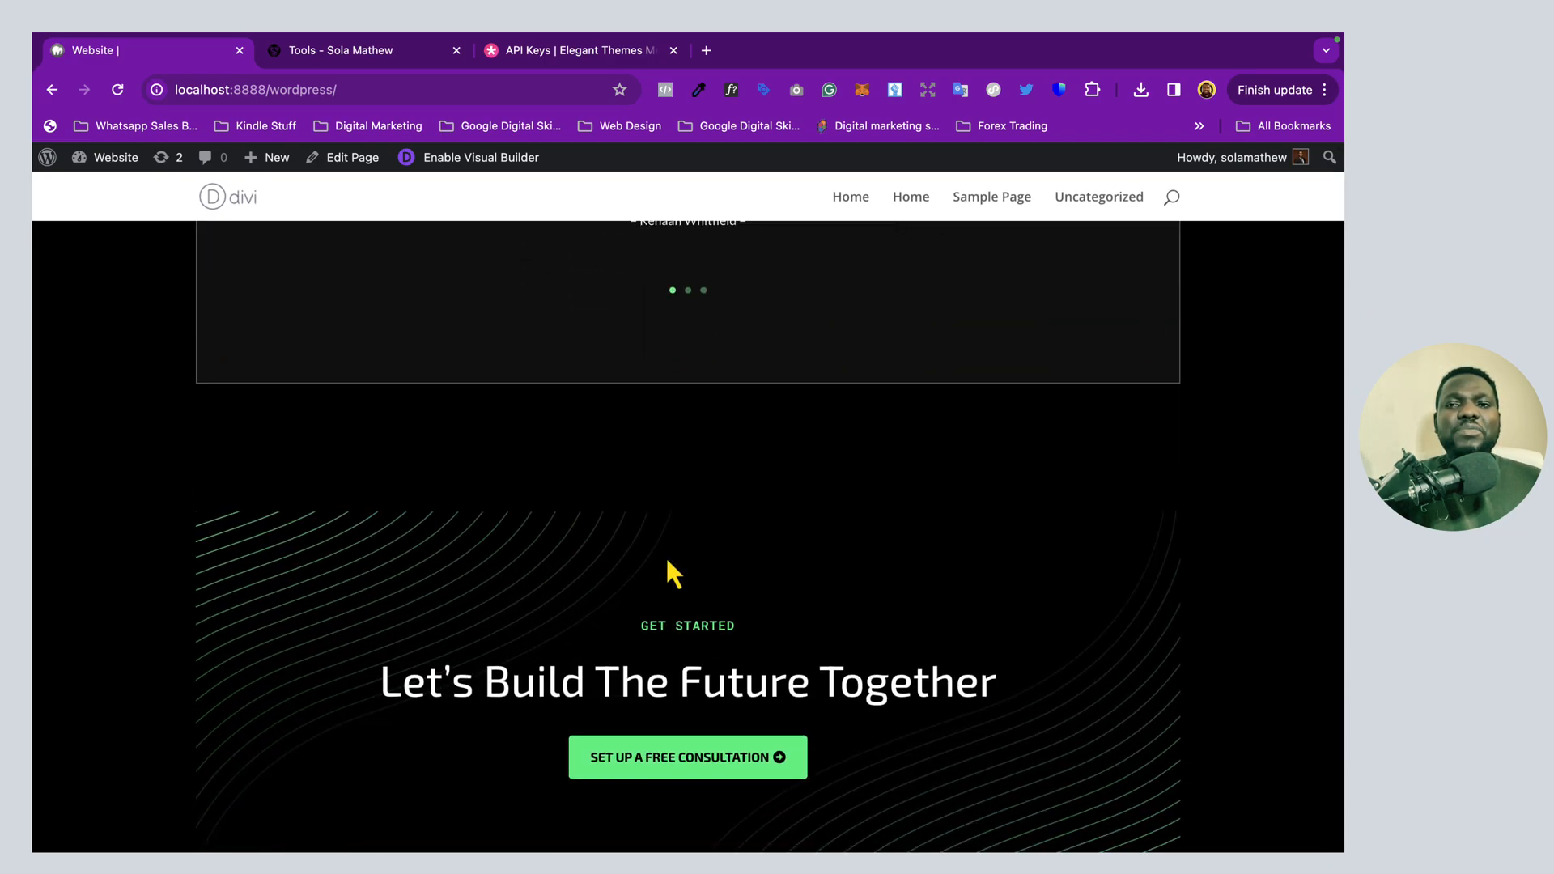
scroll(667, 560, up, 20)
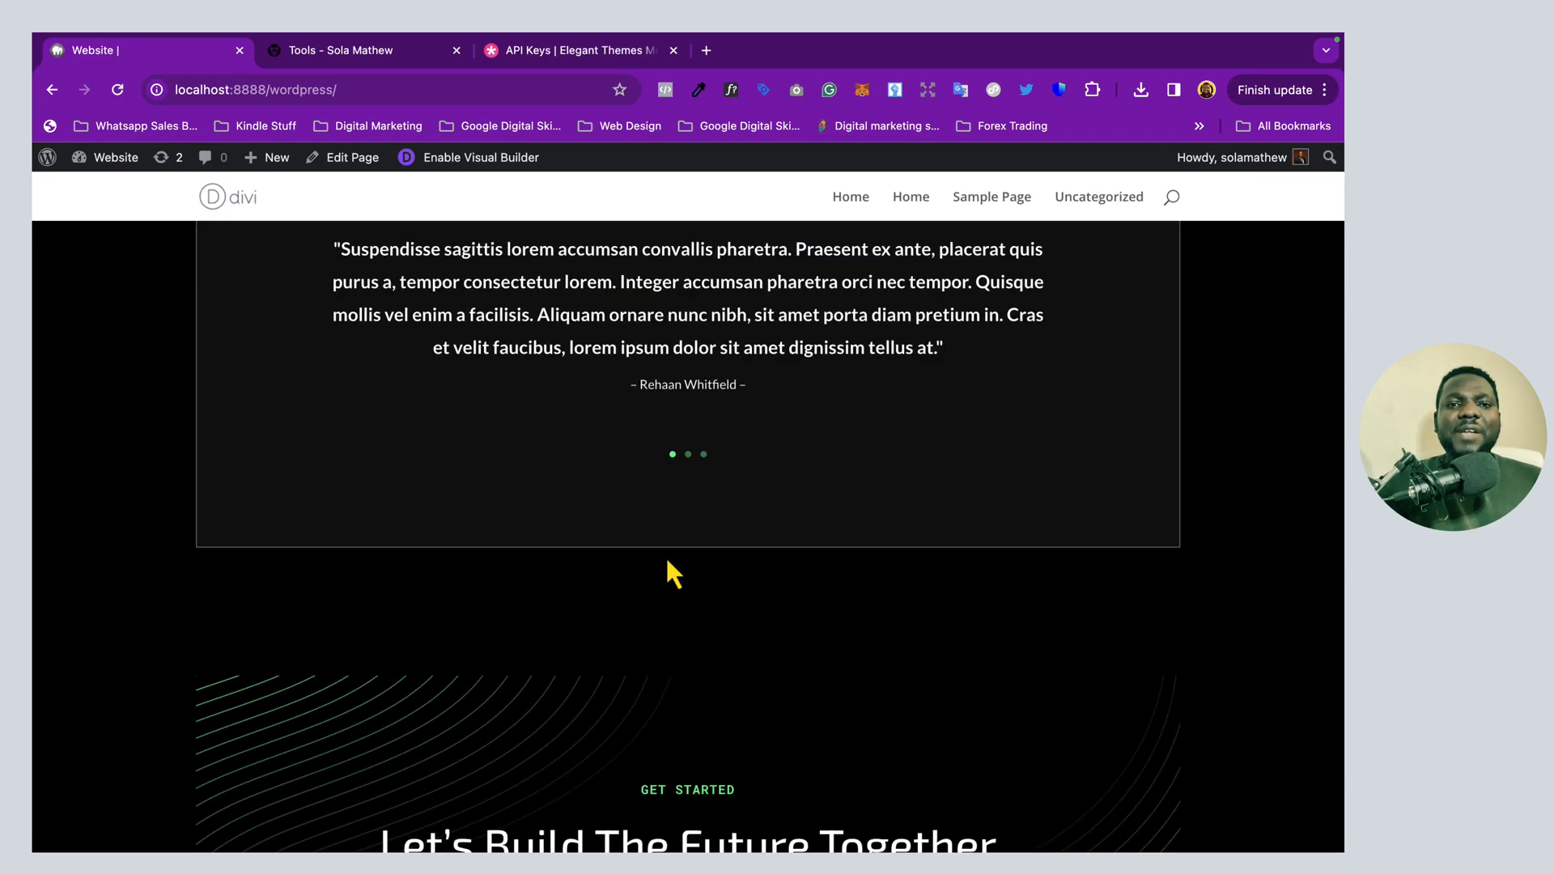